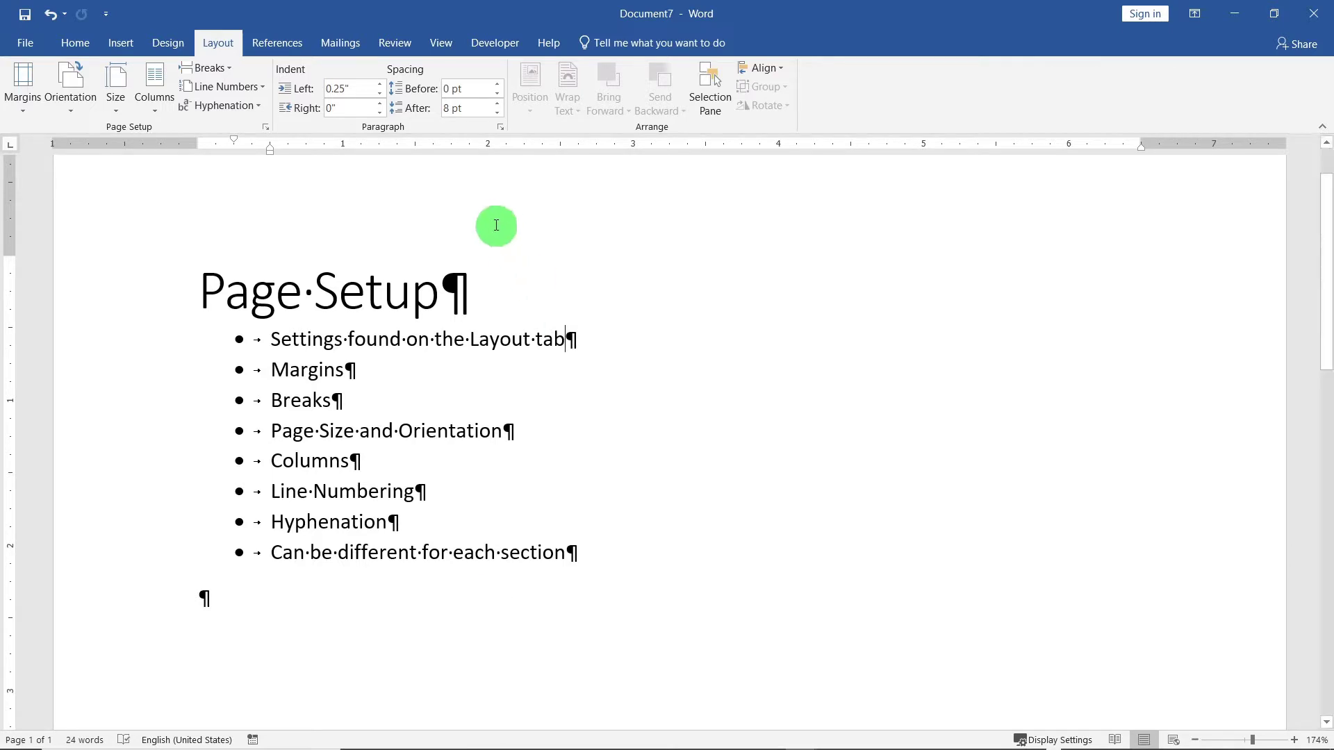
# Step: Insert a Next Page section break after the bullet list and generate filler text on the new page with =lorem(3,15)
pyautogui.click(224, 70)
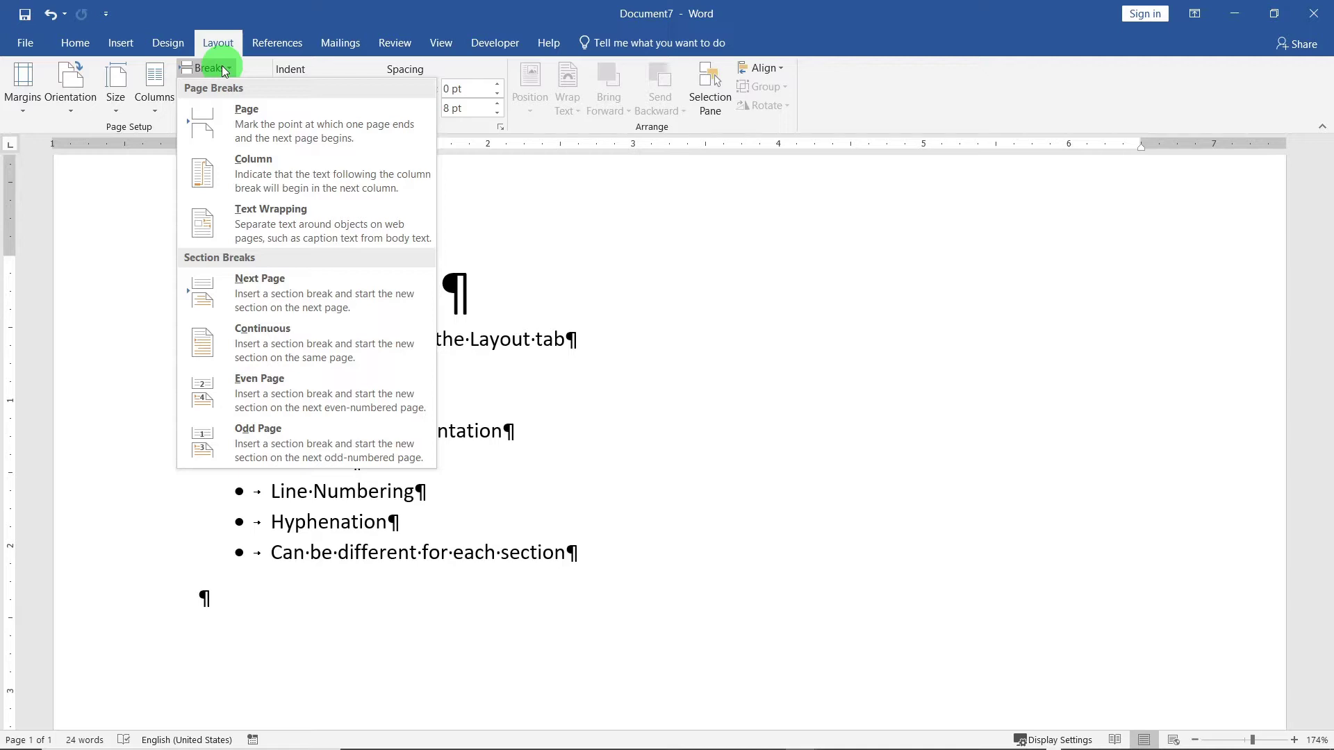
pyautogui.click(223, 65)
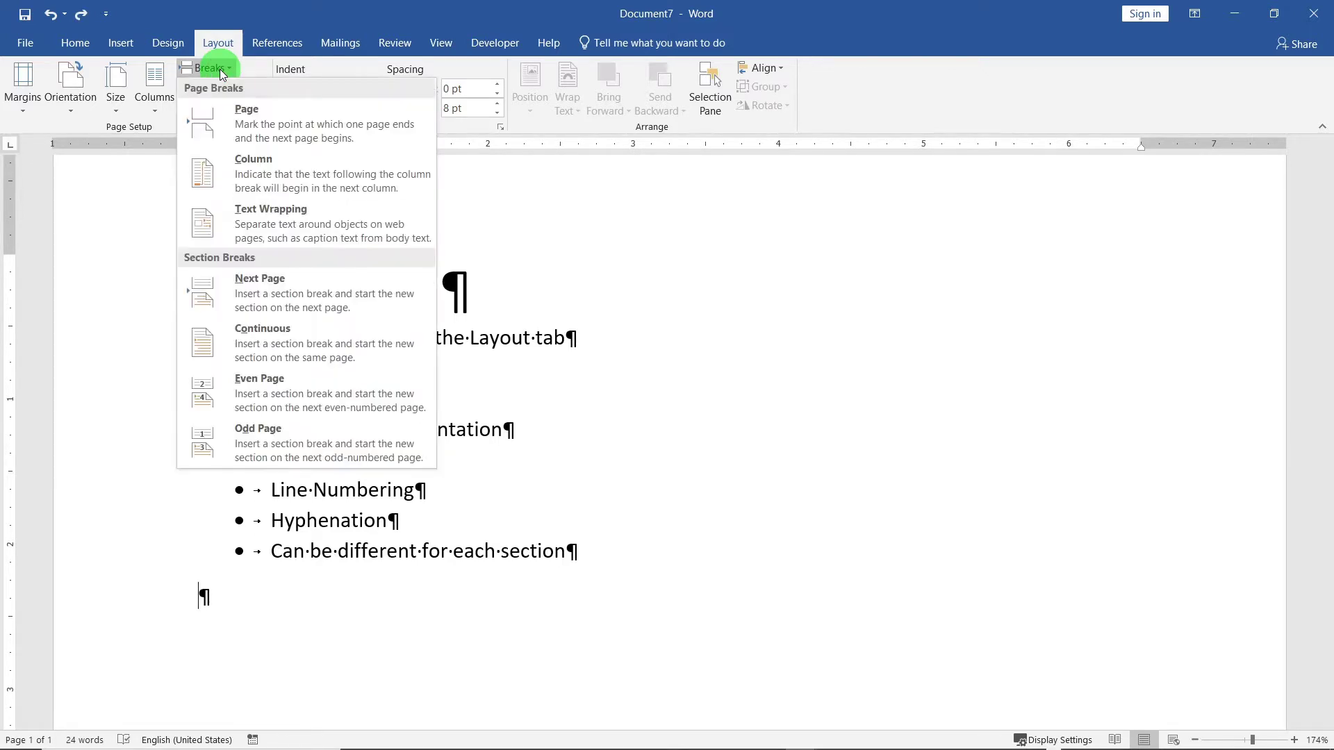
pyautogui.click(256, 294)
pyautogui.scroll(-5, 534, 410)
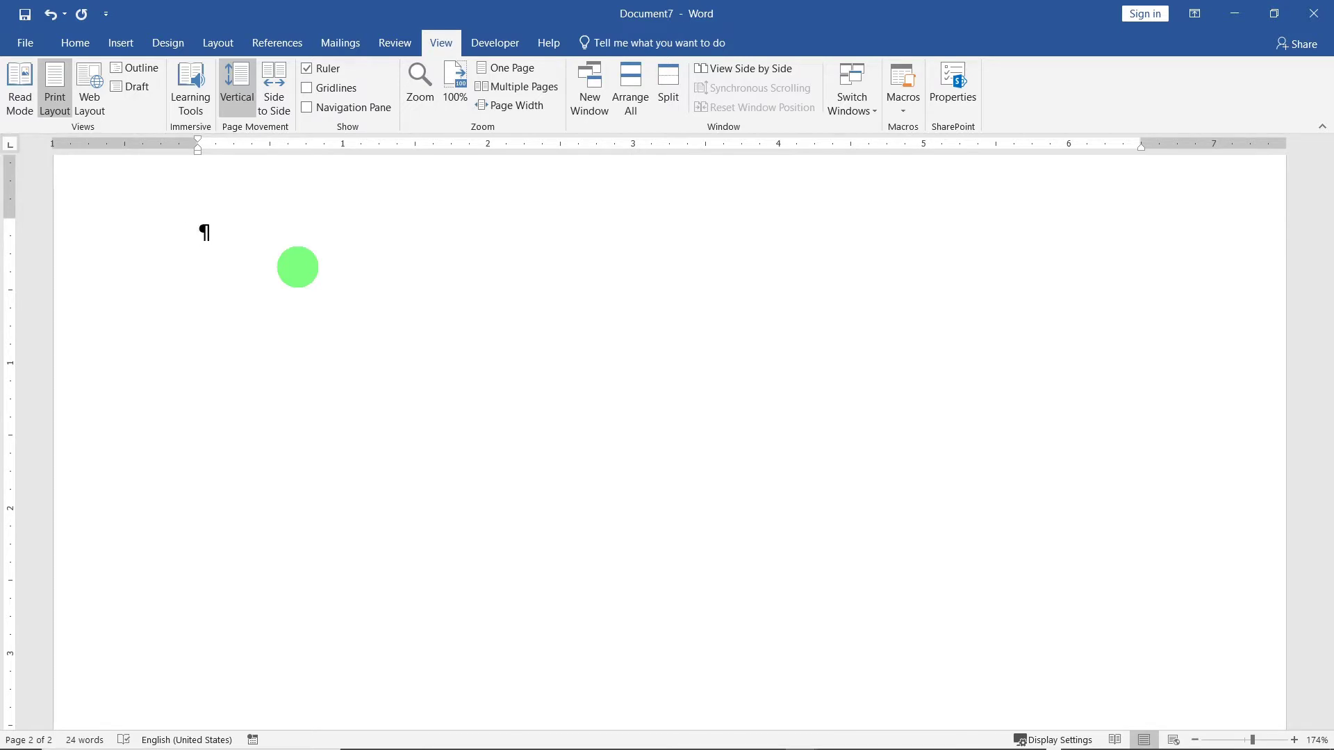
pyautogui.write('=lorem(3,15)')
pyautogui.press('Return')
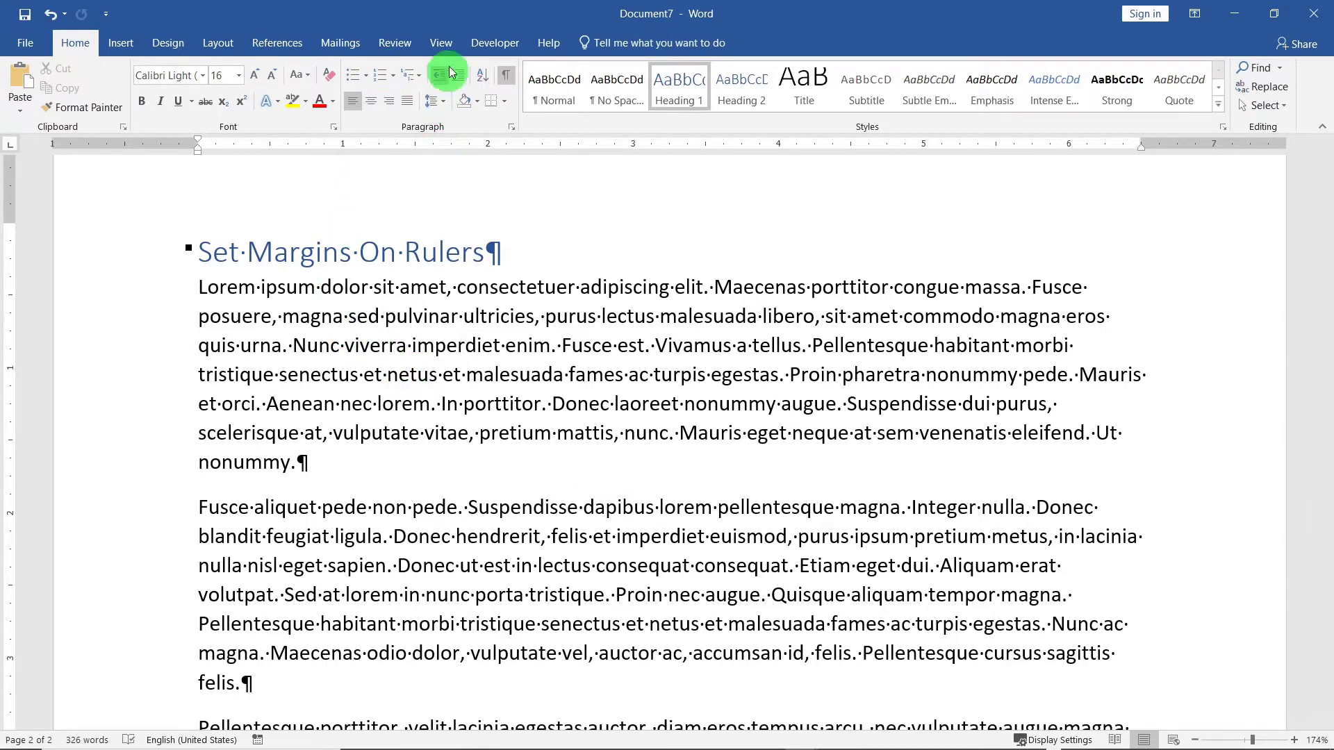
# Step: Using the horizontal ruler, widen the second section's right margin to about 2 inches and its left margin to about 1.75 inches
pyautogui.click(445, 45)
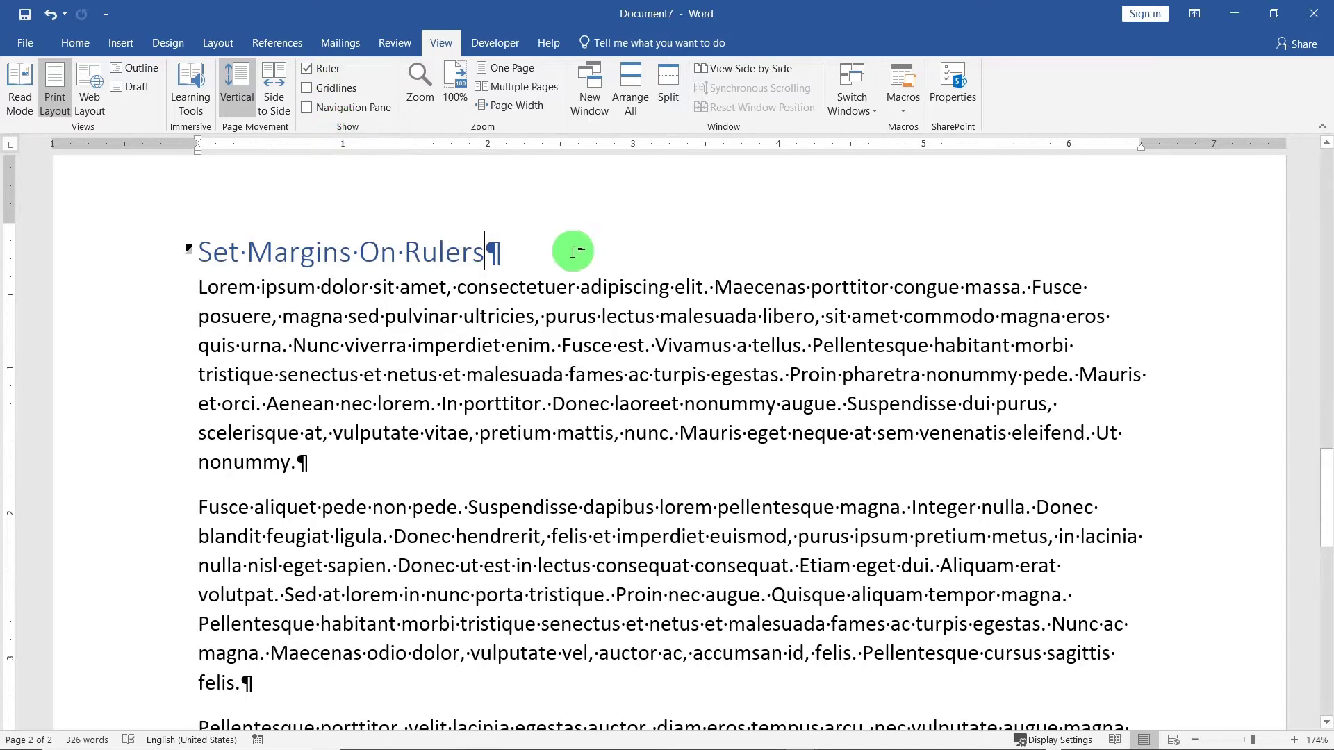
pyautogui.click(218, 43)
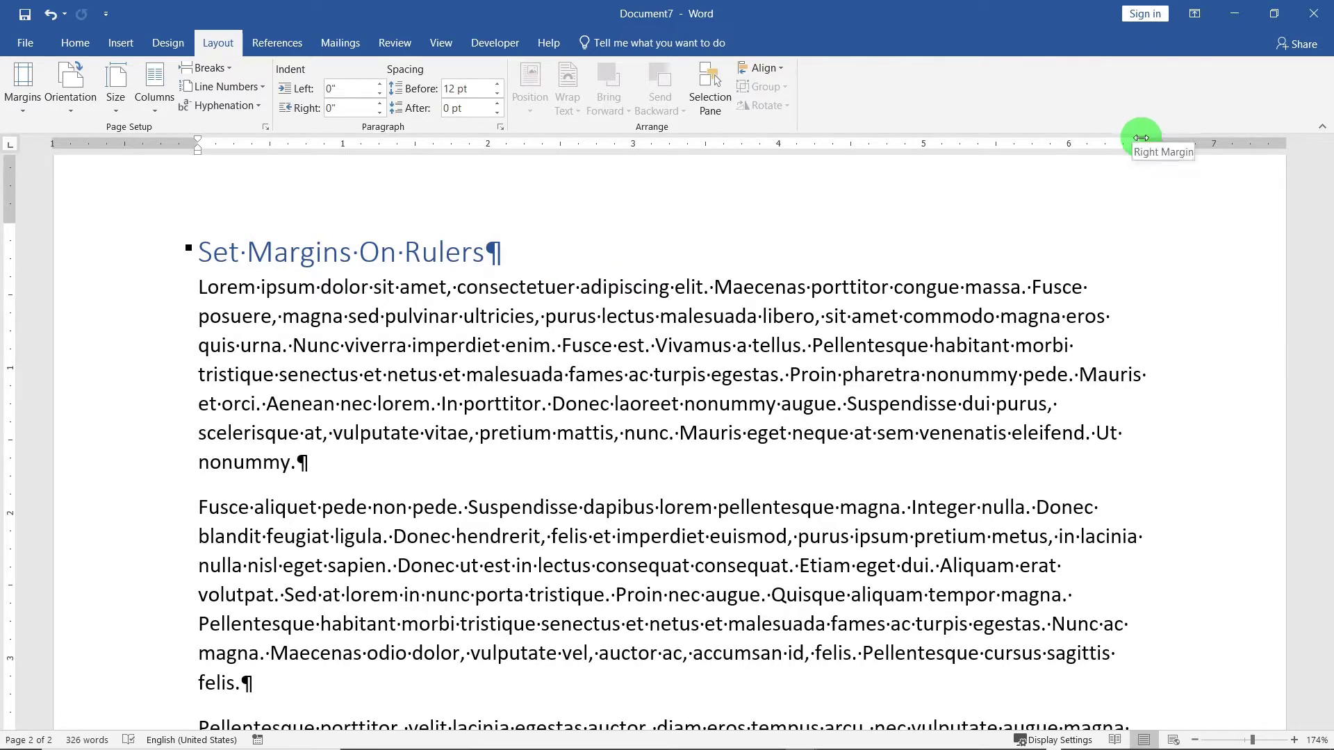
pyautogui.moveTo(1142, 137); pyautogui.dragTo(998, 145)
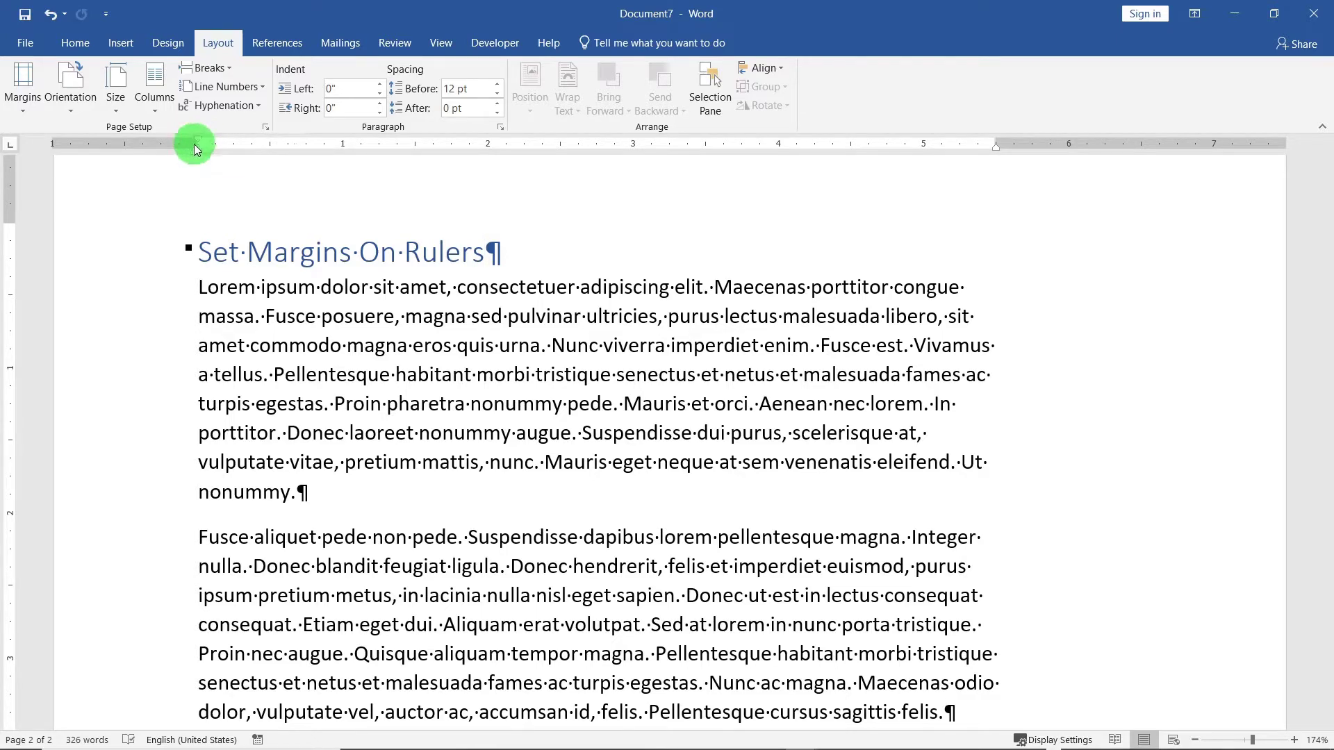
pyautogui.moveTo(197, 142); pyautogui.dragTo(307, 150)
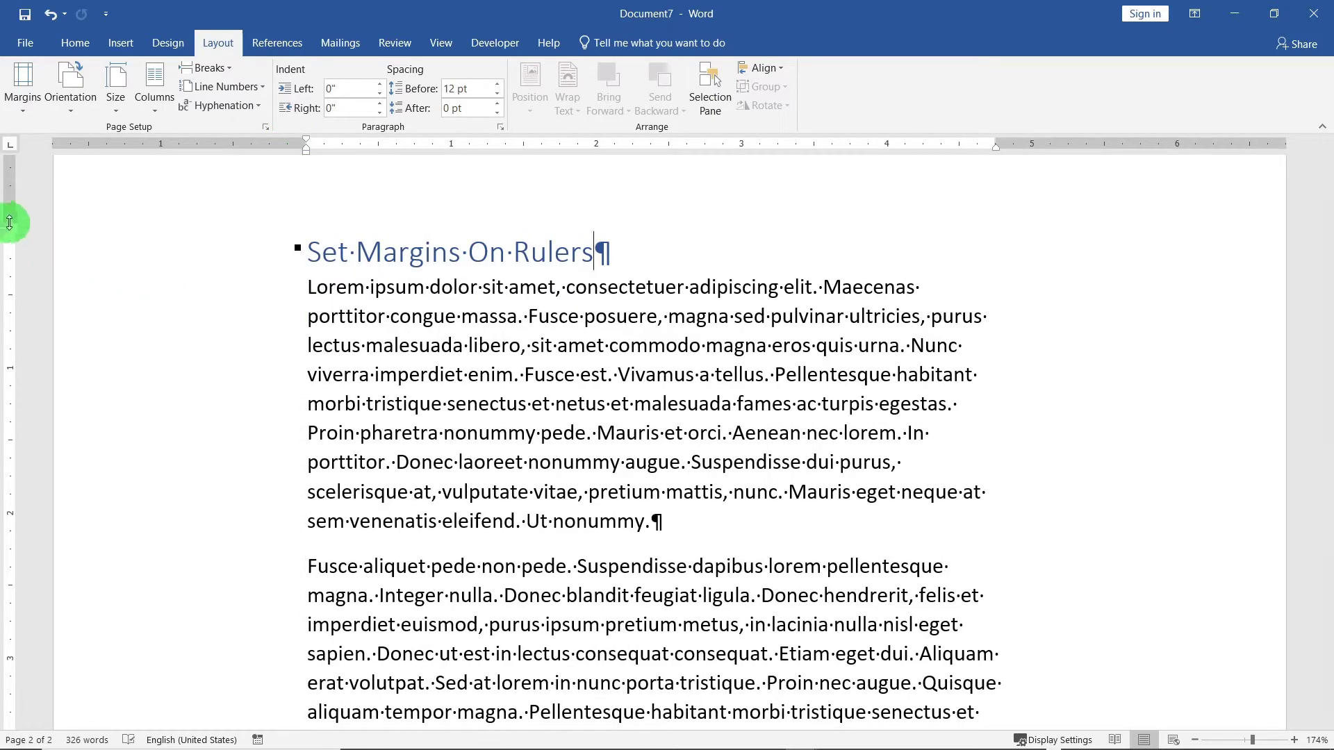
# Step: Using the vertical ruler, enlarge the second section's top margin to about 2.4 inches and its bottom margin to about 3 inches
pyautogui.moveTo(10, 223); pyautogui.dragTo(143, 462)
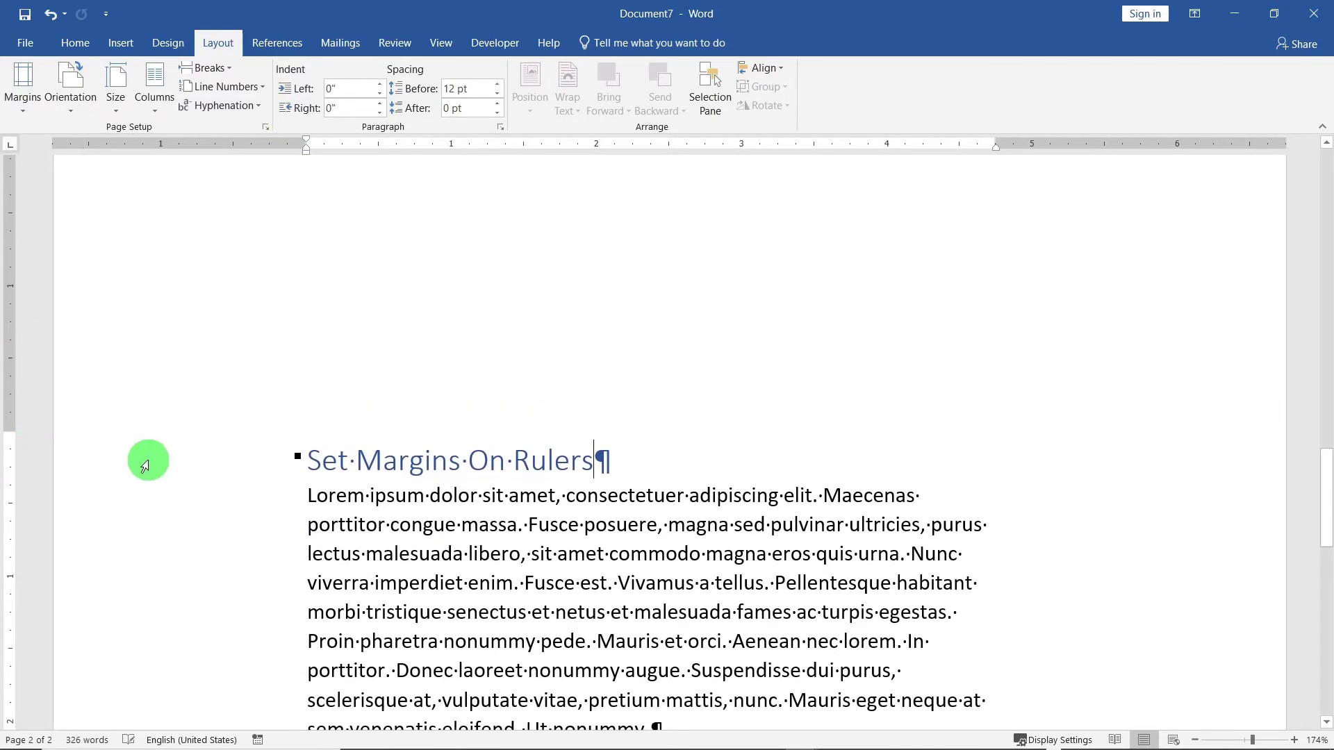
pyautogui.scroll(-6, 197, 567)
pyautogui.scroll(-5, 196, 567)
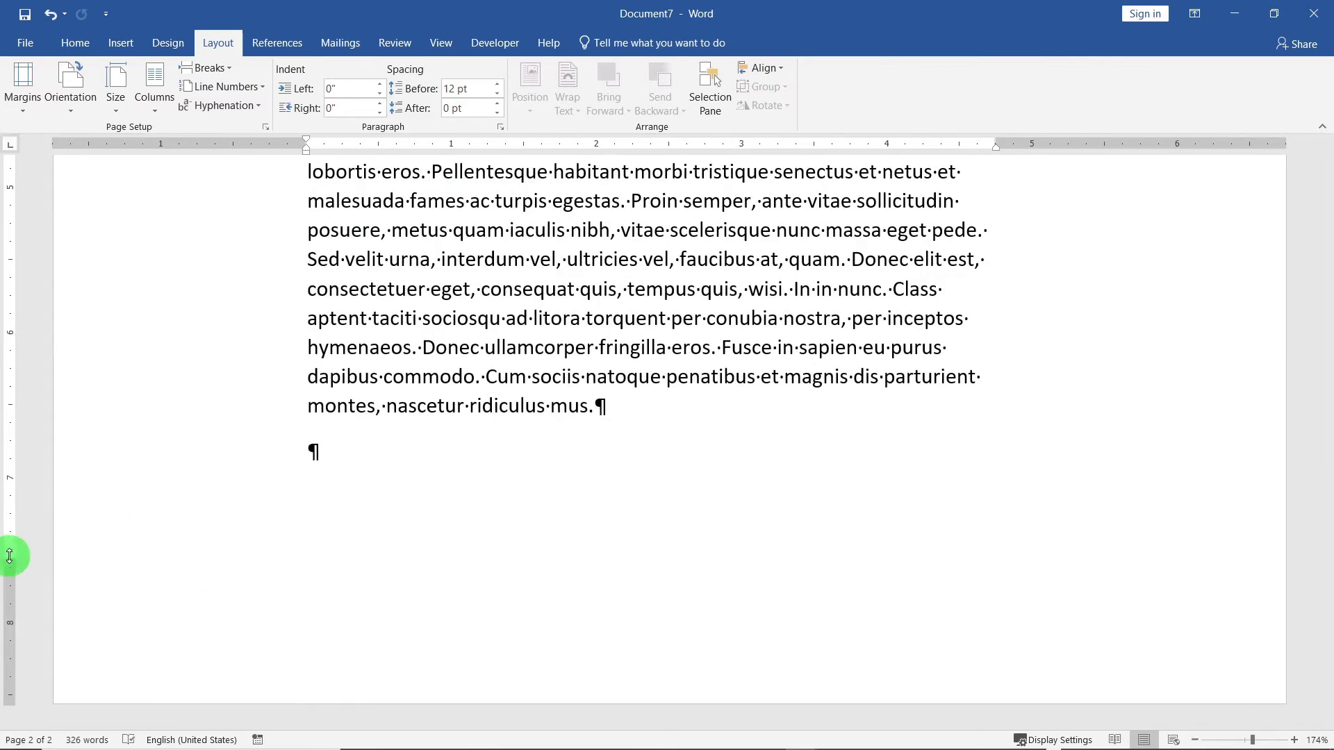
pyautogui.moveTo(10, 557); pyautogui.dragTo(90, 259)
# Step: Display multiple pages side by side and compare the margins of the Page Setup section with those of the Set Margins On Rulers section
pyautogui.scroll(-5, 599, 470)
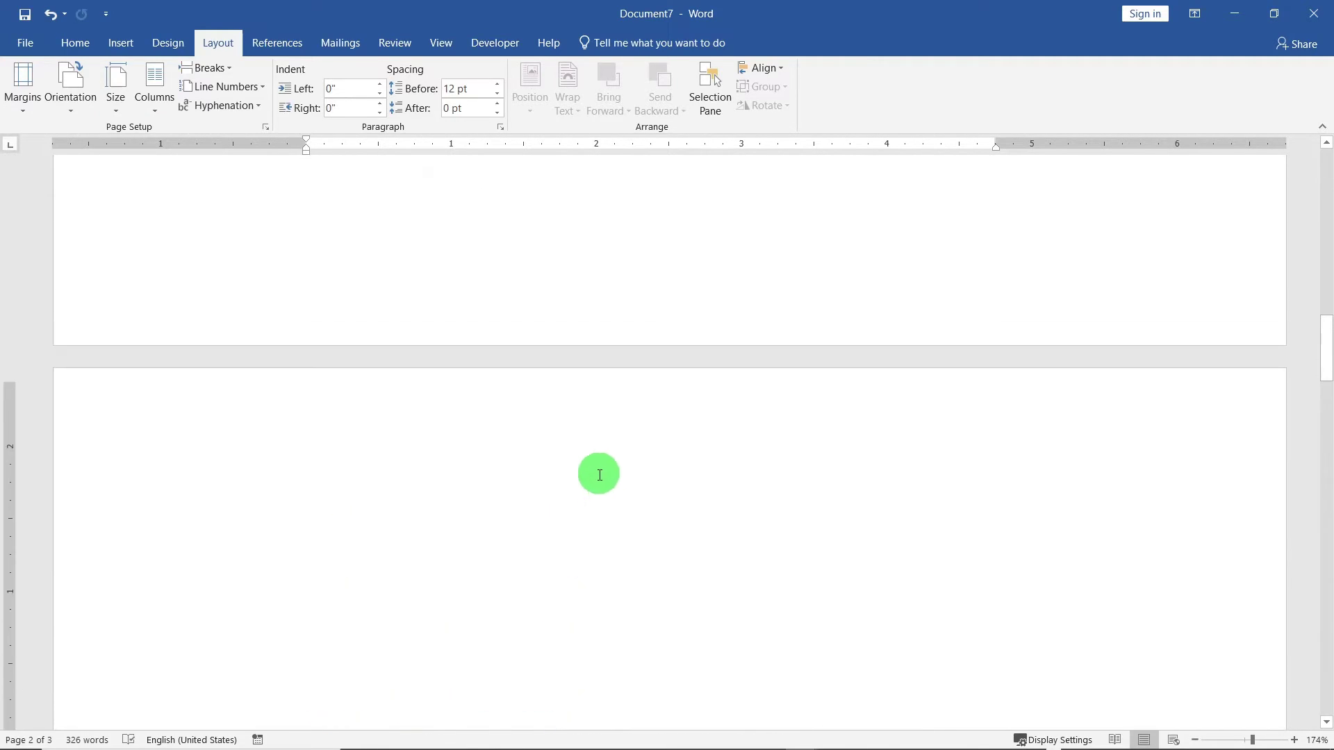
pyautogui.scroll(5, 593, 483)
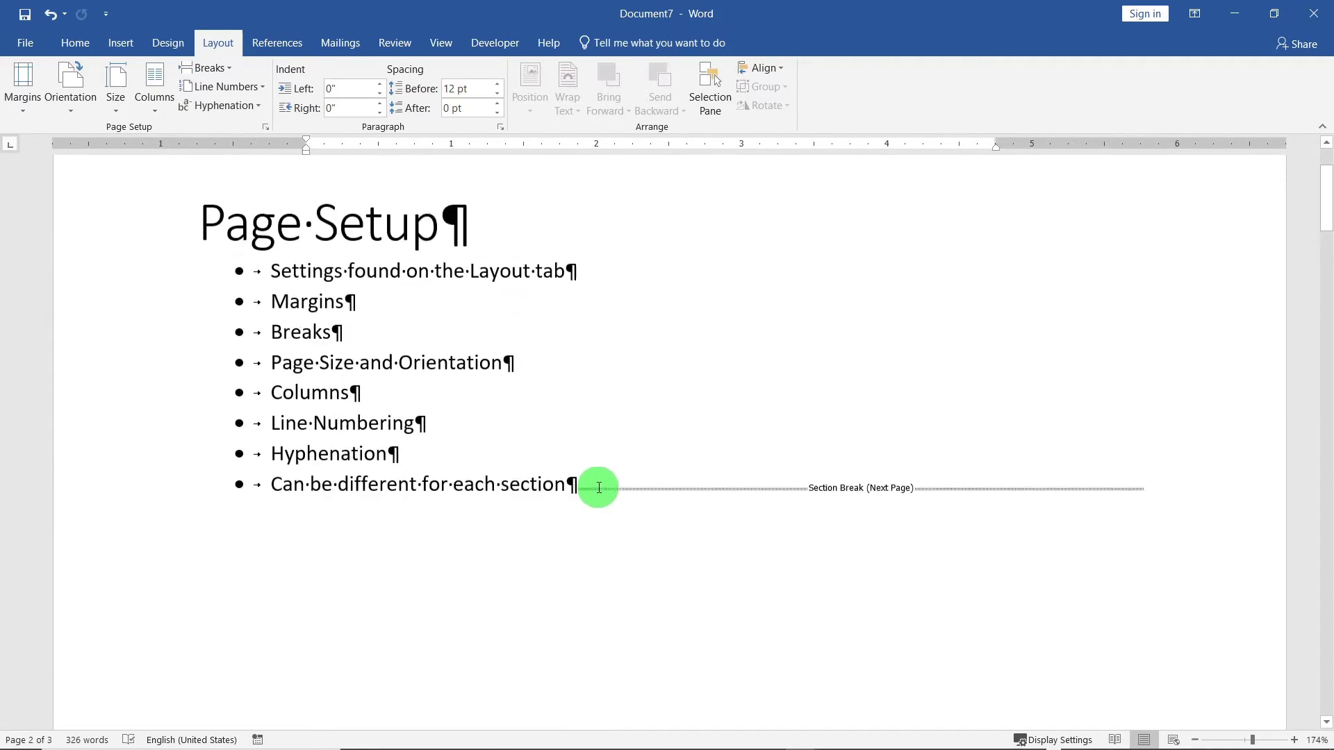
pyautogui.scroll(-10, 598, 487)
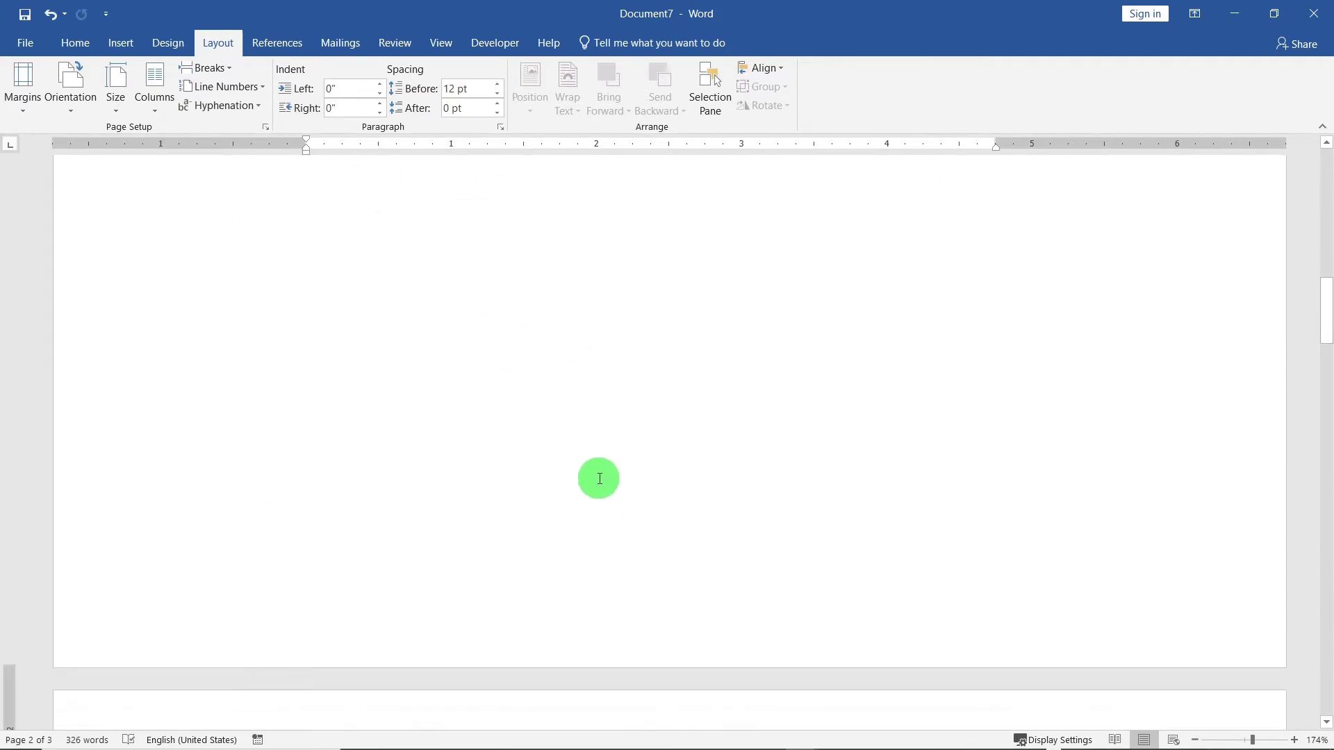
pyautogui.scroll(6, 601, 472)
pyautogui.scroll(-3, 608, 478)
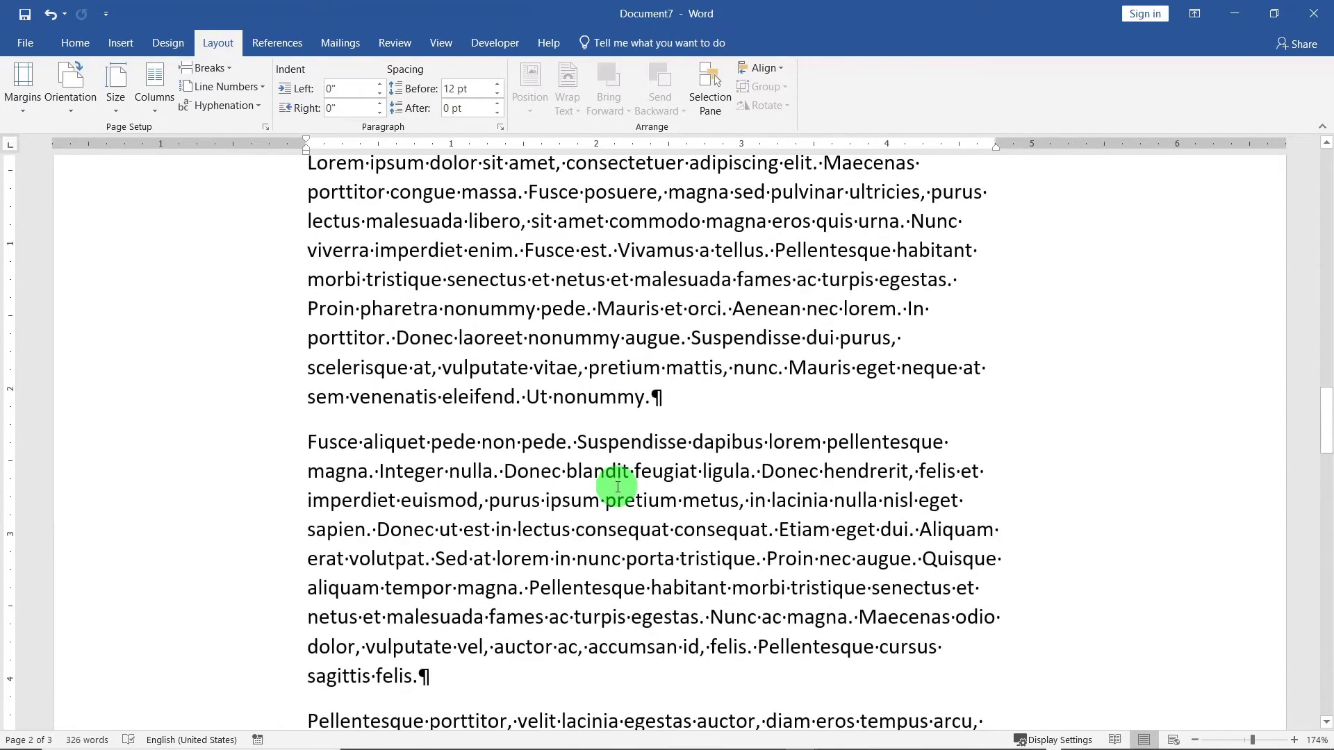
pyautogui.scroll(3, 615, 483)
pyautogui.click(443, 43)
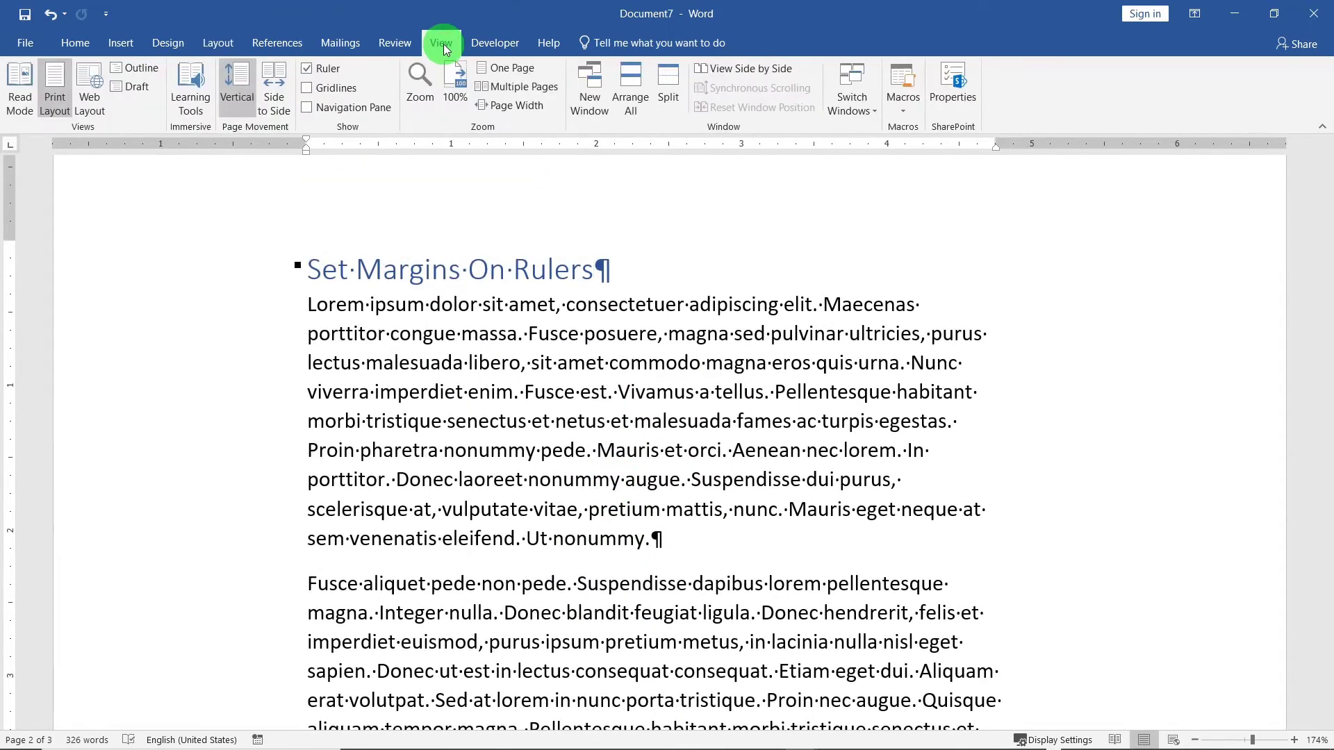
pyautogui.click(486, 84)
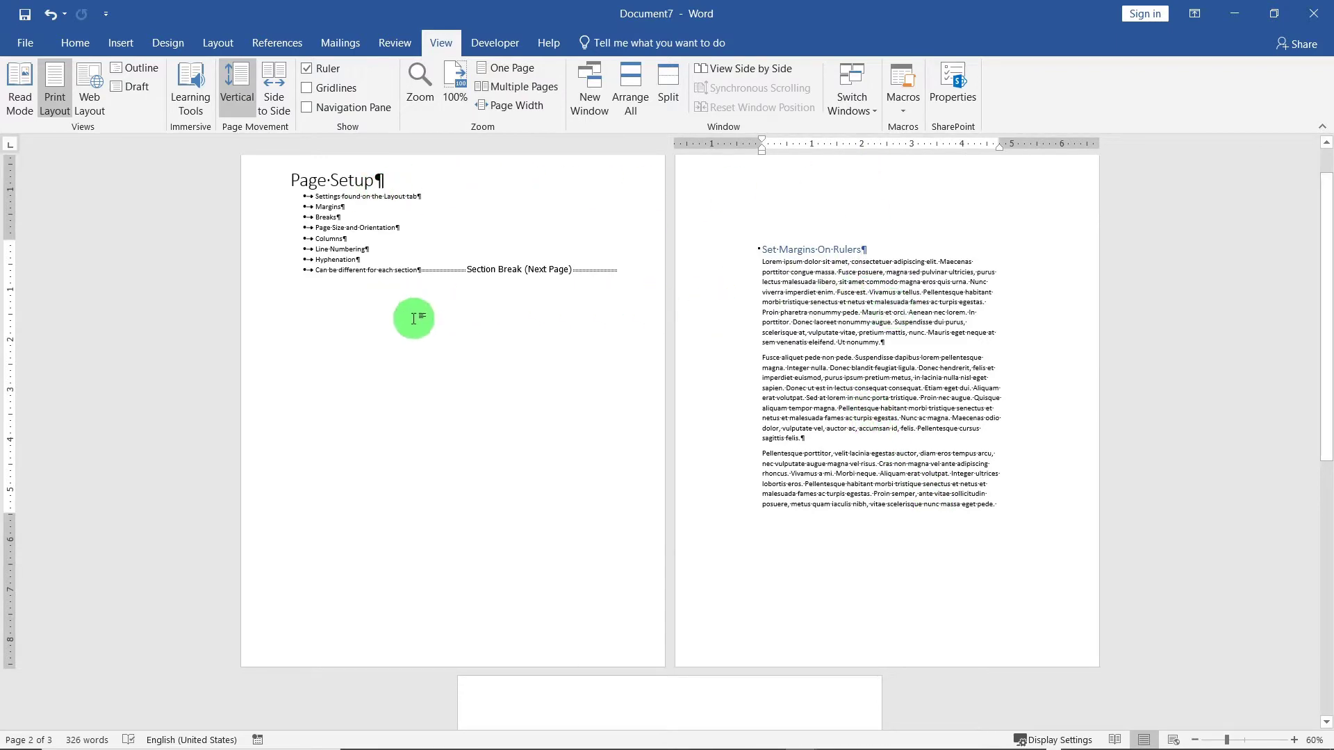
pyautogui.click(393, 337)
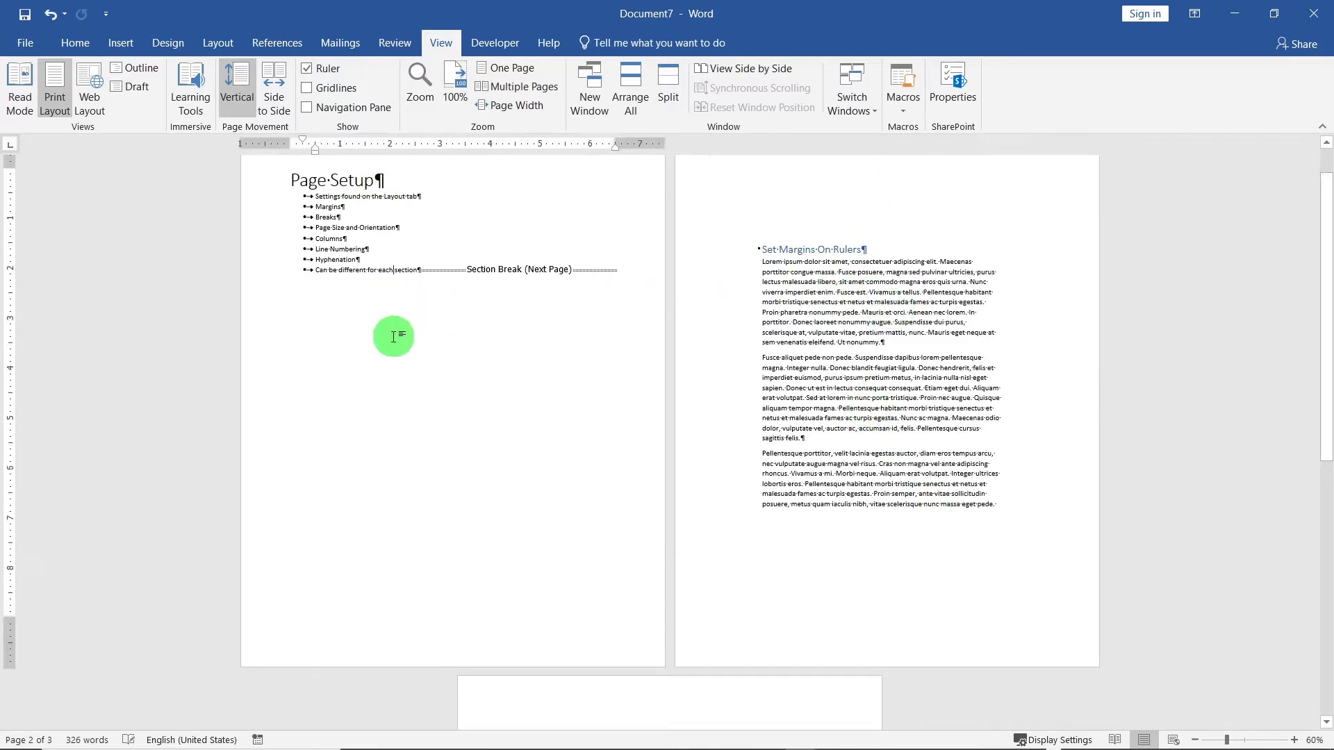
pyautogui.click(901, 351)
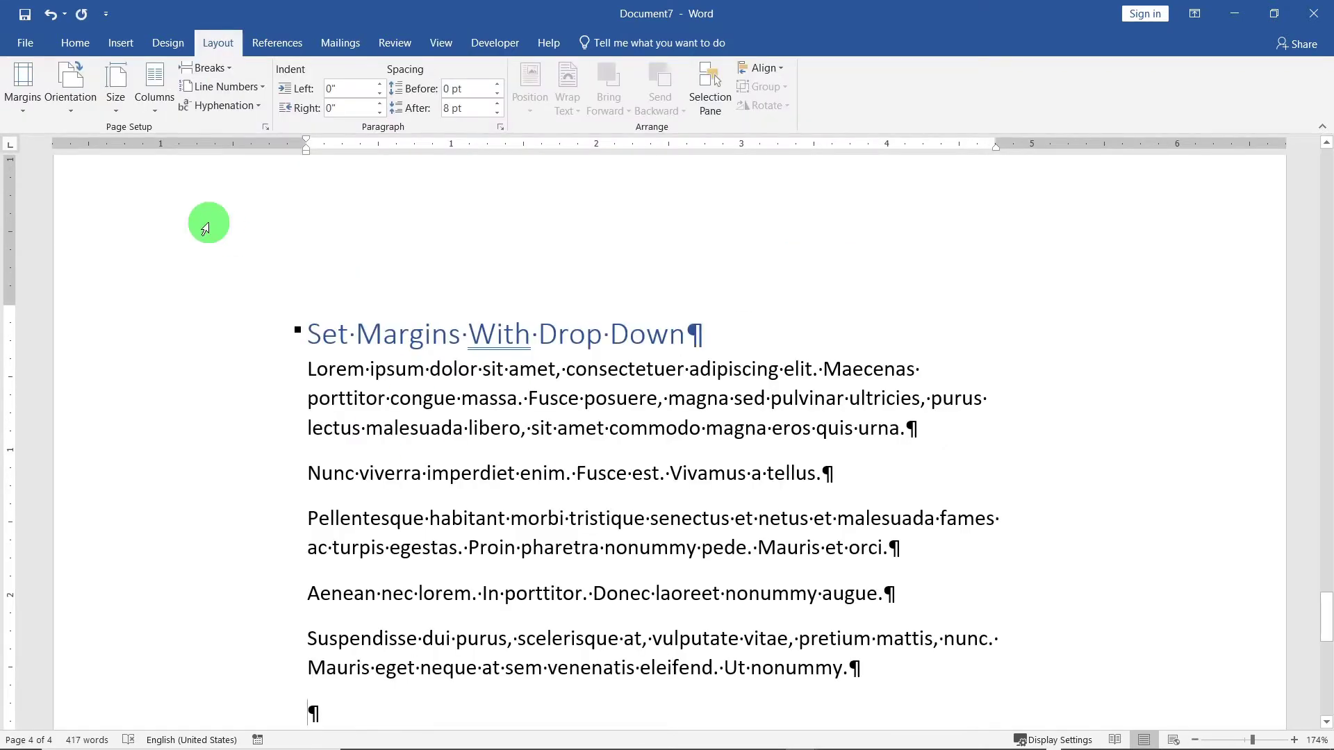
# Step: Apply the Normal margin preset to the Set Margins With Drop Down section and display multiple pages
pyautogui.click(26, 104)
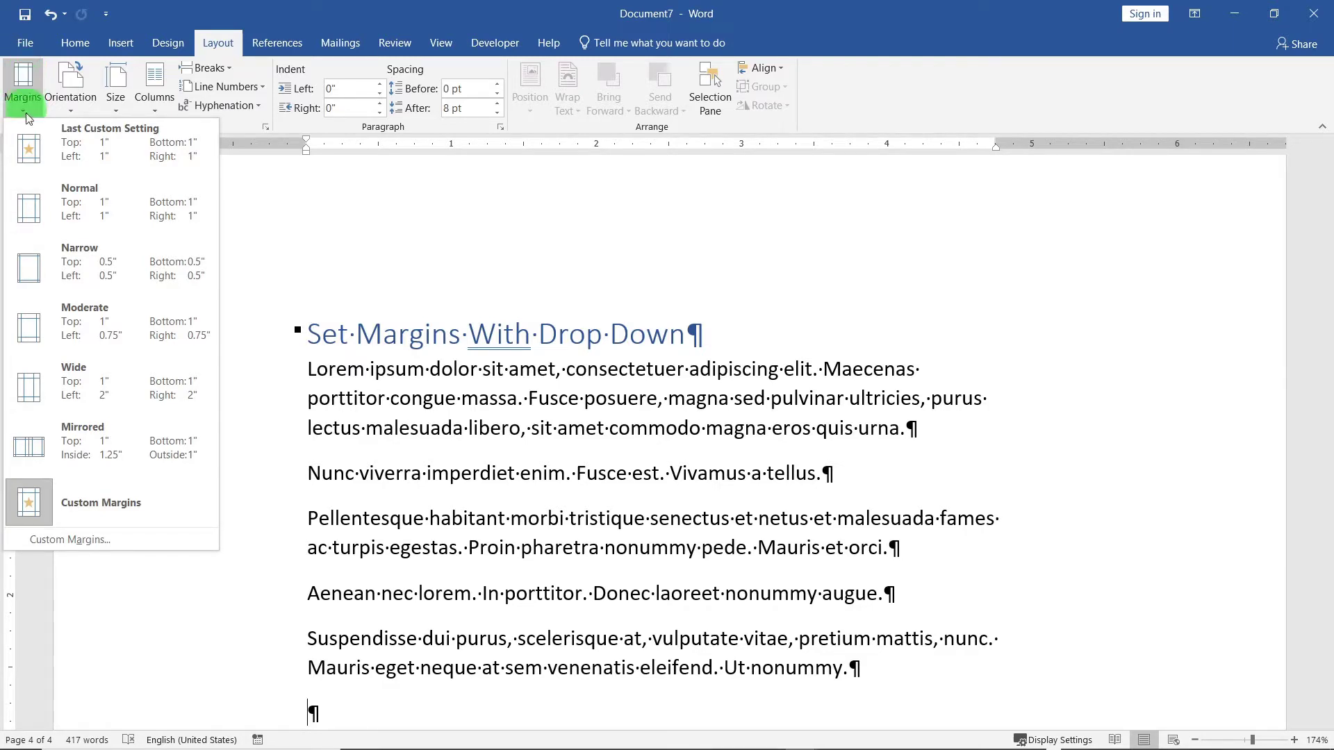
pyautogui.click(123, 212)
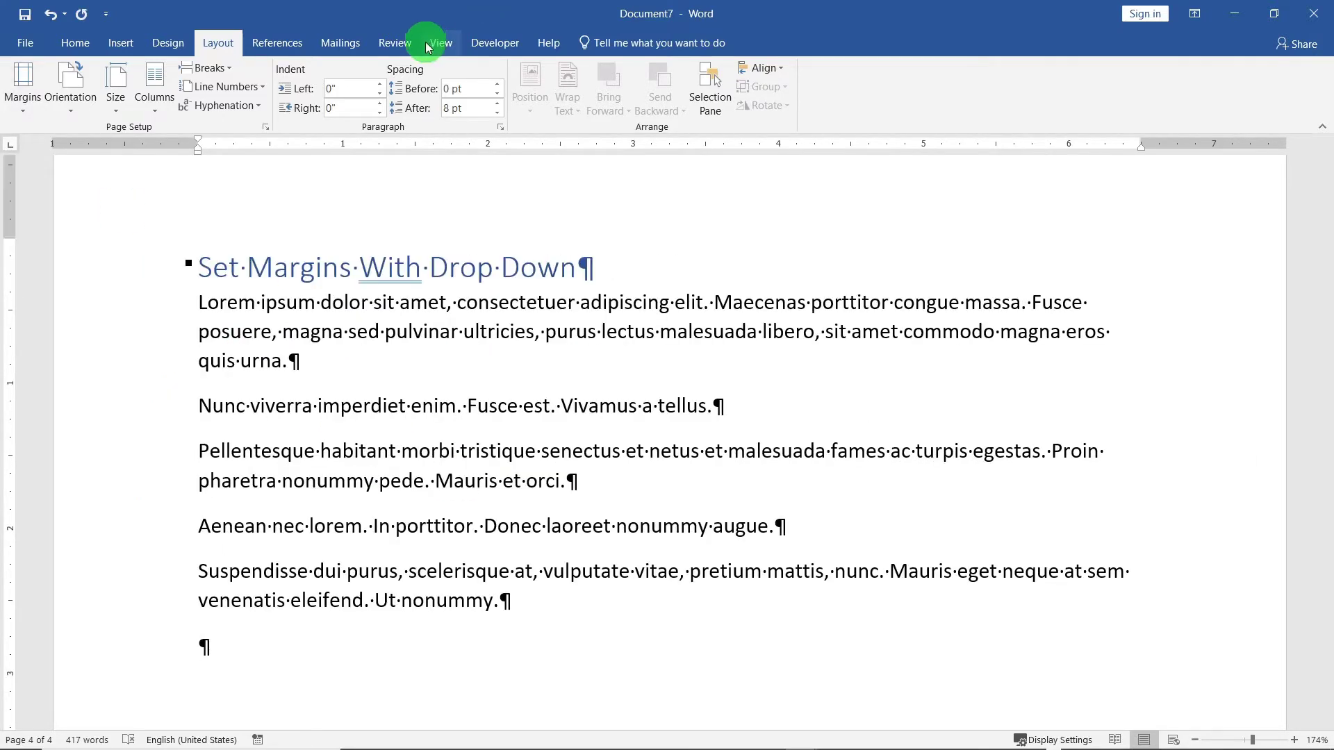
pyautogui.click(440, 42)
pyautogui.click(519, 90)
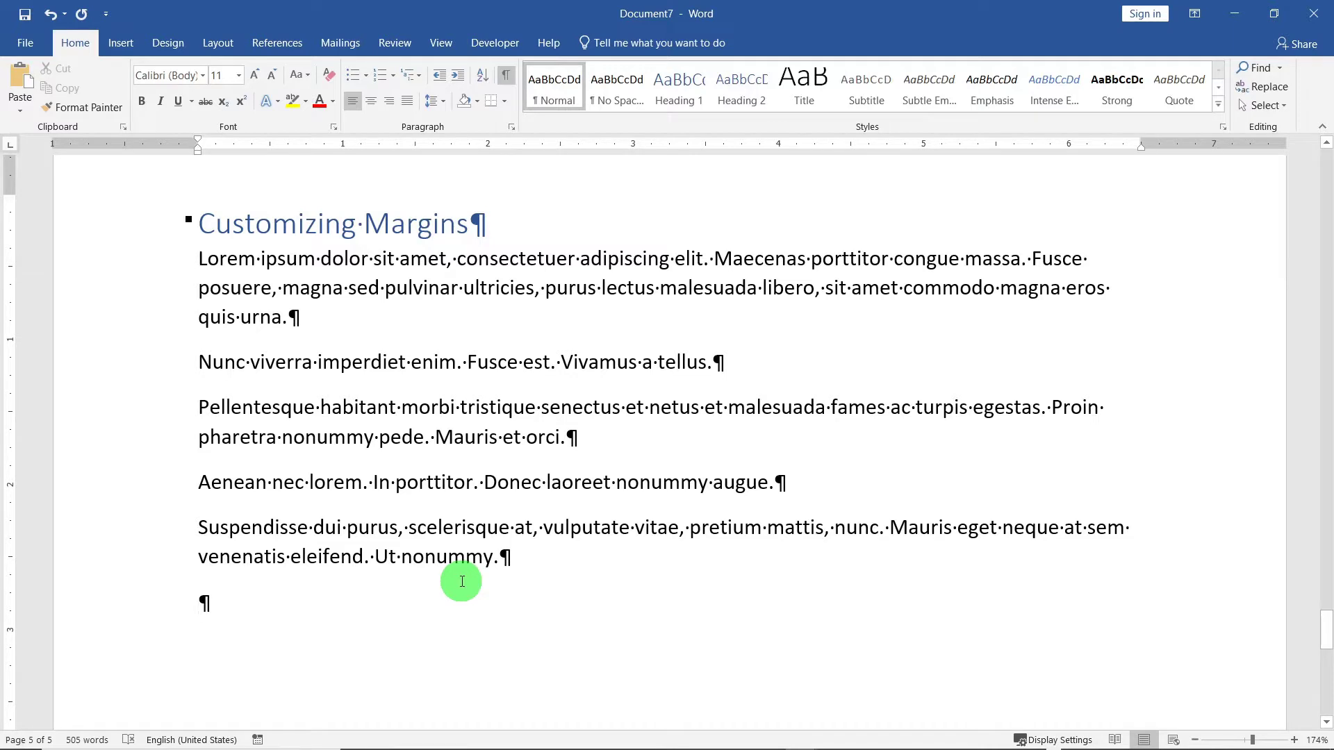
# Step: Set a custom 0.5" gutter for the Customizing Margins section, applied to this section only
pyautogui.click(217, 42)
pyautogui.click(21, 111)
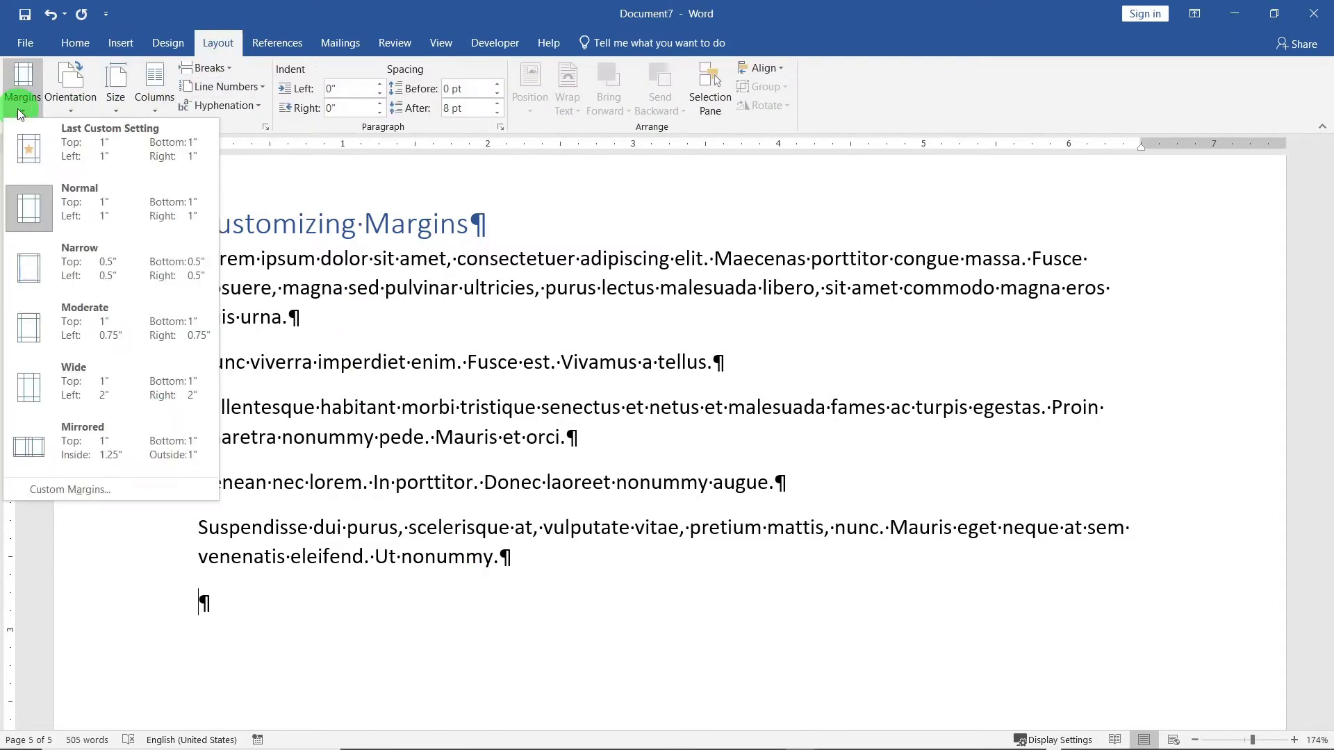
pyautogui.click(66, 490)
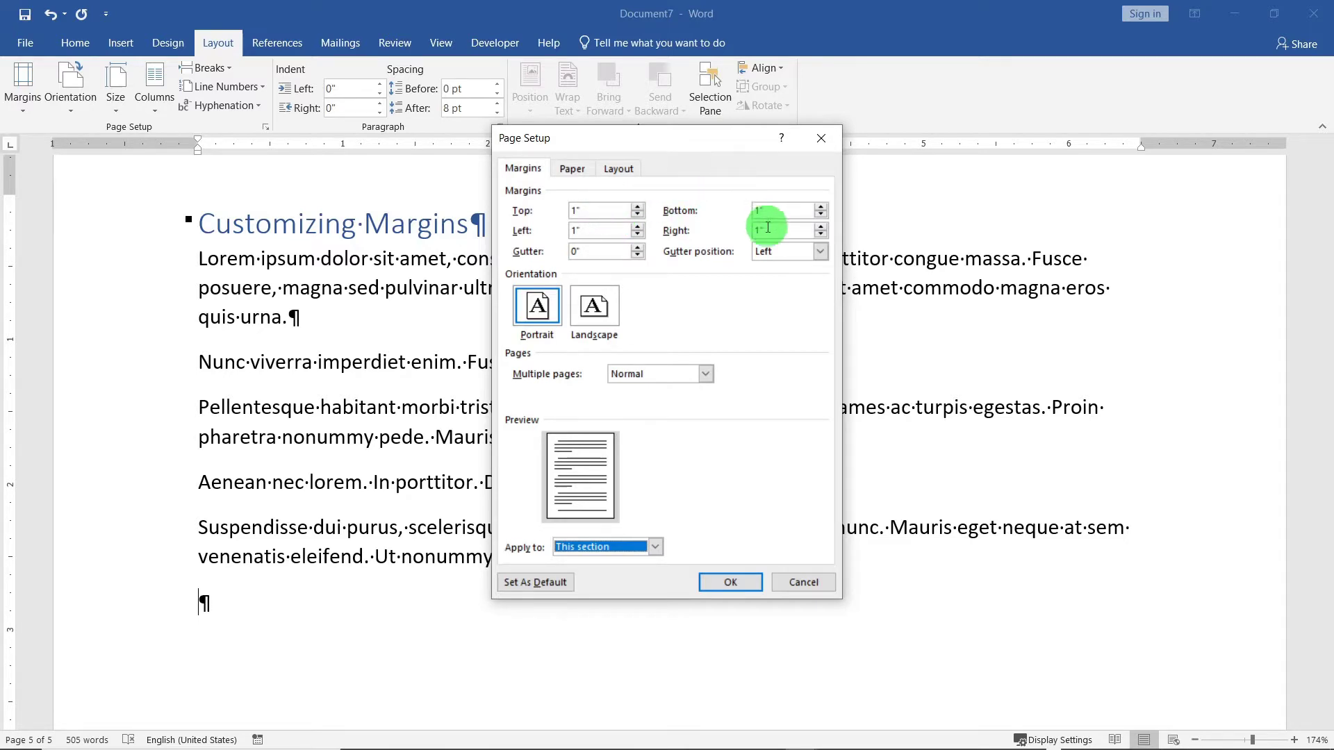
pyautogui.click(685, 258)
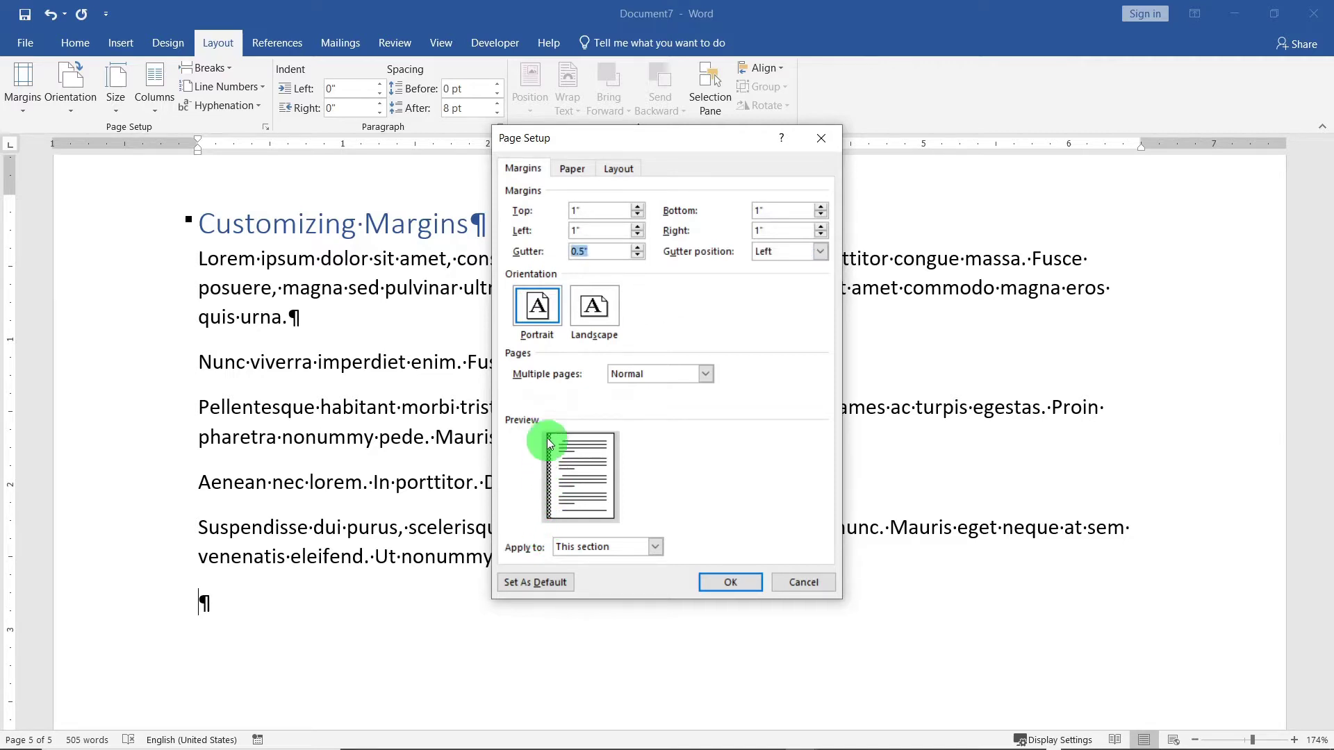
pyautogui.click(730, 583)
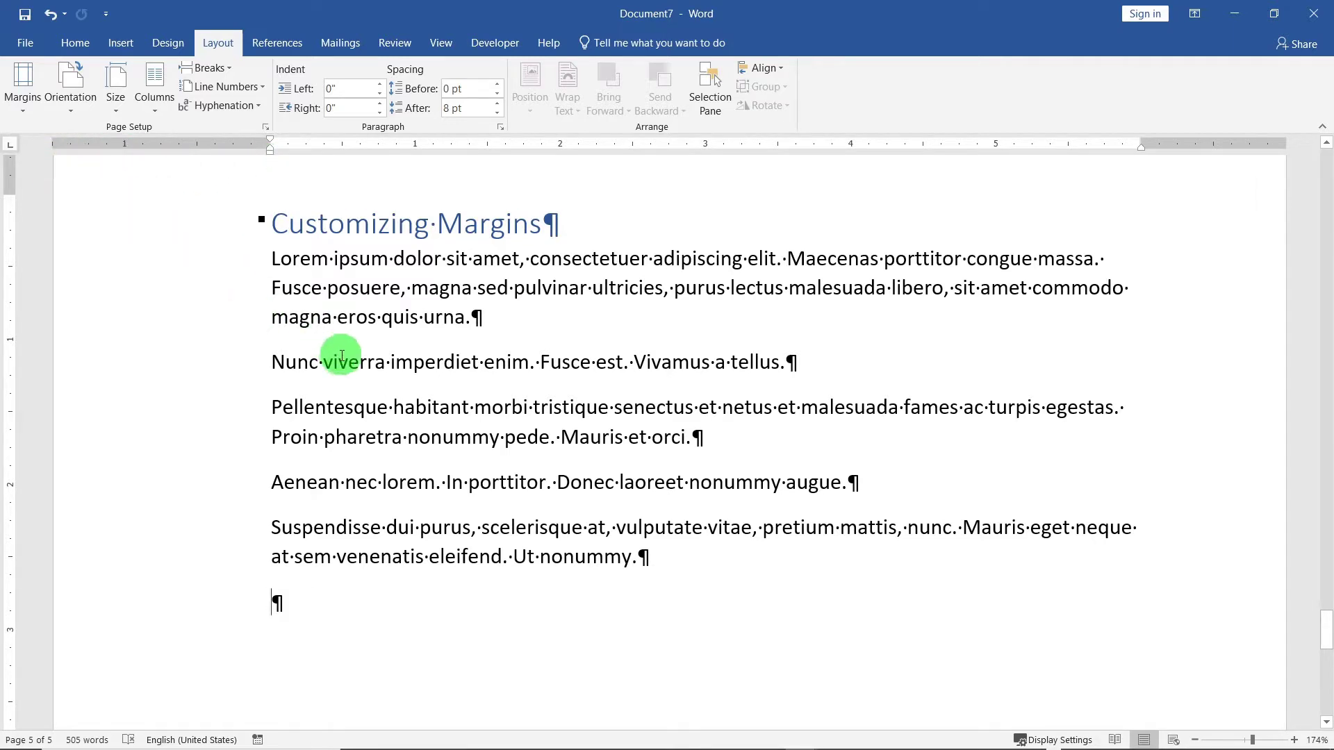
# Step: Review the gutter position options in the section's custom margin settings and keep Left
pyautogui.click(26, 113)
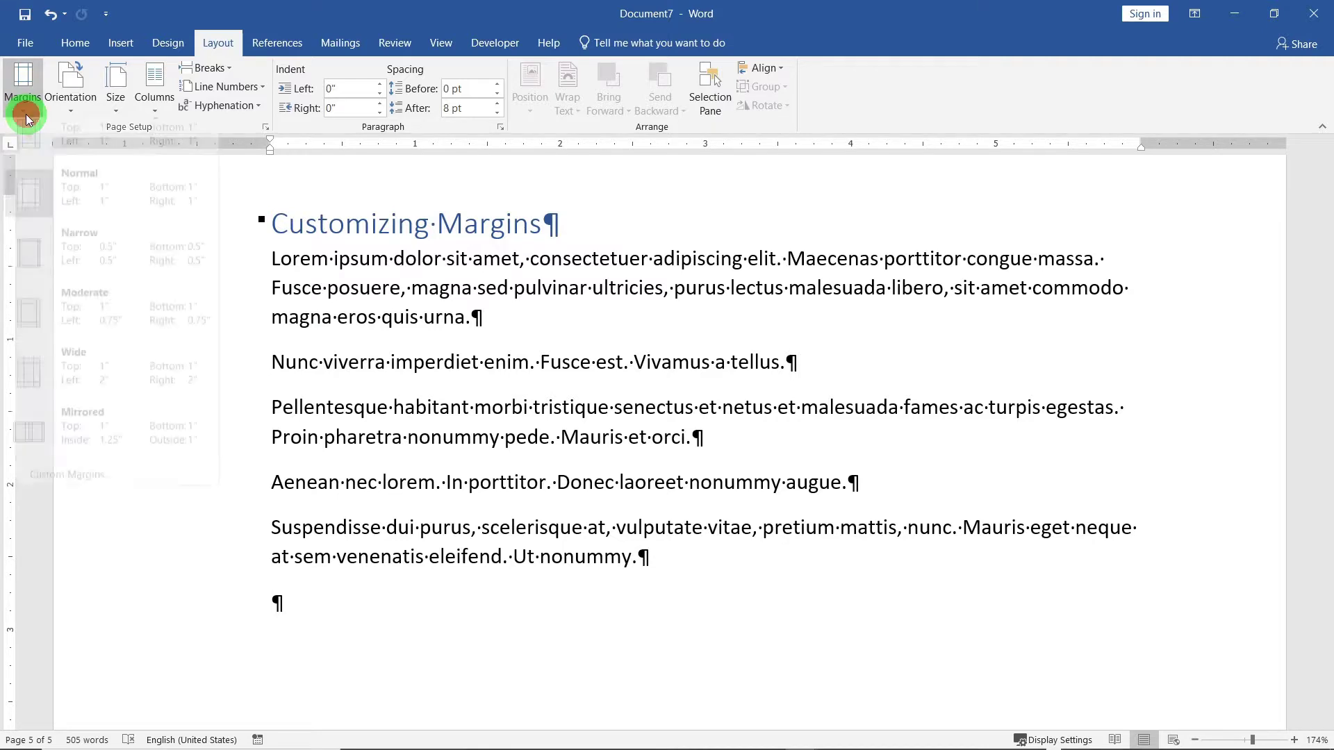
pyautogui.click(83, 488)
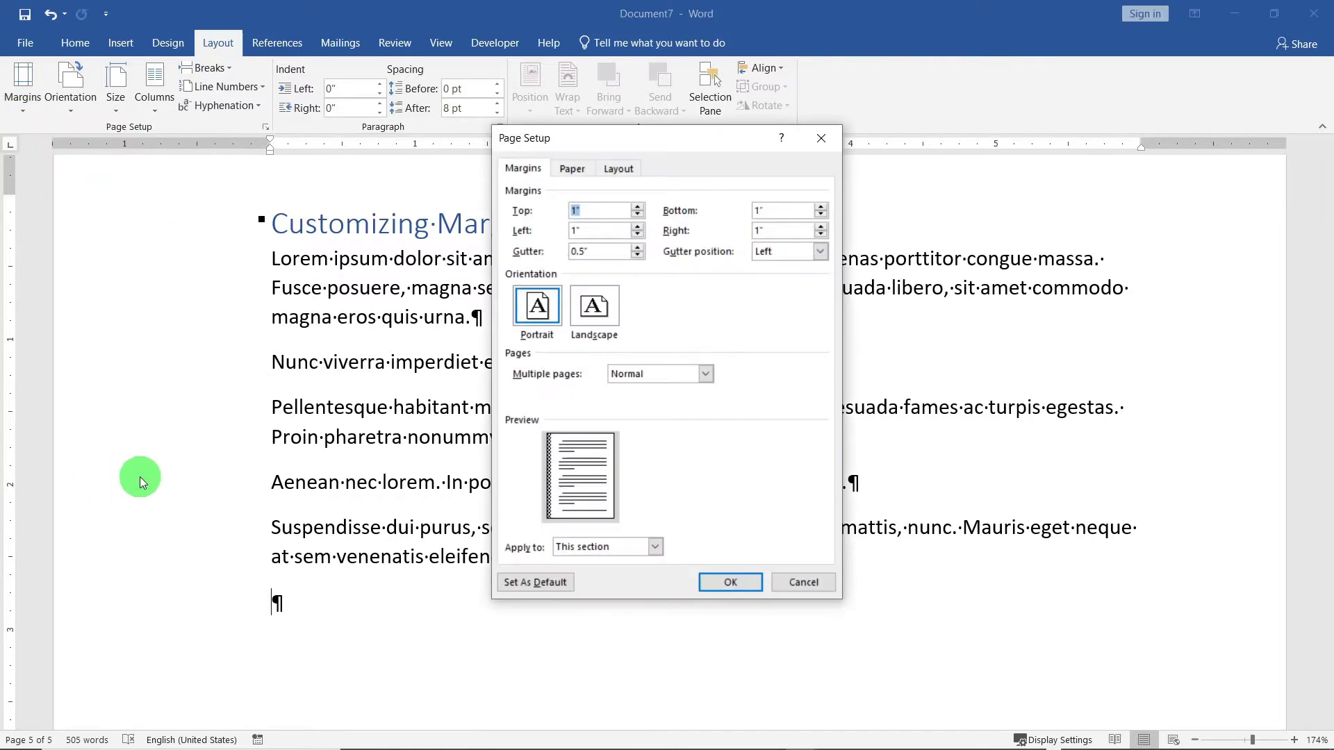
pyautogui.click(821, 252)
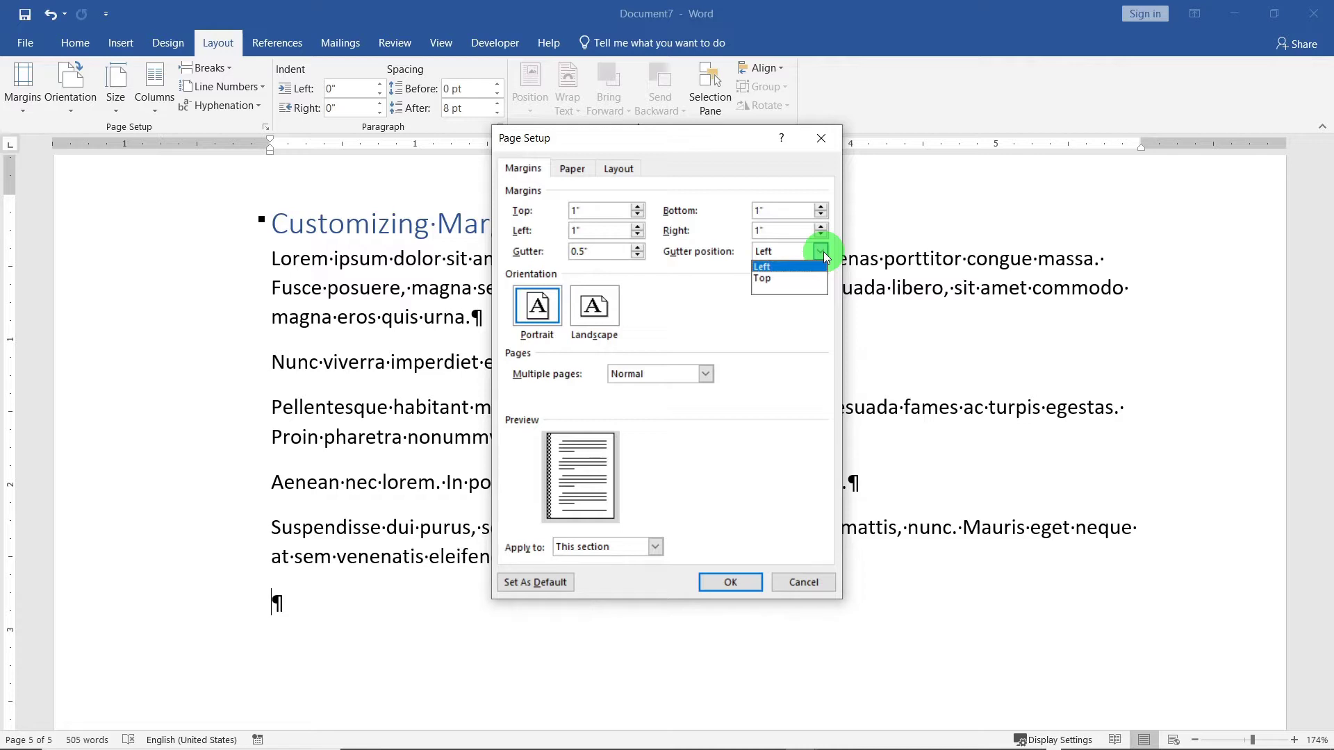
pyautogui.click(764, 267)
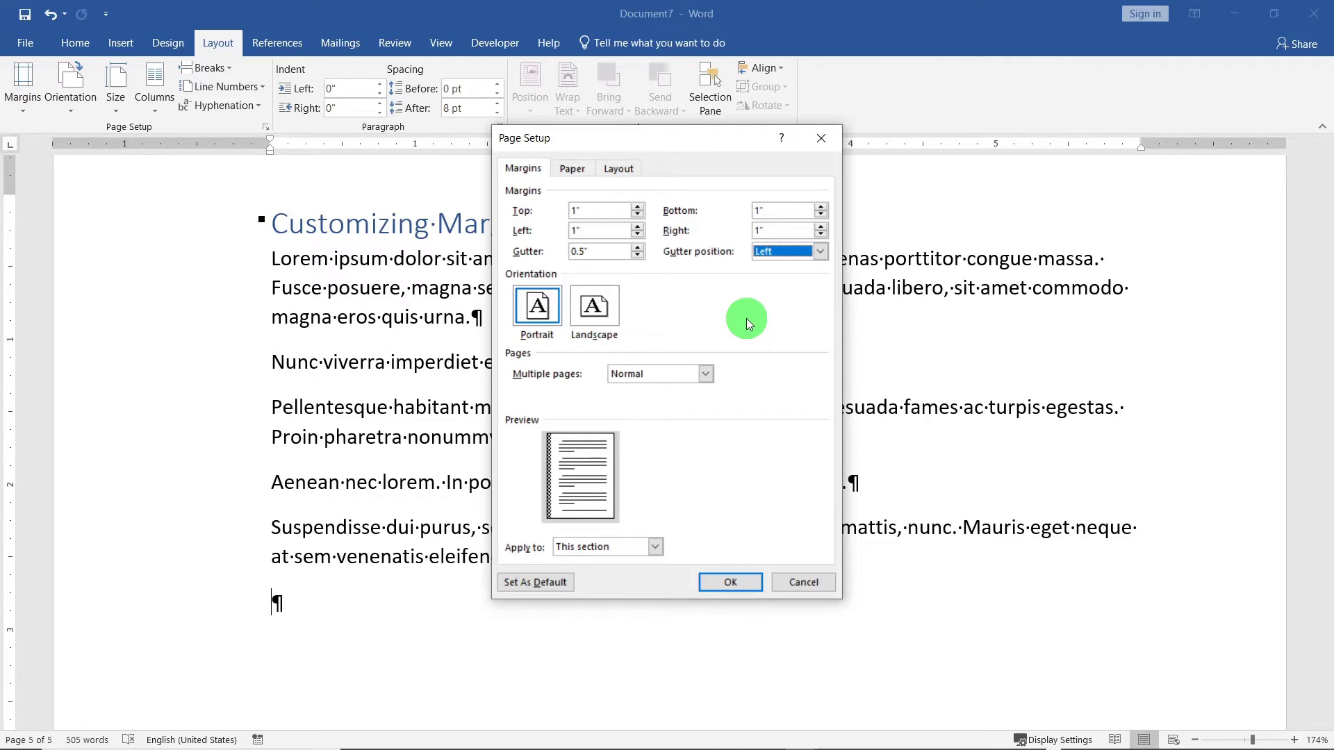
pyautogui.click(726, 586)
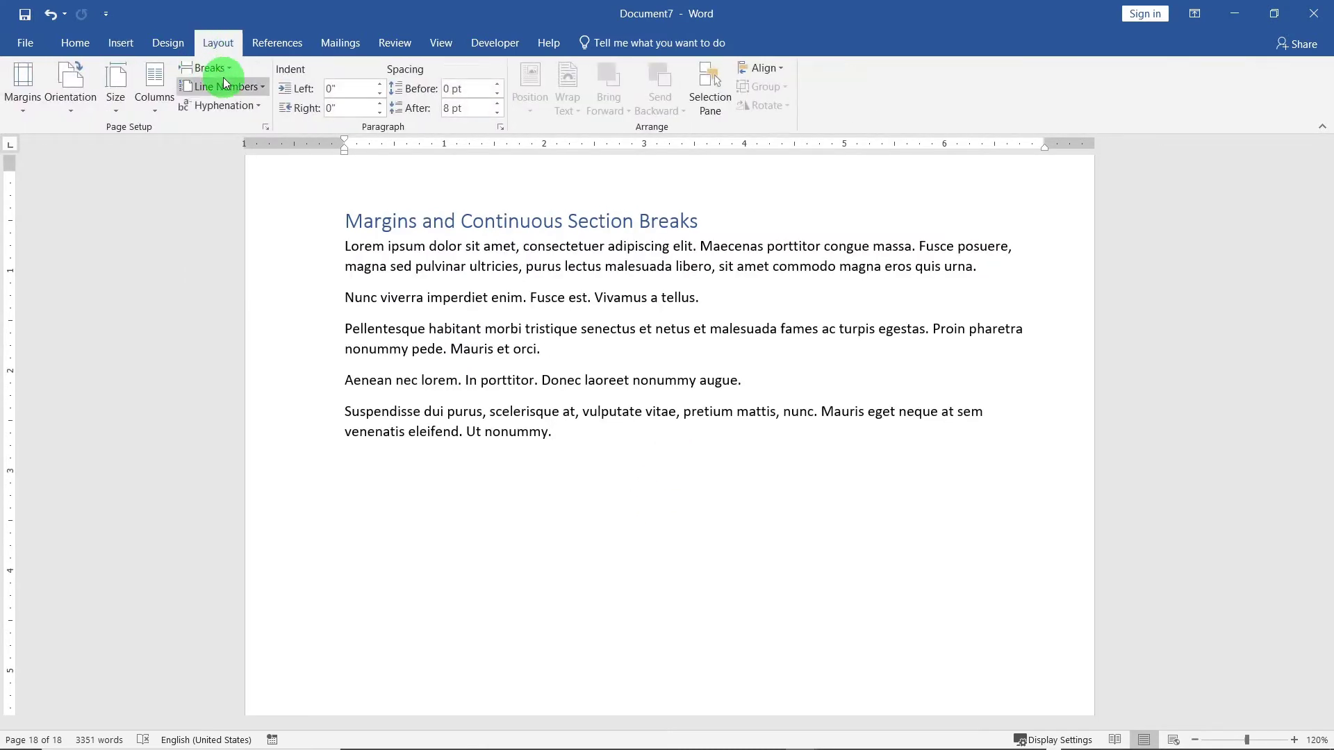
# Step: Insert a Continuous section break after the last paragraph and generate a filler paragraph below it with =lorem(1,15)
pyautogui.click(219, 68)
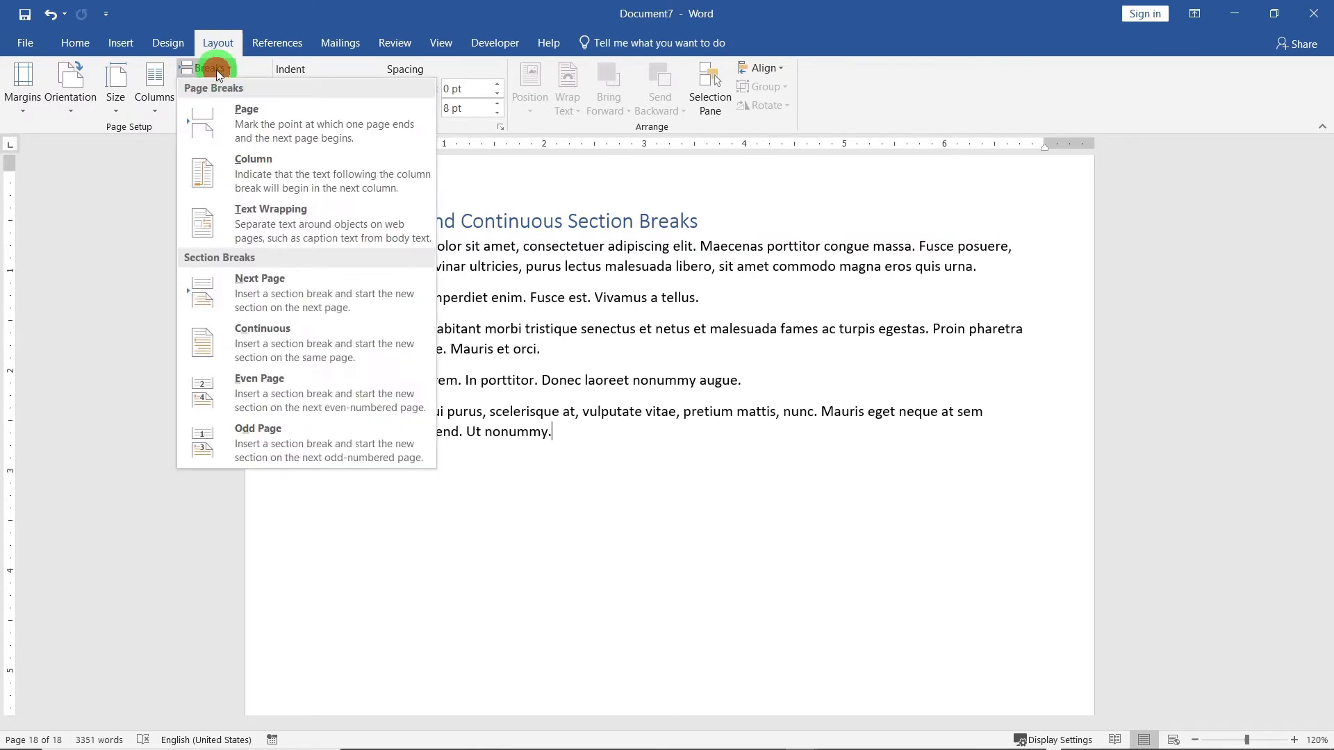
pyautogui.click(278, 349)
pyautogui.write('=')
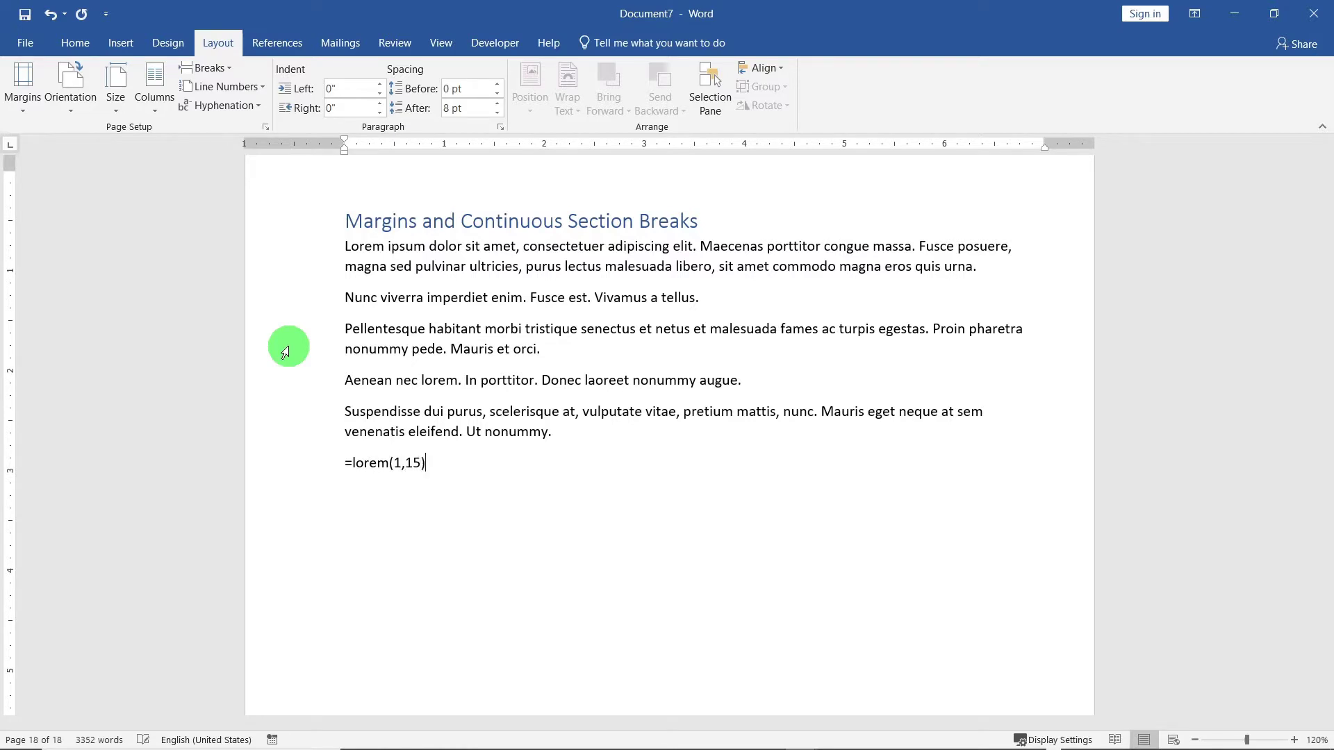
pyautogui.write('lorem(1,15)')
pyautogui.press('Return')
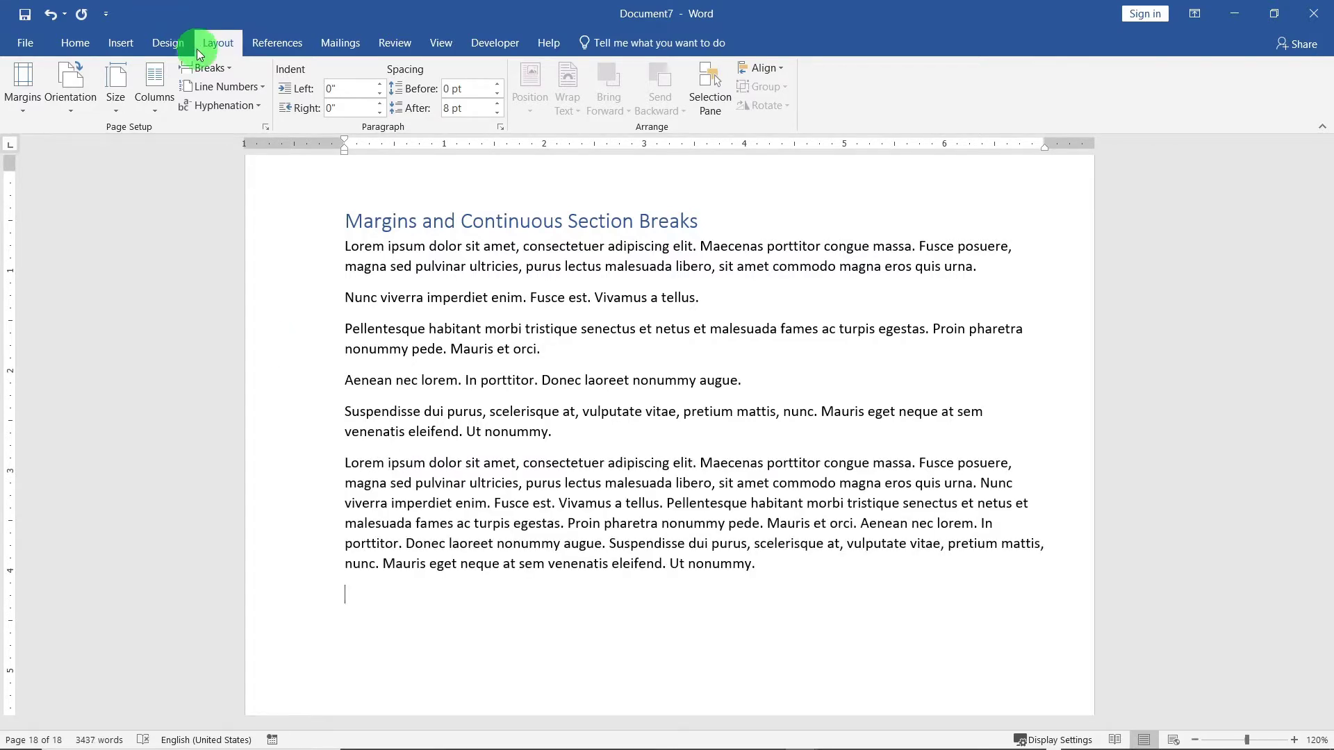
# Step: Insert a Continuous section break after the long filler paragraph and generate default filler text below it with =lorem()
pyautogui.click(231, 68)
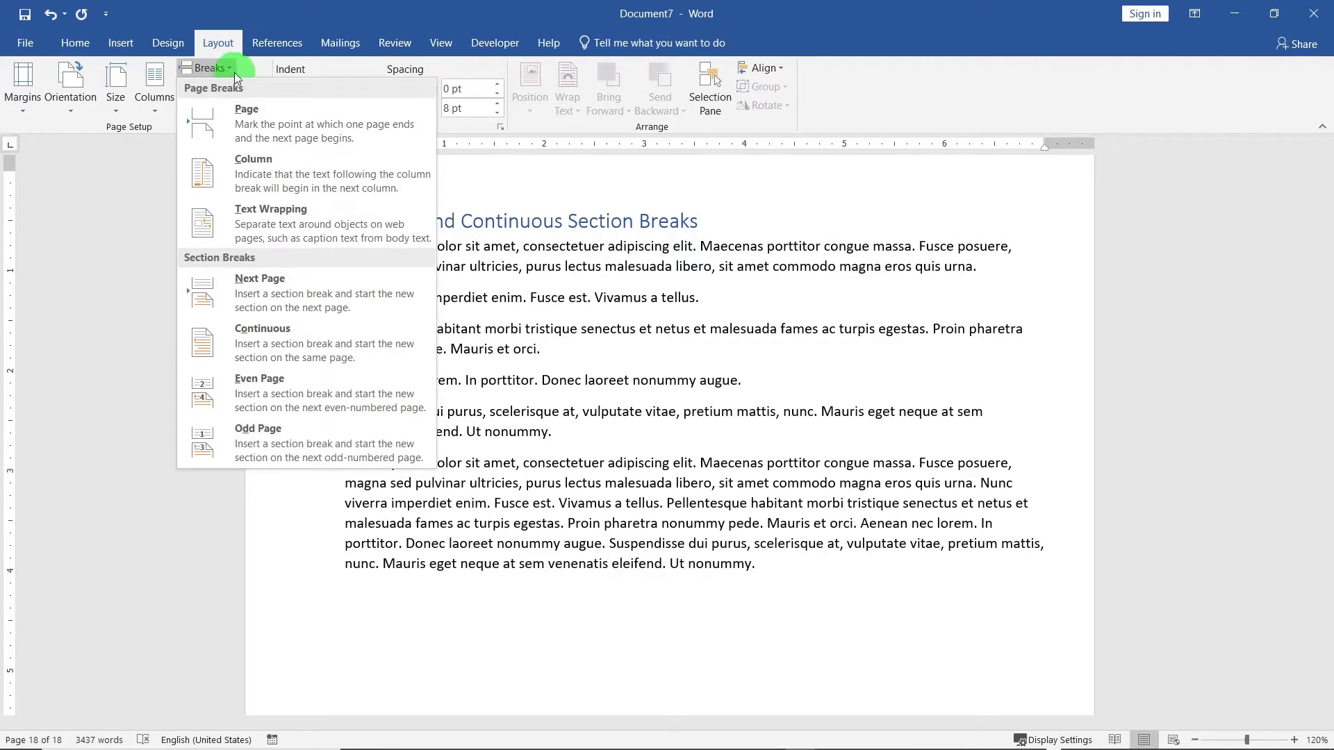
pyautogui.click(259, 340)
pyautogui.write('=')
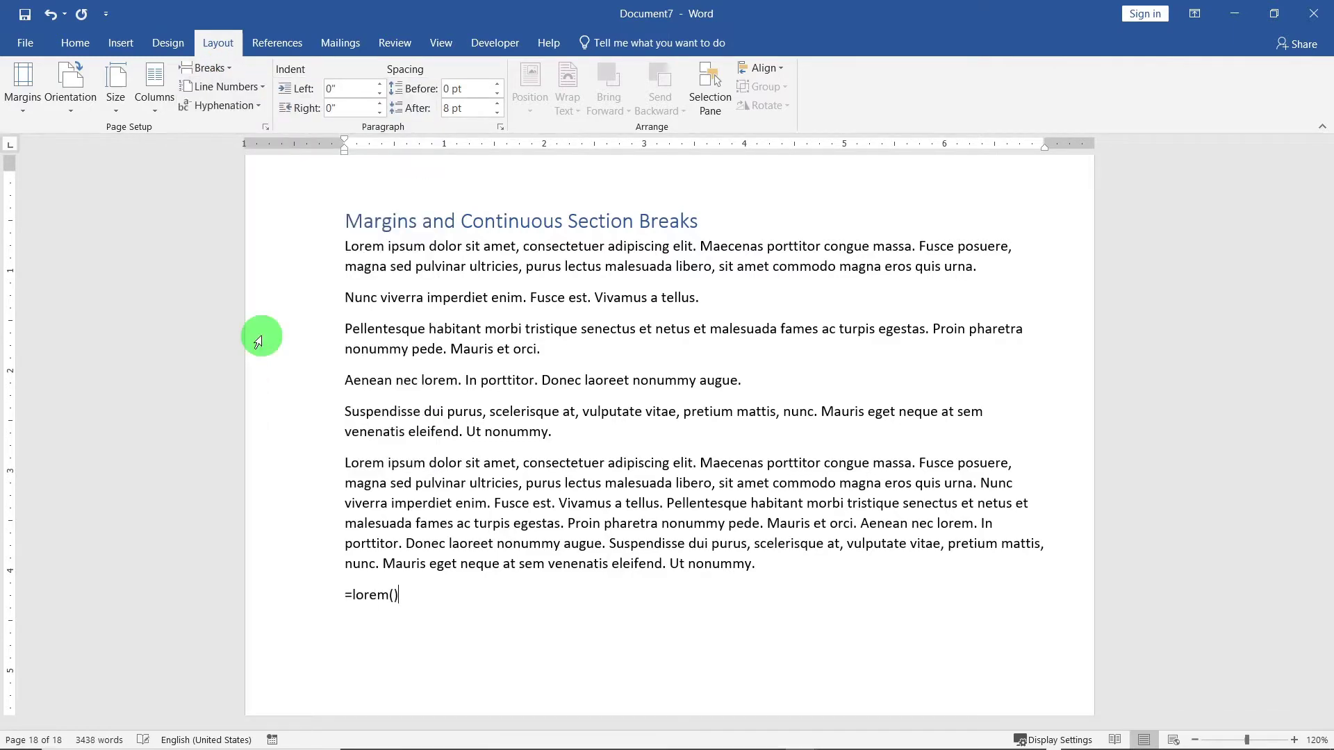
pyautogui.write('lorem()')
pyautogui.press('Return')
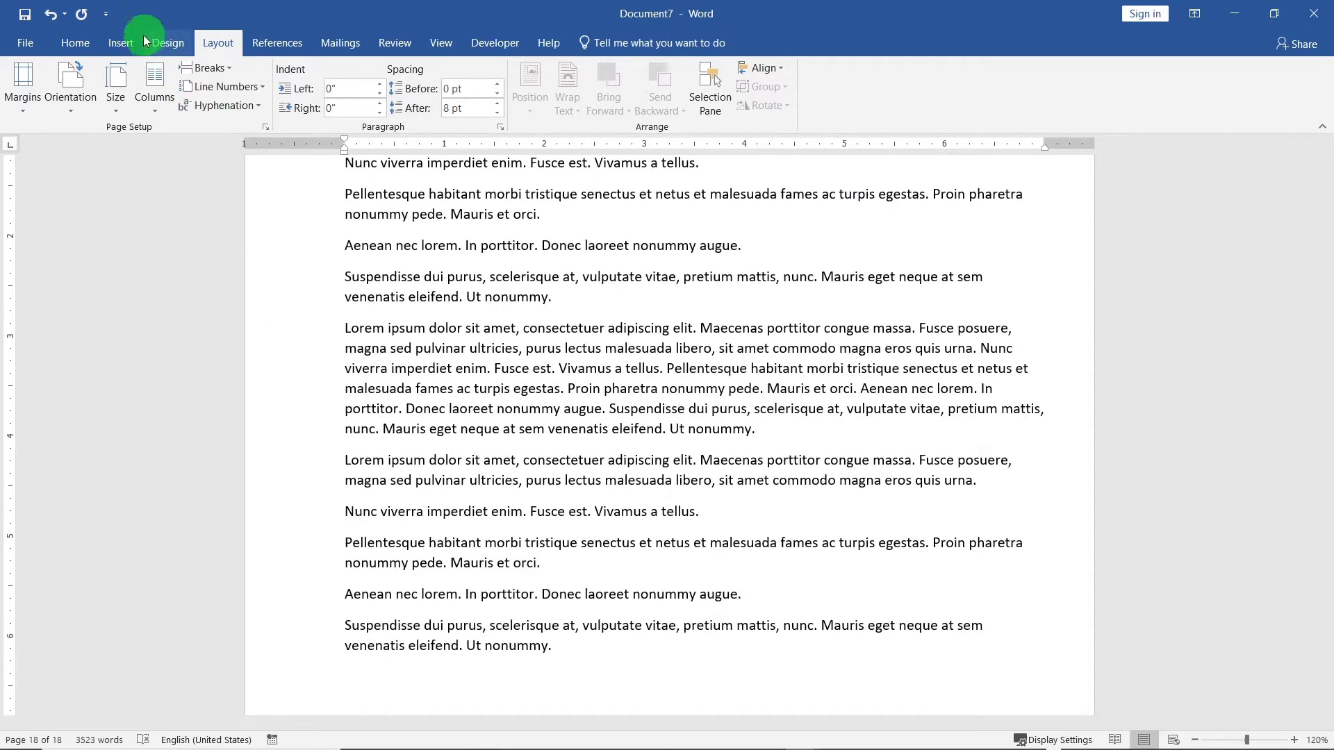
# Step: Show the formatting marks and examine where the Continuous section breaks divide the page
pyautogui.click(72, 45)
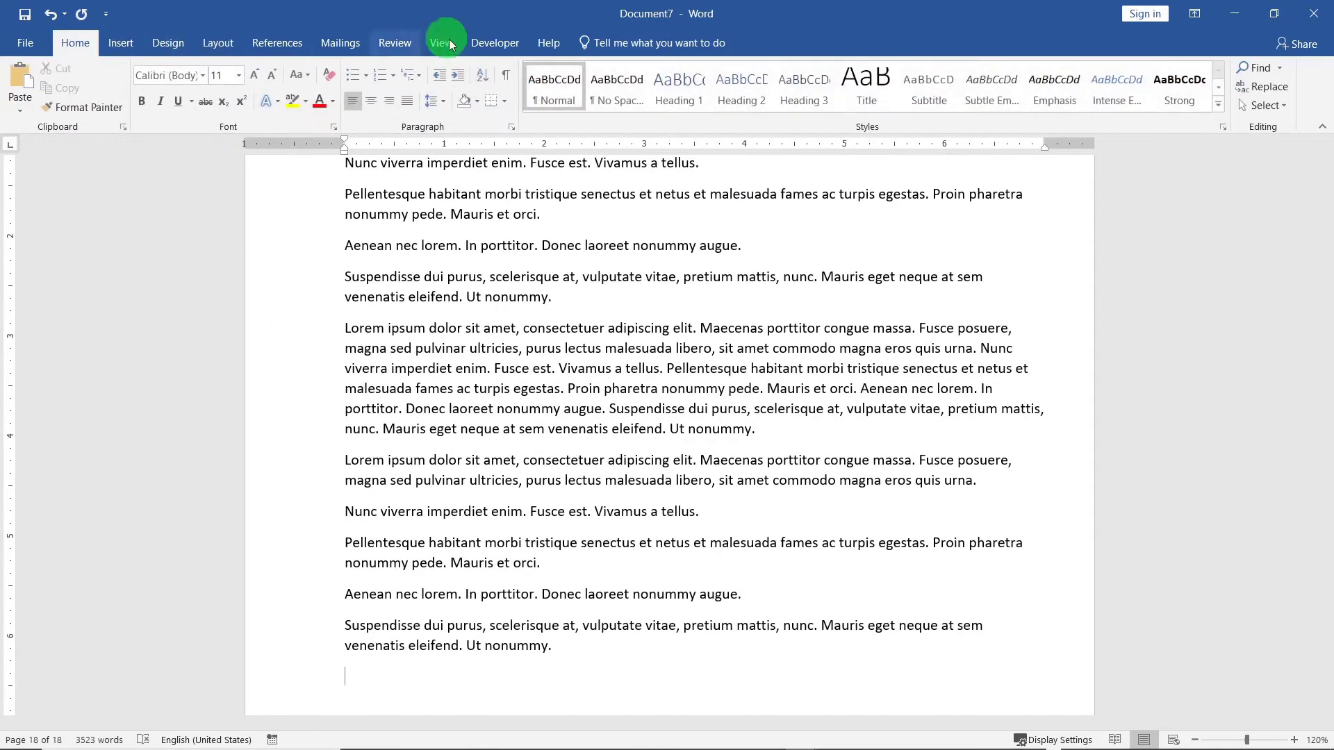
pyautogui.click(506, 77)
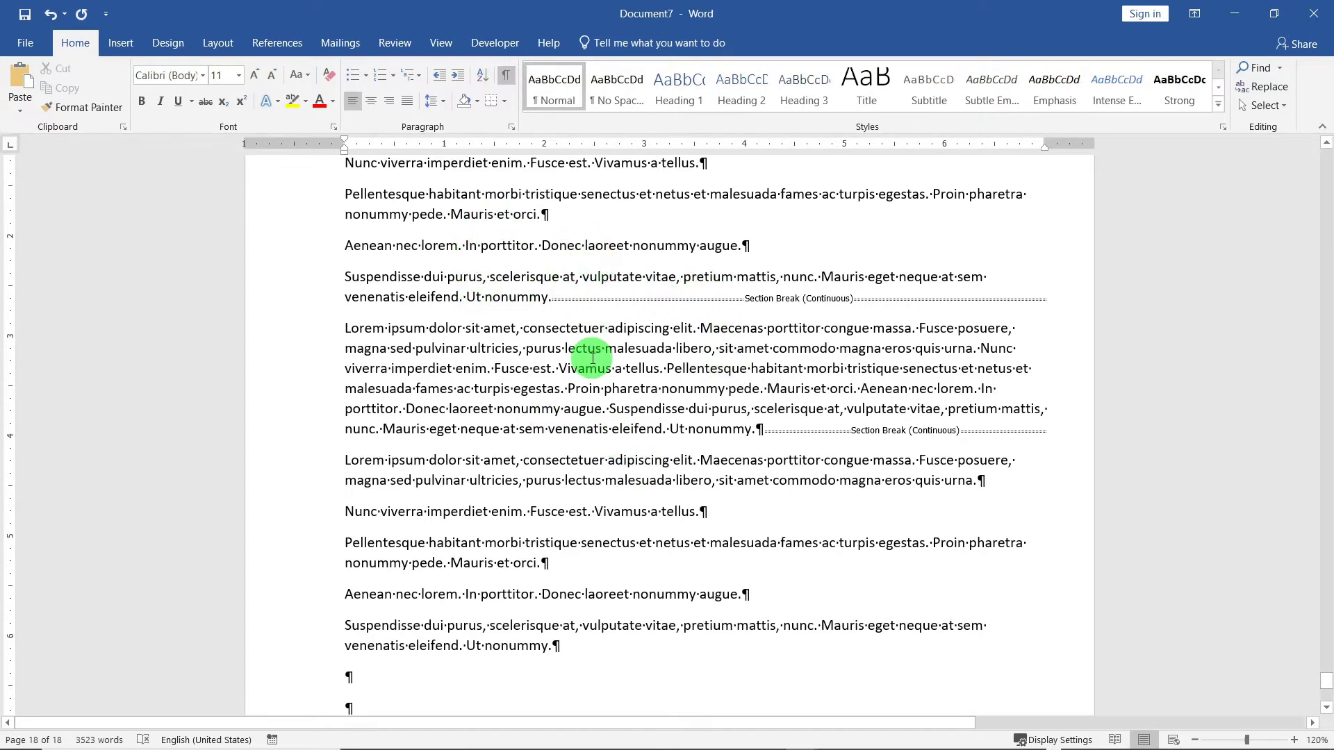
pyautogui.scroll(3, 592, 363)
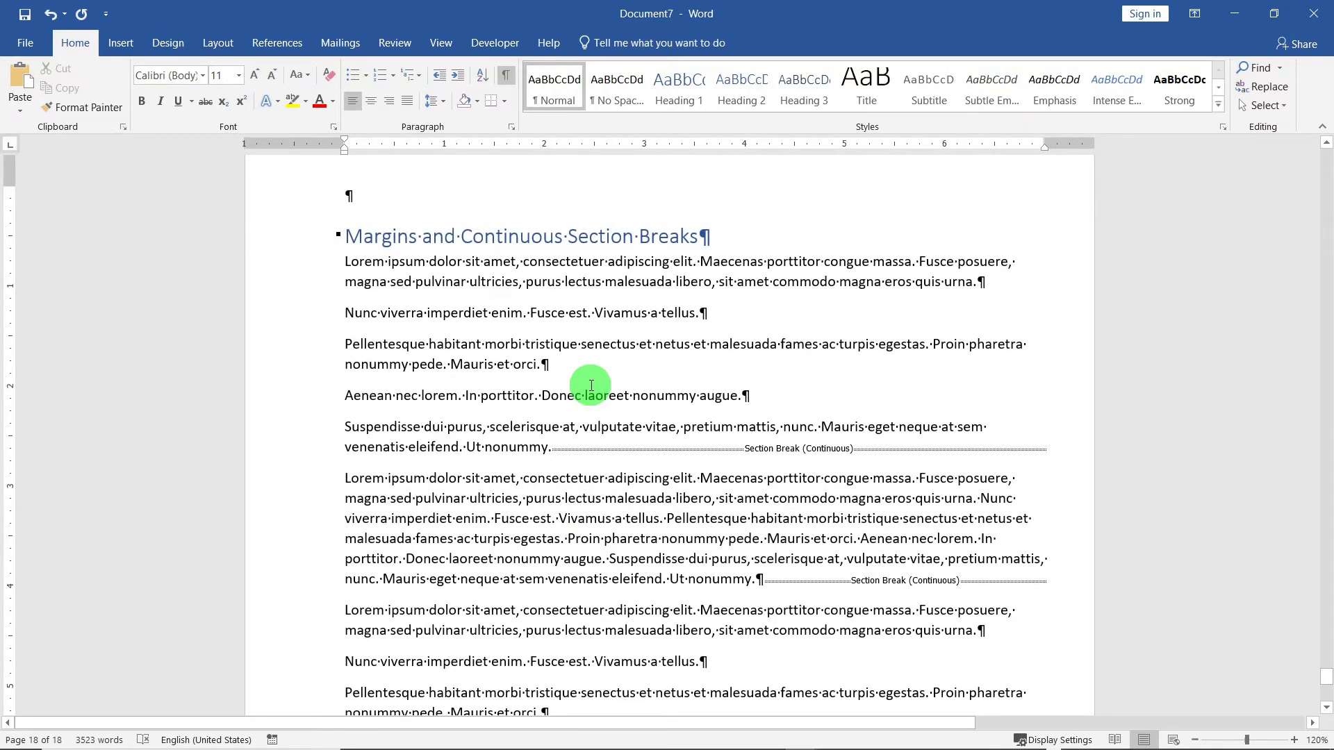
pyautogui.scroll(-2, 577, 385)
pyautogui.scroll(1, 555, 354)
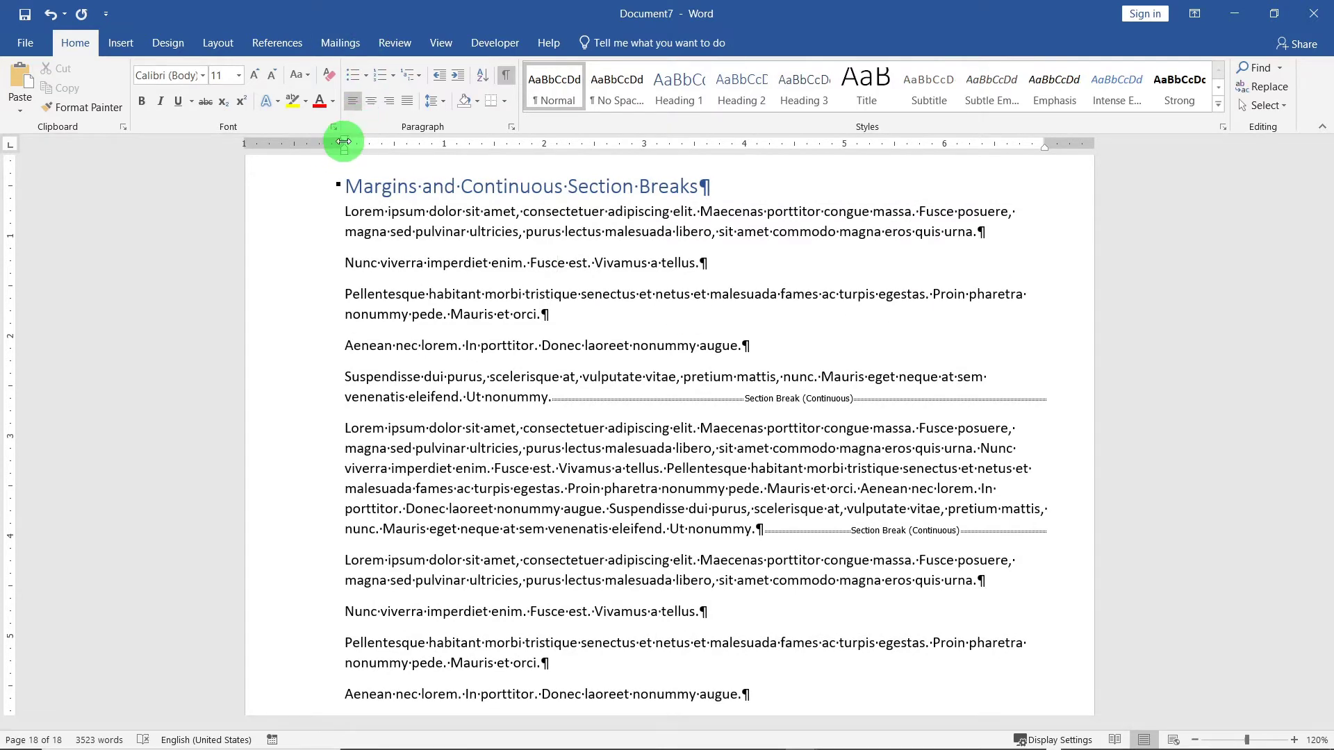
# Step: Set the middle section's left margin to about 1.75" and its right margin to about 1.7" using the horizontal ruler
pyautogui.moveTo(344, 142)
pyautogui.mouseDown()
pyautogui.moveTo(390, 139)
pyautogui.moveTo(344, 142)
pyautogui.mouseUp()
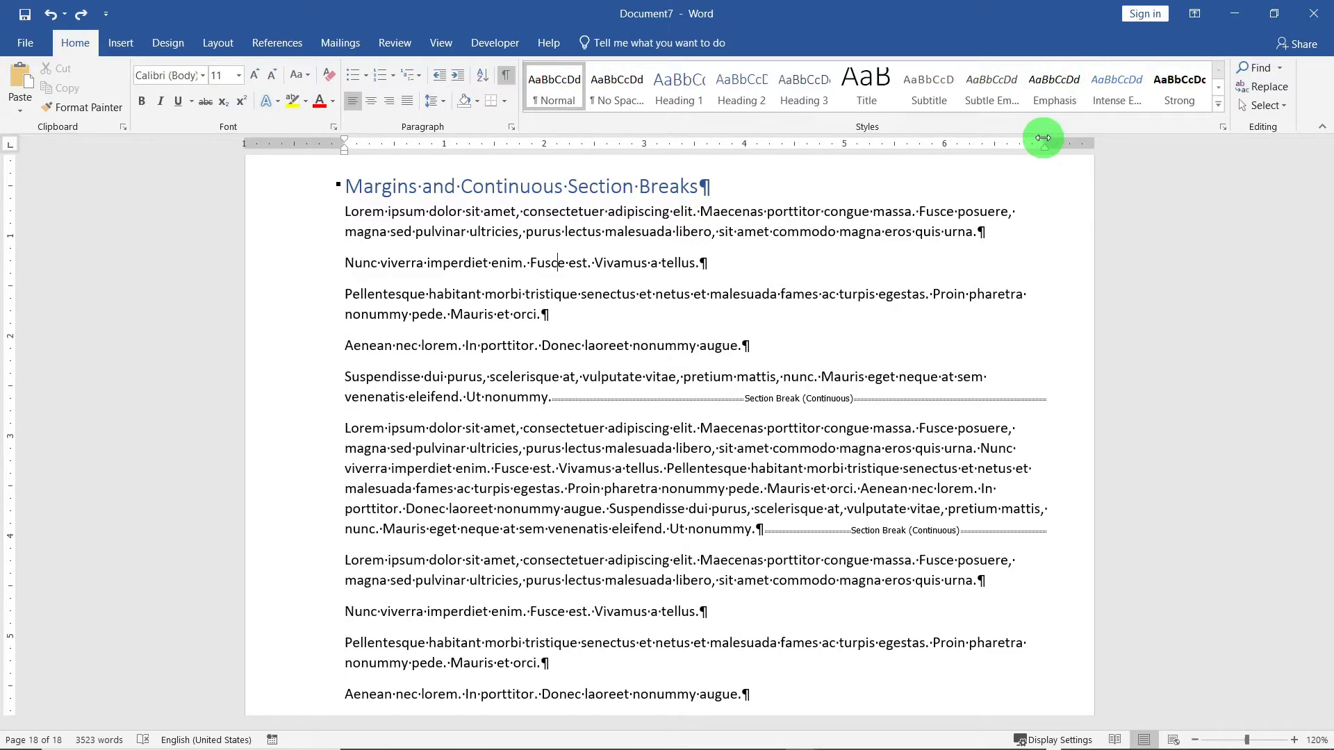
pyautogui.moveTo(1044, 138)
pyautogui.mouseDown()
pyautogui.moveTo(893, 139)
pyautogui.moveTo(1043, 136)
pyautogui.mouseUp()
pyautogui.click(605, 442)
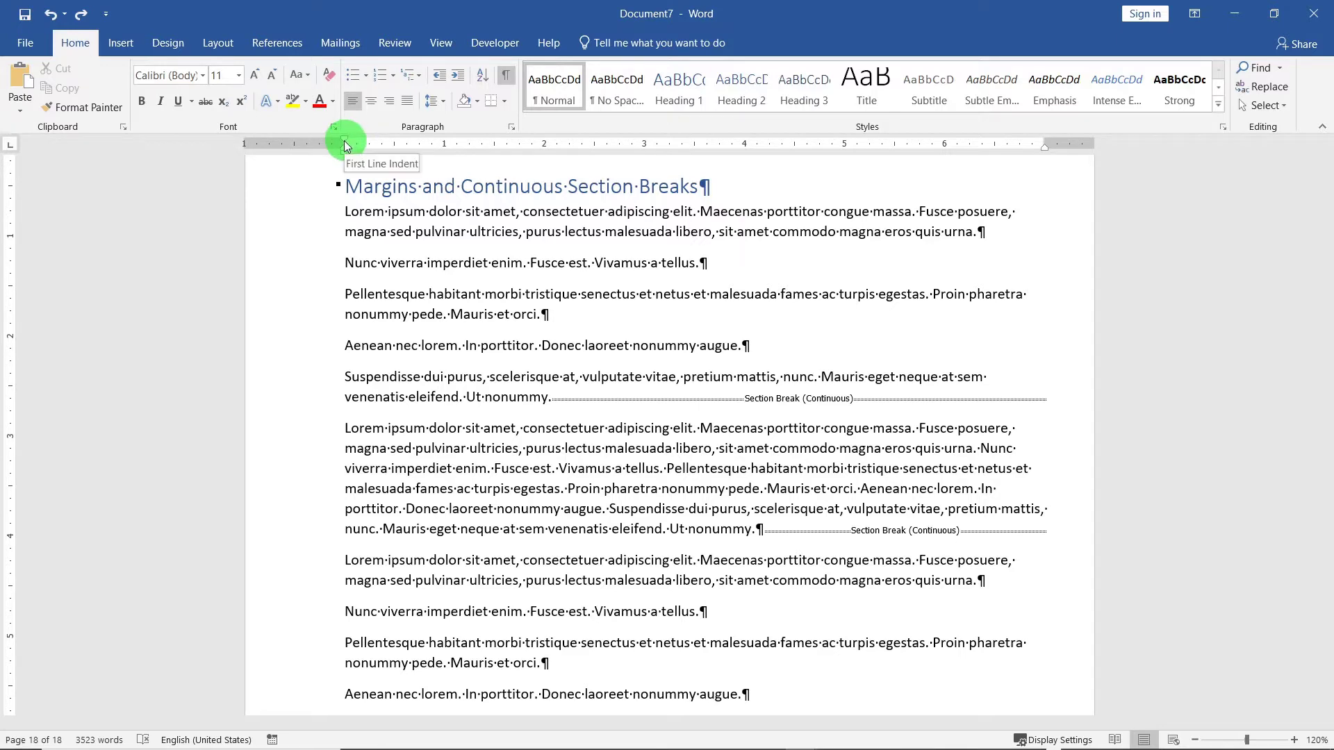
pyautogui.moveTo(345, 144); pyautogui.dragTo(421, 136)
pyautogui.moveTo(1046, 137); pyautogui.dragTo(926, 144)
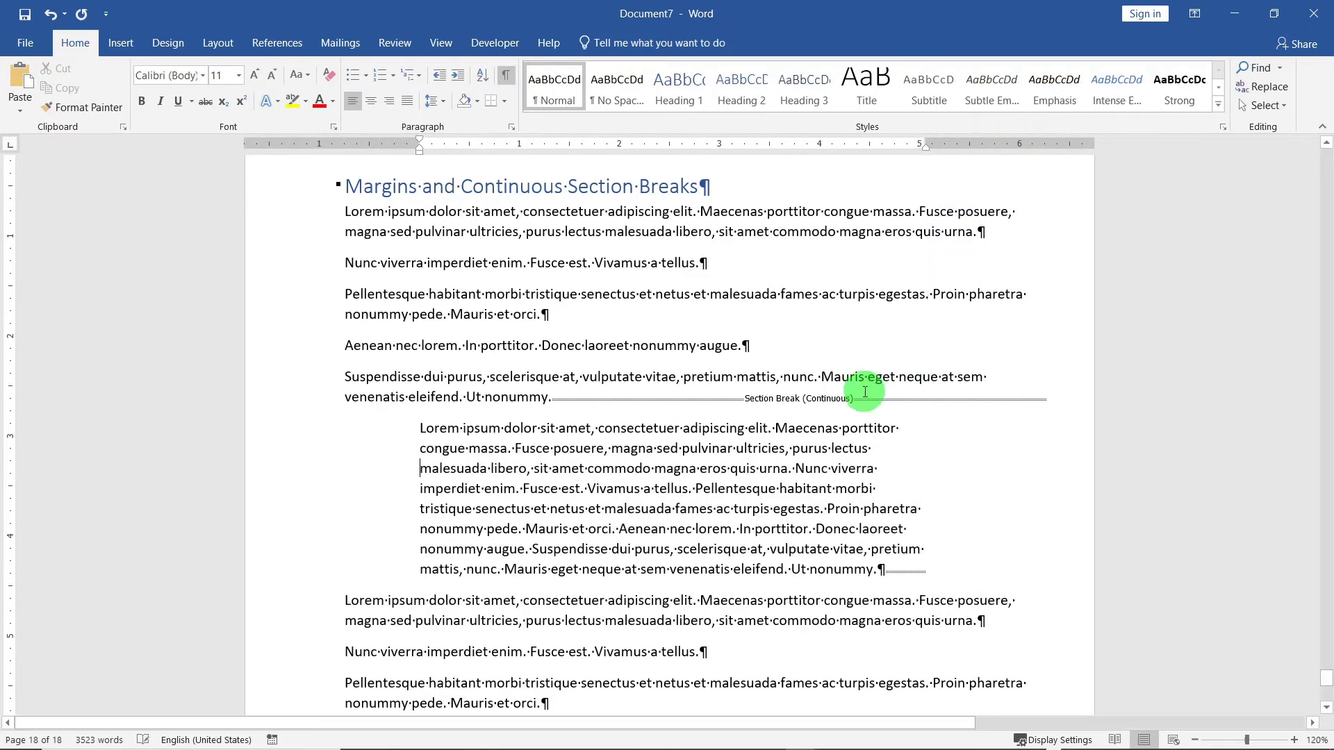
# Step: Set the first section's top margin to about 1.3" and delete the empty paragraph above the Margins and Continuous Section Breaks heading
pyautogui.click(525, 261)
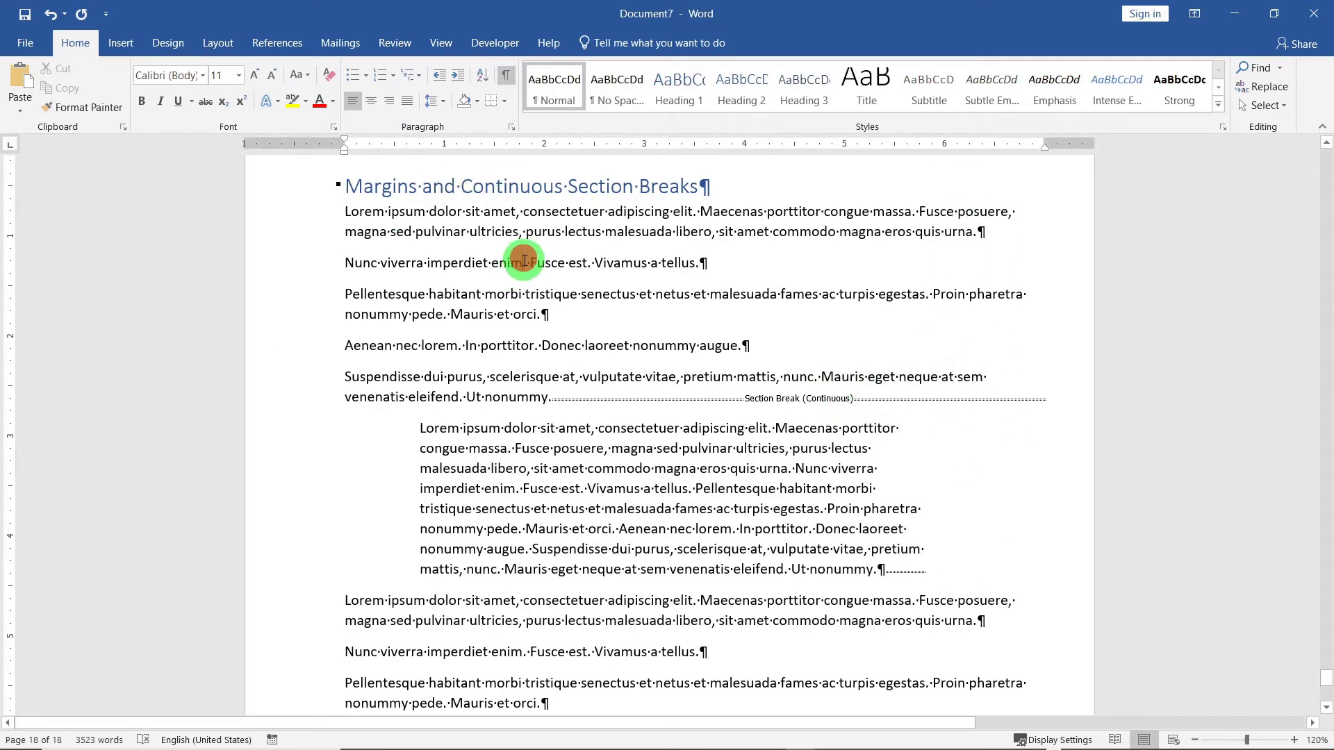
pyautogui.scroll(3, 494, 428)
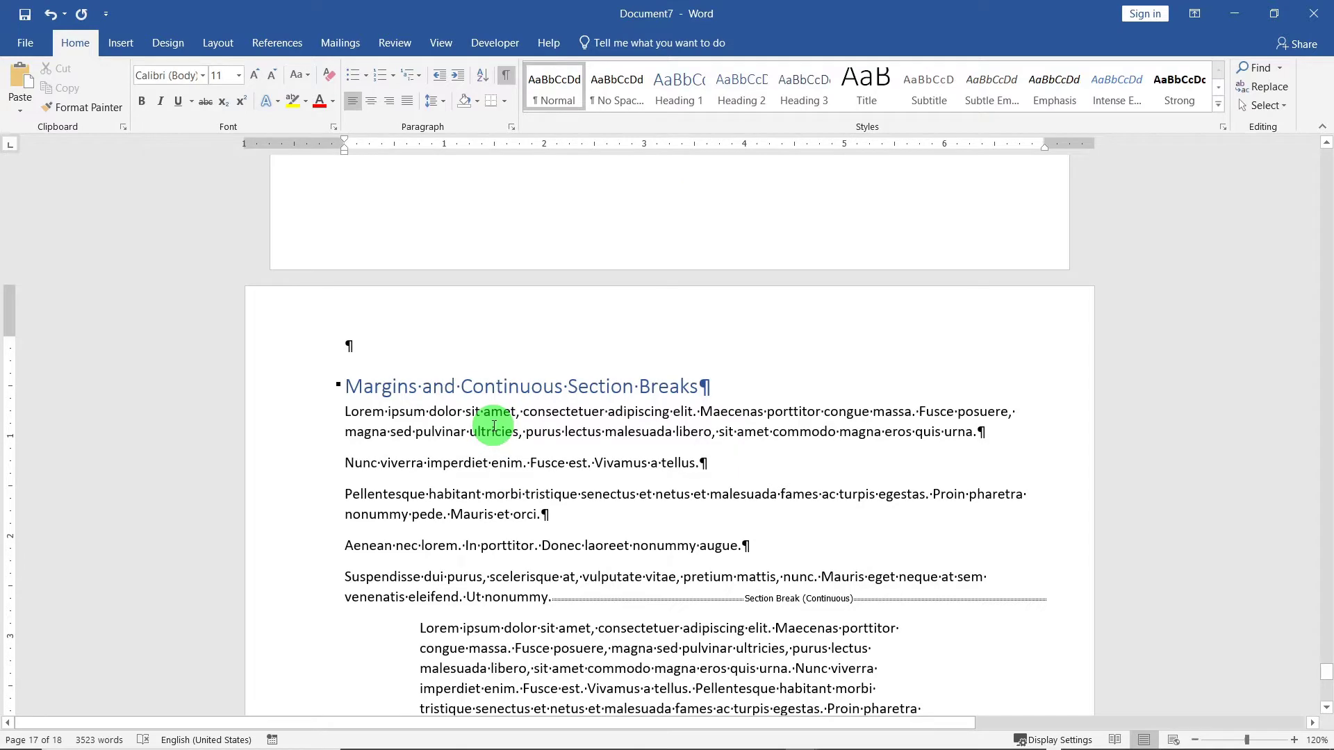
pyautogui.click(494, 429)
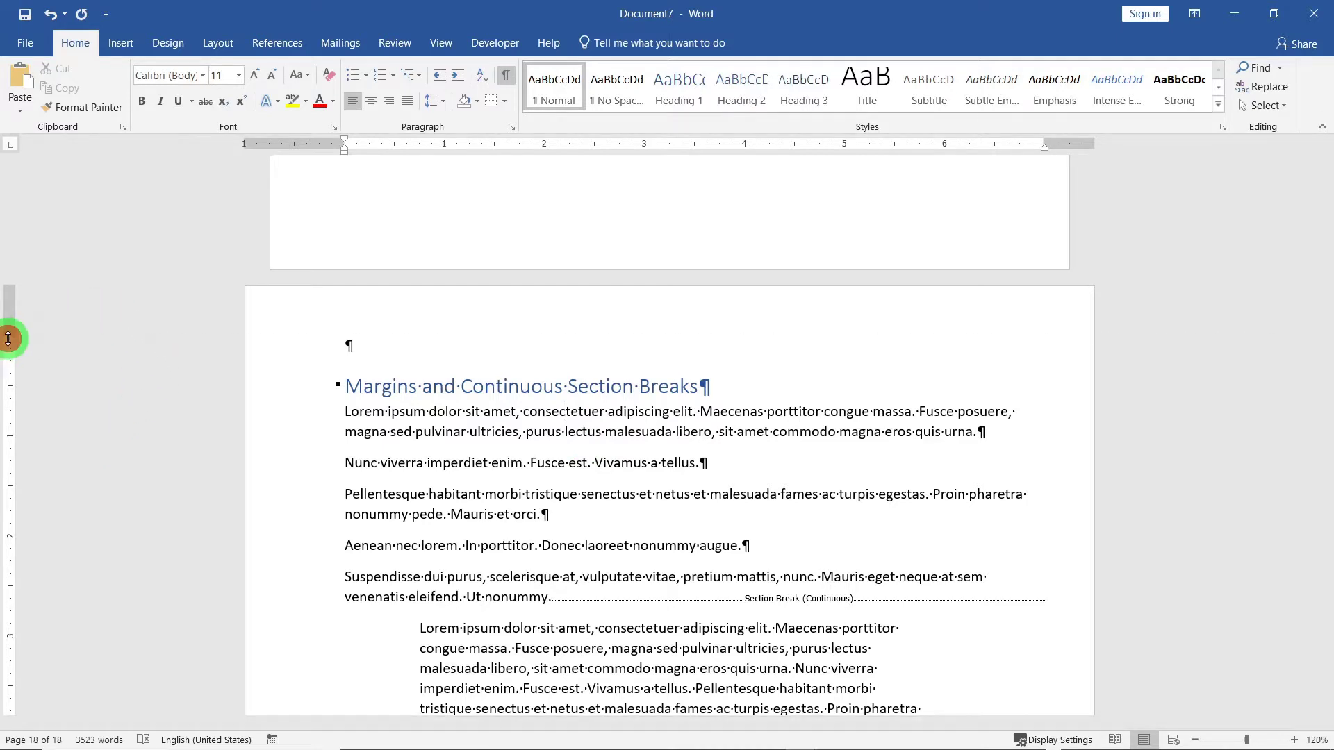
pyautogui.moveTo(8, 339); pyautogui.dragTo(9, 406)
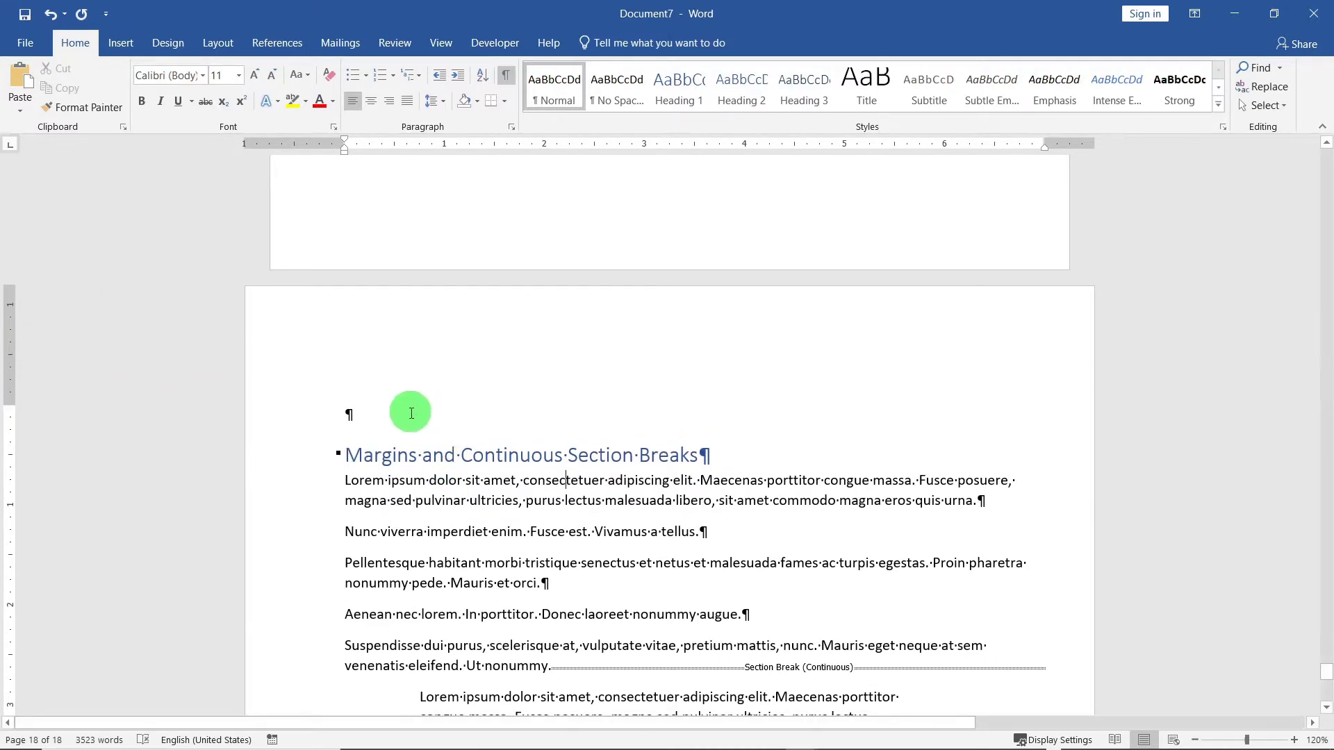
pyautogui.click(390, 418)
pyautogui.press('Delete')
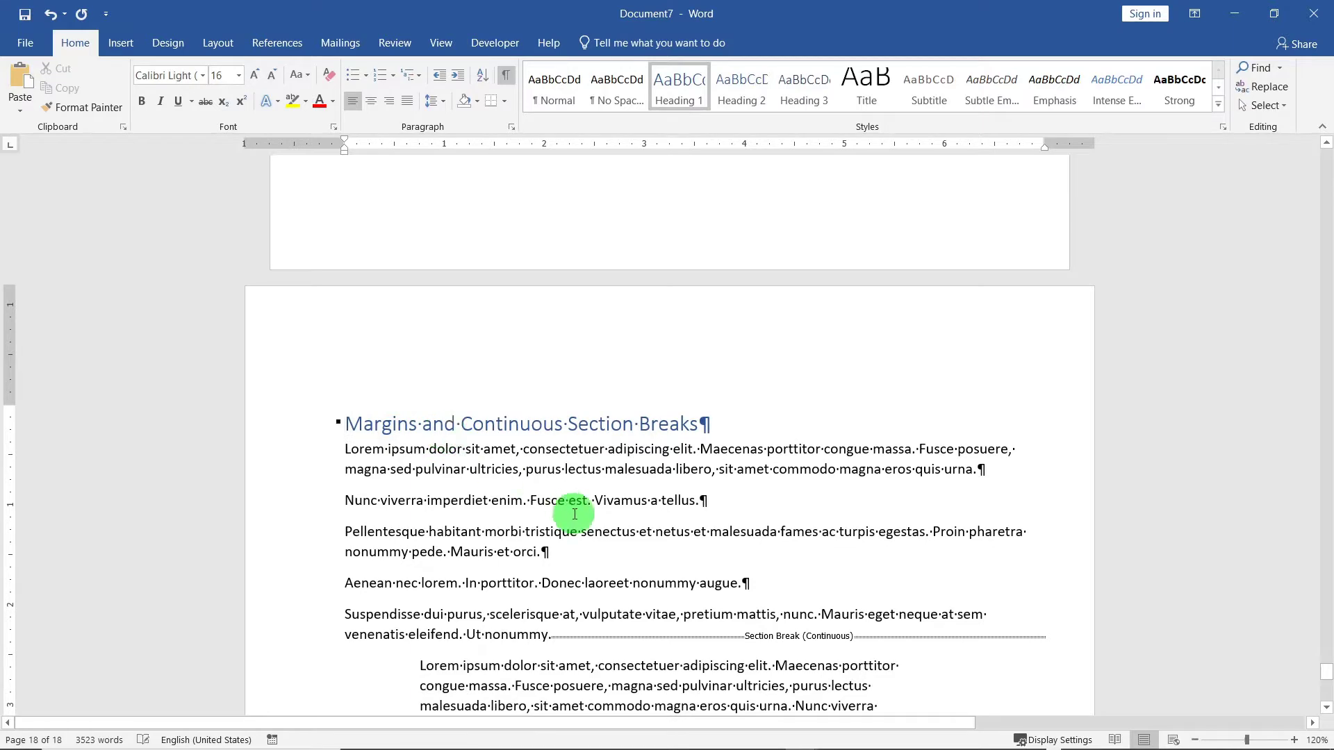
pyautogui.moveTo(10, 405)
pyautogui.mouseDown()
pyautogui.moveTo(11, 435)
pyautogui.moveTo(10, 347)
pyautogui.moveTo(10, 415)
pyautogui.mouseUp()
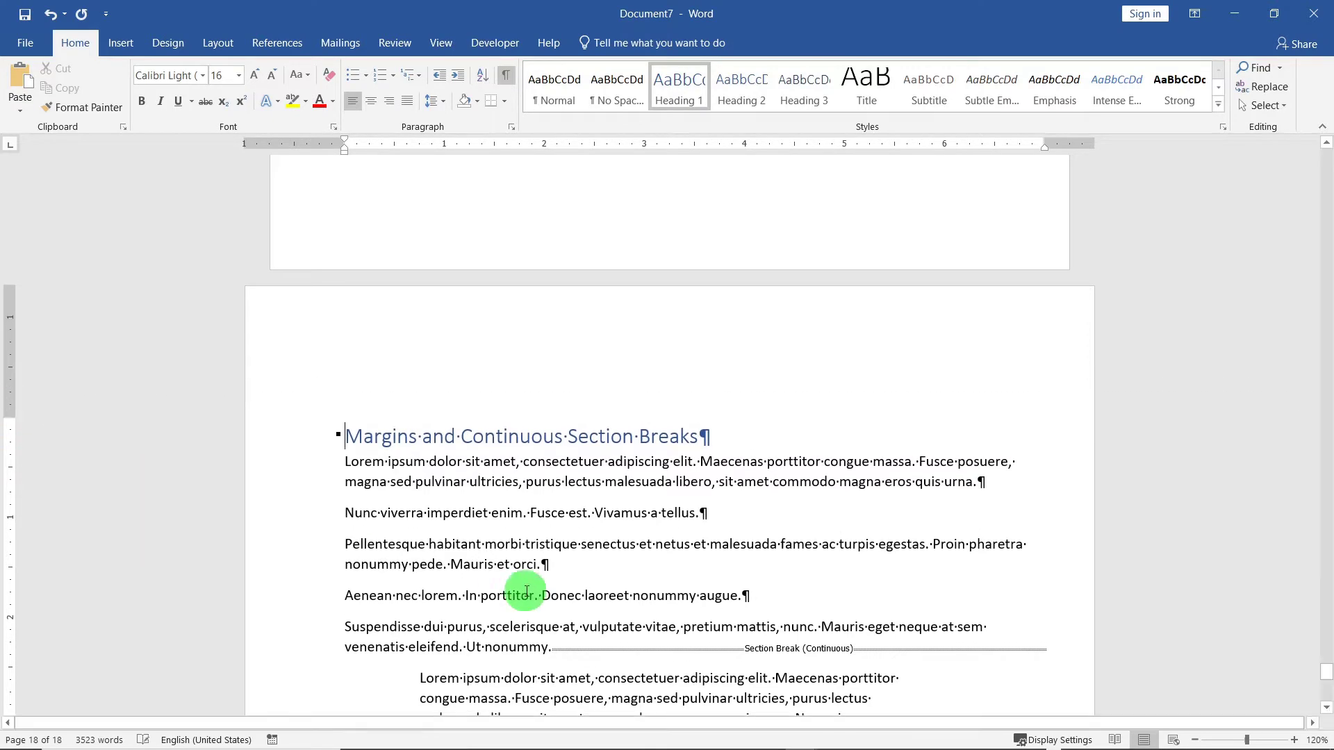
# Step: Increase the top margin of the middle, narrower section to about 2.5" using the vertical ruler
pyautogui.scroll(-6, 730, 396)
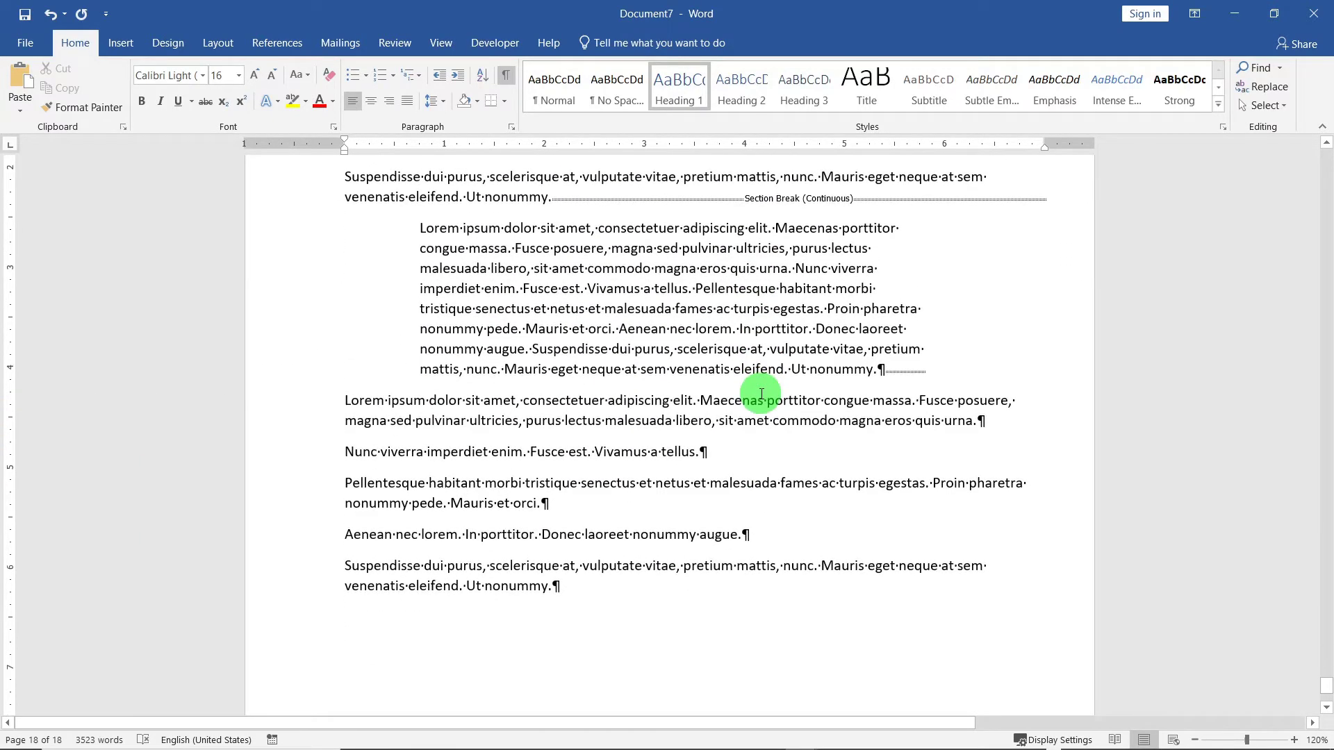
pyautogui.click(408, 445)
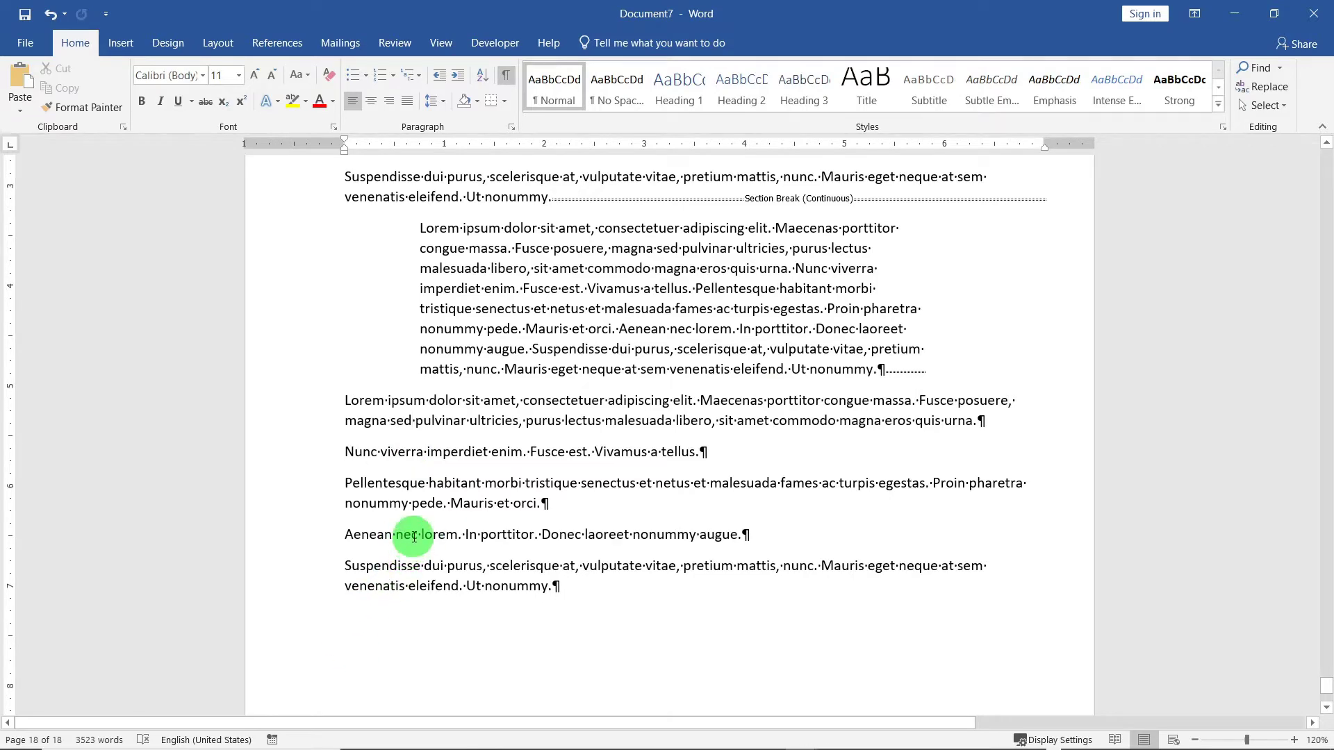
pyautogui.click(477, 330)
pyautogui.scroll(5, 480, 472)
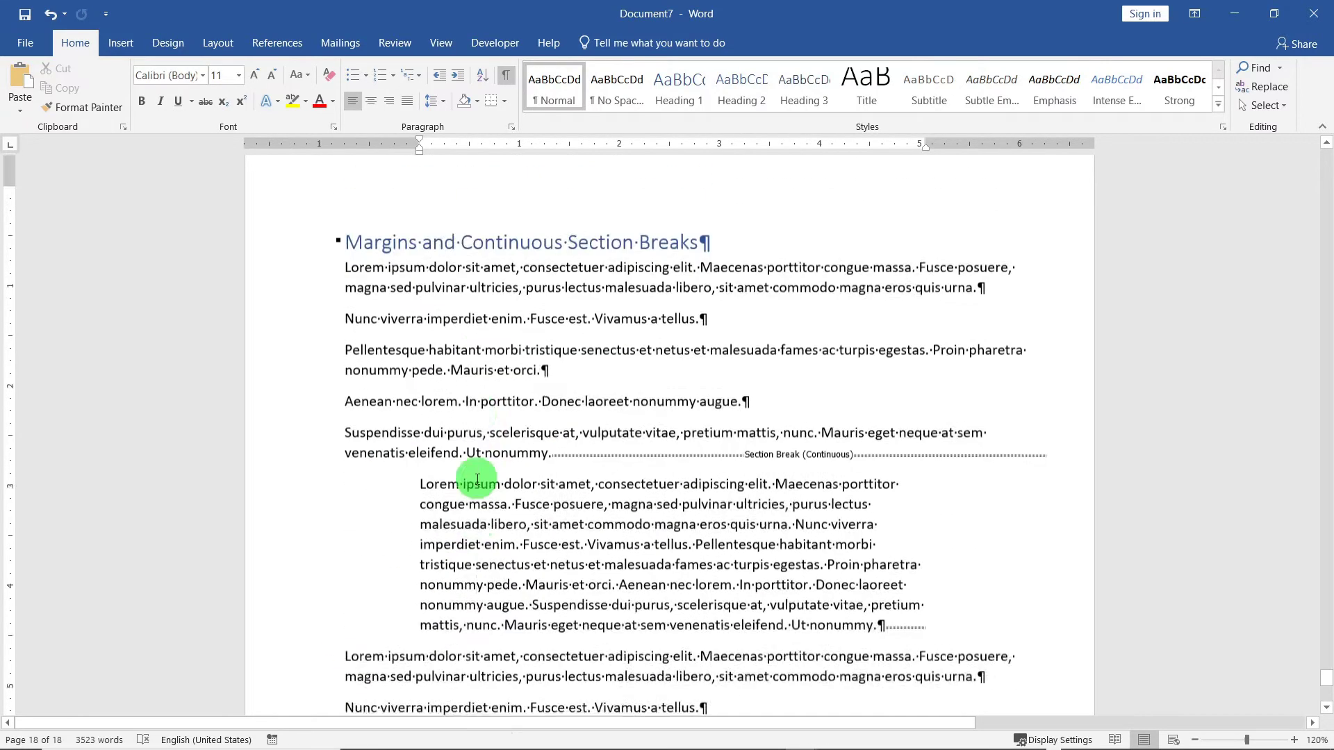
pyautogui.scroll(-4, 476, 535)
pyautogui.scroll(6, 262, 536)
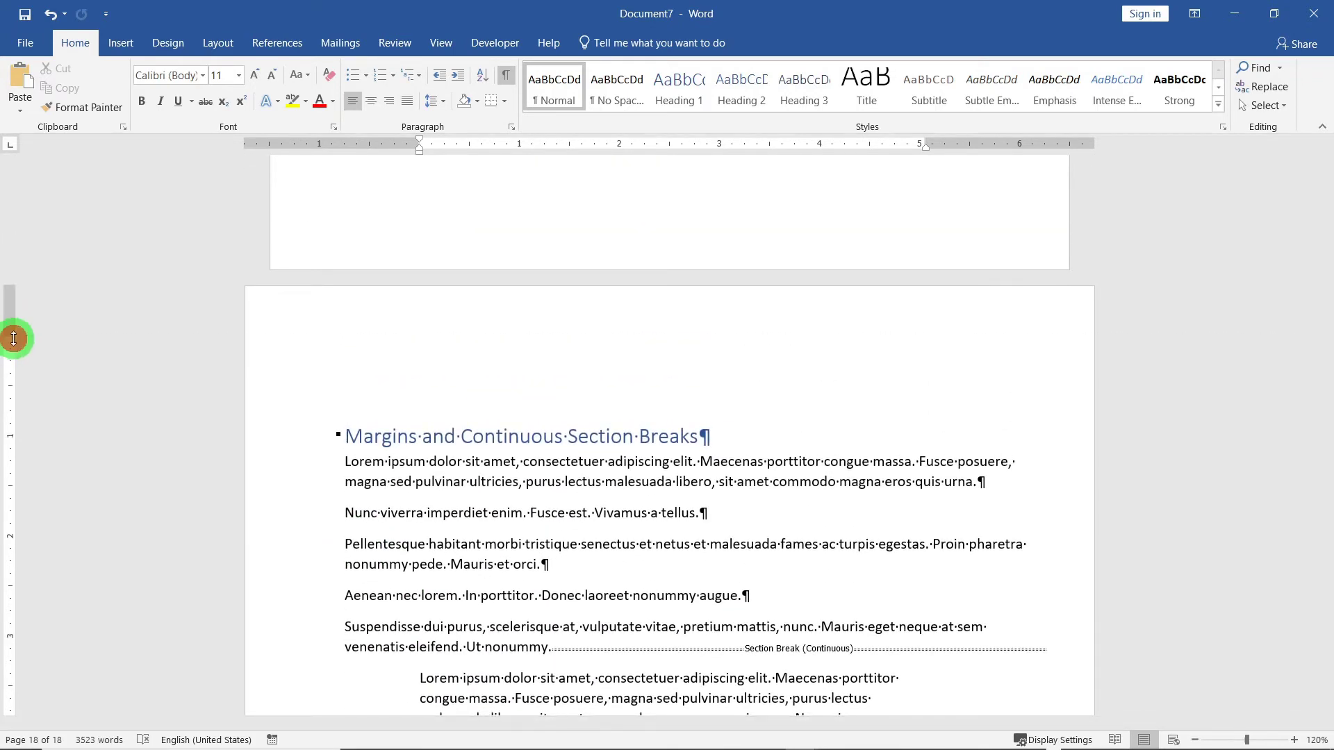
pyautogui.moveTo(13, 339); pyautogui.dragTo(11, 531)
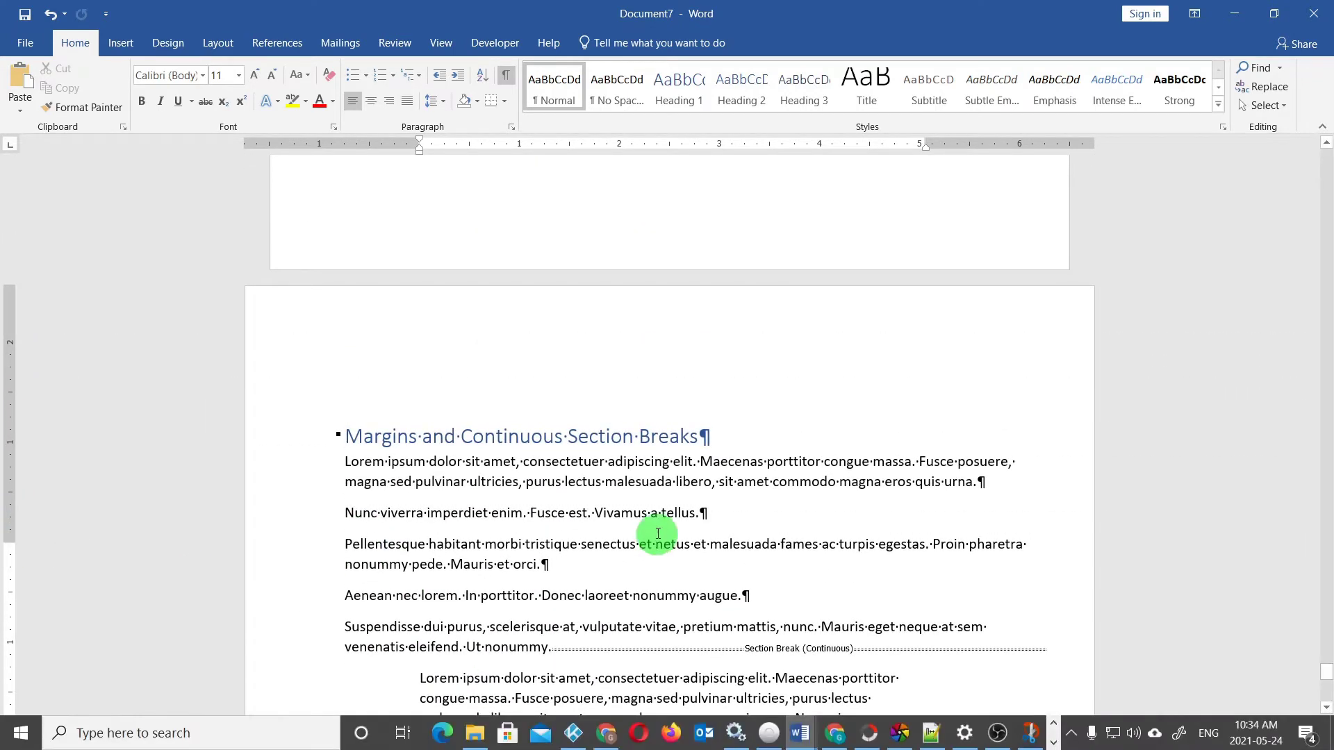
# Step: Increase the last section's top margin to about 3" using the vertical ruler
pyautogui.scroll(-7, 598, 337)
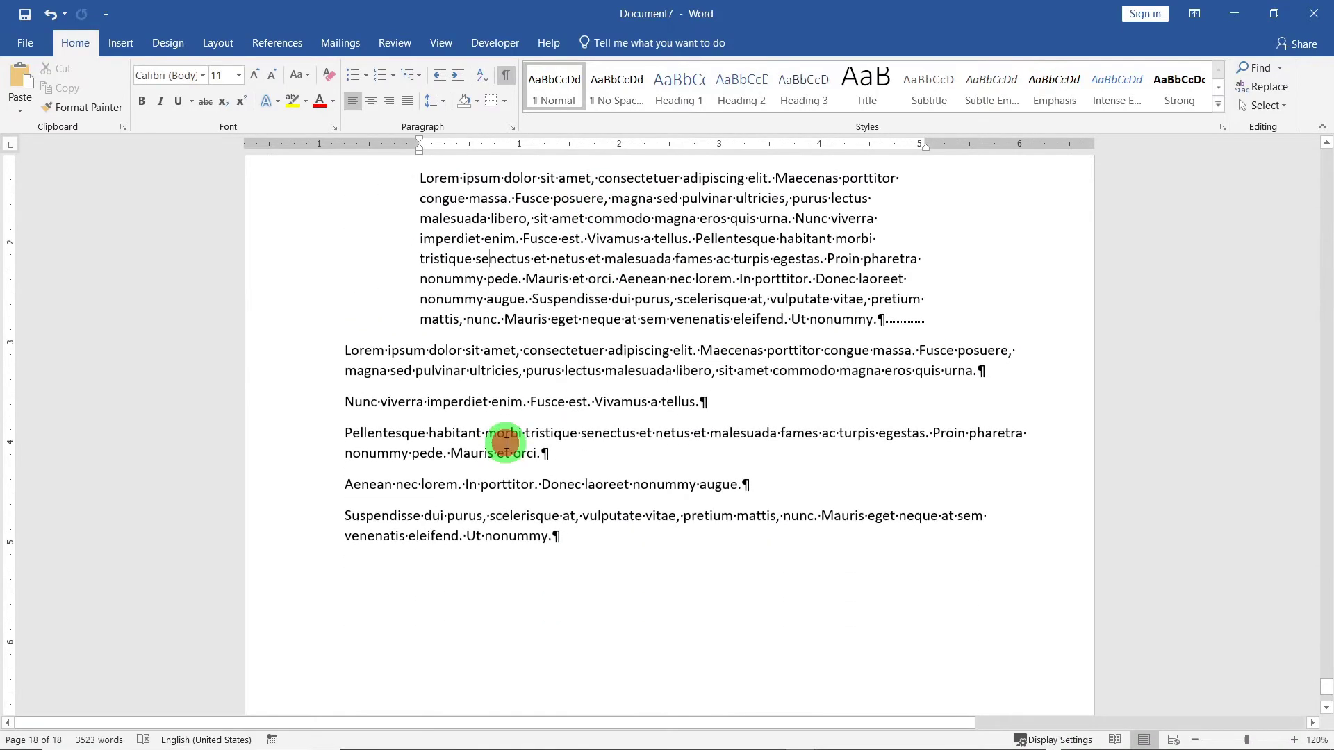
pyautogui.scroll(5, 506, 442)
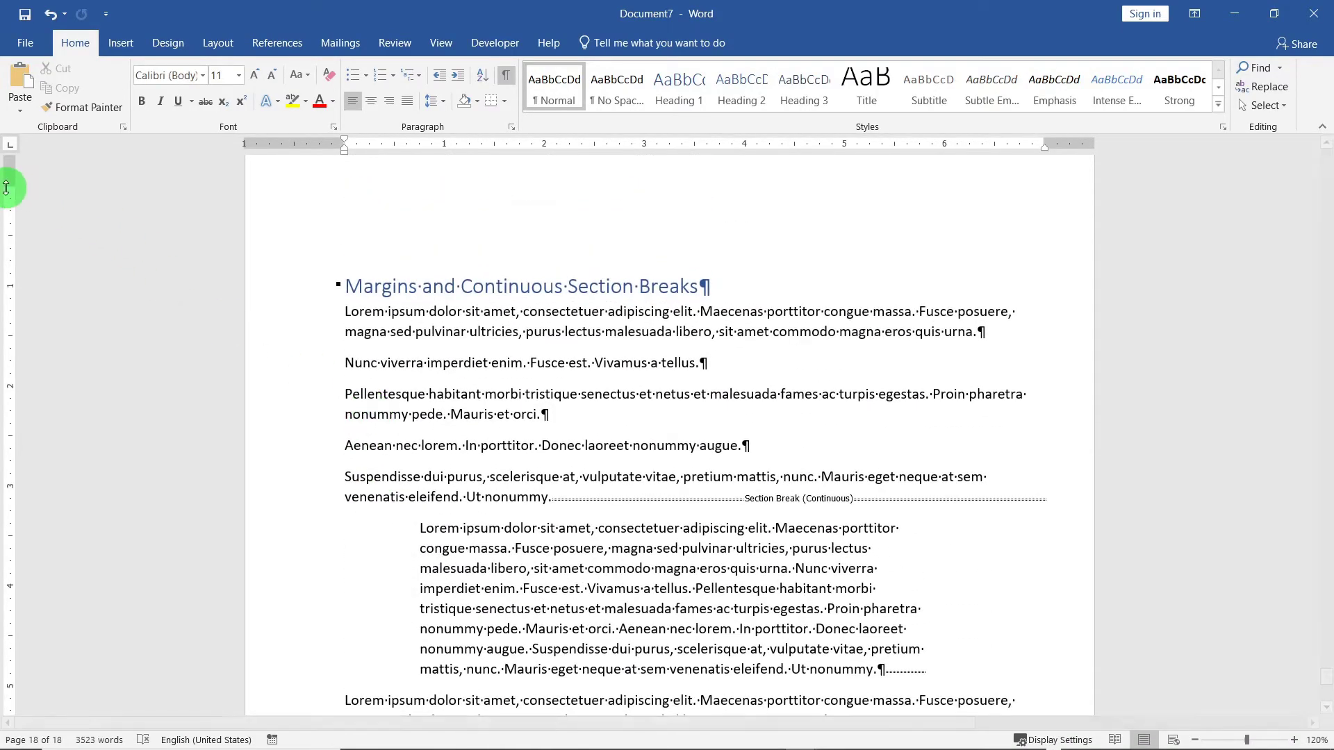
pyautogui.moveTo(5, 187); pyautogui.dragTo(24, 429)
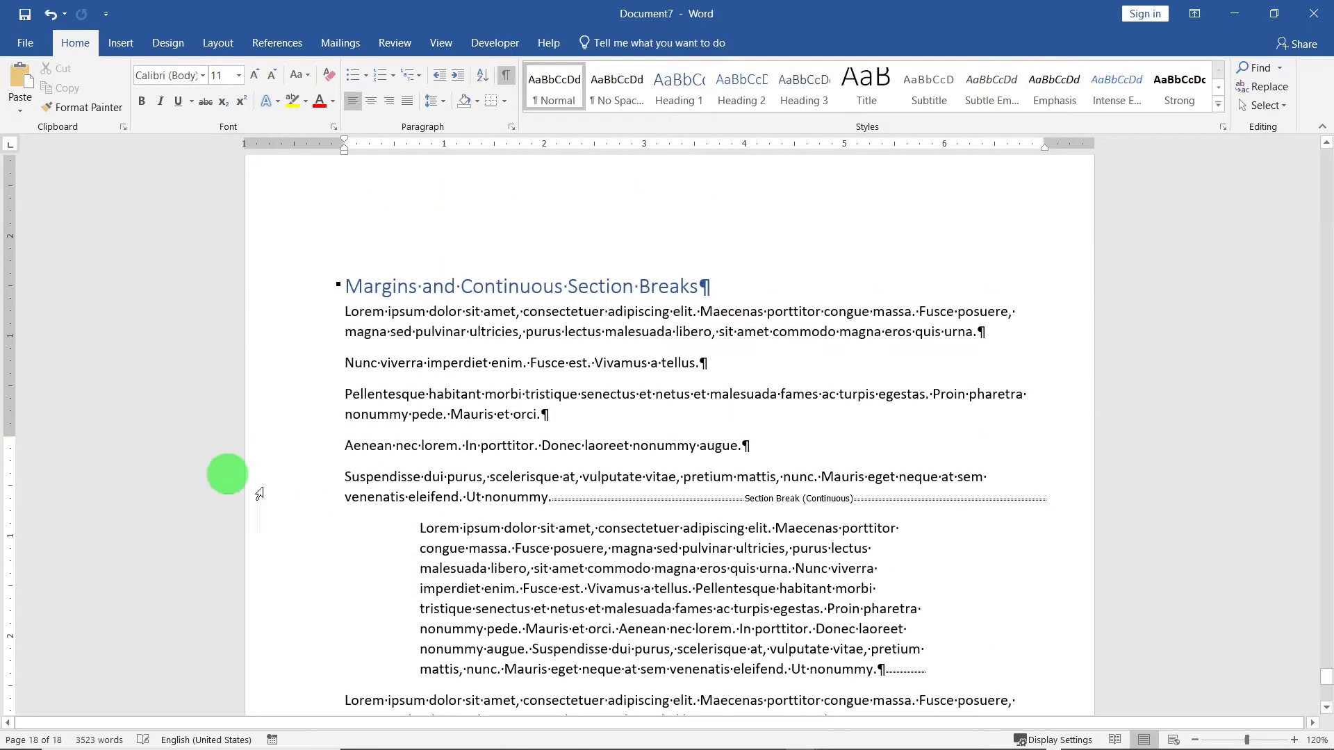
# Step: Generate five more filler paragraphs at the end of the last section with =lorem(5,10)
pyautogui.scroll(-5, 515, 470)
pyautogui.scroll(-3, 515, 470)
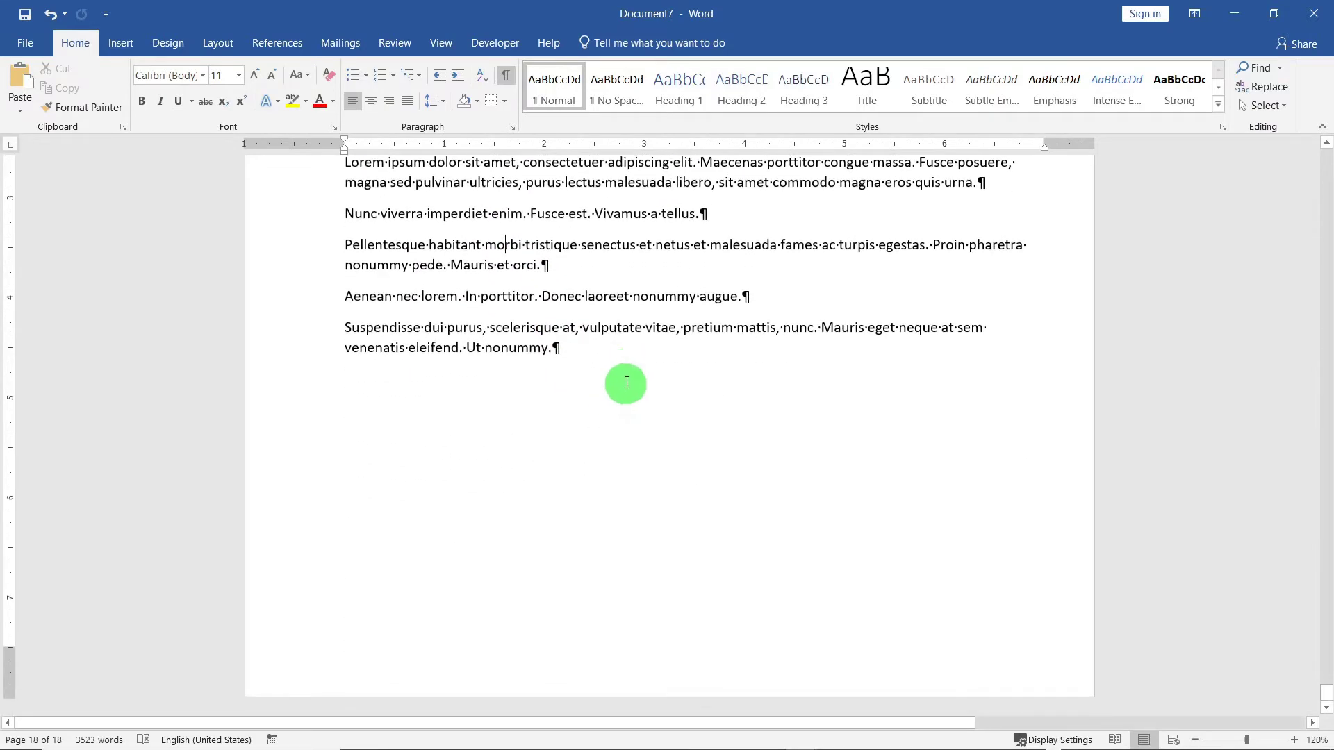
pyautogui.write('=lorem(')
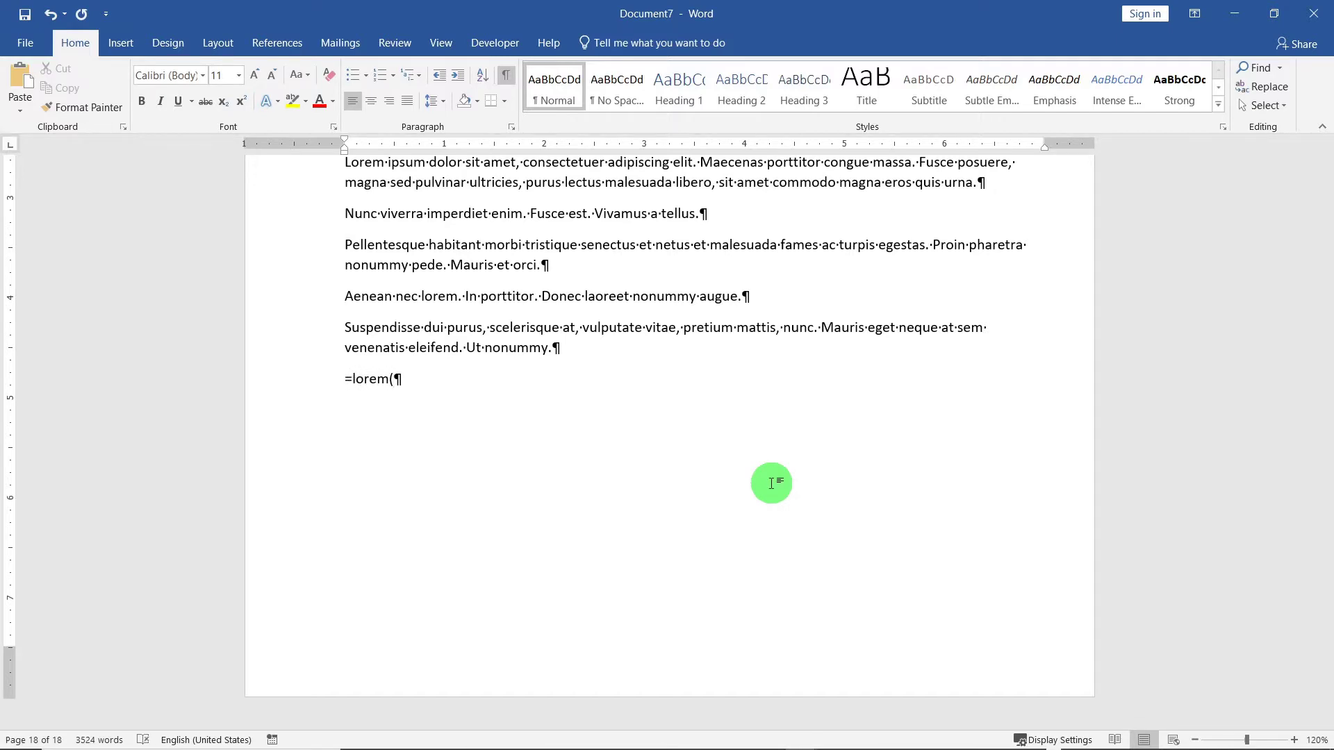
pyautogui.write('5,10)')
pyautogui.press('Return')
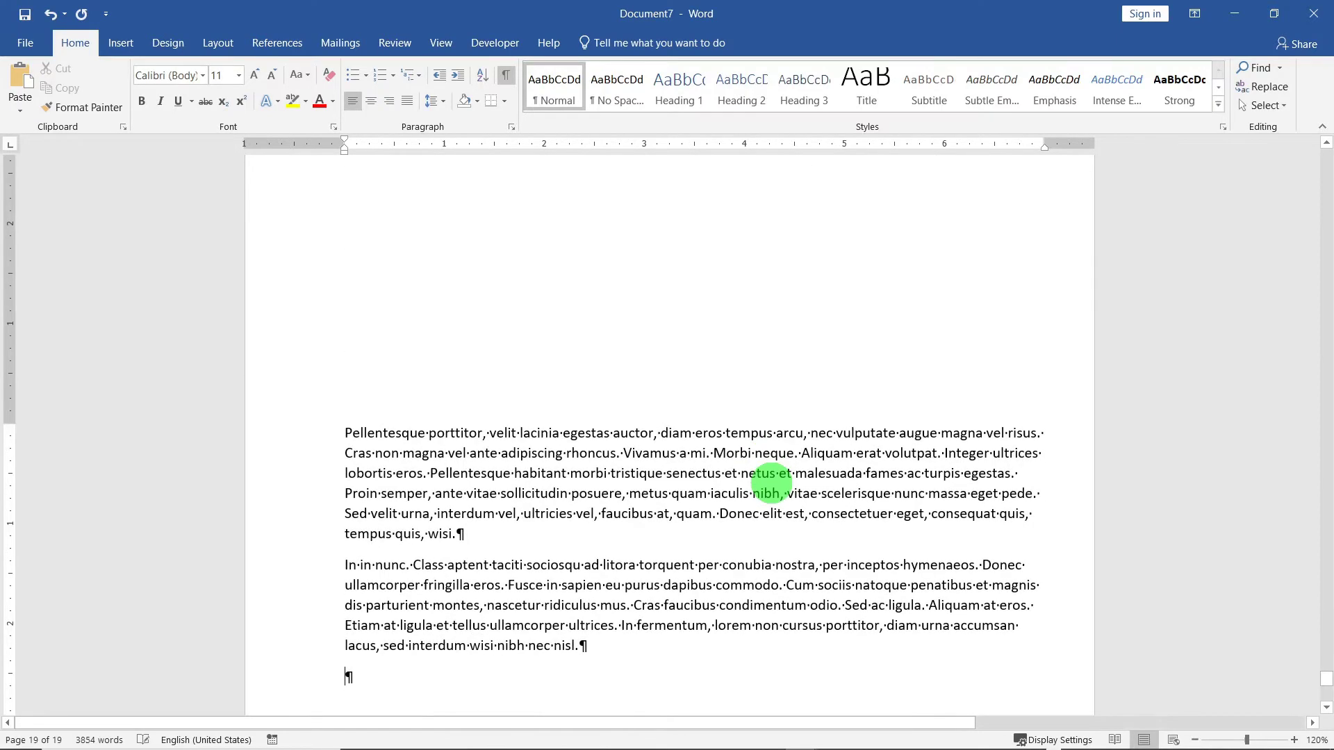
# Step: Compare how the last section's top margin applies on page 18 and on page 19
pyautogui.scroll(6, 730, 440)
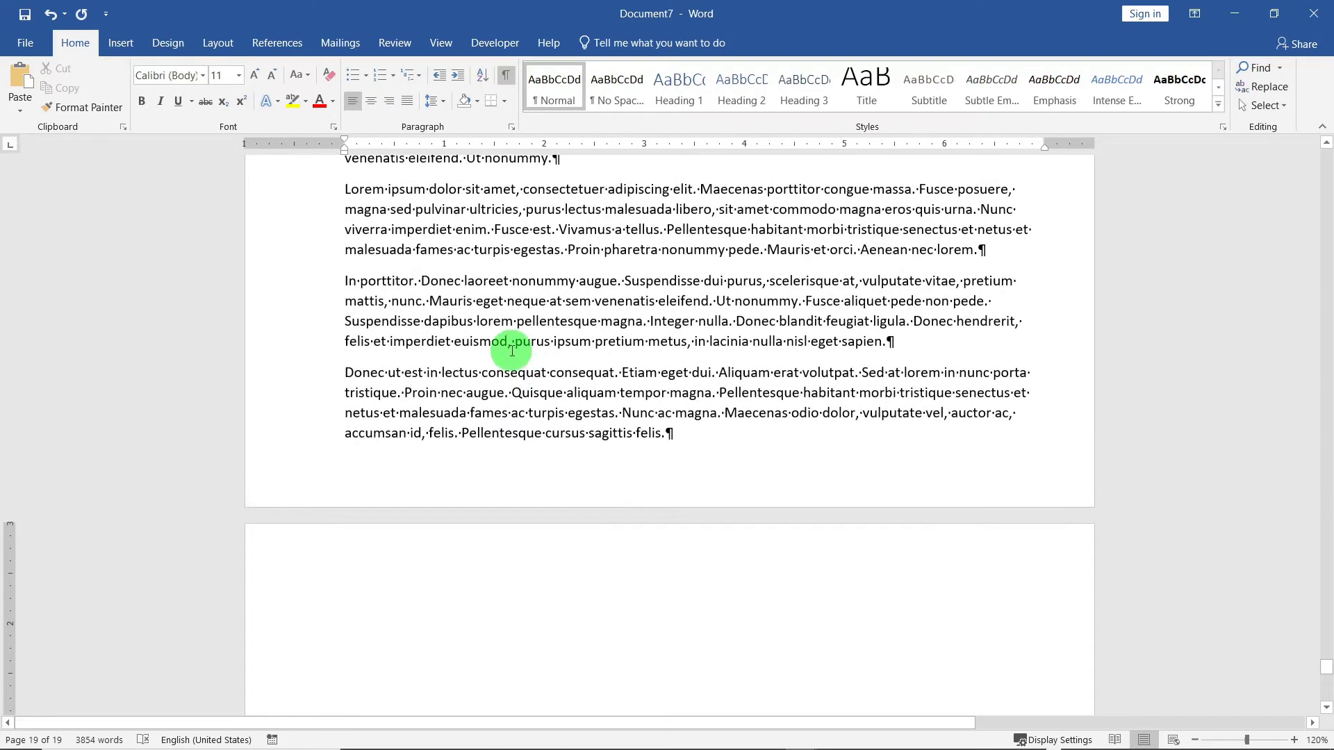
pyautogui.click(511, 341)
pyautogui.scroll(-5, 476, 417)
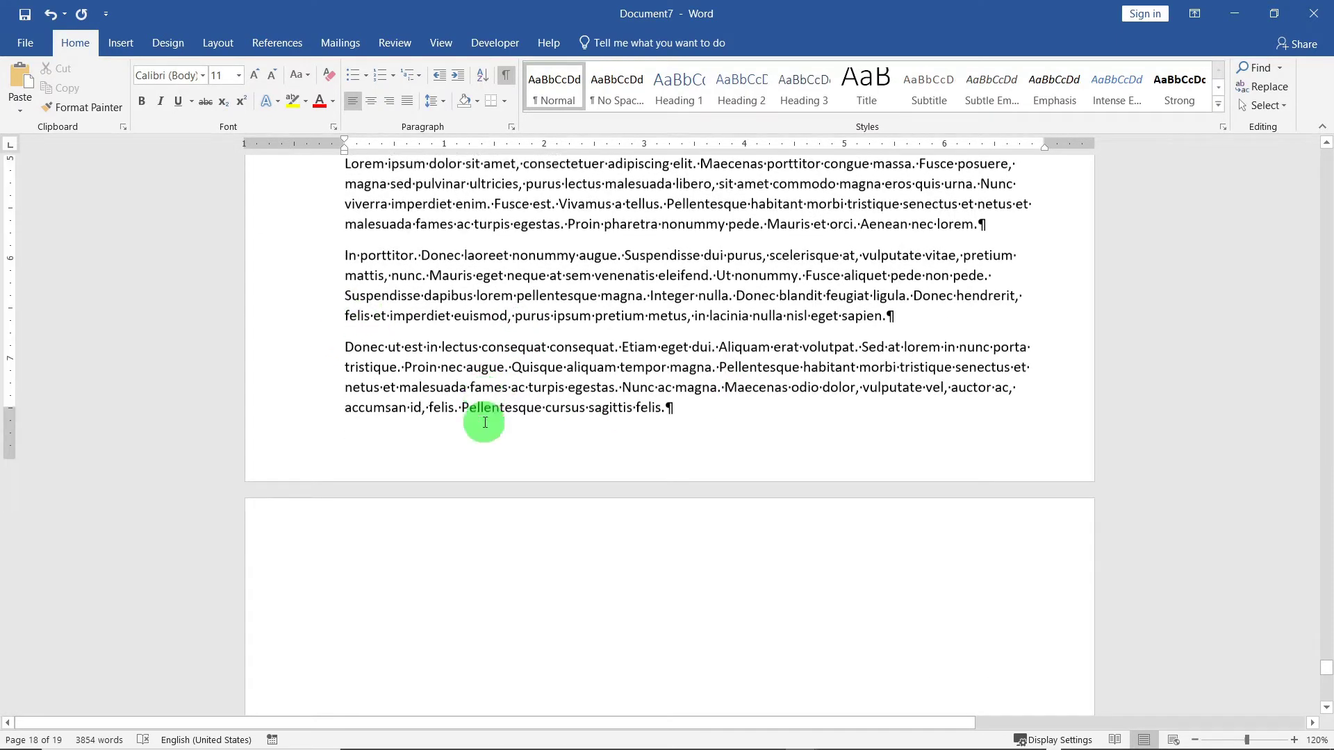
pyautogui.click(432, 437)
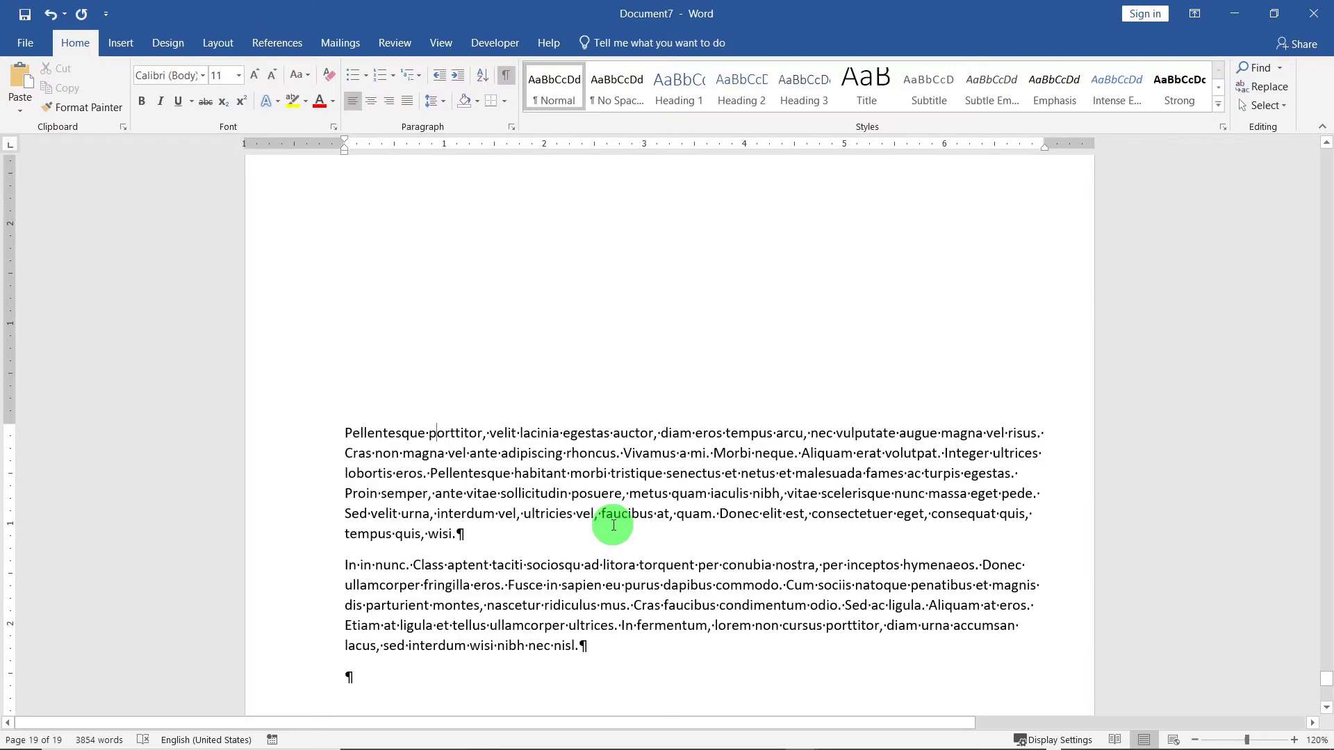
pyautogui.scroll(8, 613, 525)
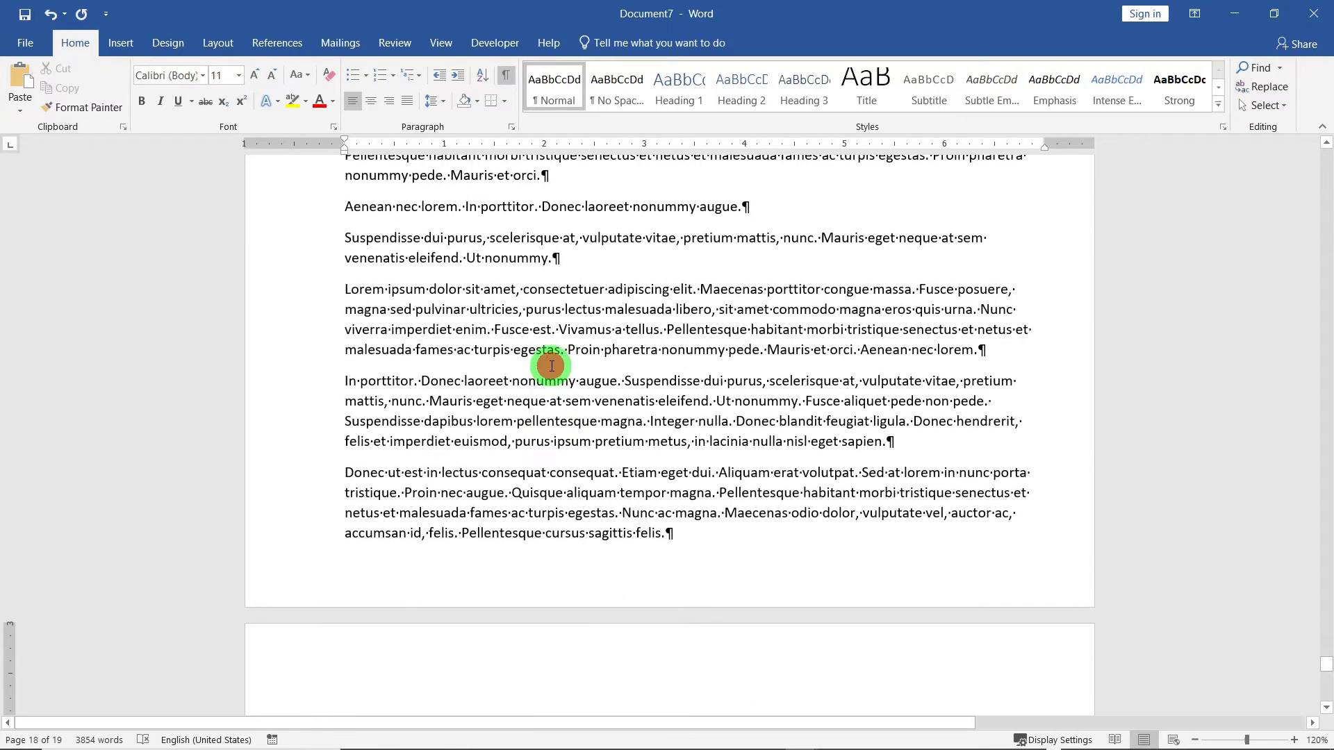
pyautogui.click(551, 365)
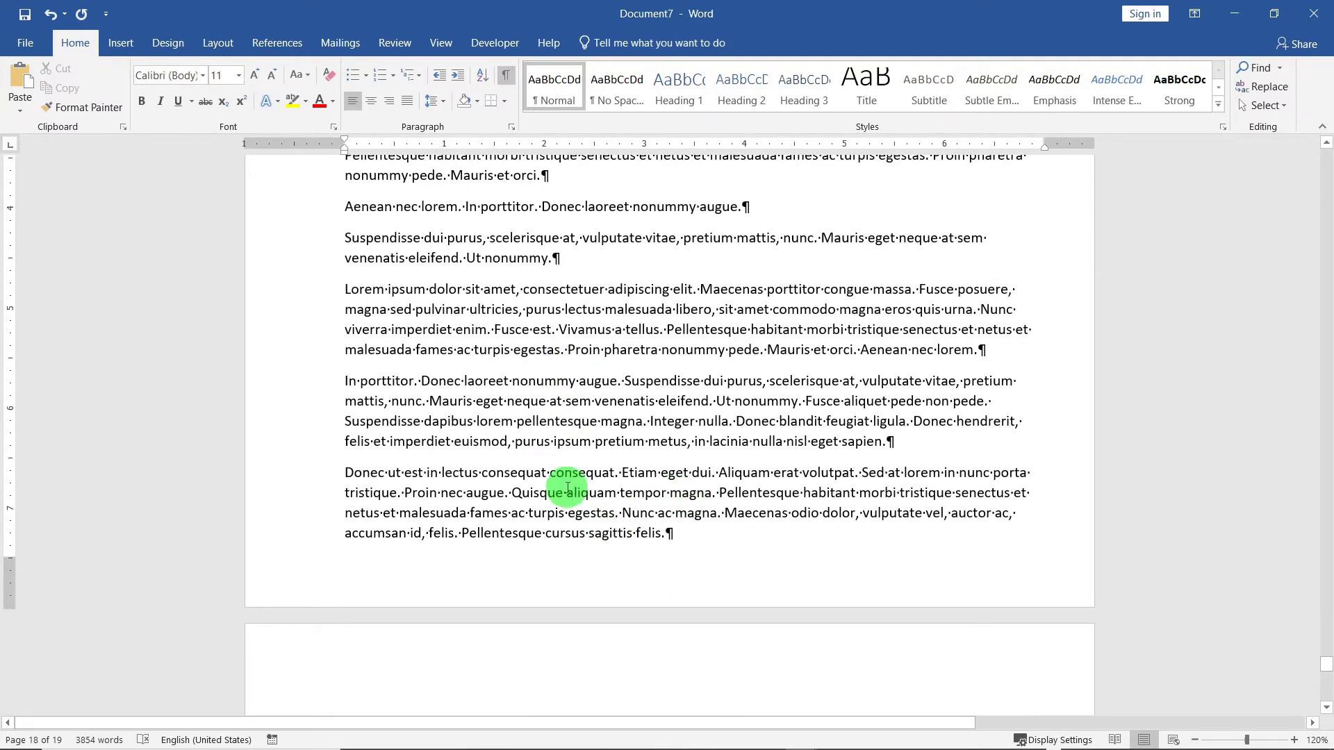
pyautogui.click(576, 380)
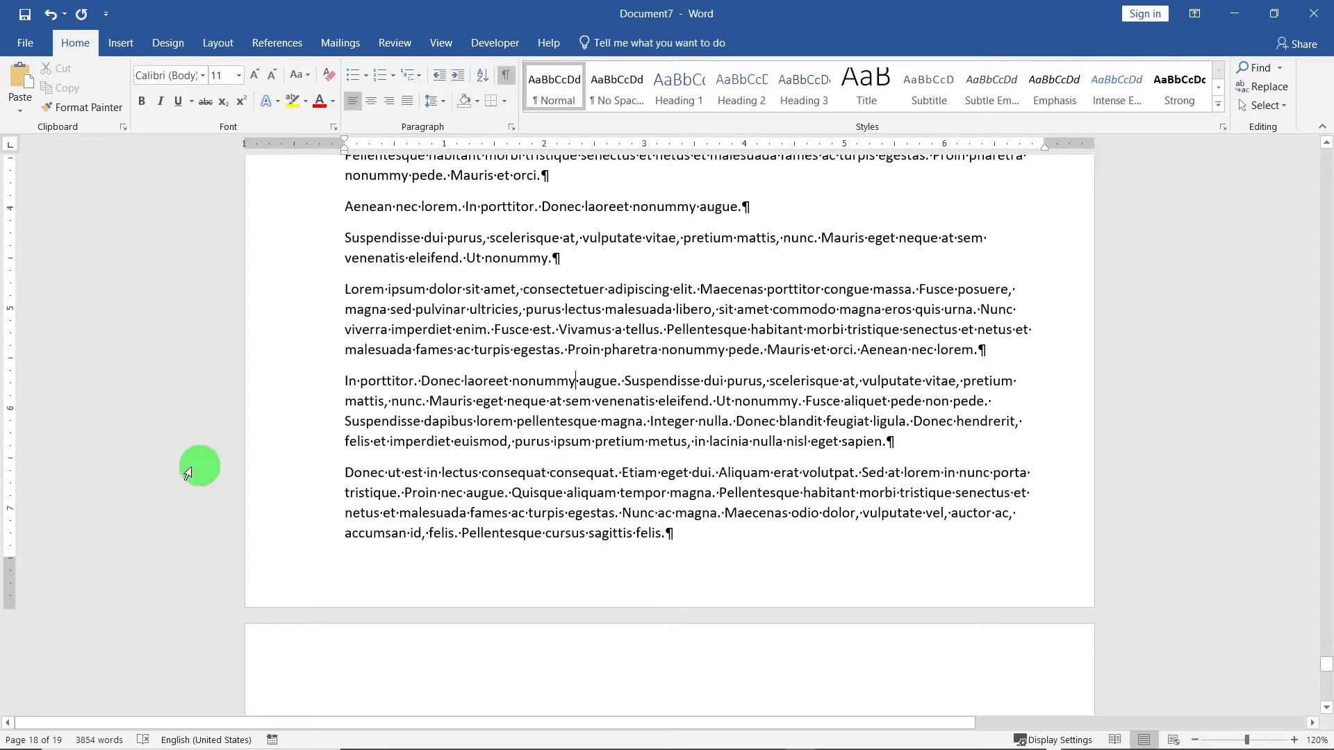
# Step: Increase the last section's bottom margin to about 2" using the vertical ruler
pyautogui.moveTo(18, 557); pyautogui.dragTo(15, 560)
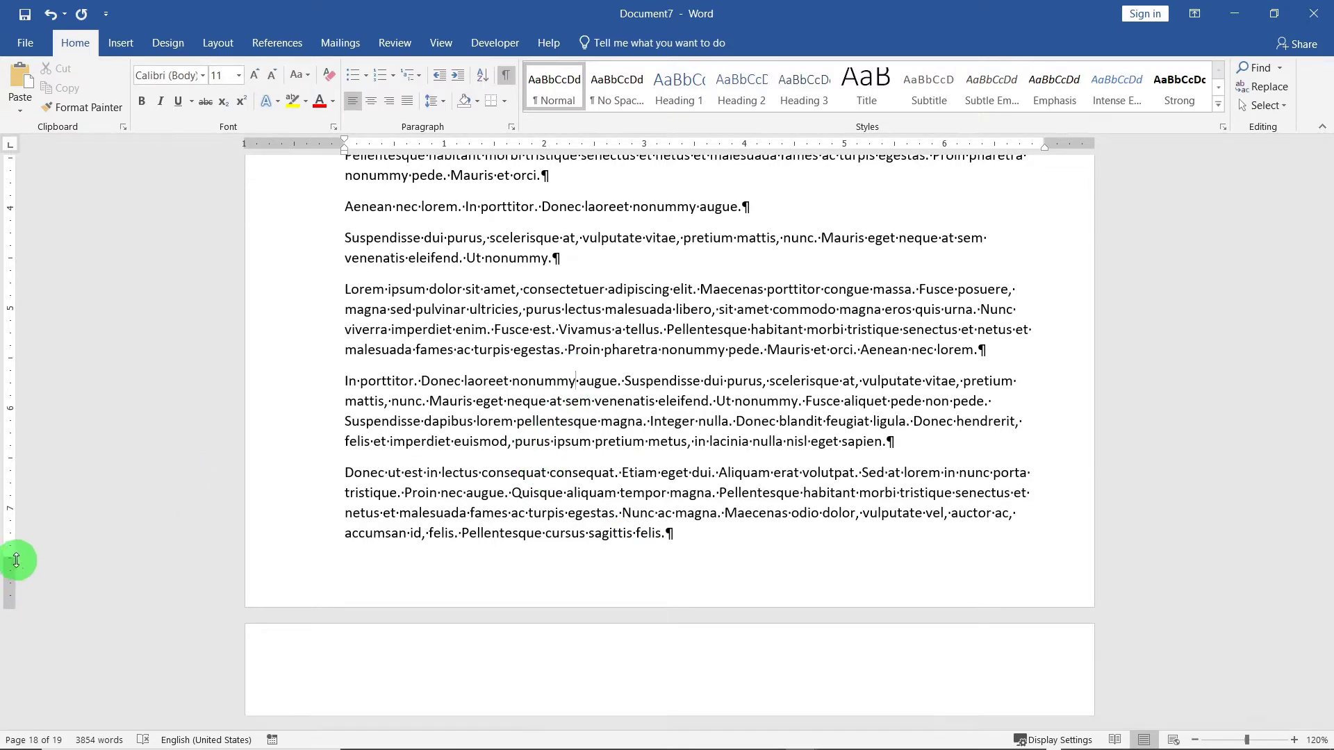
pyautogui.scroll(2, 483, 341)
pyautogui.scroll(-5, 452, 354)
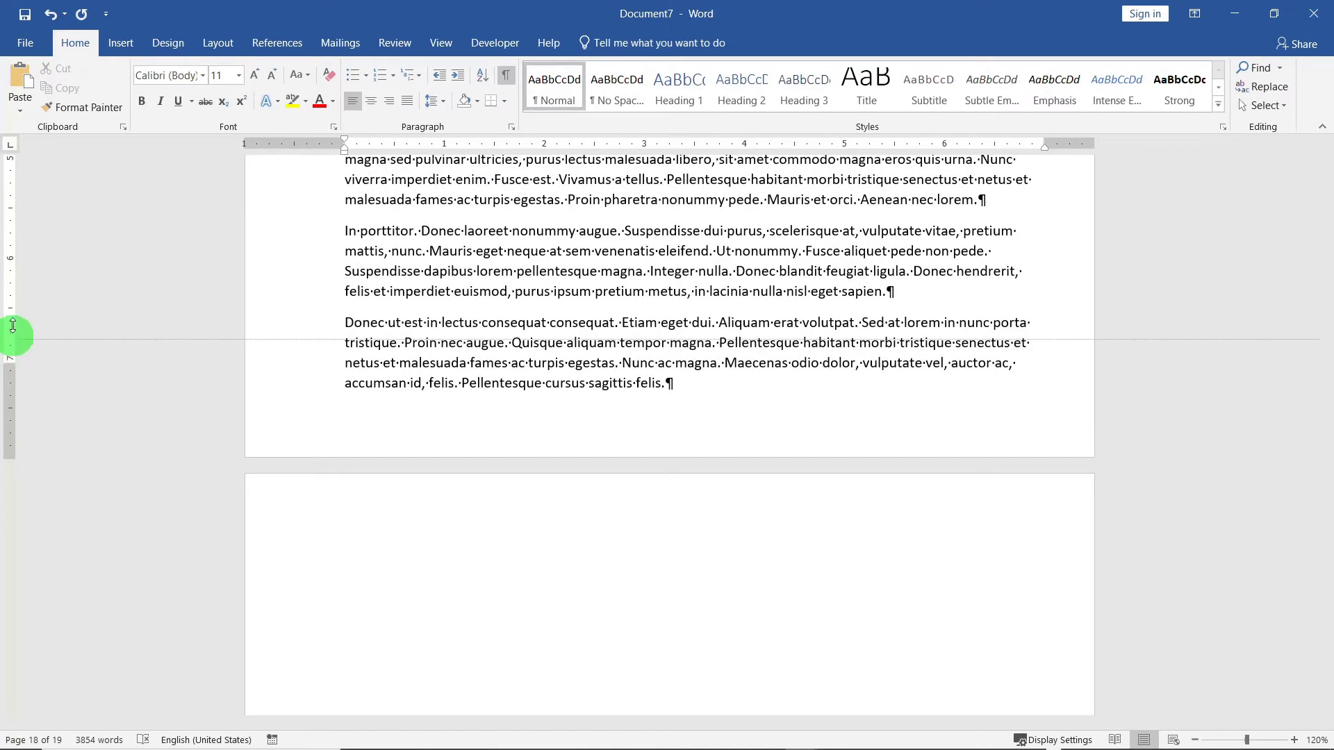
pyautogui.scroll(5, 462, 432)
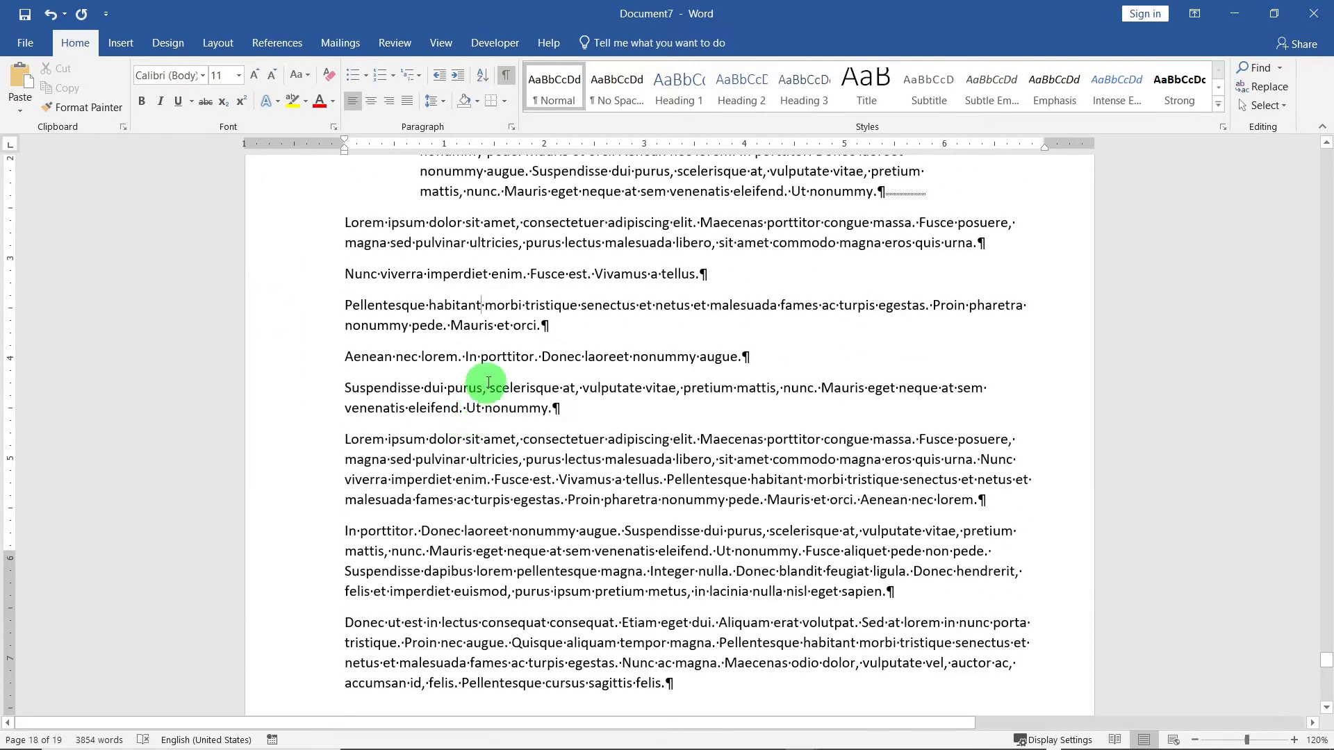
# Step: Increase the bottom margin of the middle, narrower section to about 2.5" using the vertical ruler
pyautogui.scroll(2, 523, 260)
pyautogui.scroll(-6, 197, 576)
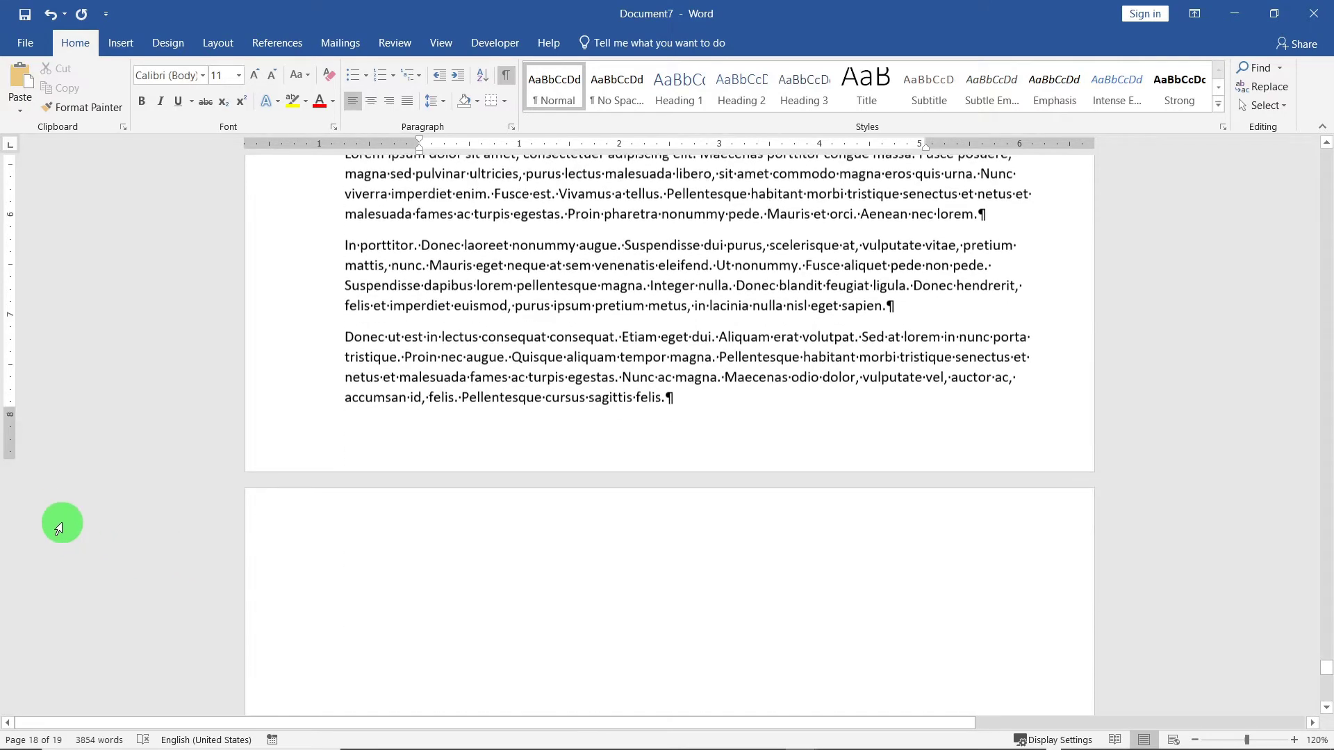
pyautogui.moveTo(12, 408); pyautogui.dragTo(11, 200)
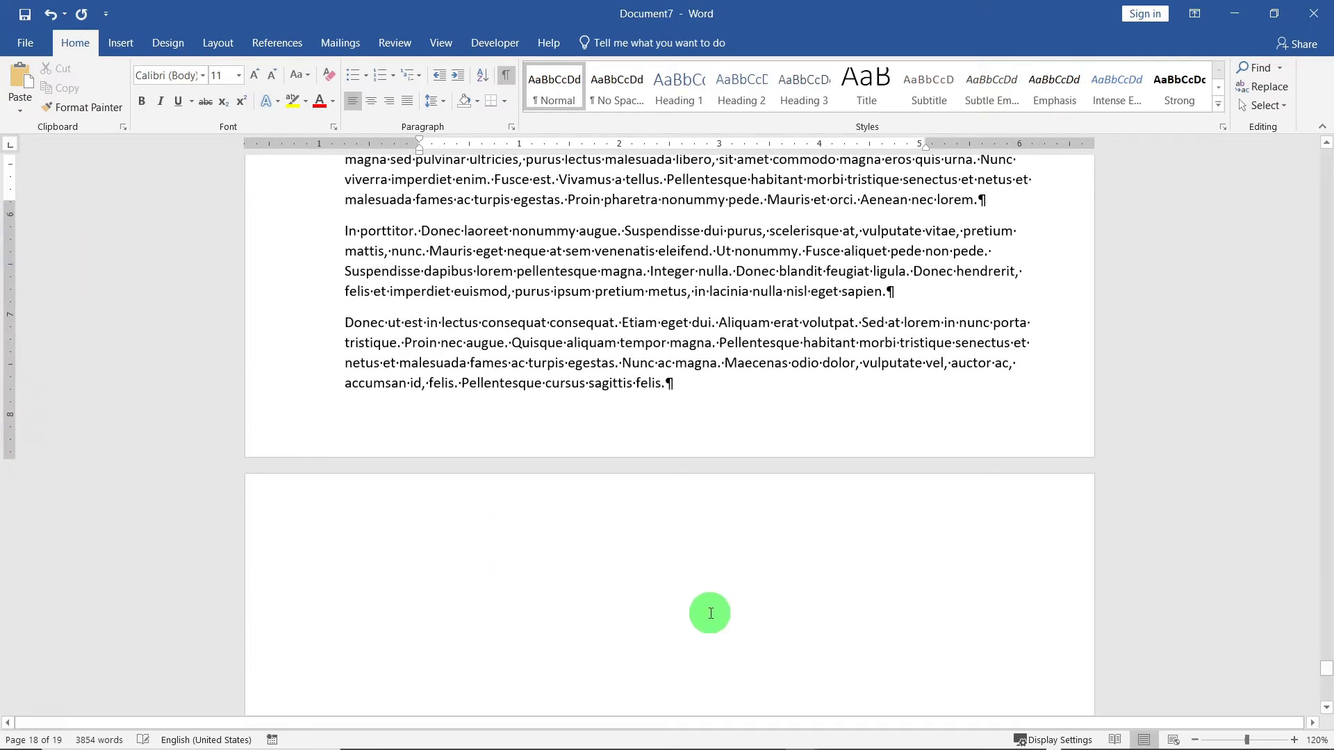
# Step: Compare how the sections' bottom margins apply on page 18 and on page 19
pyautogui.scroll(-12, 641, 497)
pyautogui.scroll(-3, 658, 498)
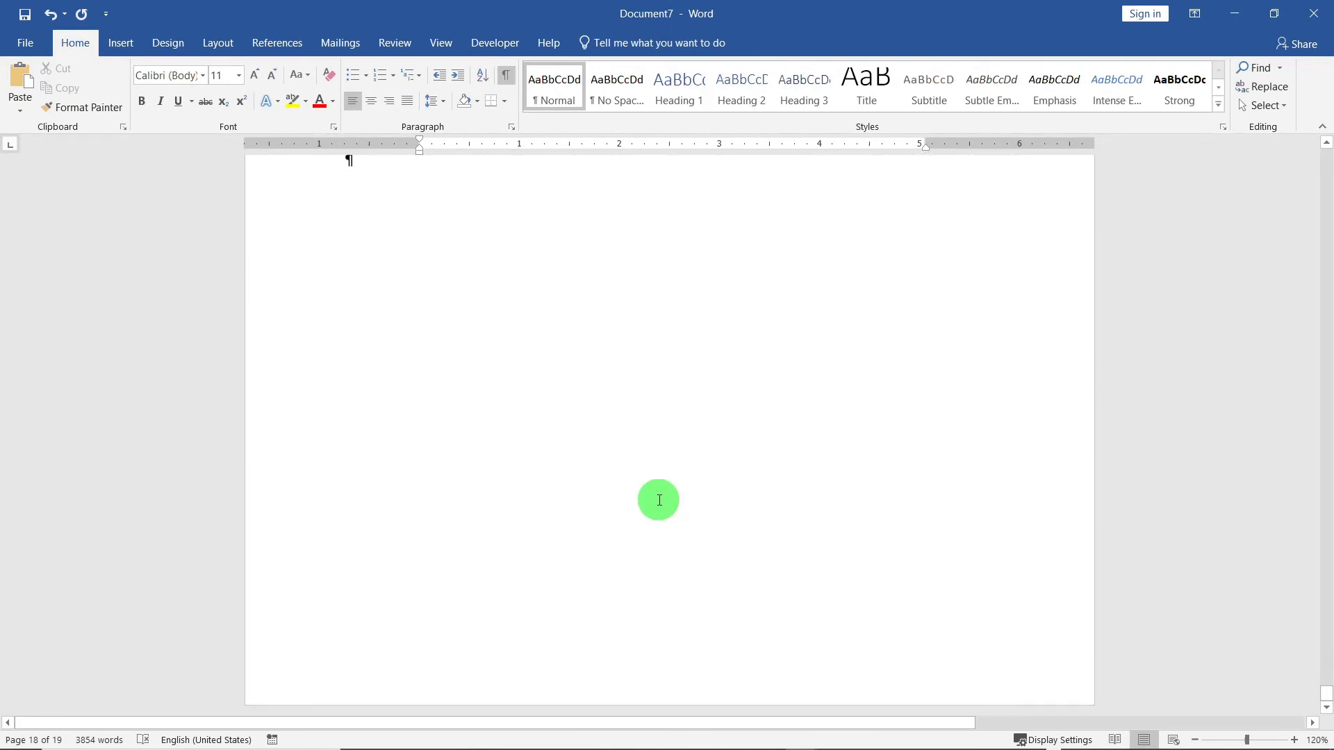
pyautogui.click(659, 498)
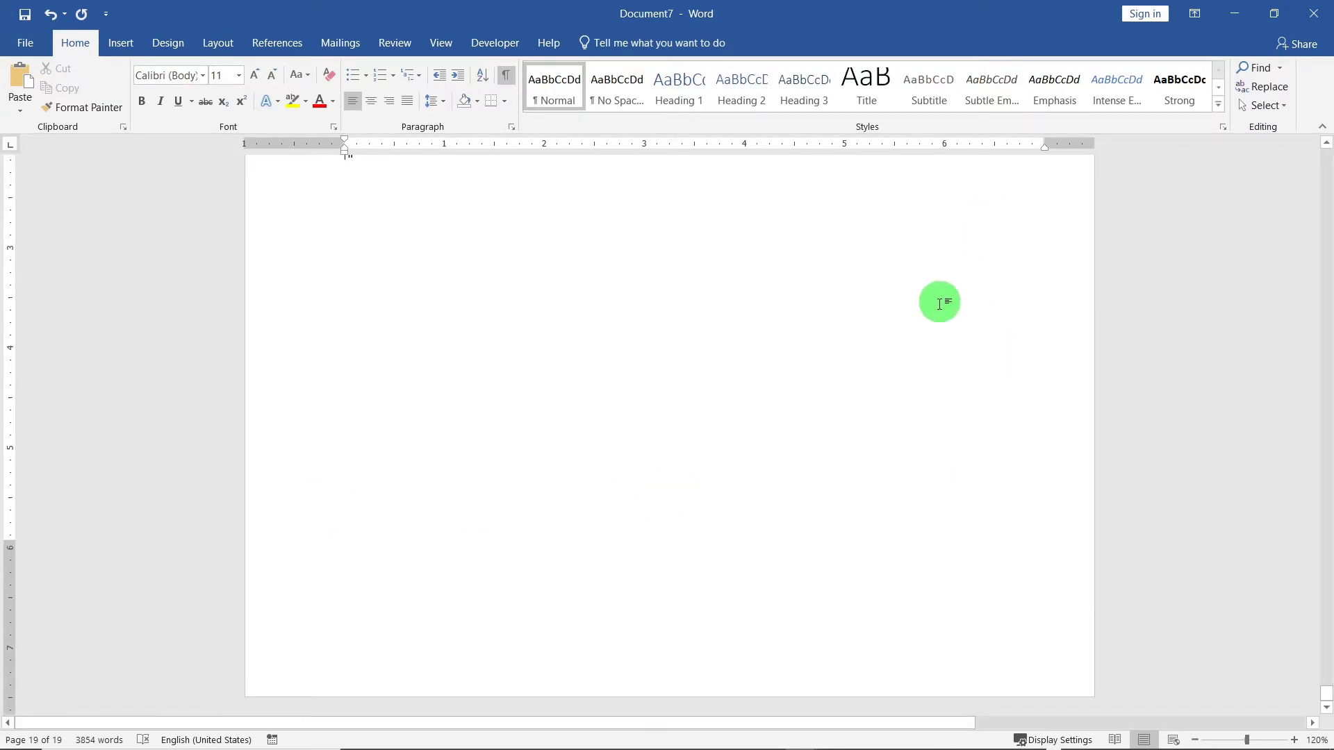
pyautogui.scroll(10, 896, 382)
pyautogui.scroll(4, 874, 429)
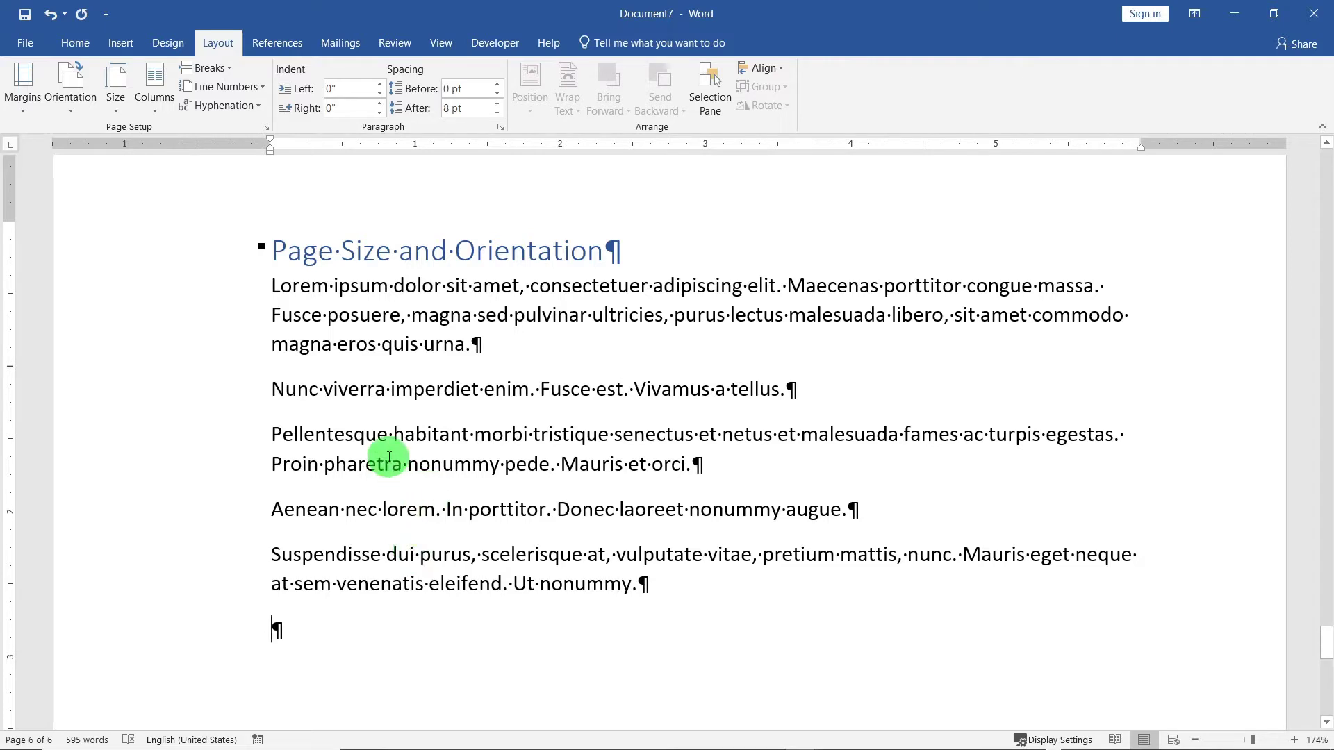
# Step: On the new page 7, add a Heading 1 reading "Landscape" followed by the line "Long edge is horizontal."
pyautogui.click(72, 97)
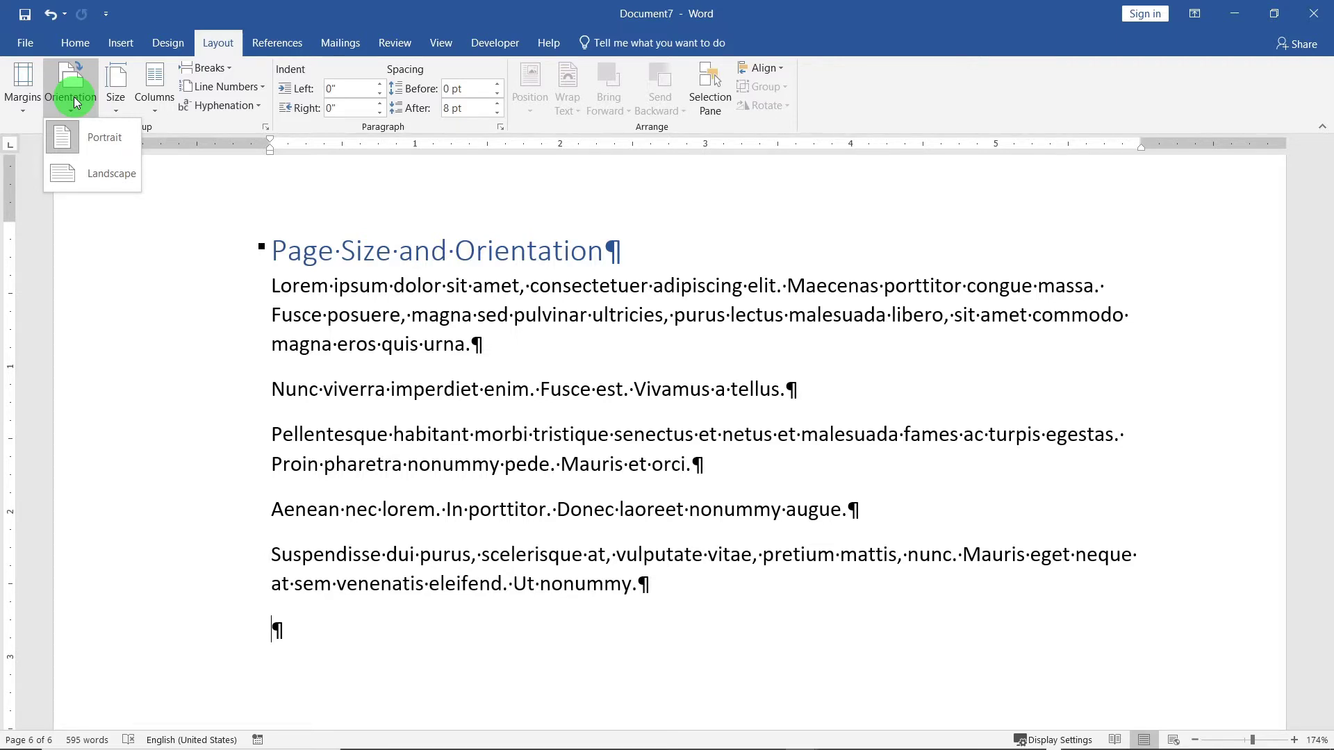
pyautogui.click(684, 95)
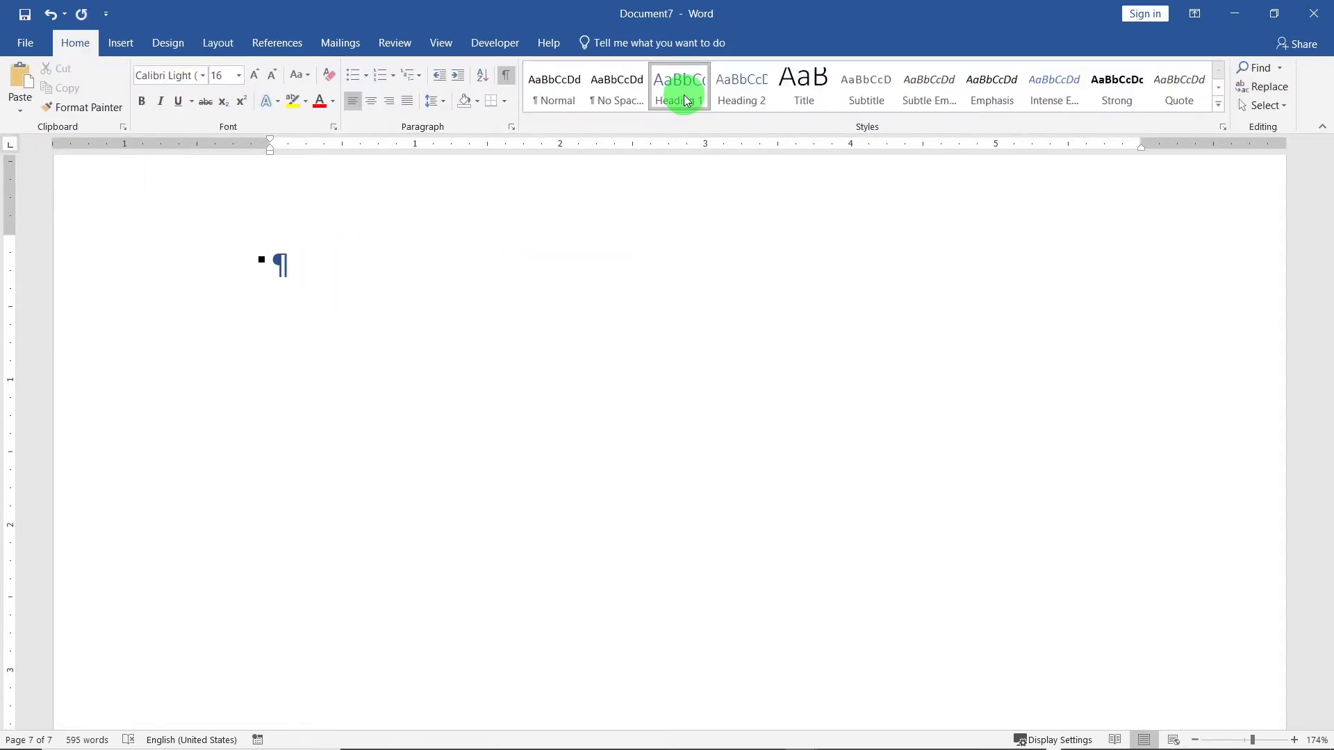
pyautogui.write('Lands')
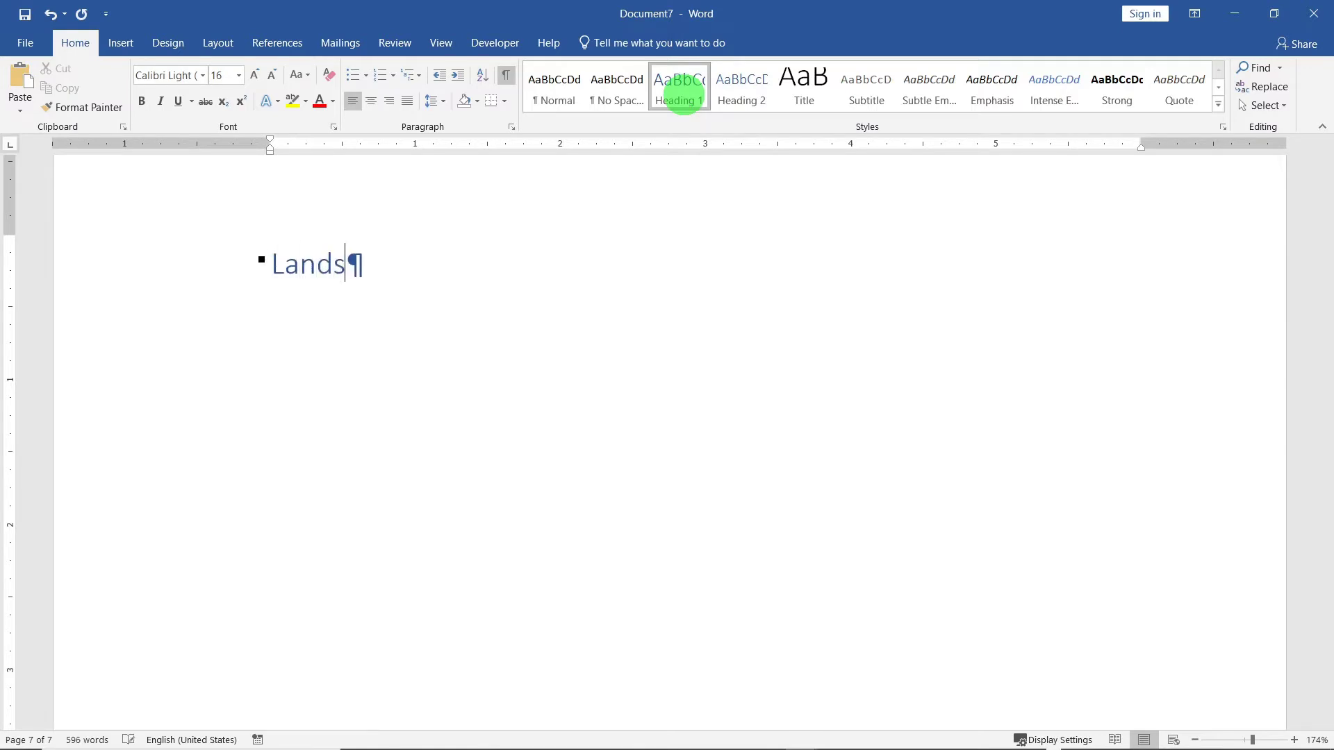
pyautogui.write('cape')
pyautogui.press('Return')
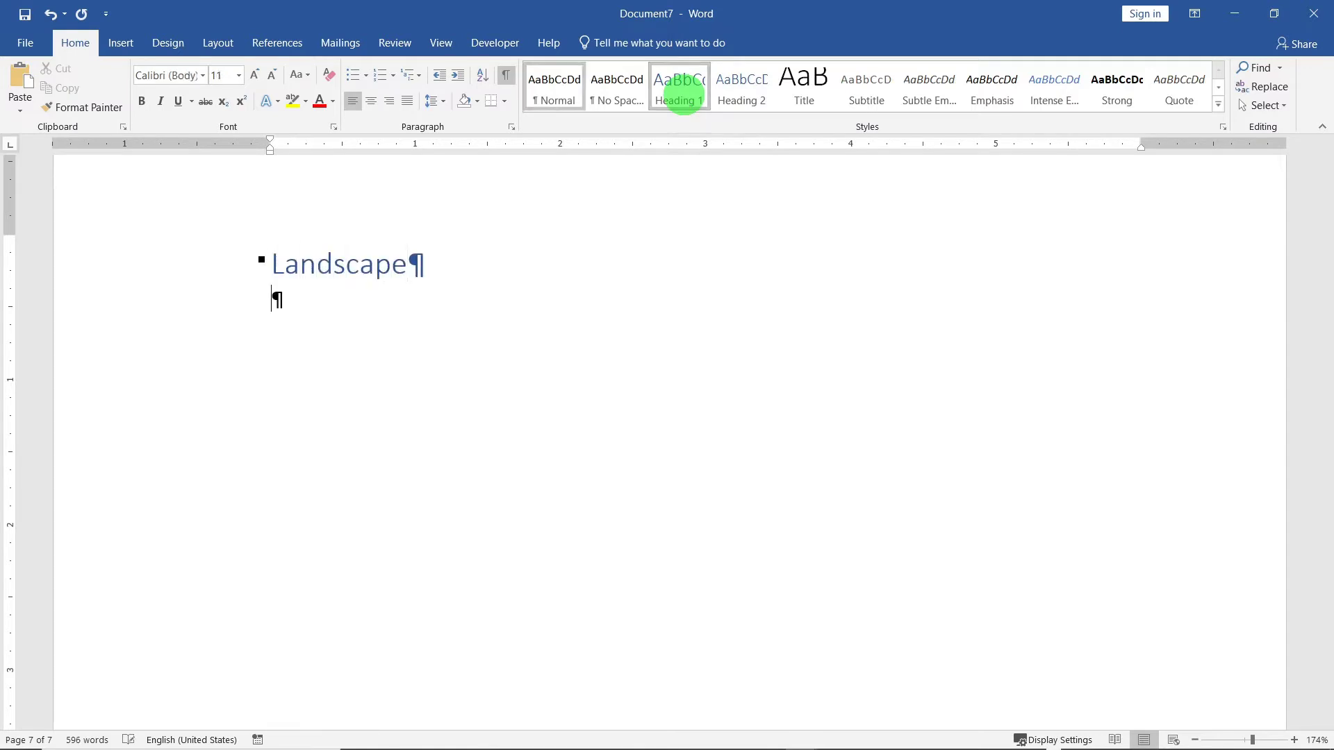
pyautogui.write('Long edge is h')
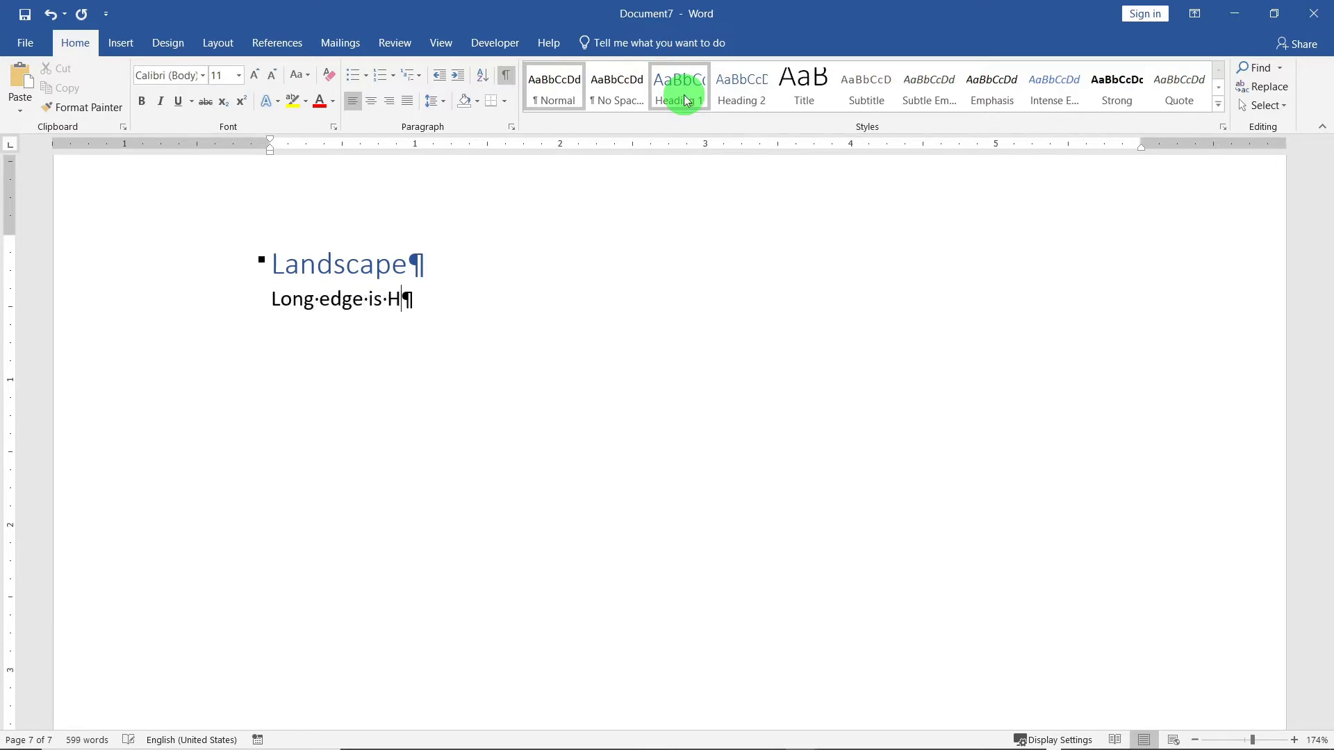
pyautogui.write('orizontal.')
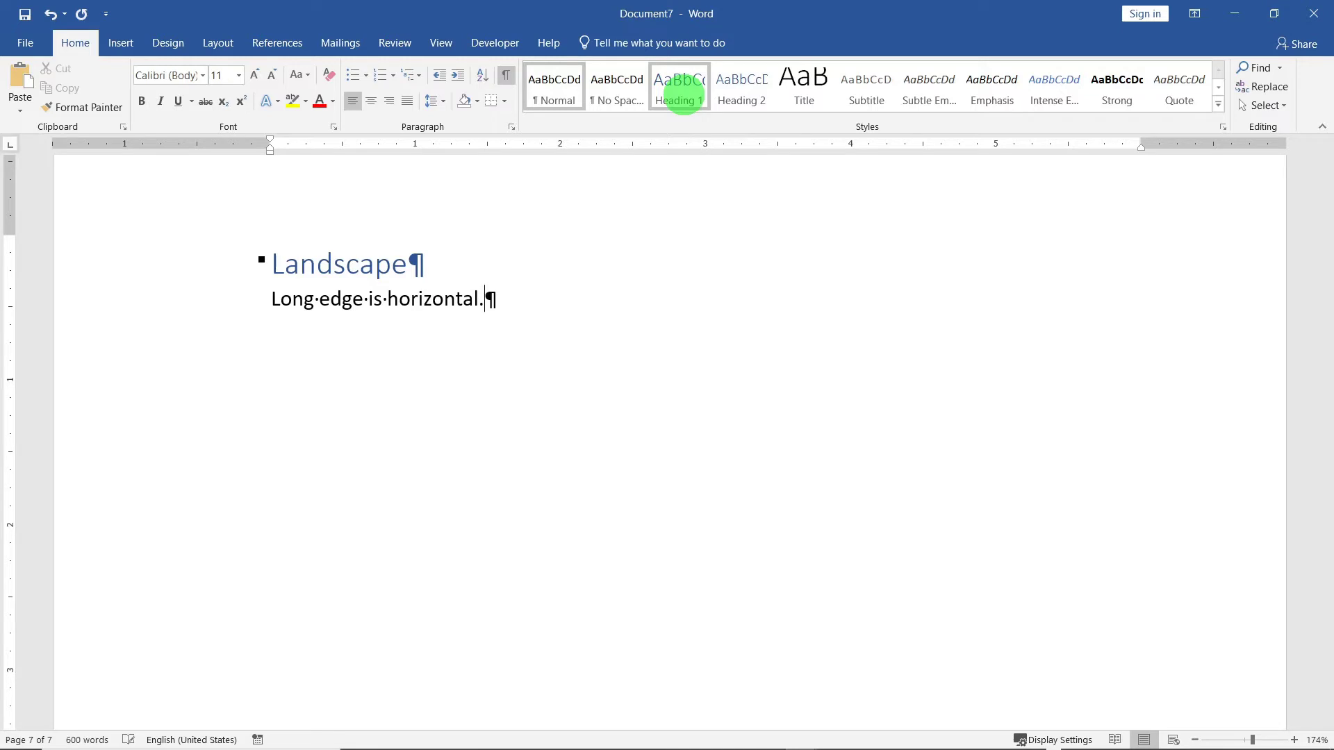
# Step: Generate filler paragraphs below the line "Long edge is horizontal." with =lorem()
pyautogui.press('Return')
pyautogui.write('=lorem()')
pyautogui.press('Return')
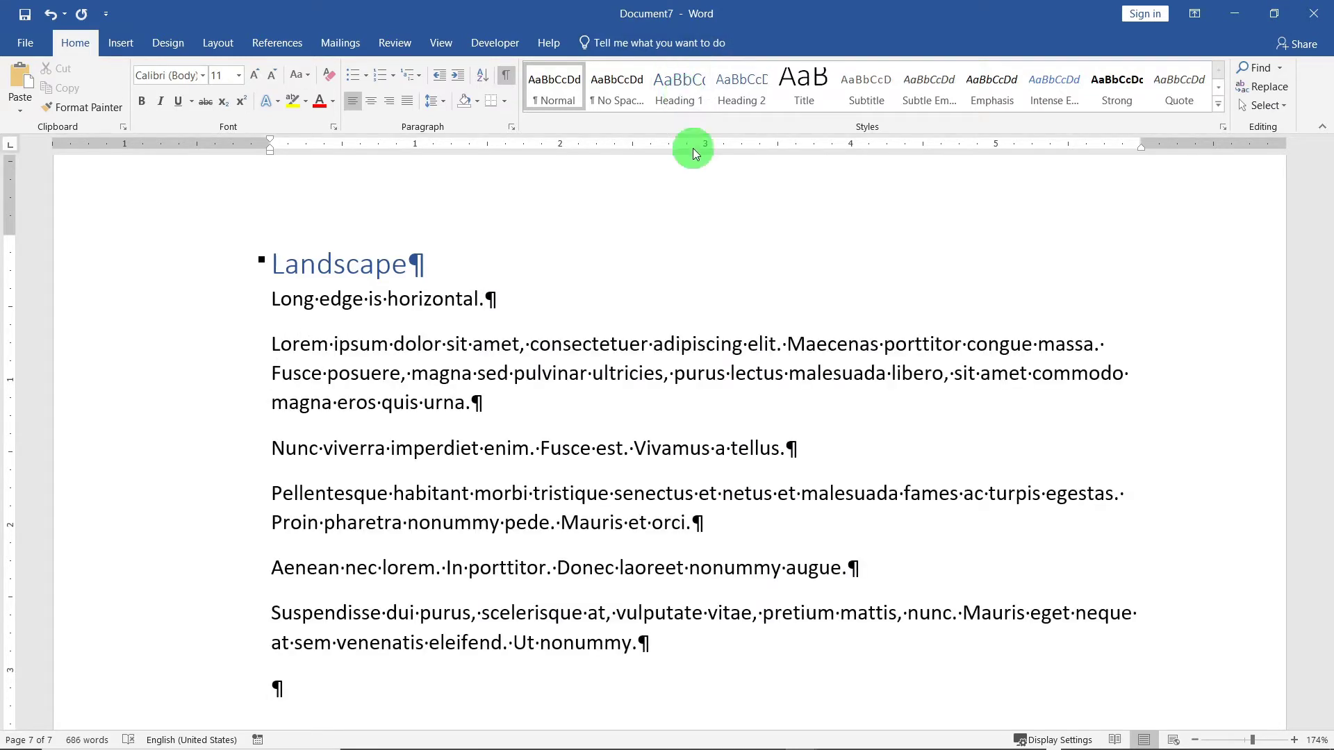
# Step: Set the page orientation of the section headed "Landscape" to Landscape
pyautogui.keyDown('ctrl'); pyautogui.scroll(-1, 570, 274); pyautogui.keyUp('ctrl')
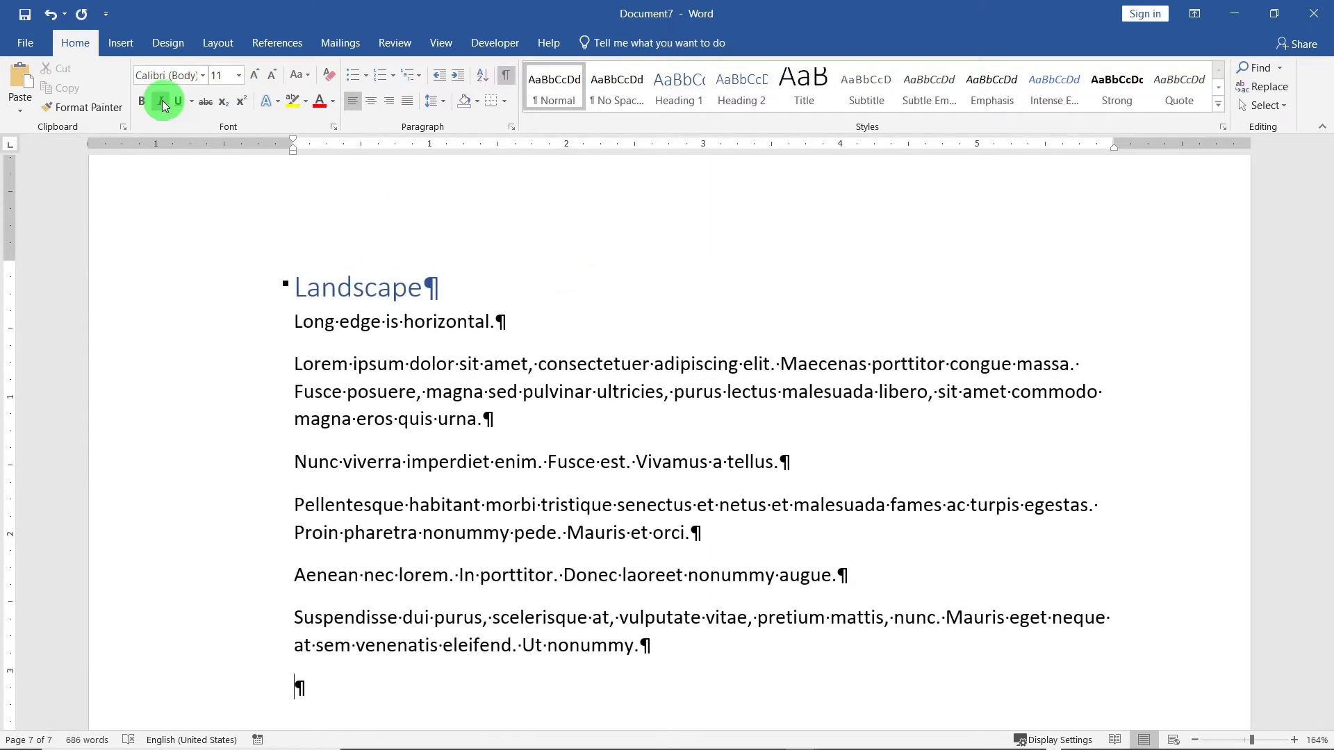
pyautogui.click(296, 321)
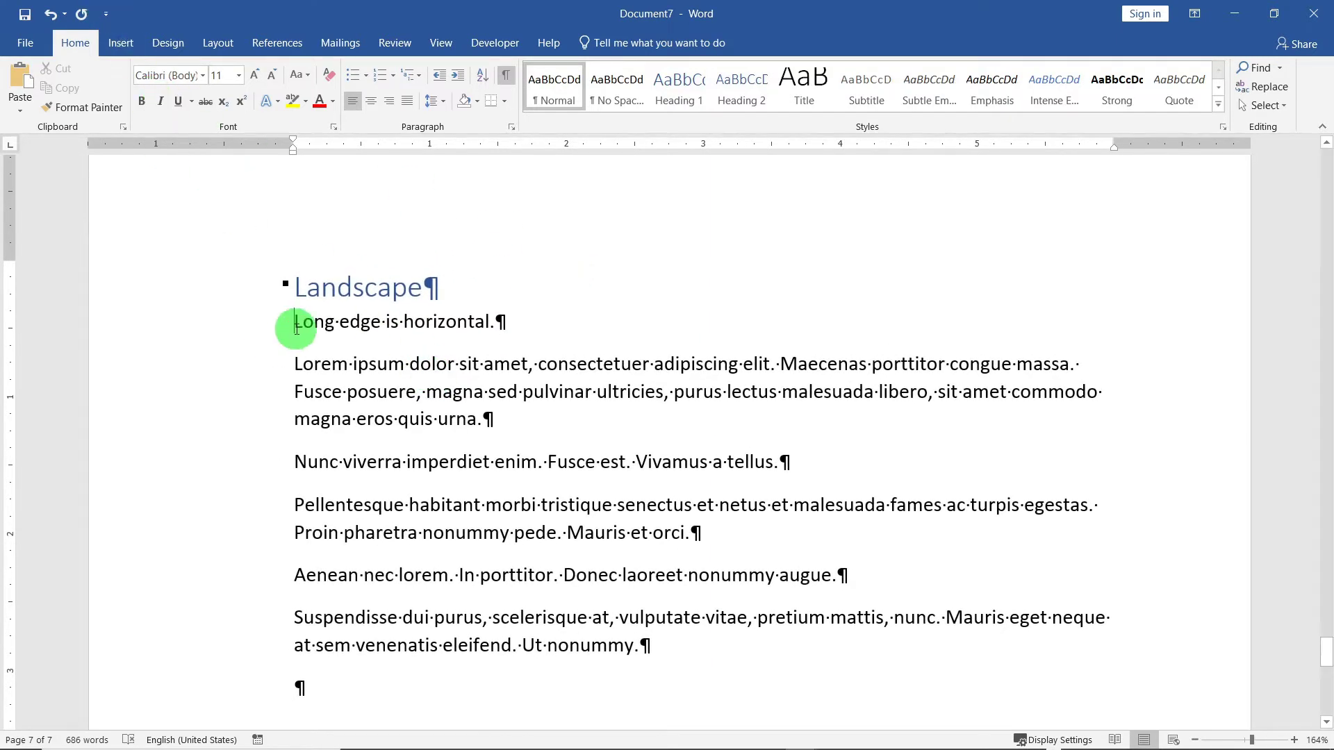
pyautogui.click(446, 296)
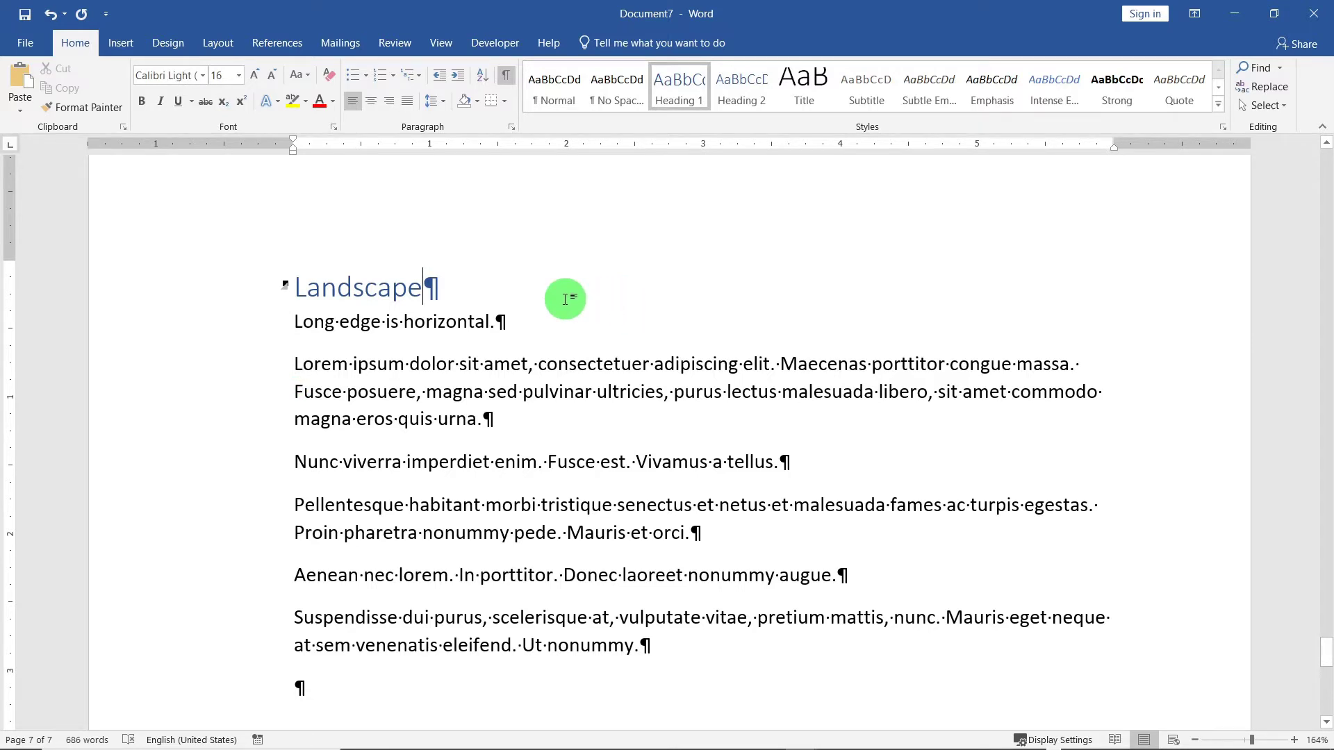
pyautogui.click(217, 42)
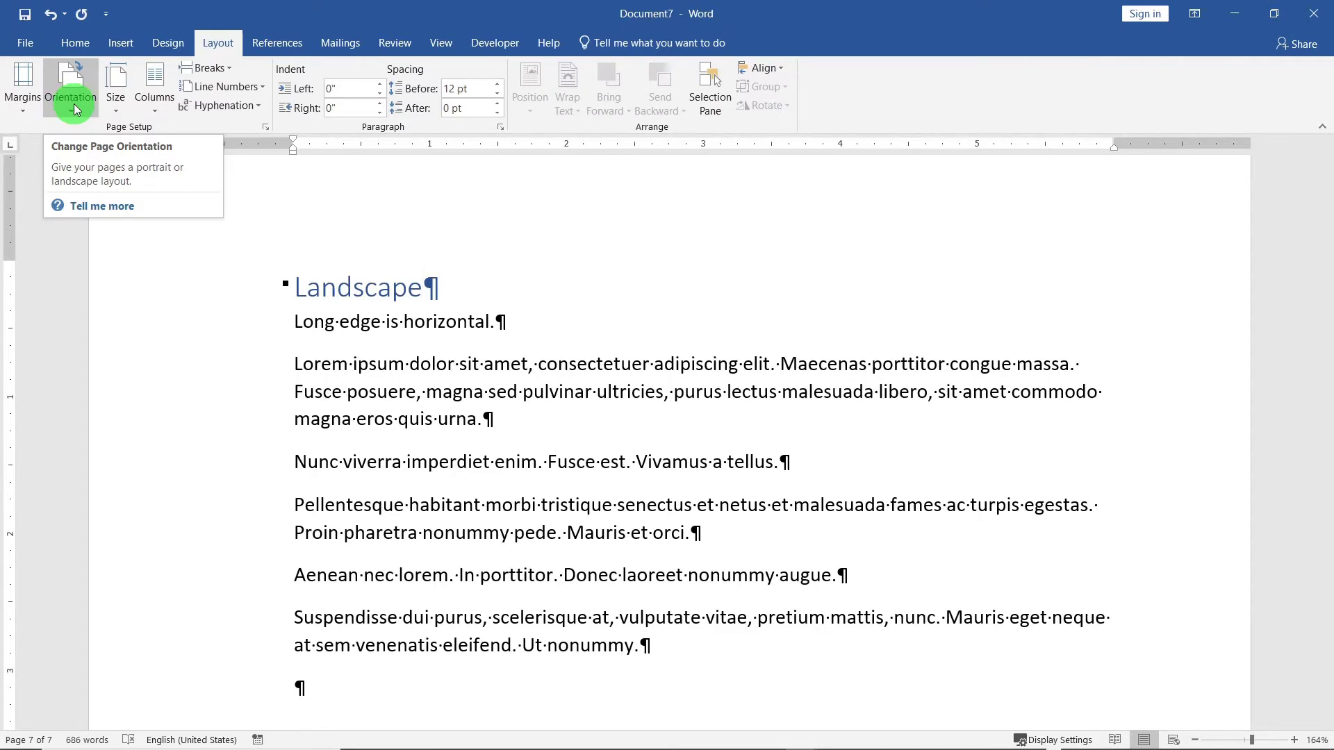
pyautogui.click(77, 106)
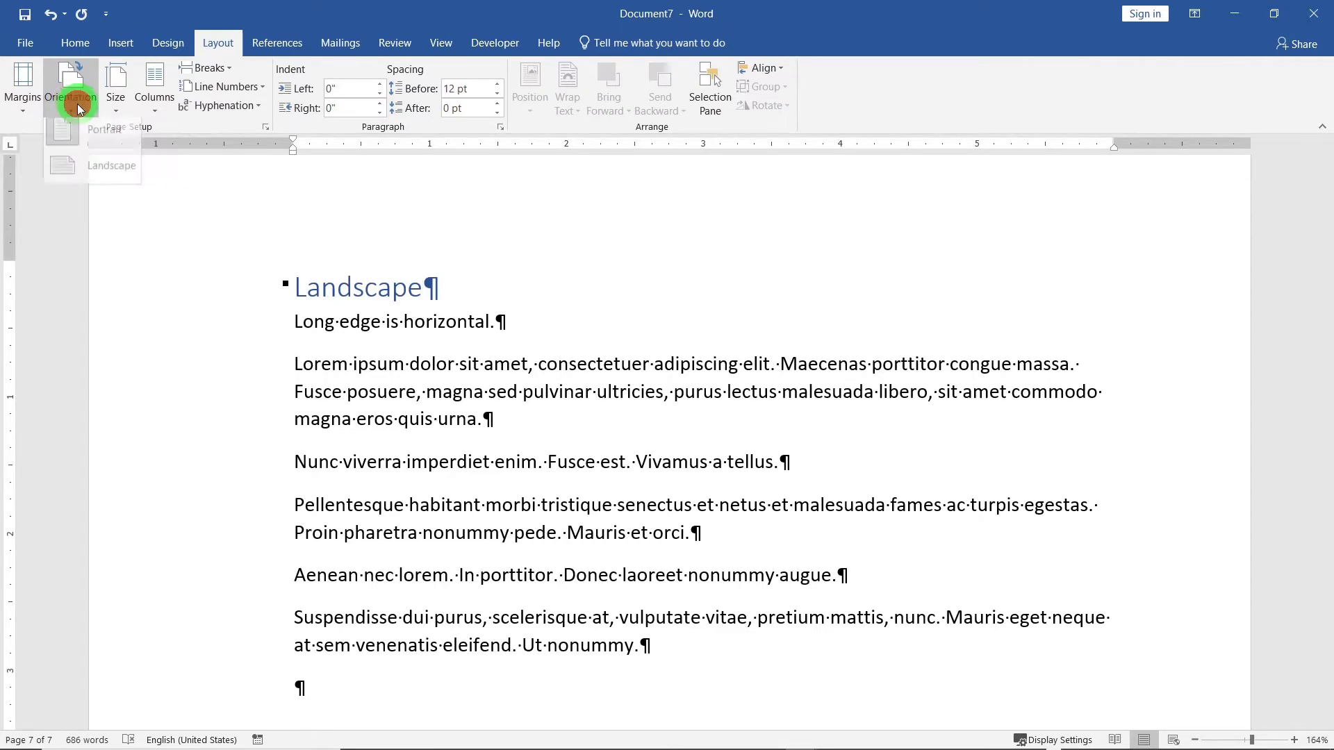
pyautogui.click(121, 177)
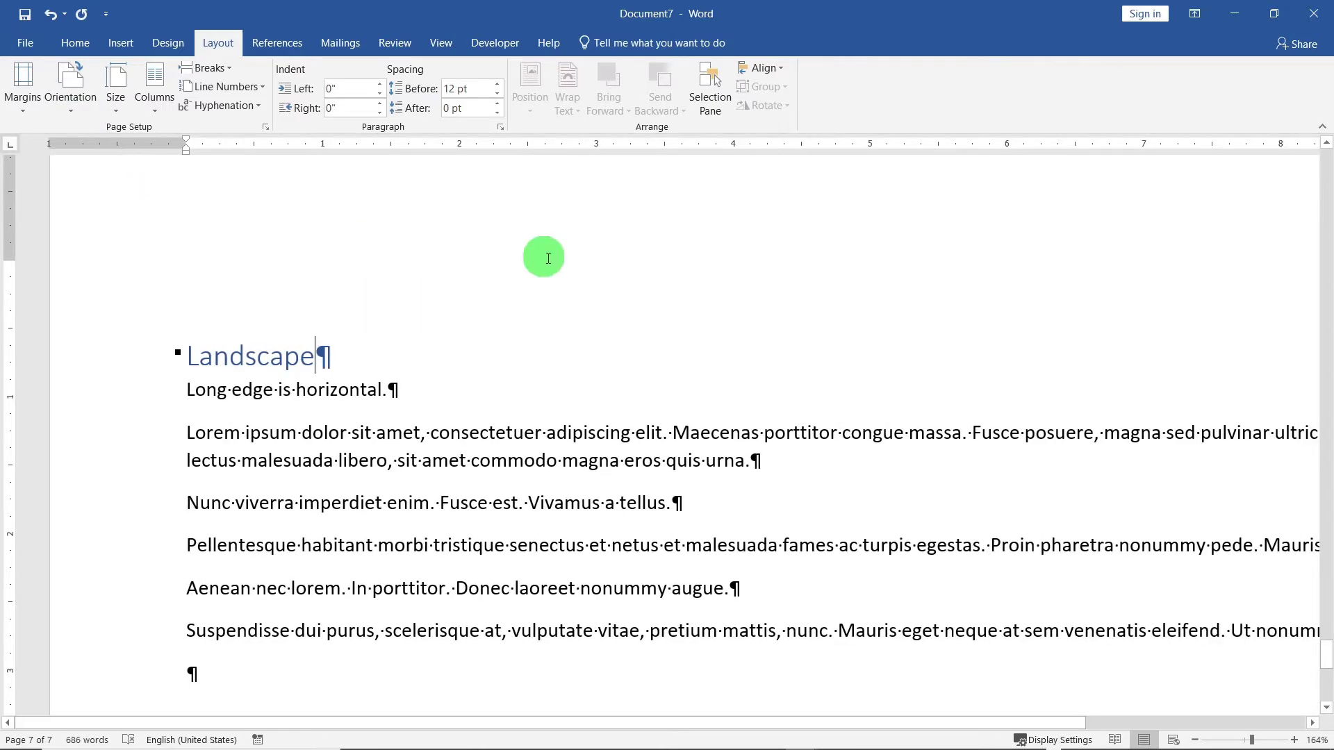
# Step: Insert a Next Page section break at the empty paragraph that ends the "Landscape" page
pyautogui.scroll(-10, 549, 273)
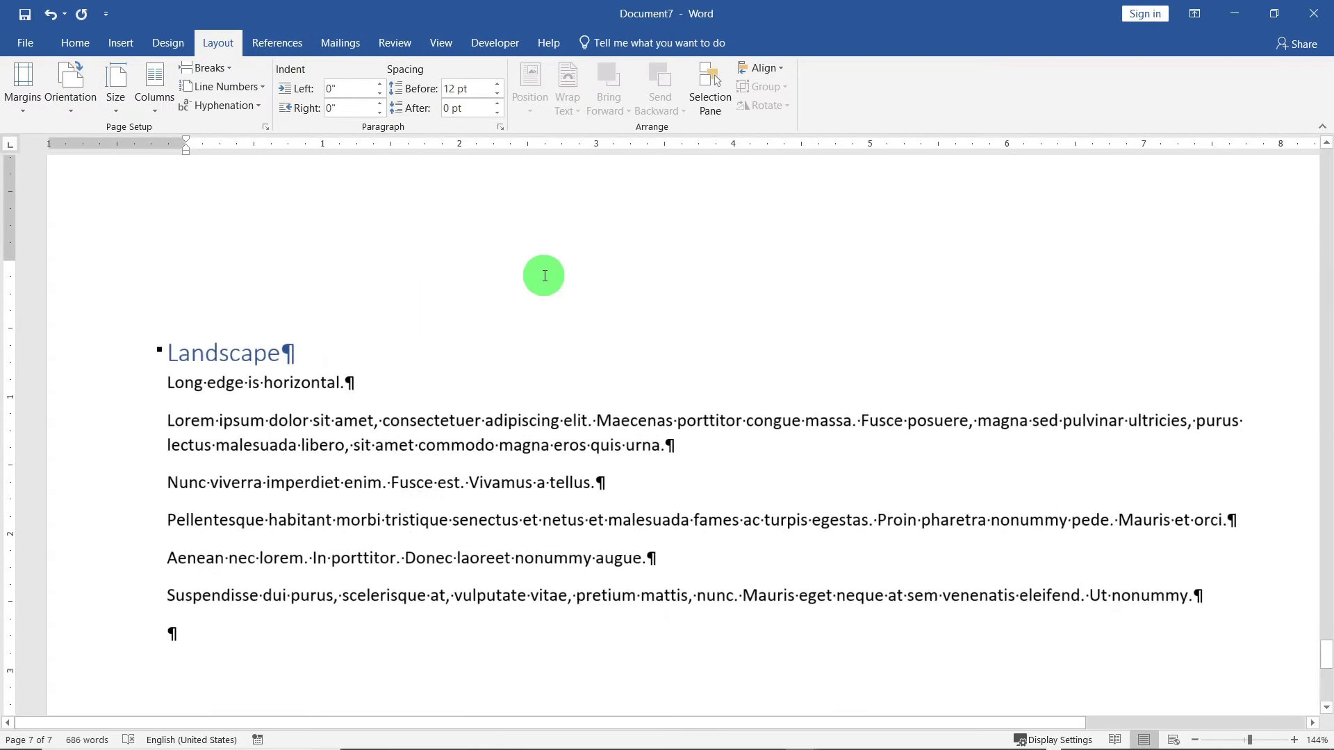
pyautogui.click(471, 472)
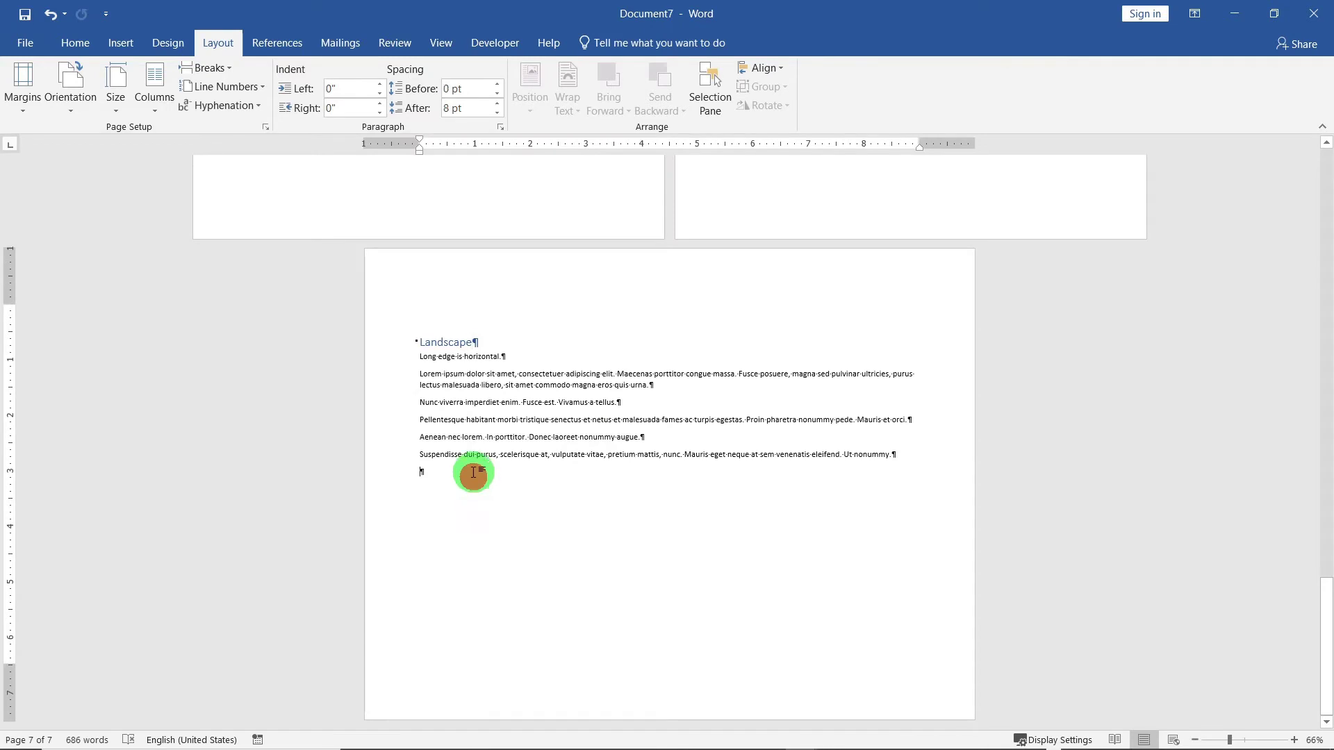
pyautogui.click(204, 68)
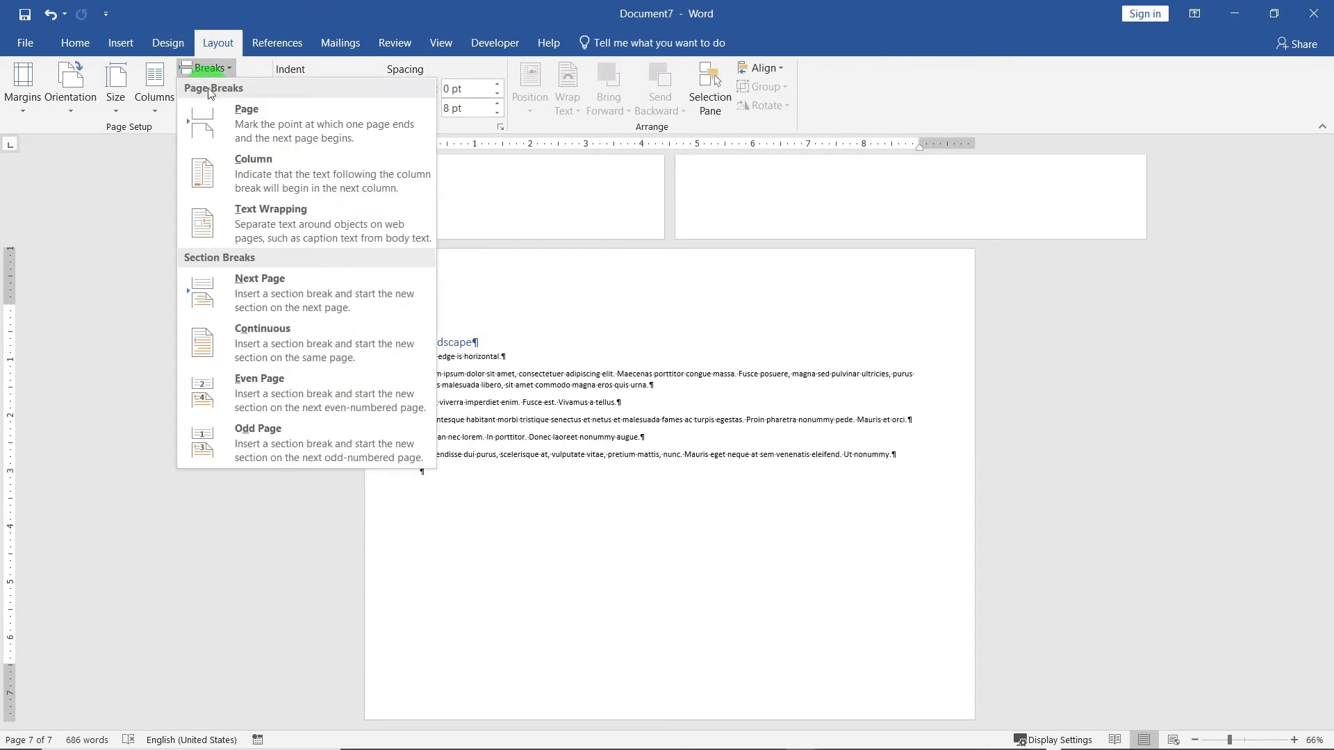
pyautogui.click(258, 292)
# Step: Add a Heading 1 reading "Portrait" on the new page and generate filler paragraphs below it with the =lorem function
pyautogui.click(75, 44)
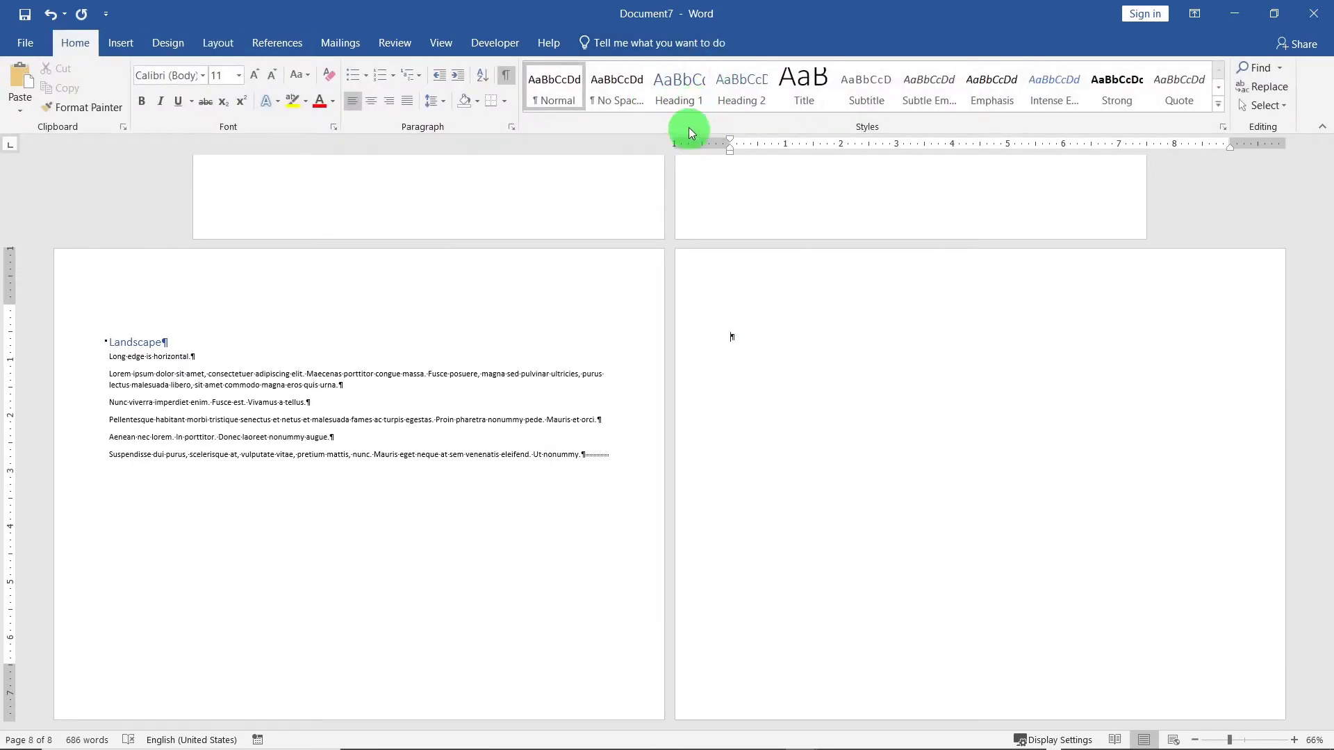
pyautogui.click(693, 101)
pyautogui.write('P')
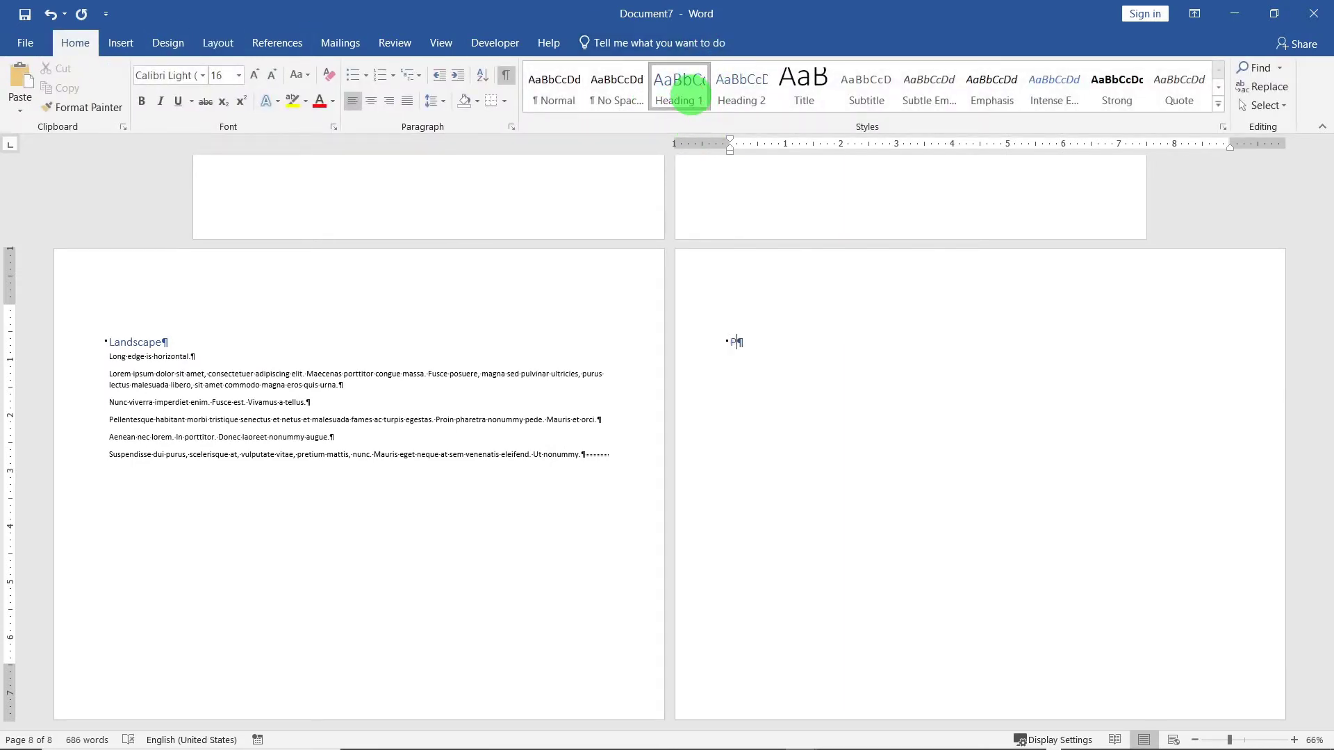
pyautogui.write('ortrait ')
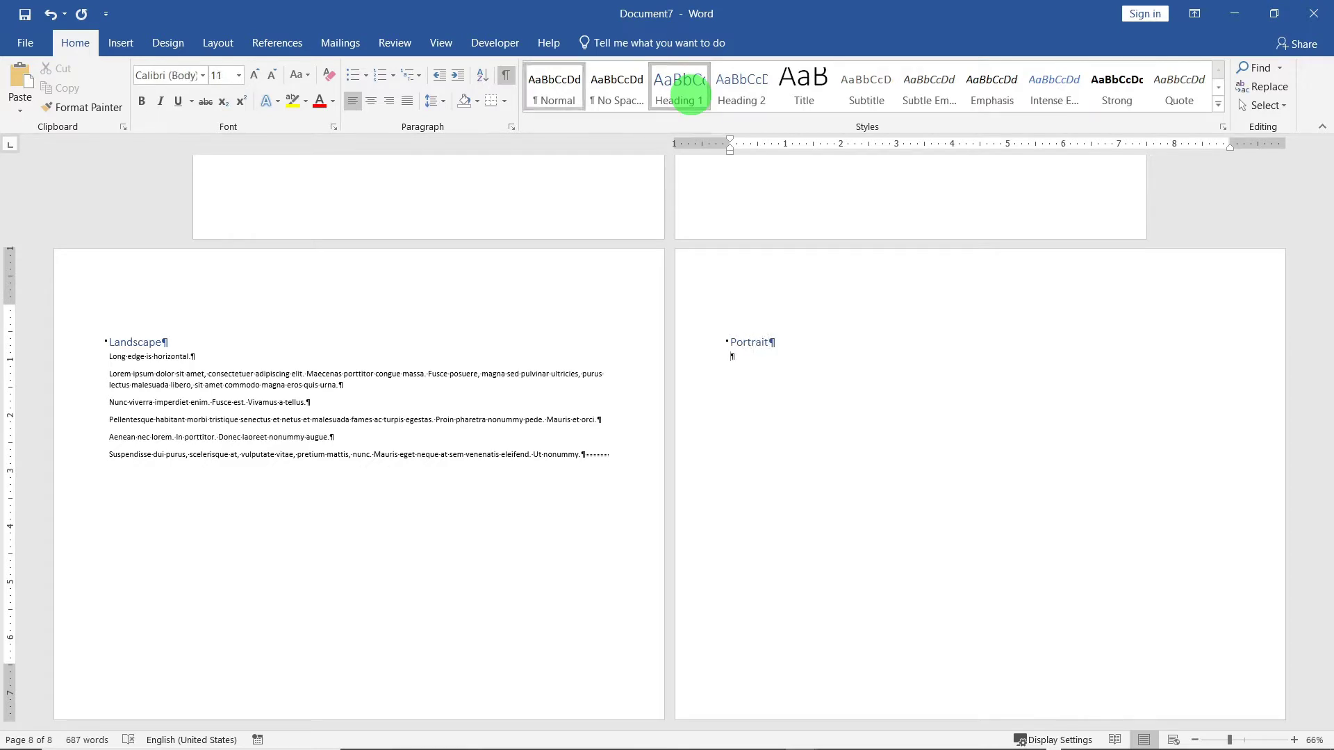
pyautogui.write('=lorem')
pyautogui.press('Return')
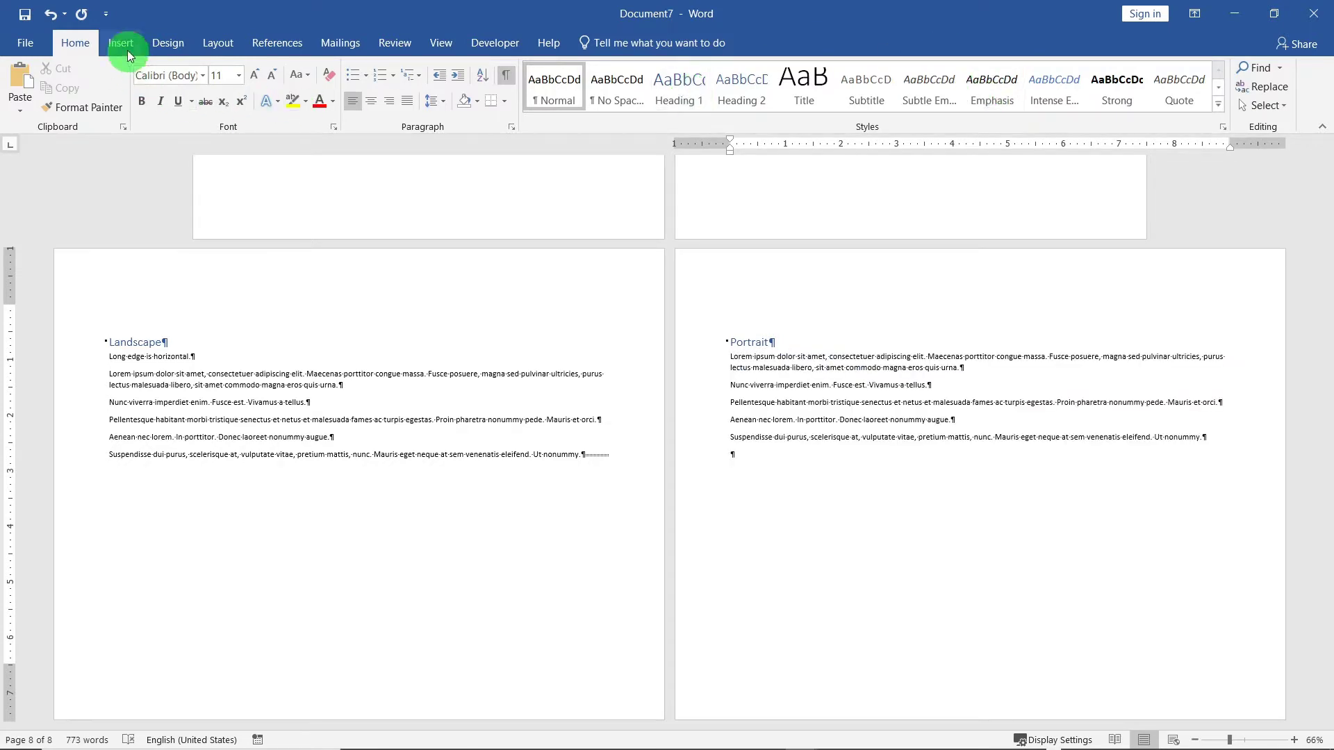
# Step: Switch the page orientation of the last section, headed "Portrait"
pyautogui.click(196, 45)
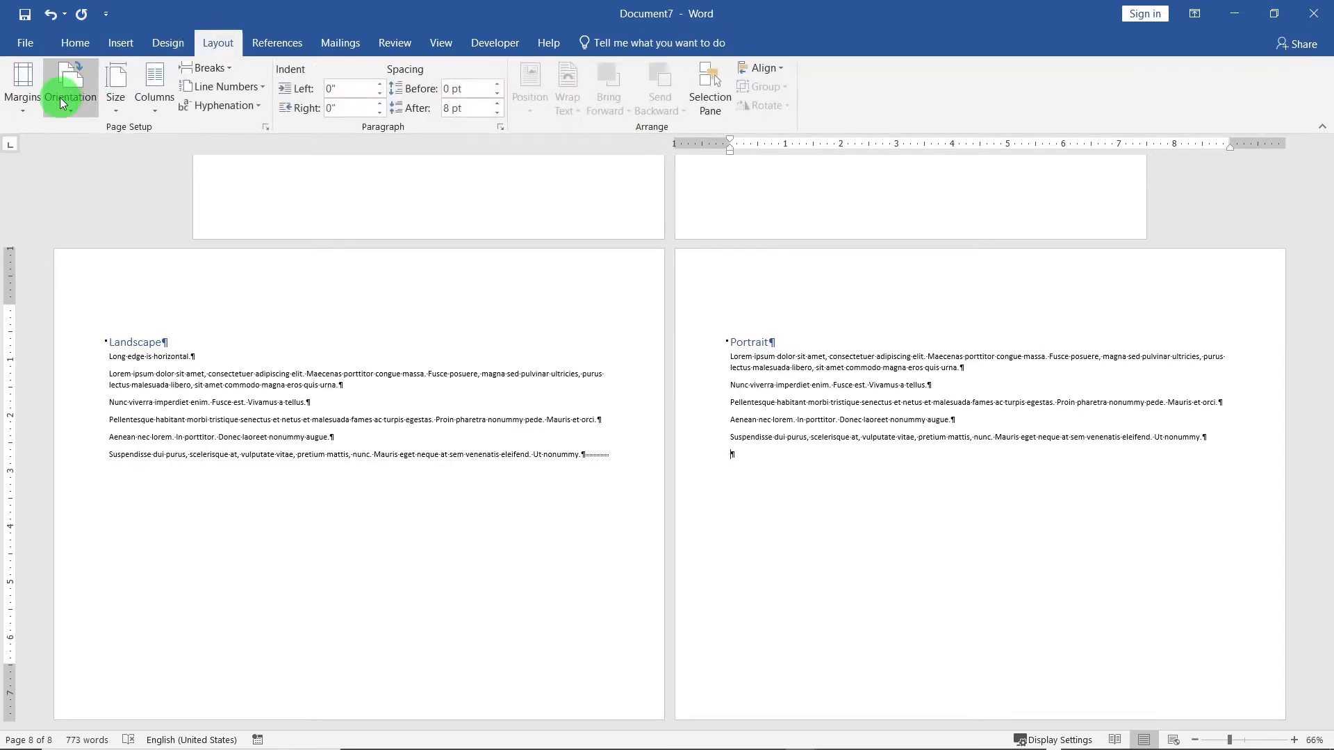
pyautogui.click(63, 94)
pyautogui.click(73, 173)
pyautogui.click(730, 477)
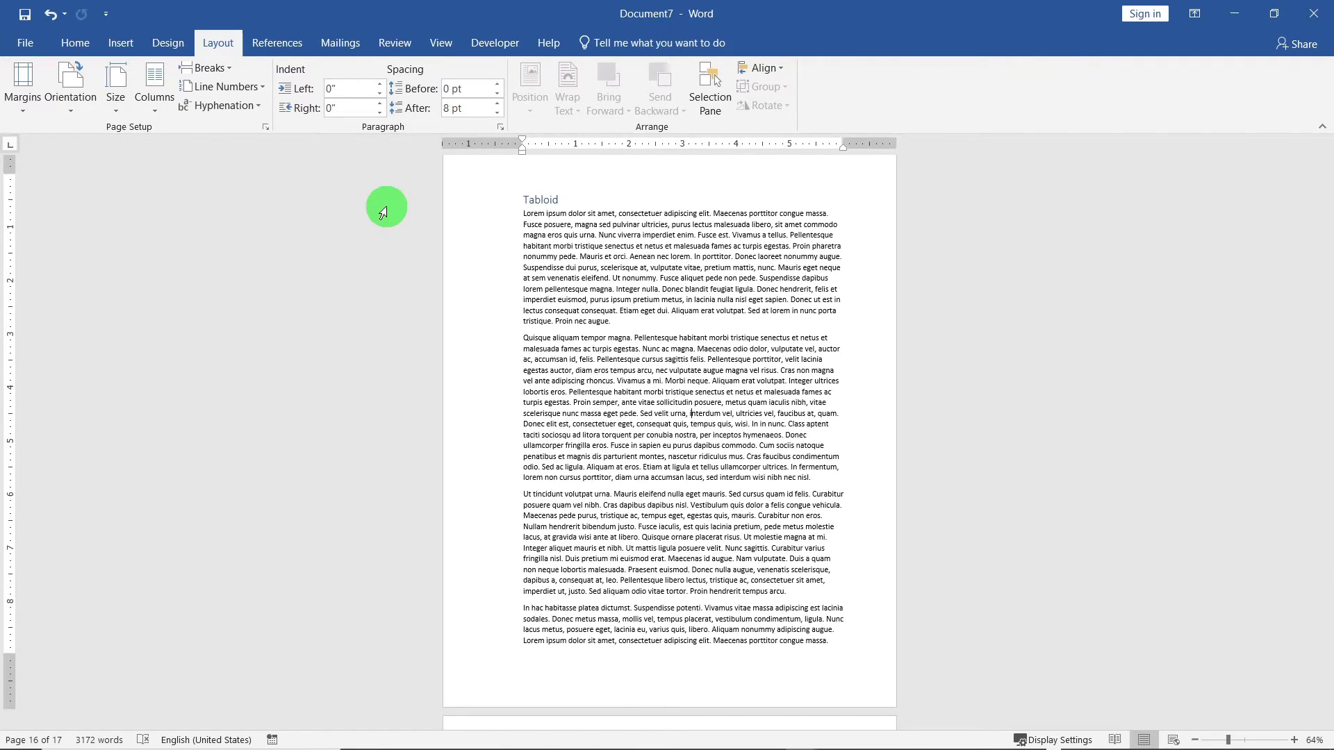
# Step: Set the section headed "Tabloid" to Tabloid 11" x 17" paper in Landscape orientation
pyautogui.click(563, 201)
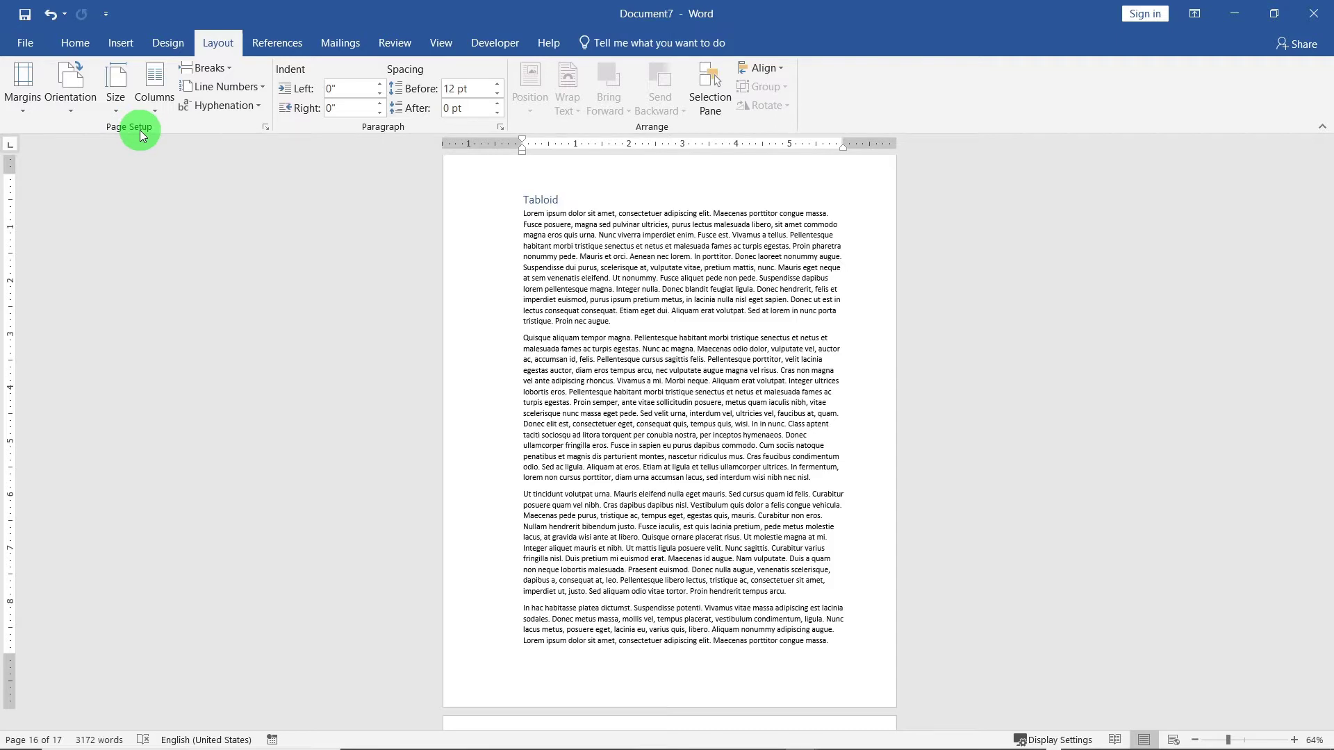
pyautogui.click(117, 105)
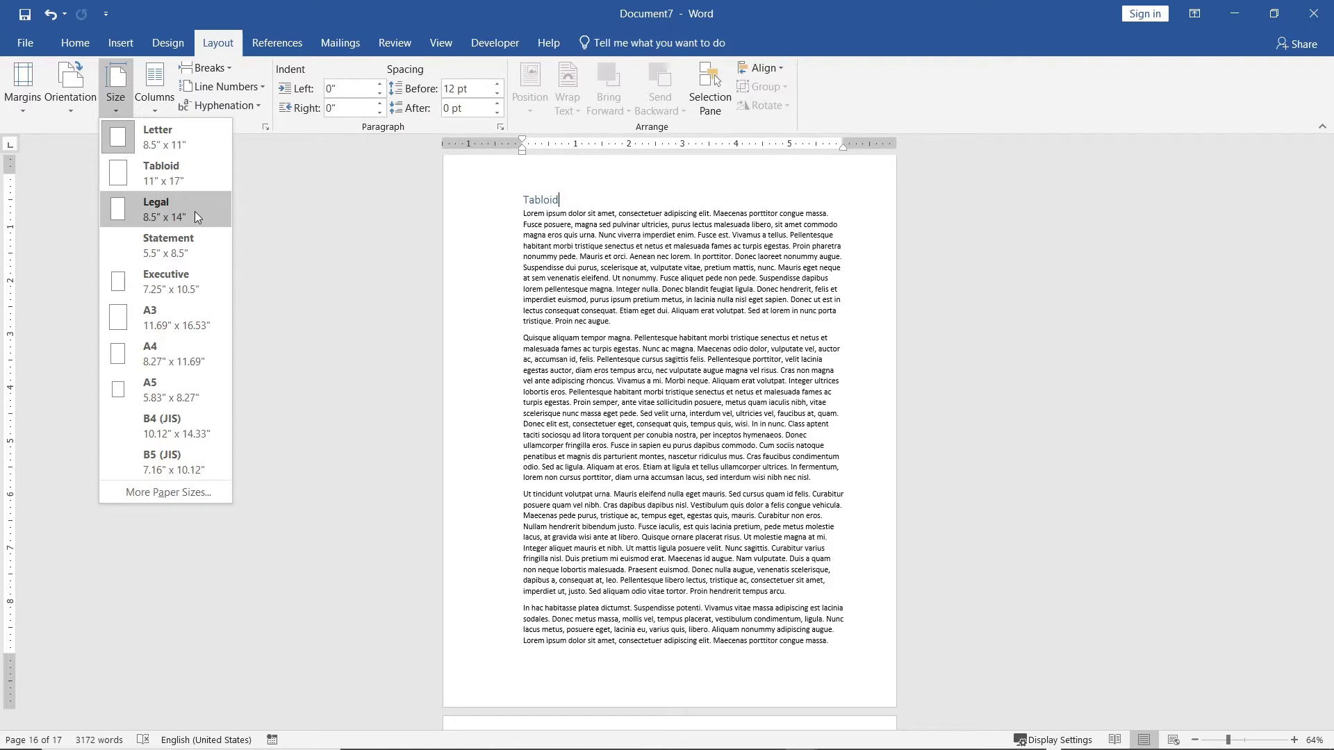
pyautogui.click(164, 173)
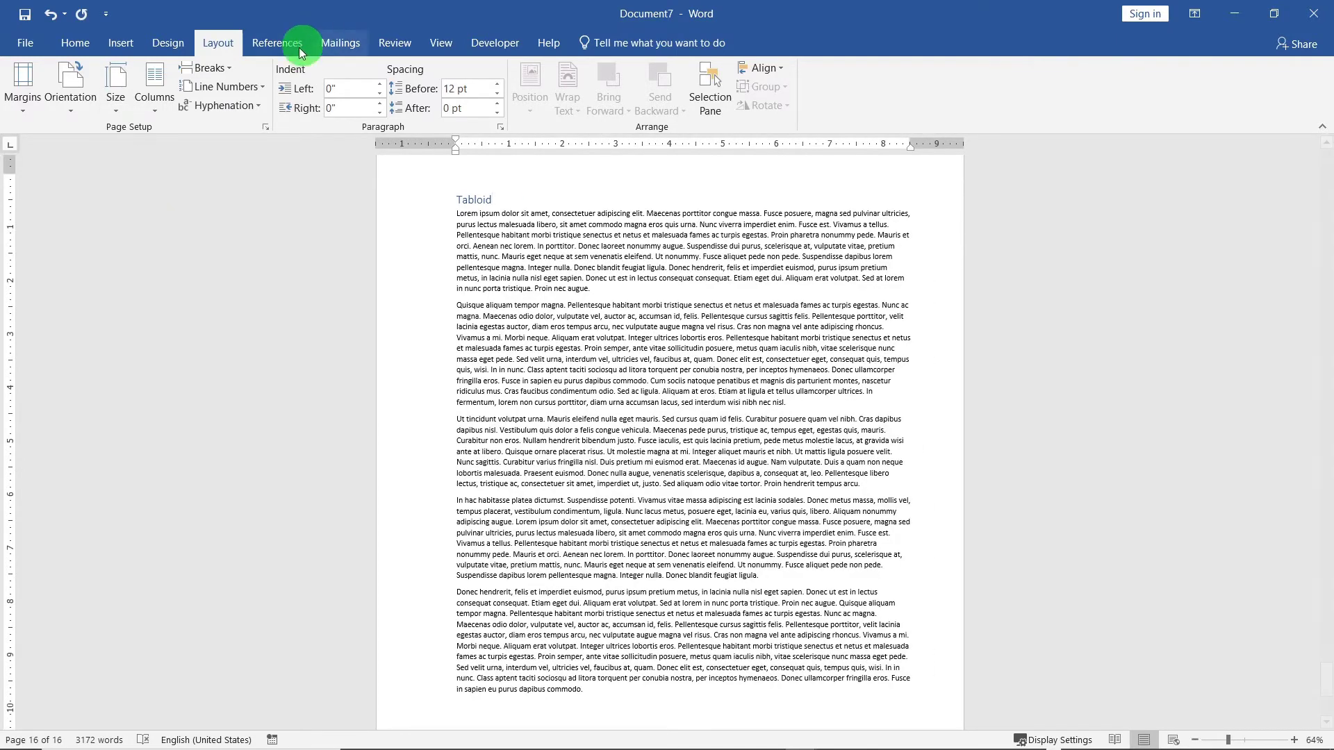
pyautogui.click(74, 106)
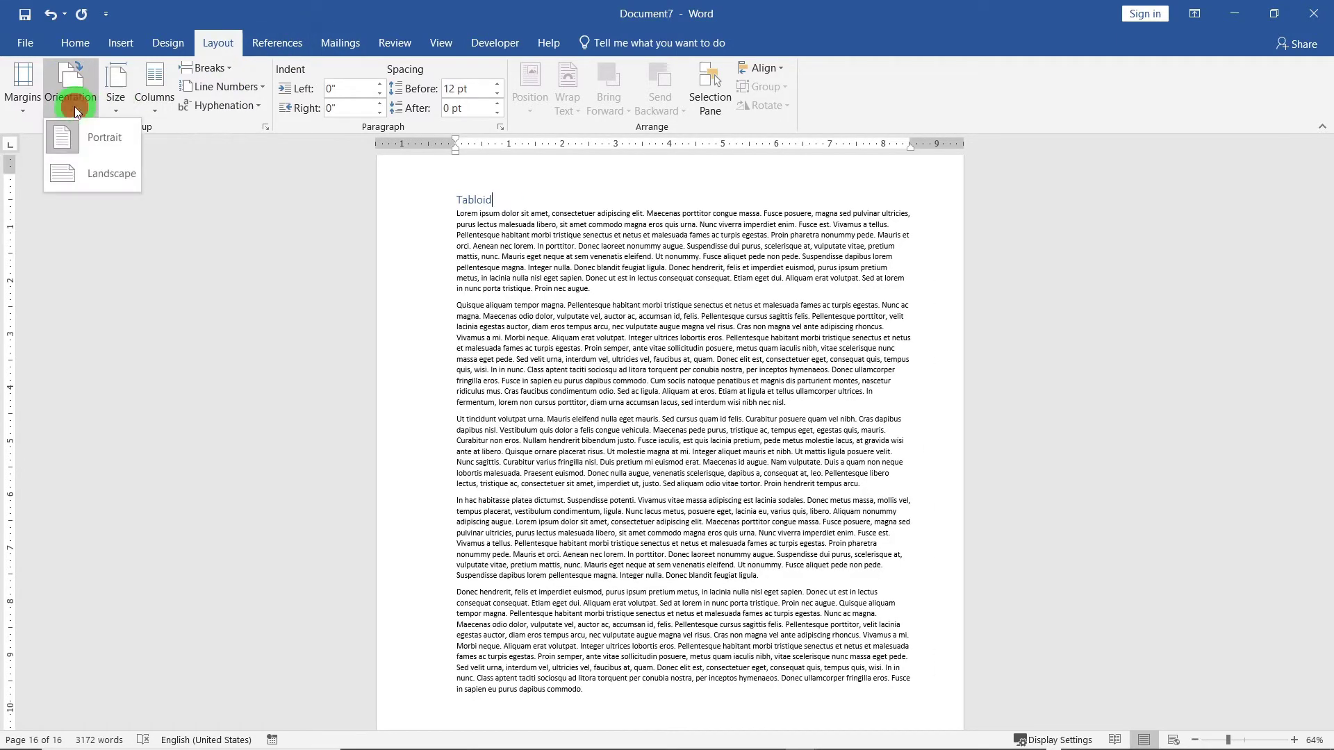
pyautogui.click(89, 168)
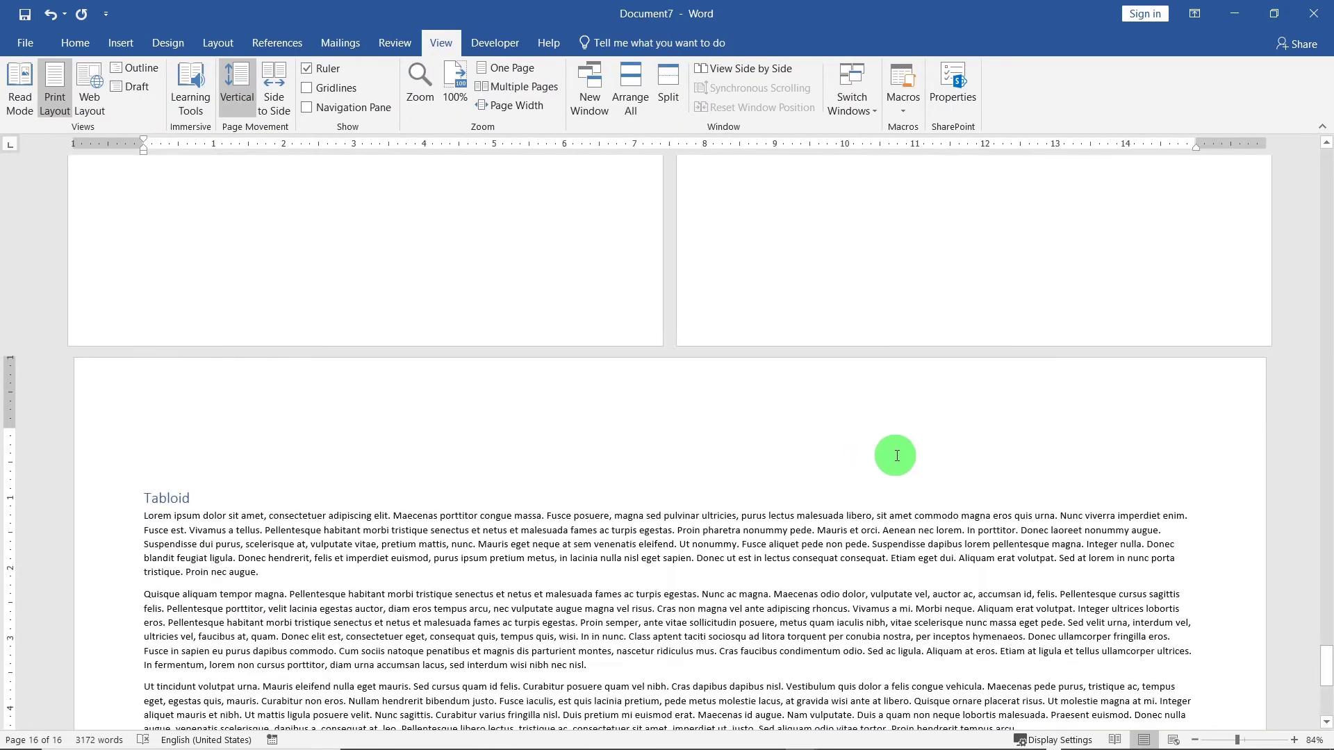
# Step: Examine the page headed "Tabloid" and compare its size with the pages before it
pyautogui.scroll(5, 912, 514)
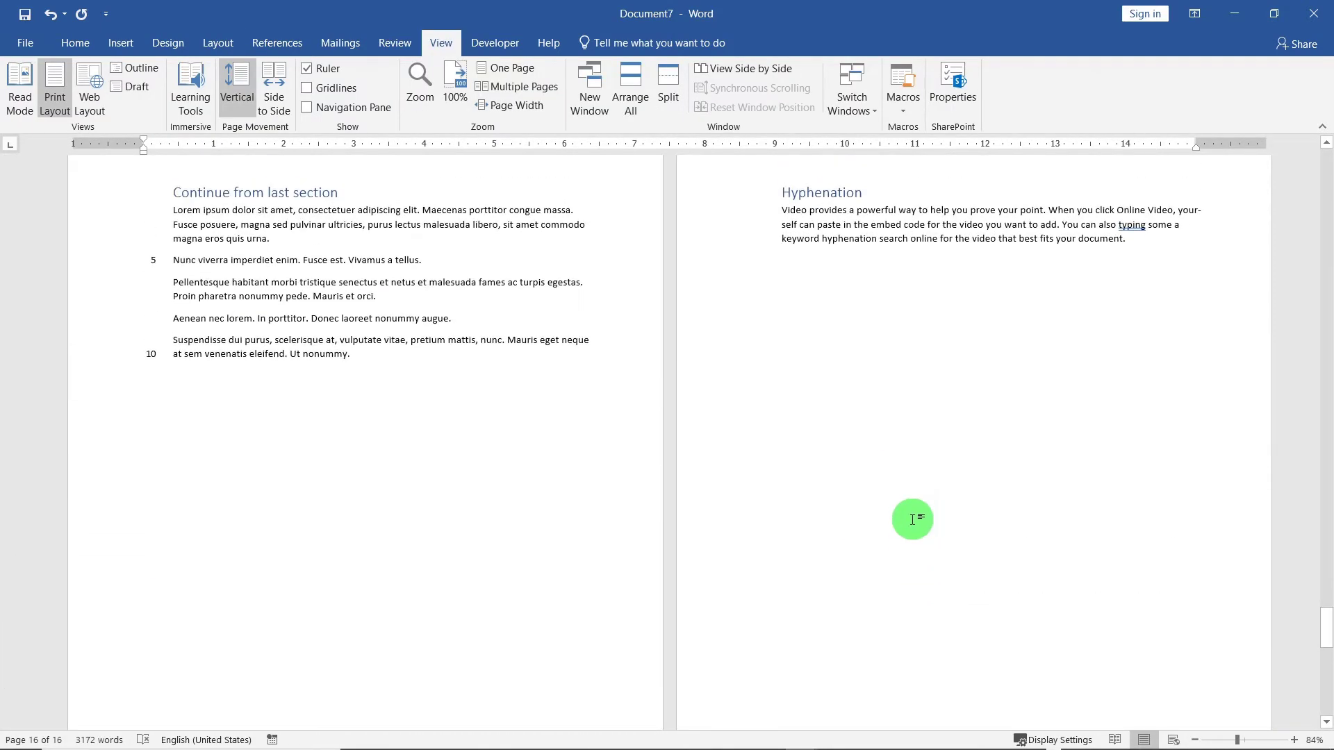
pyautogui.scroll(-7, 912, 514)
pyautogui.scroll(-3, 894, 514)
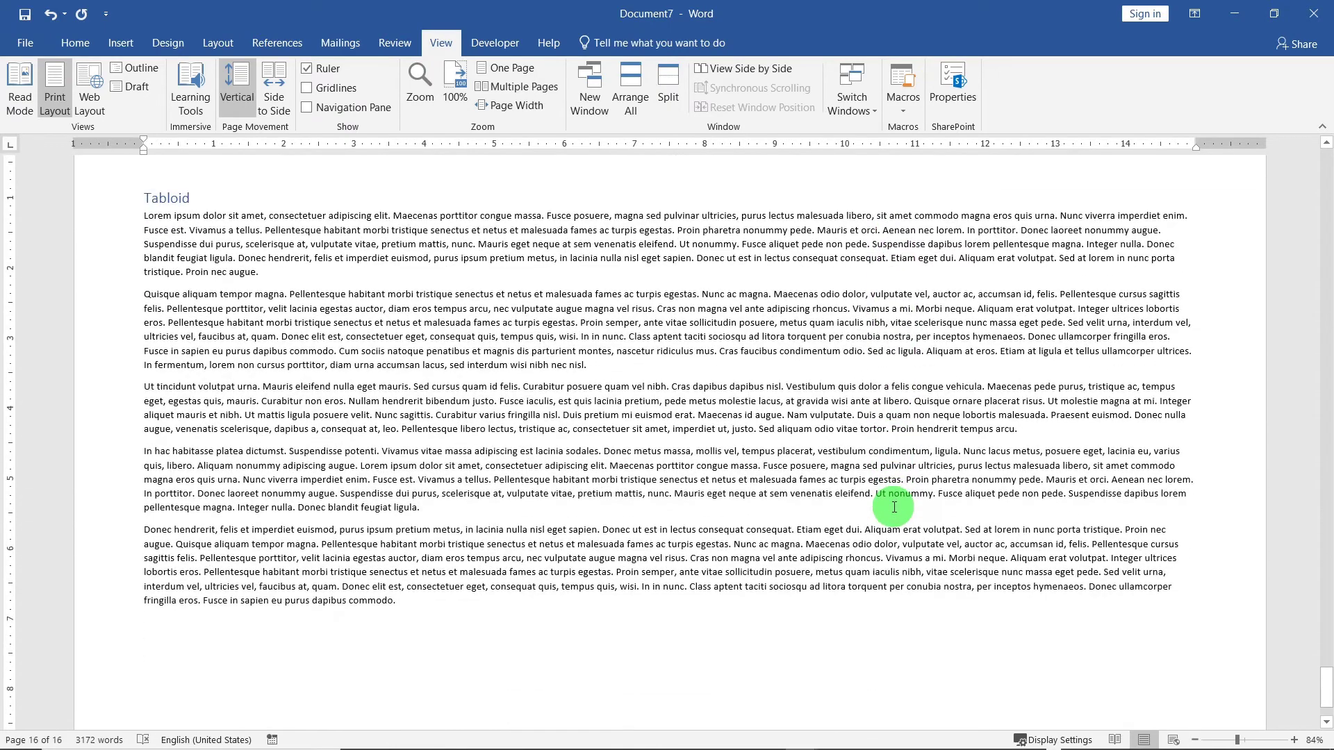
pyautogui.scroll(4, 894, 513)
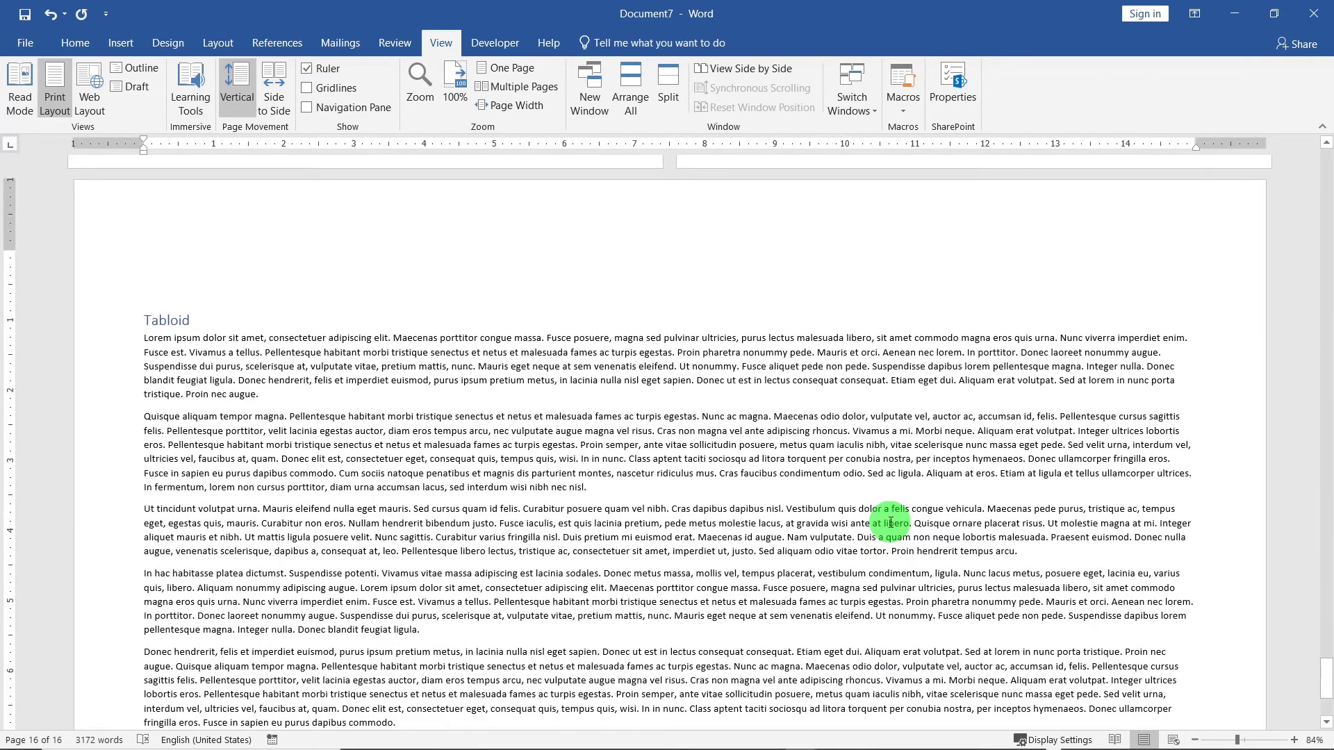
pyautogui.scroll(-1, 893, 514)
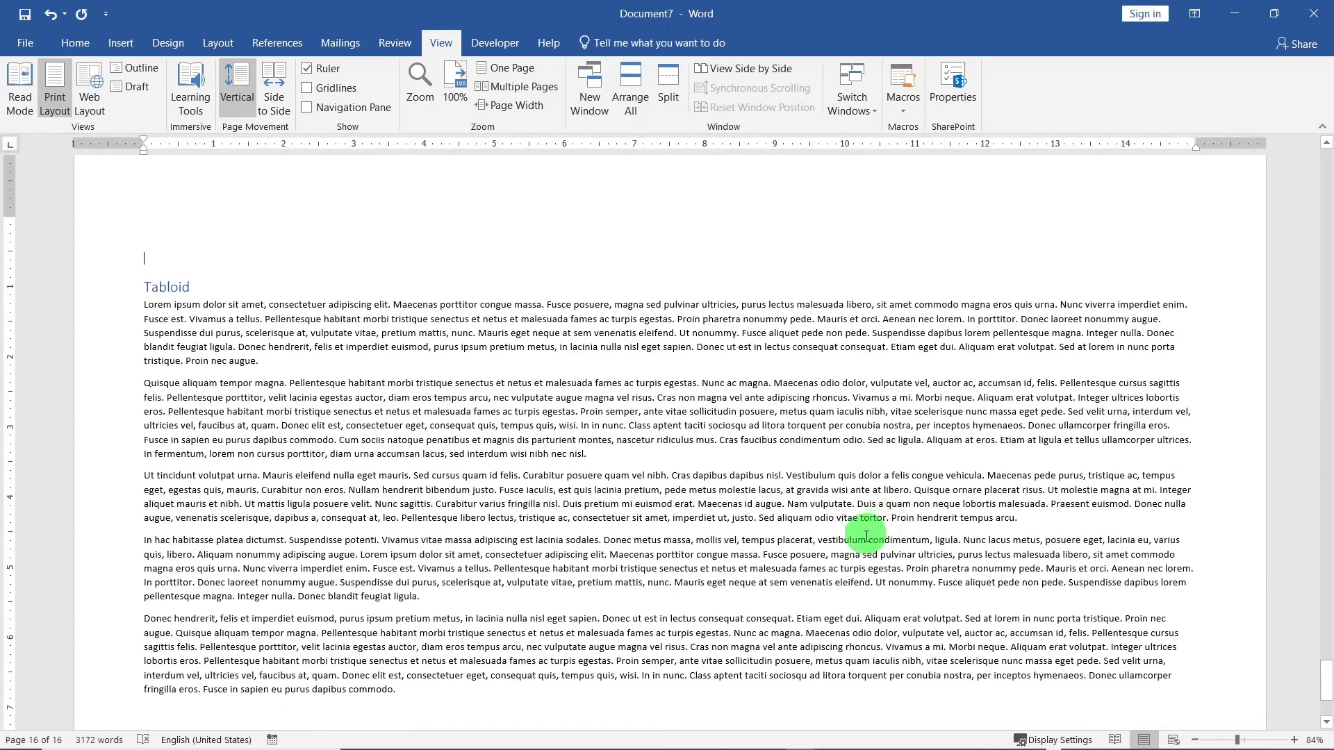
pyautogui.scroll(8, 874, 531)
pyautogui.scroll(5, 842, 542)
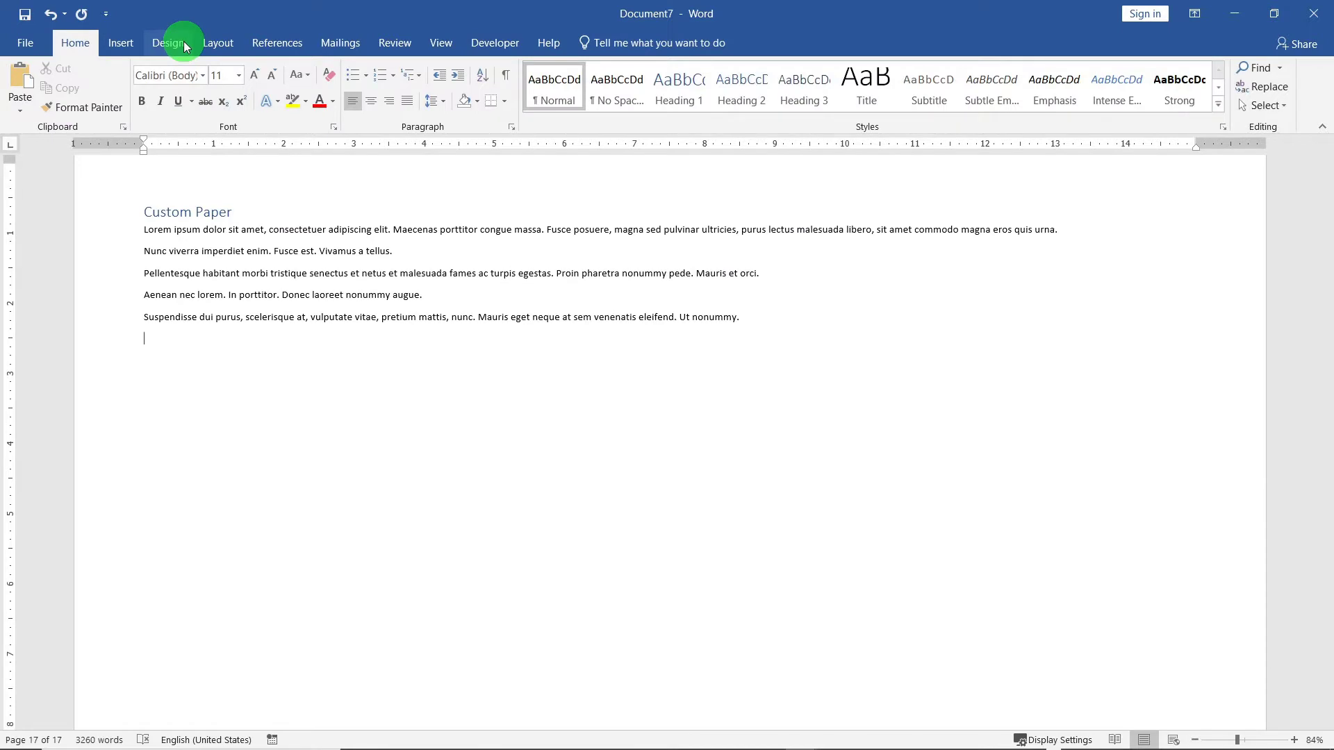
# Step: Set the section headed "Custom Paper" to a custom paper size 8" wide and 5" high
pyautogui.click(220, 43)
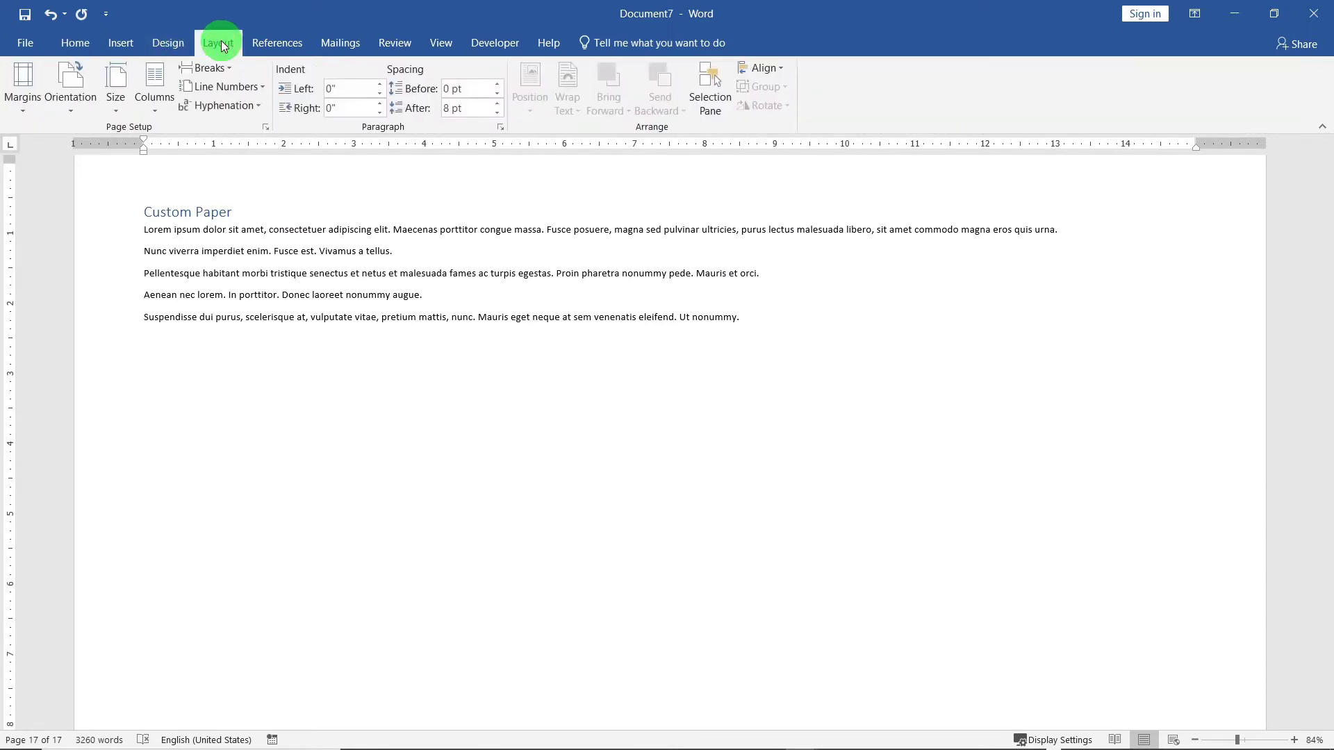
pyautogui.click(118, 110)
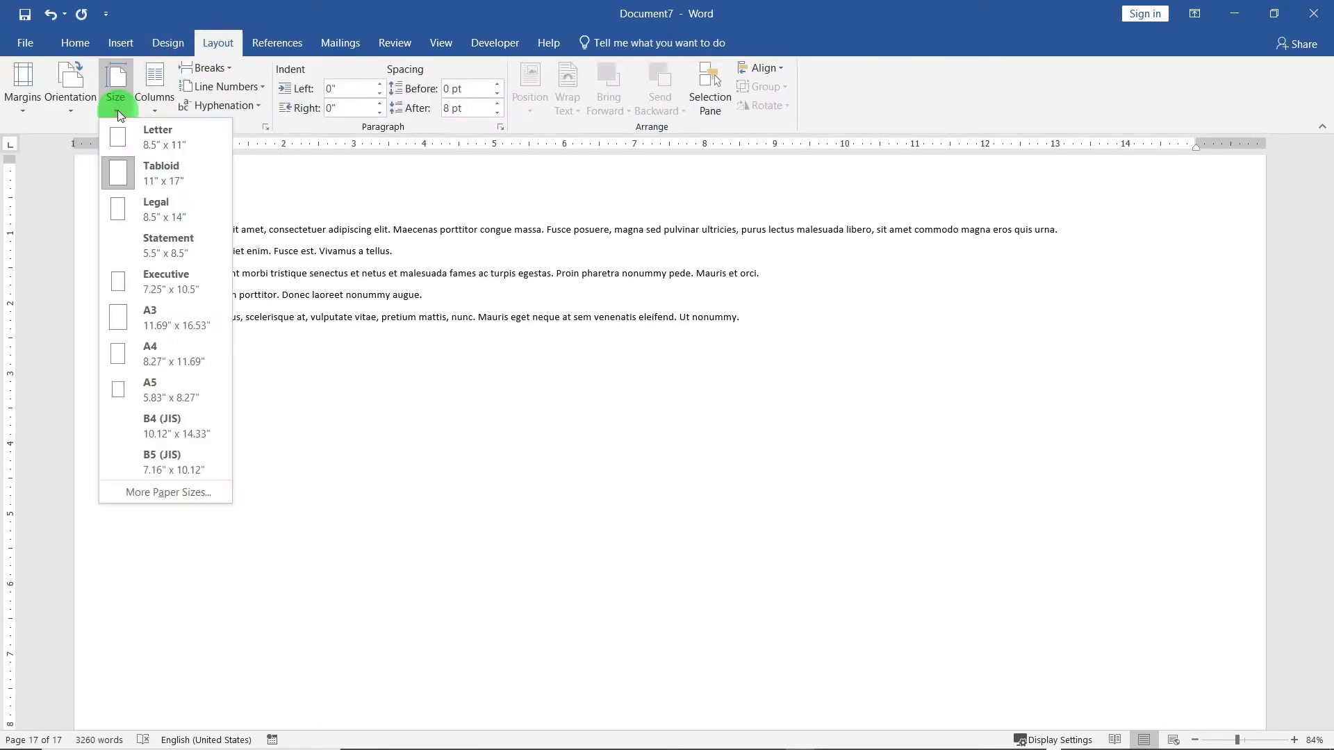
pyautogui.click(143, 492)
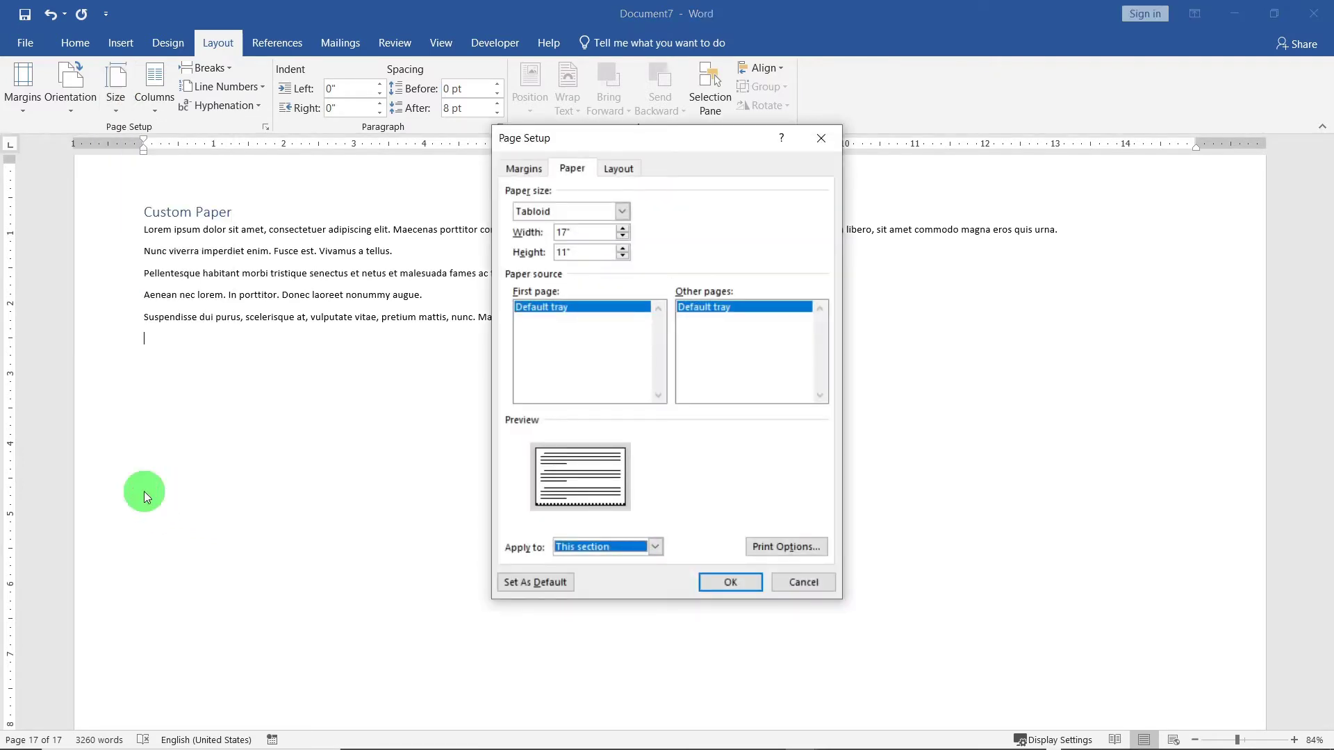
pyautogui.click(622, 211)
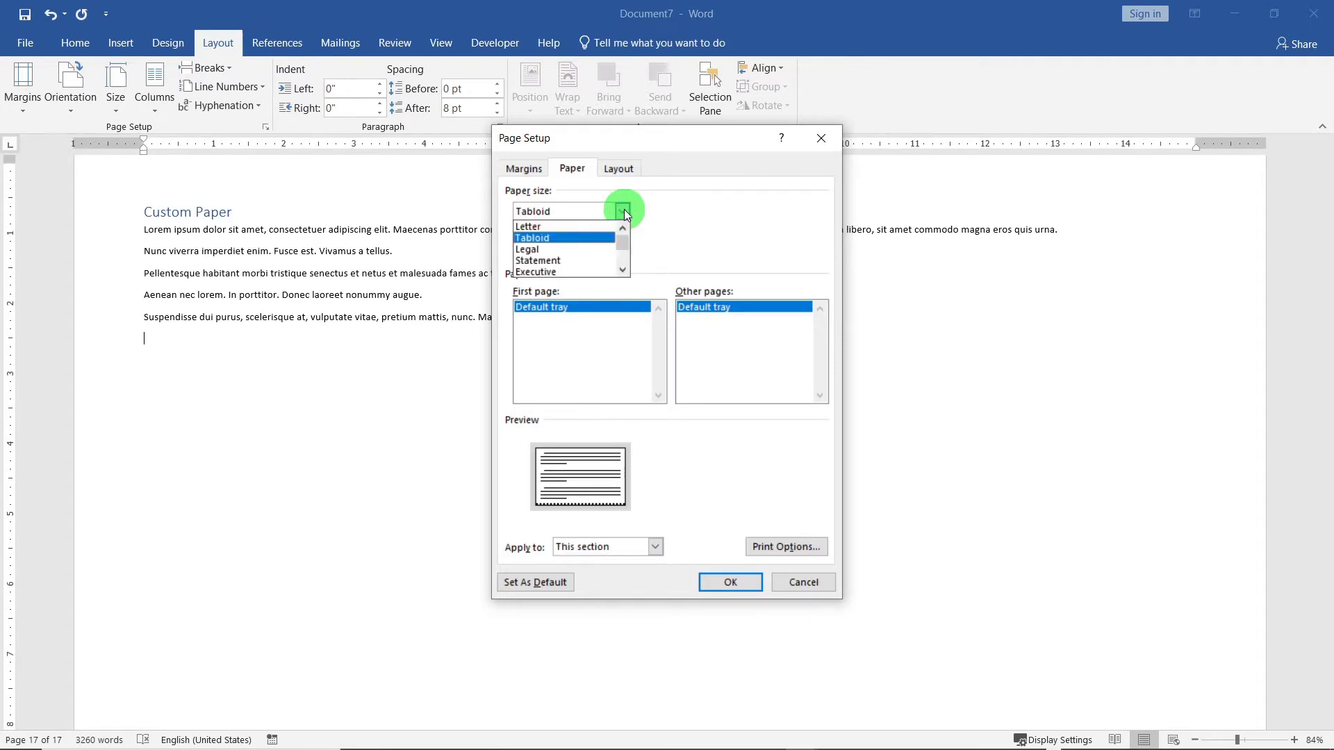
pyautogui.scroll(-2, 592, 248)
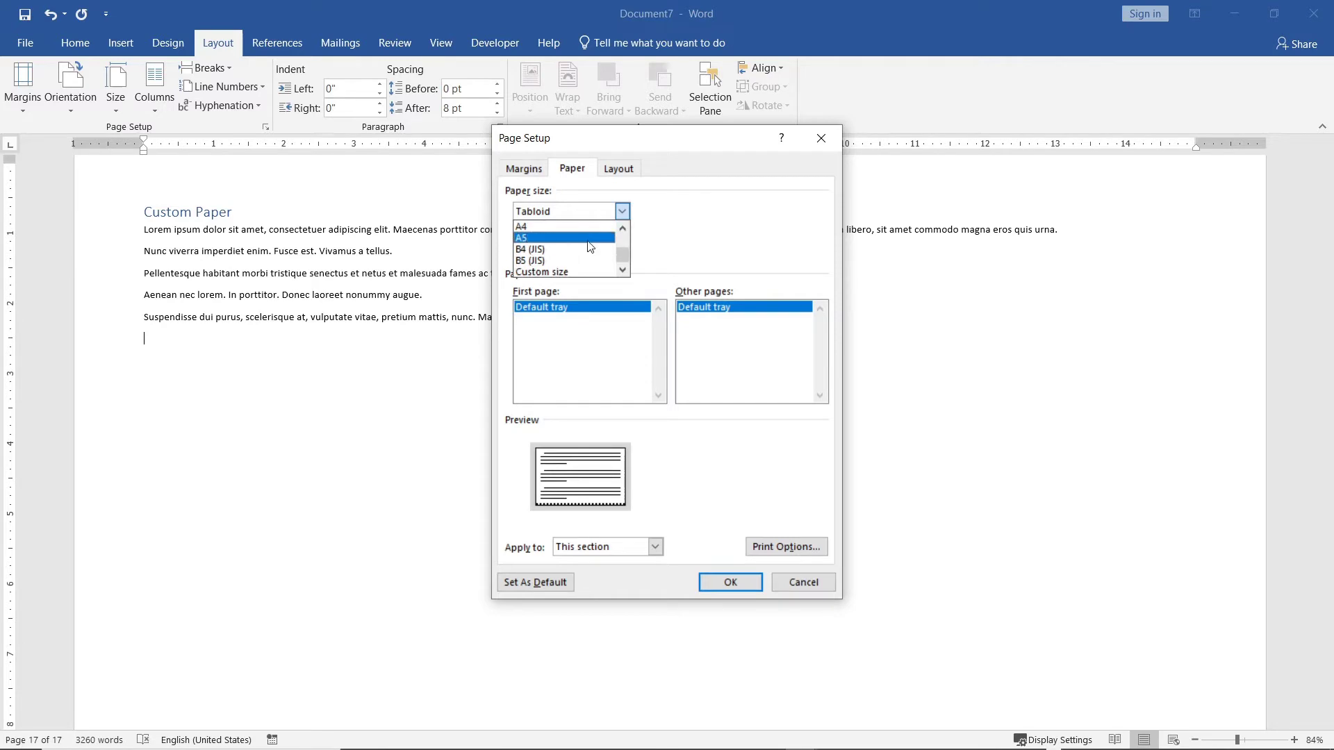
pyautogui.click(553, 272)
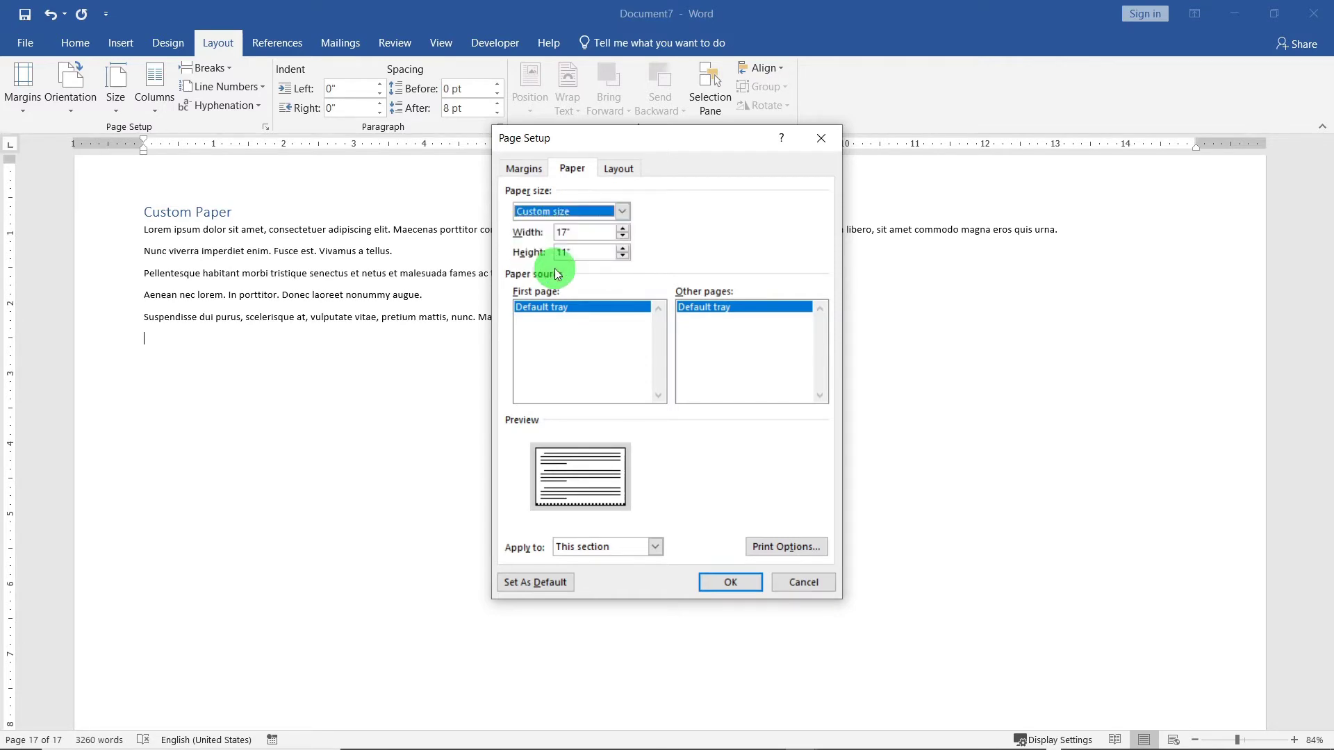
pyautogui.click(577, 236)
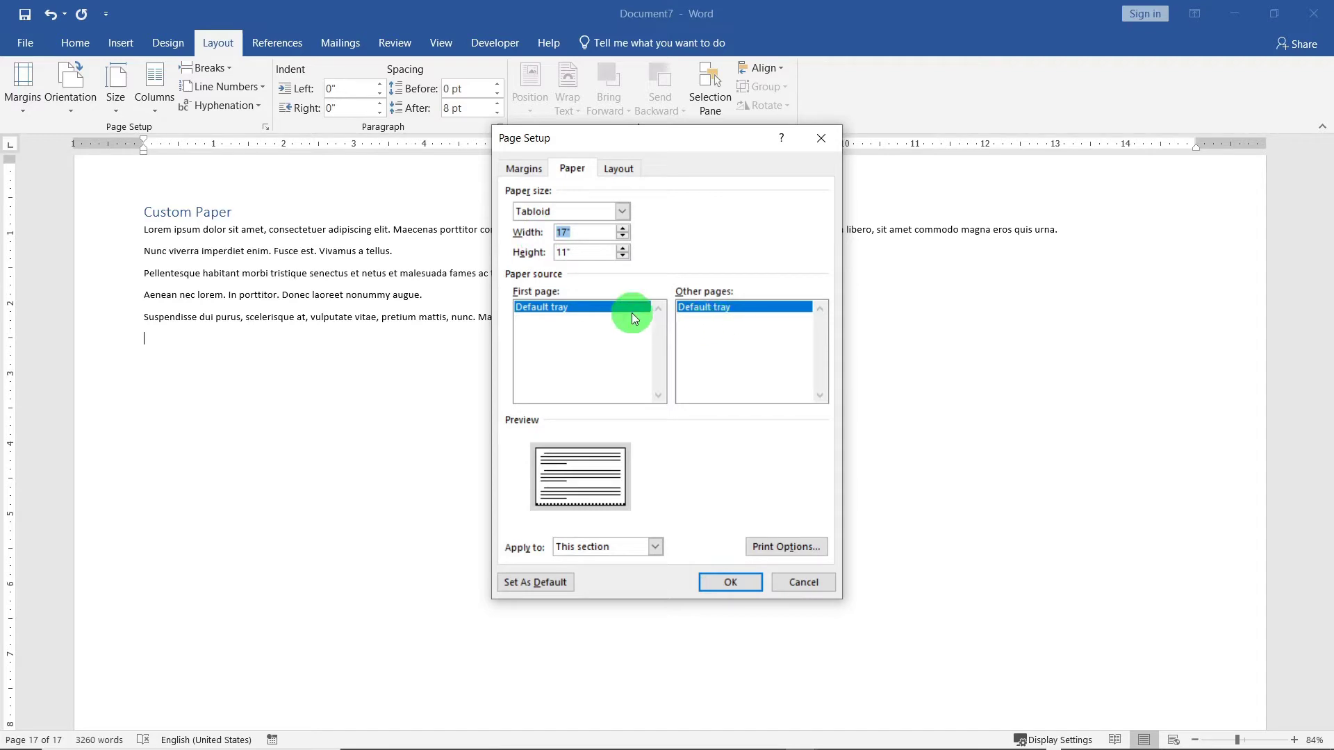
pyautogui.write('8')
pyautogui.click(584, 252)
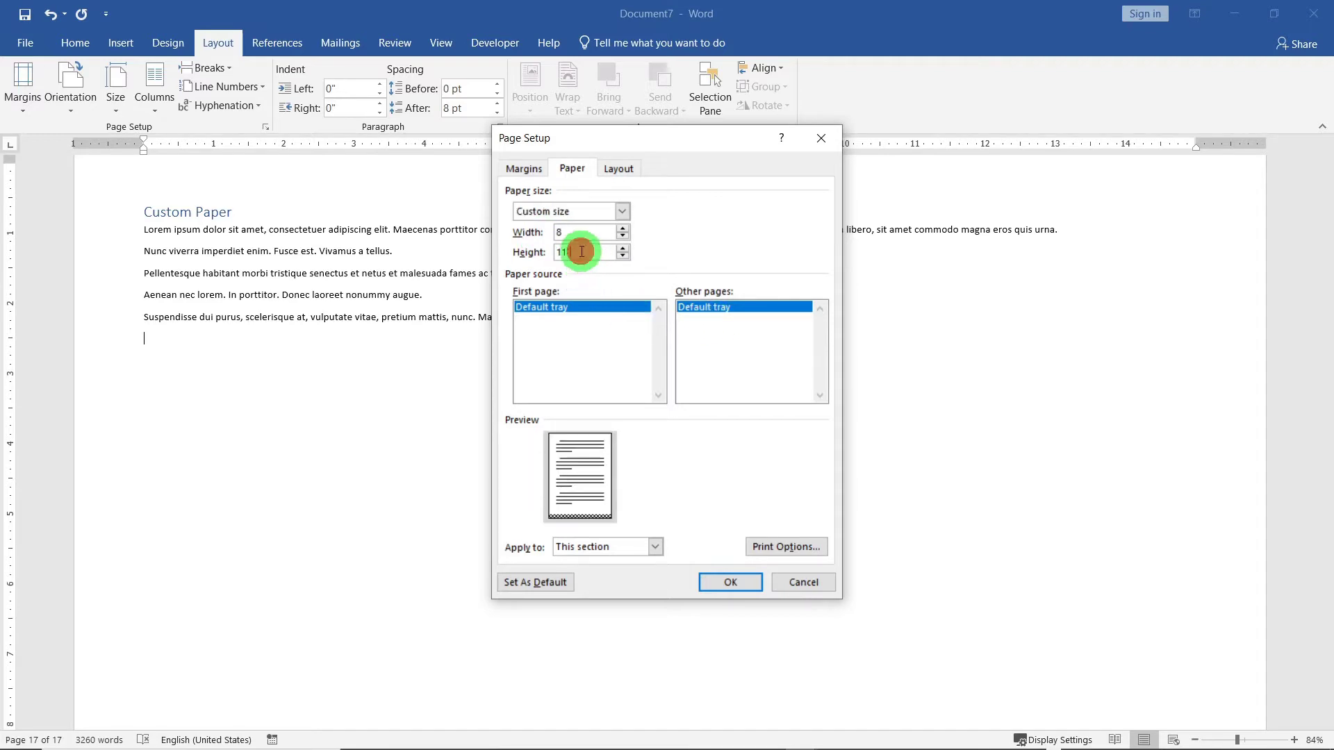
pyautogui.moveTo(585, 251); pyautogui.dragTo(543, 253)
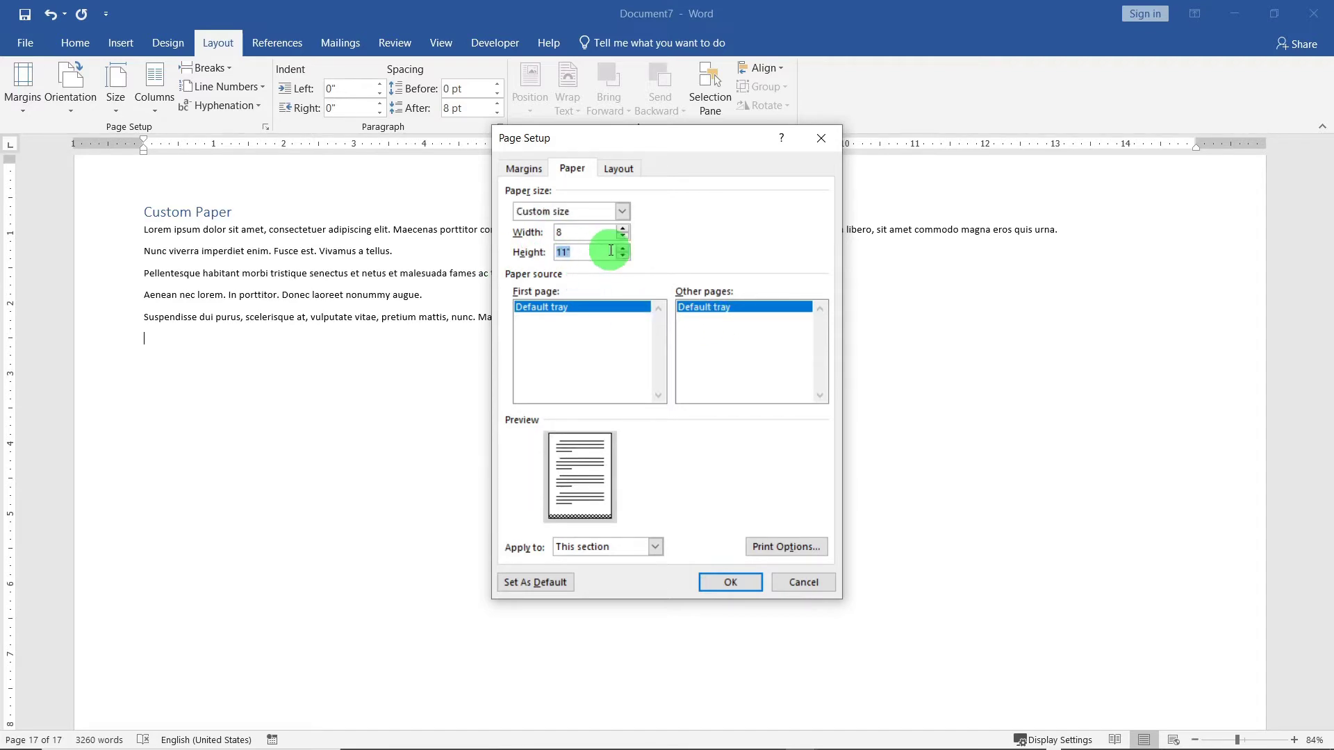
pyautogui.write('5')
pyautogui.press('Return')
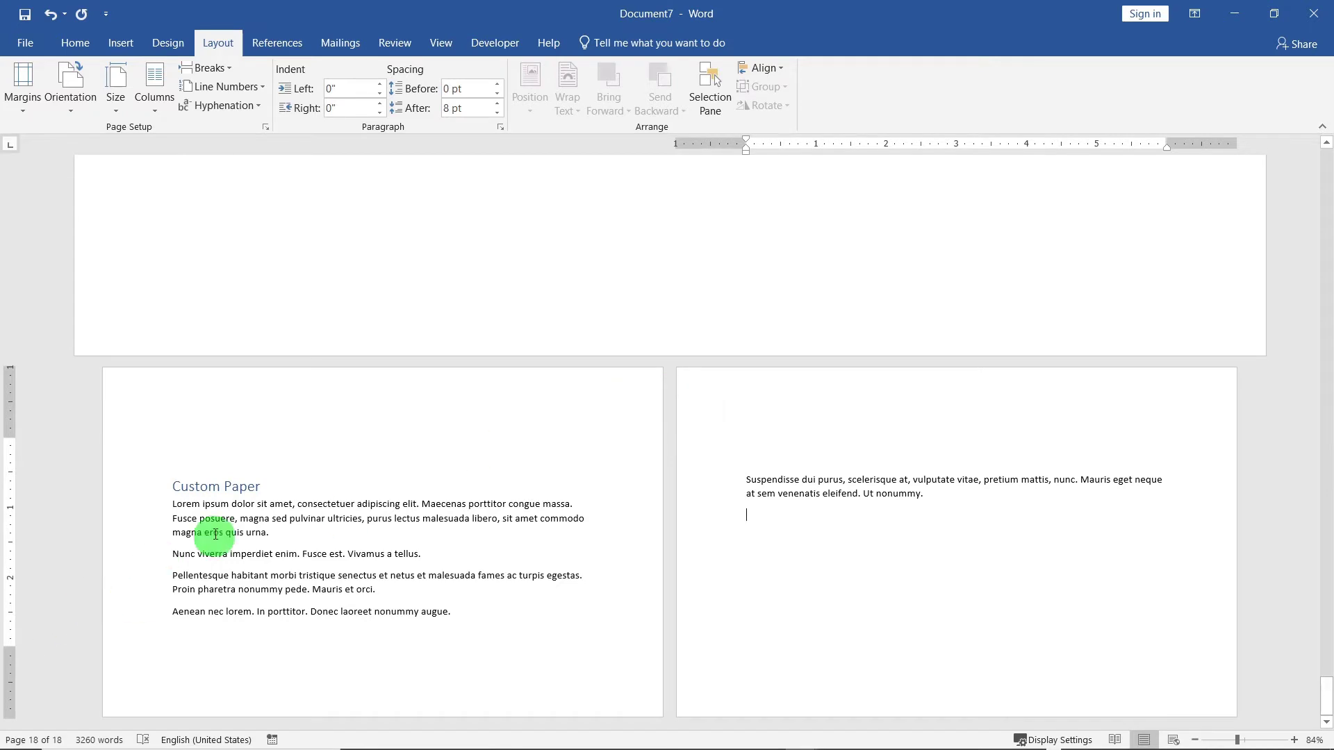
# Step: Apply the Narrow margins preset to the section headed "Custom Paper"
pyautogui.click(313, 511)
pyautogui.click(23, 100)
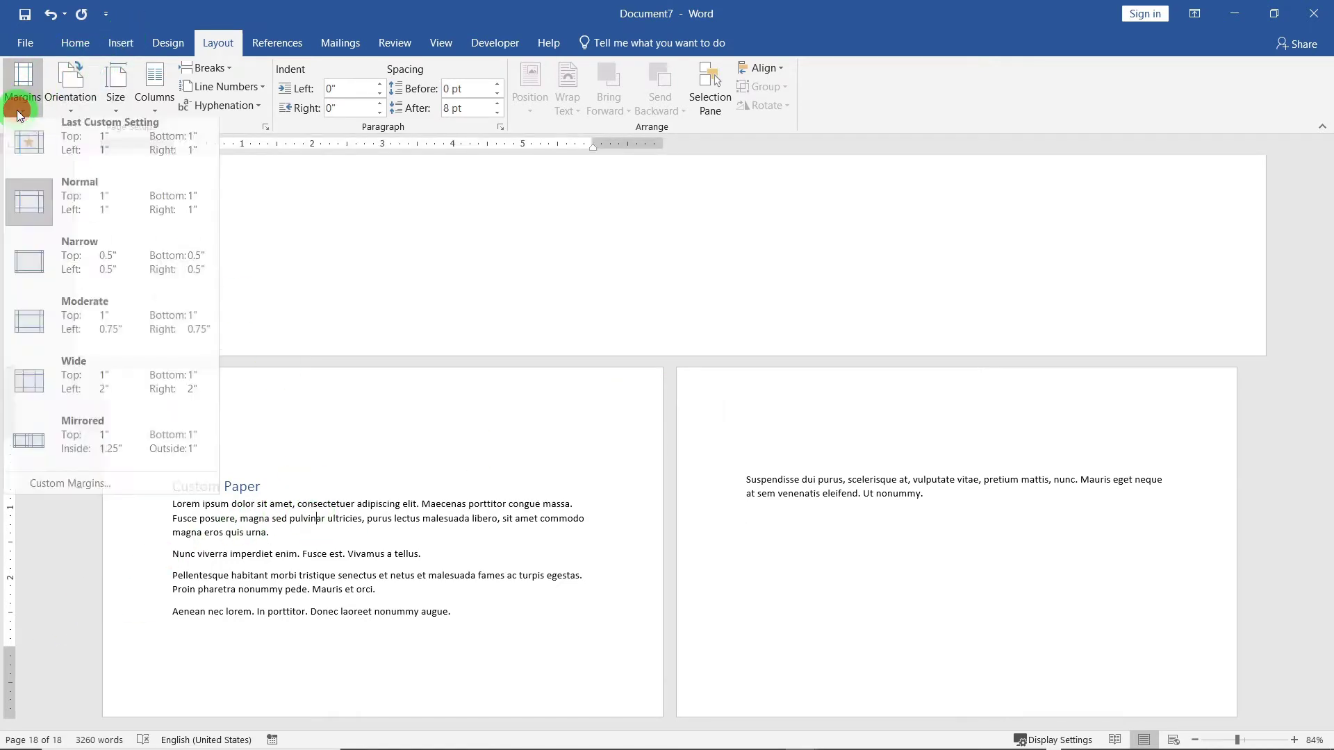
pyautogui.click(78, 218)
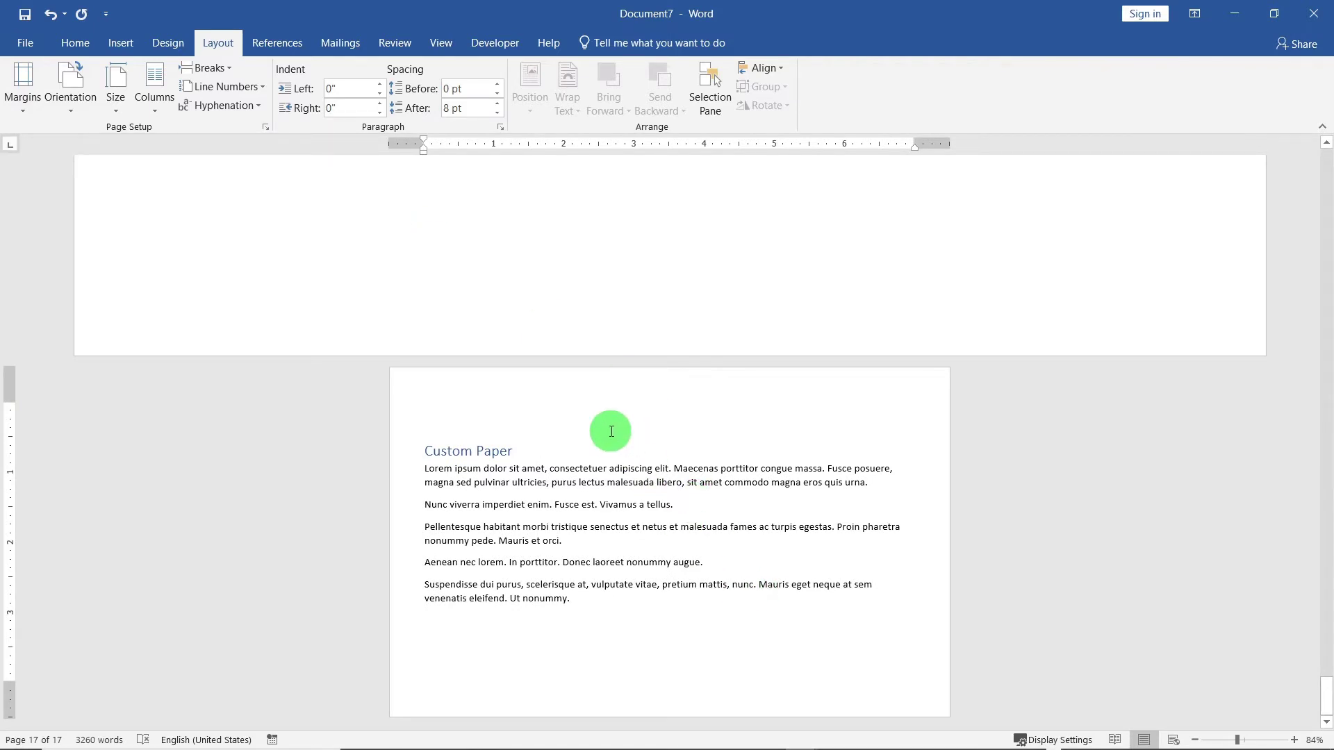
# Step: Review the margins, paper and layout settings in Page Setup for the "Custom Paper" section, and close the dialog without changes
pyautogui.click(265, 128)
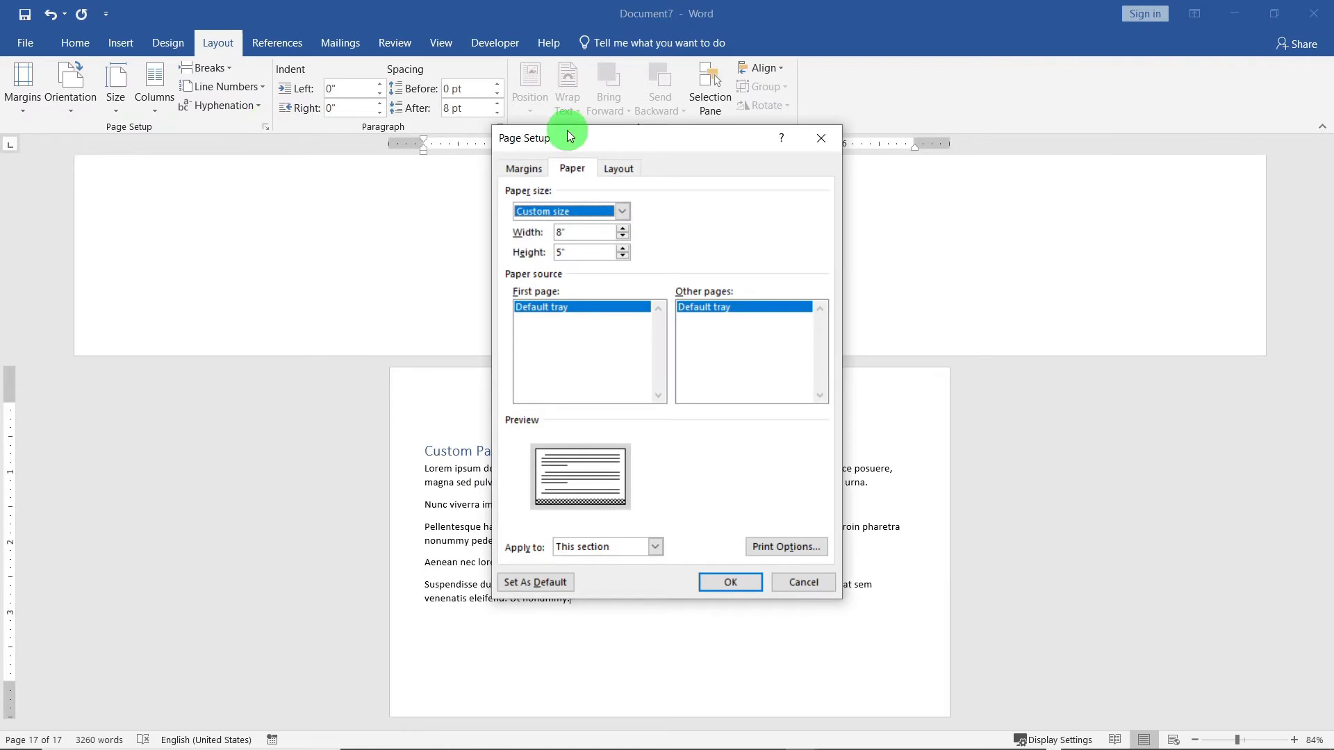
pyautogui.click(627, 171)
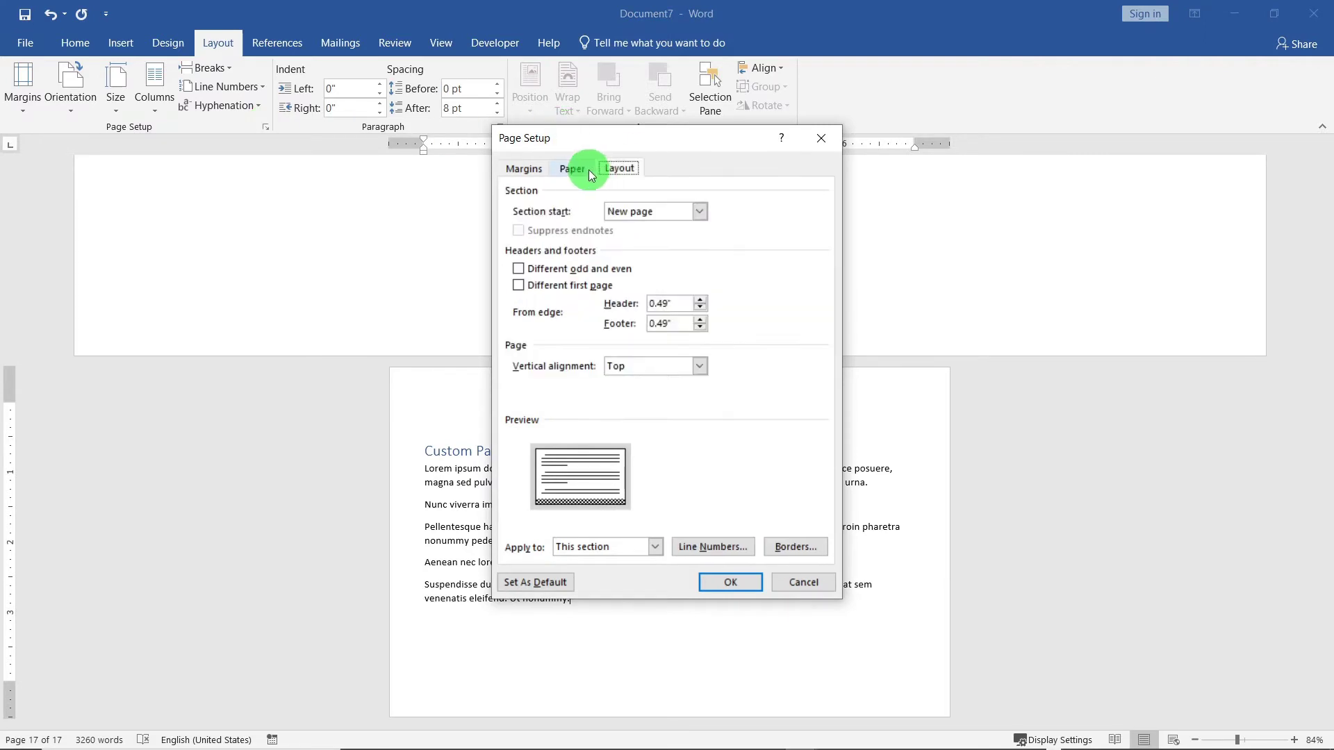
pyautogui.click(578, 170)
pyautogui.click(523, 169)
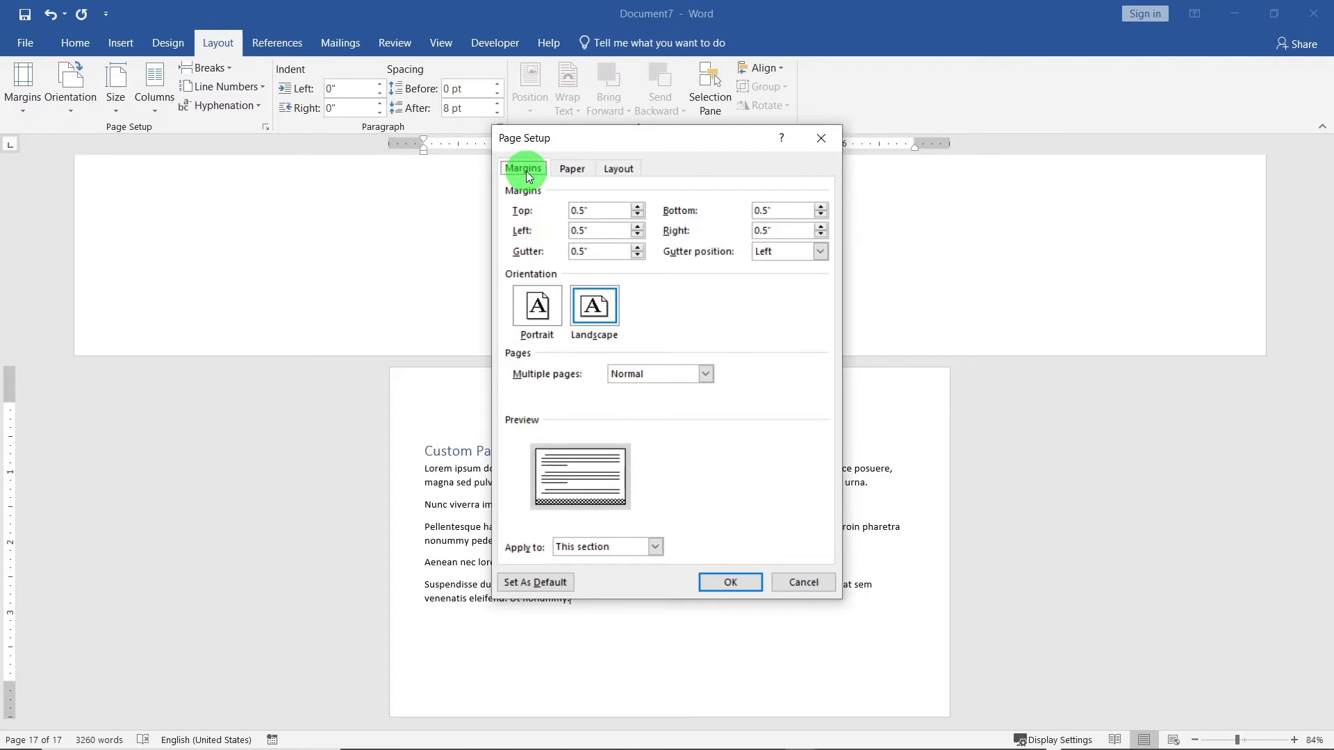
pyautogui.click(572, 169)
pyautogui.click(618, 168)
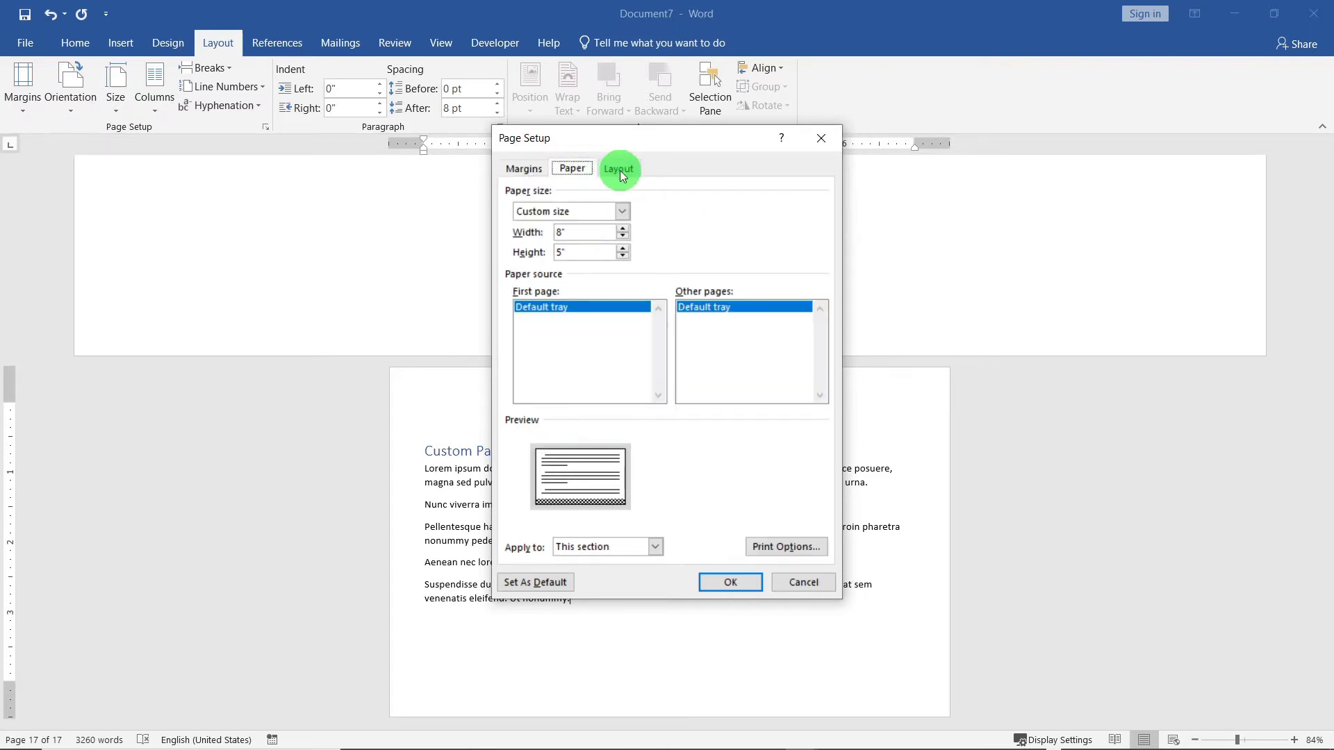
pyautogui.click(822, 141)
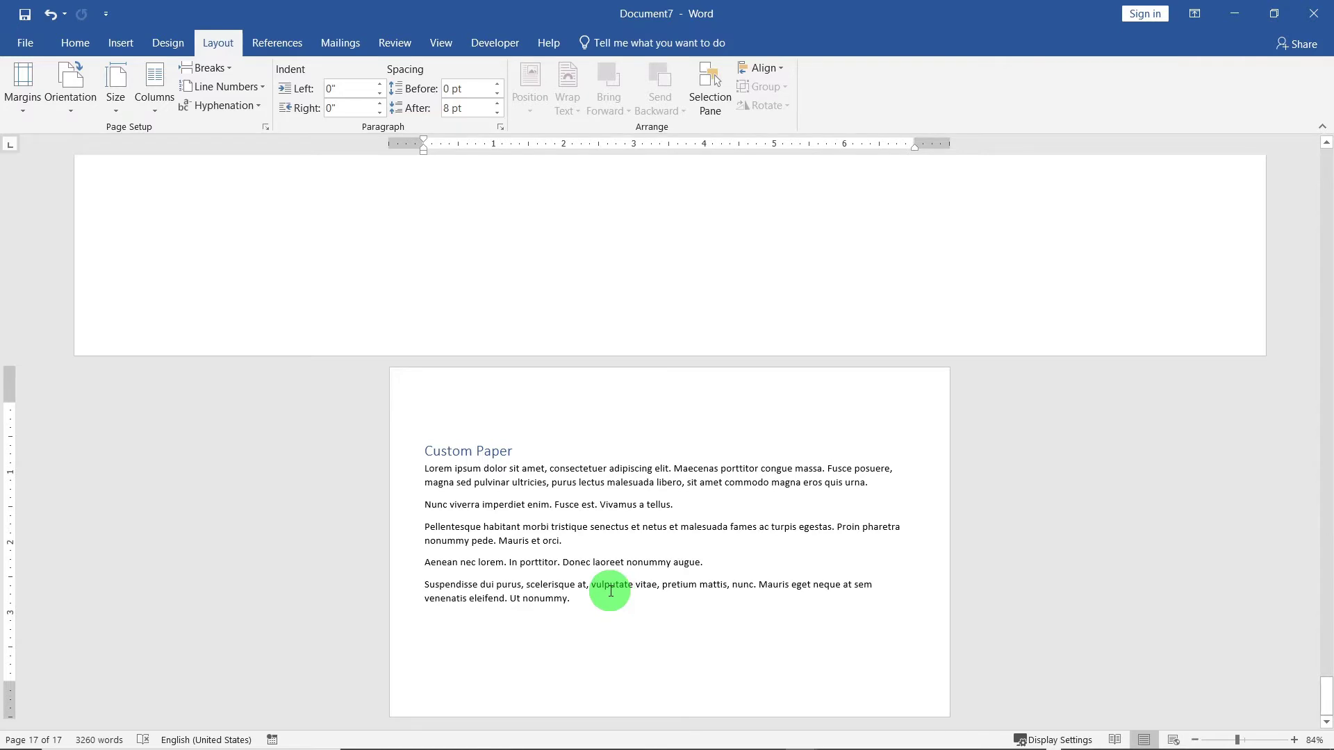
# Step: Look through the document's print preview back to the first page and open Page Setup from the print settings
pyautogui.hotkey('ctrl', 'p')
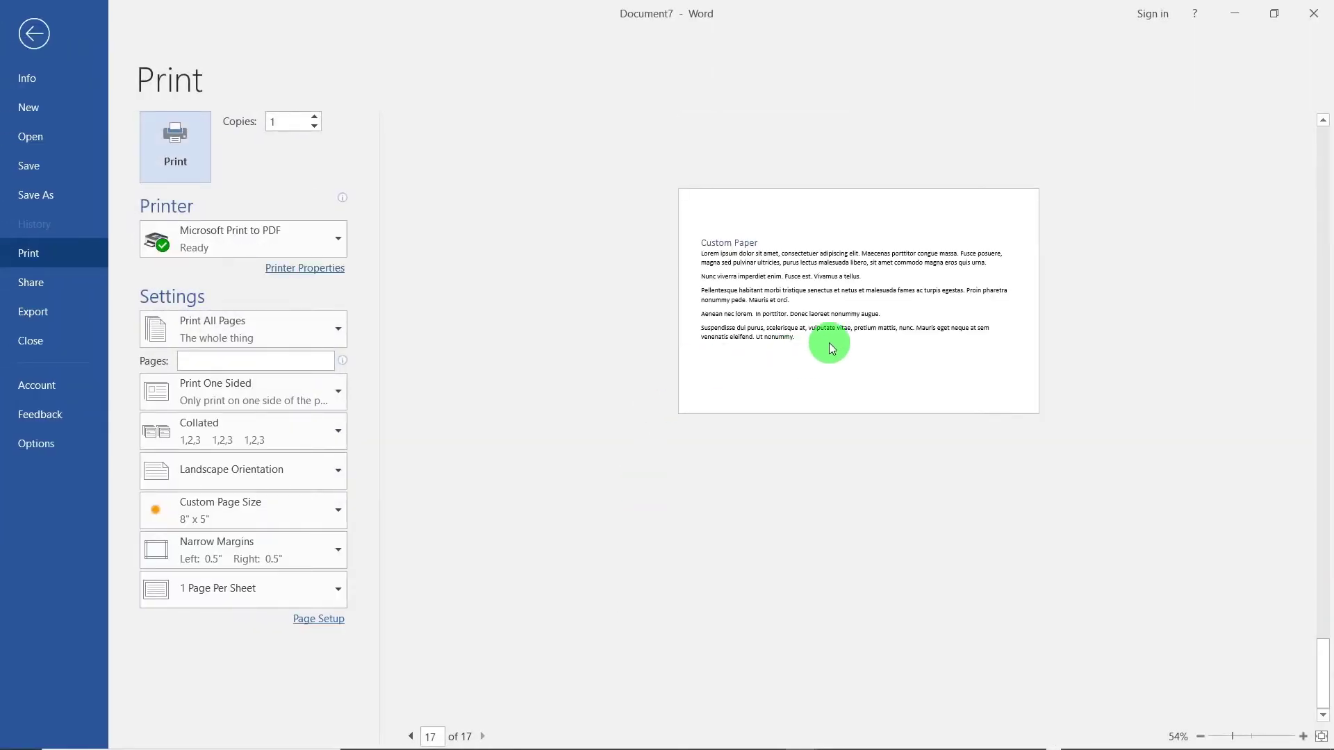
pyautogui.scroll(16, 828, 343)
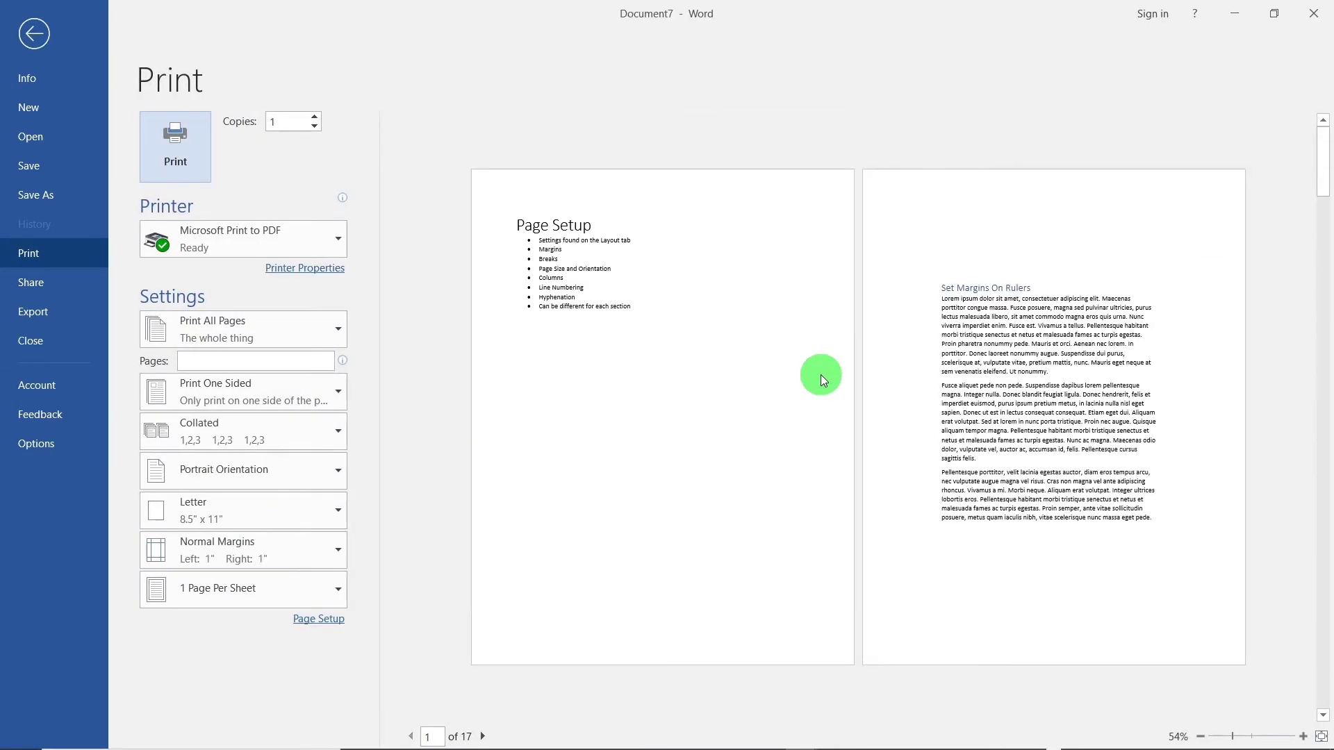
pyautogui.click(707, 295)
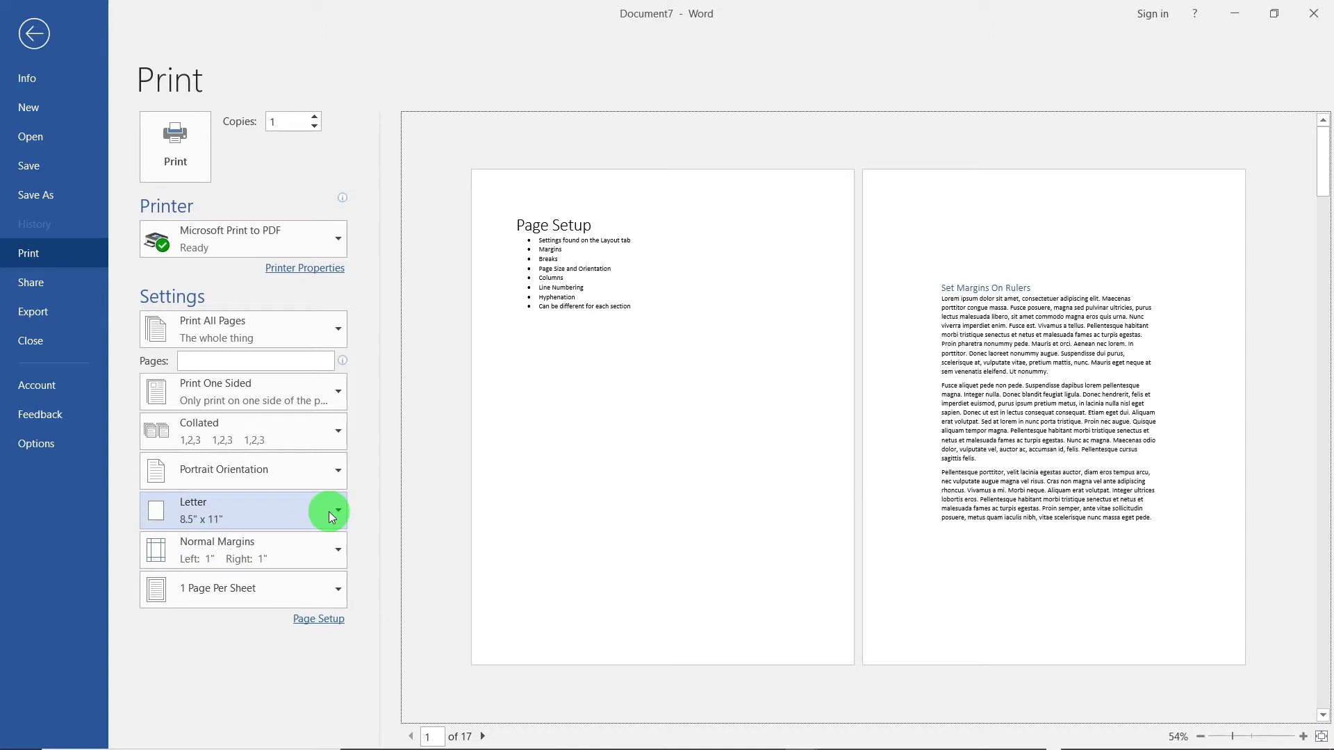
pyautogui.click(327, 622)
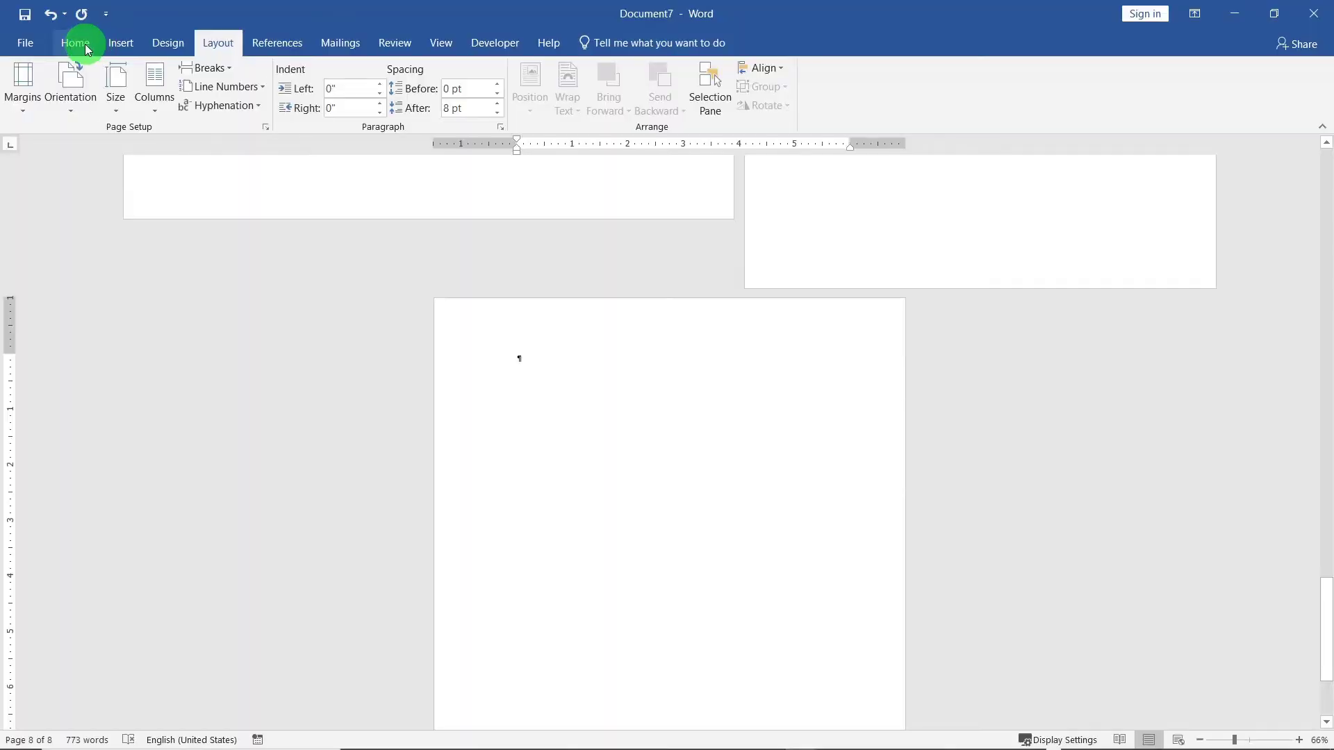
# Step: Add a Heading 1 reading "Columns" on the empty last page and generate filler paragraphs below it with =lorem(10)
pyautogui.click(77, 40)
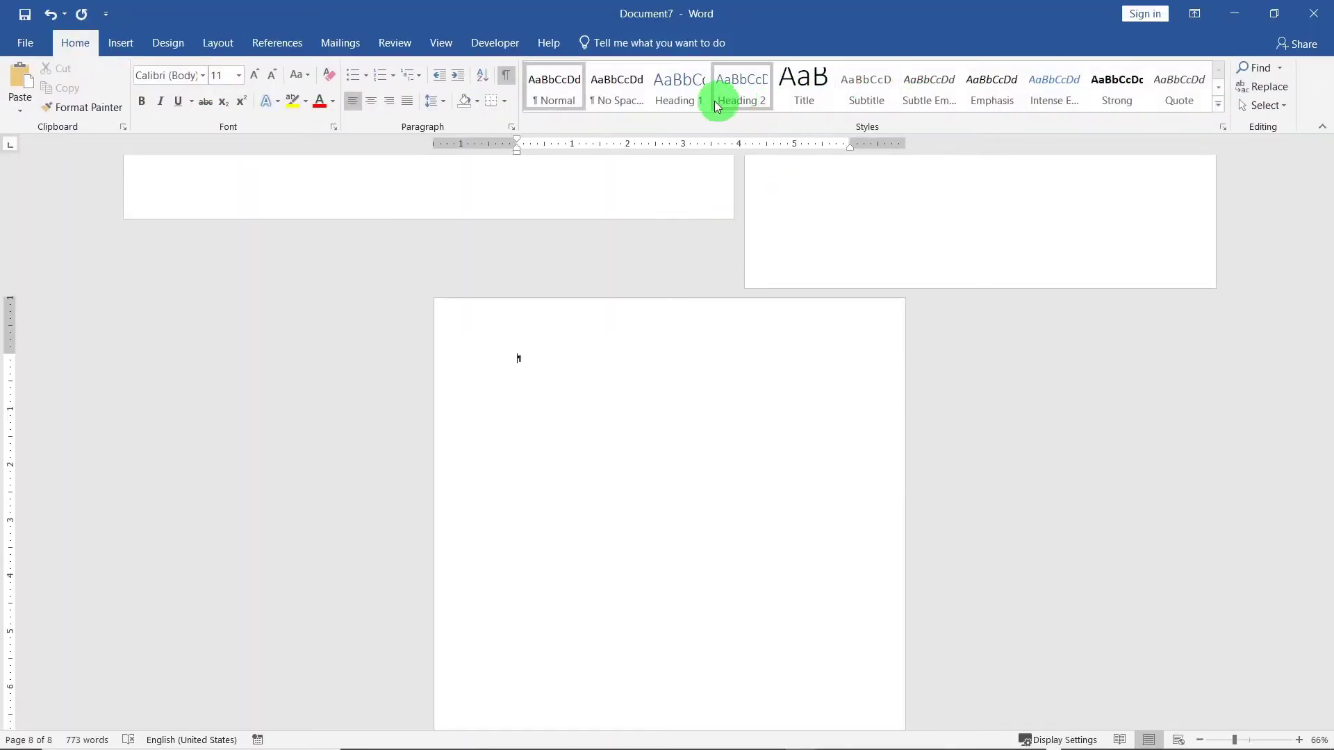
pyautogui.click(668, 98)
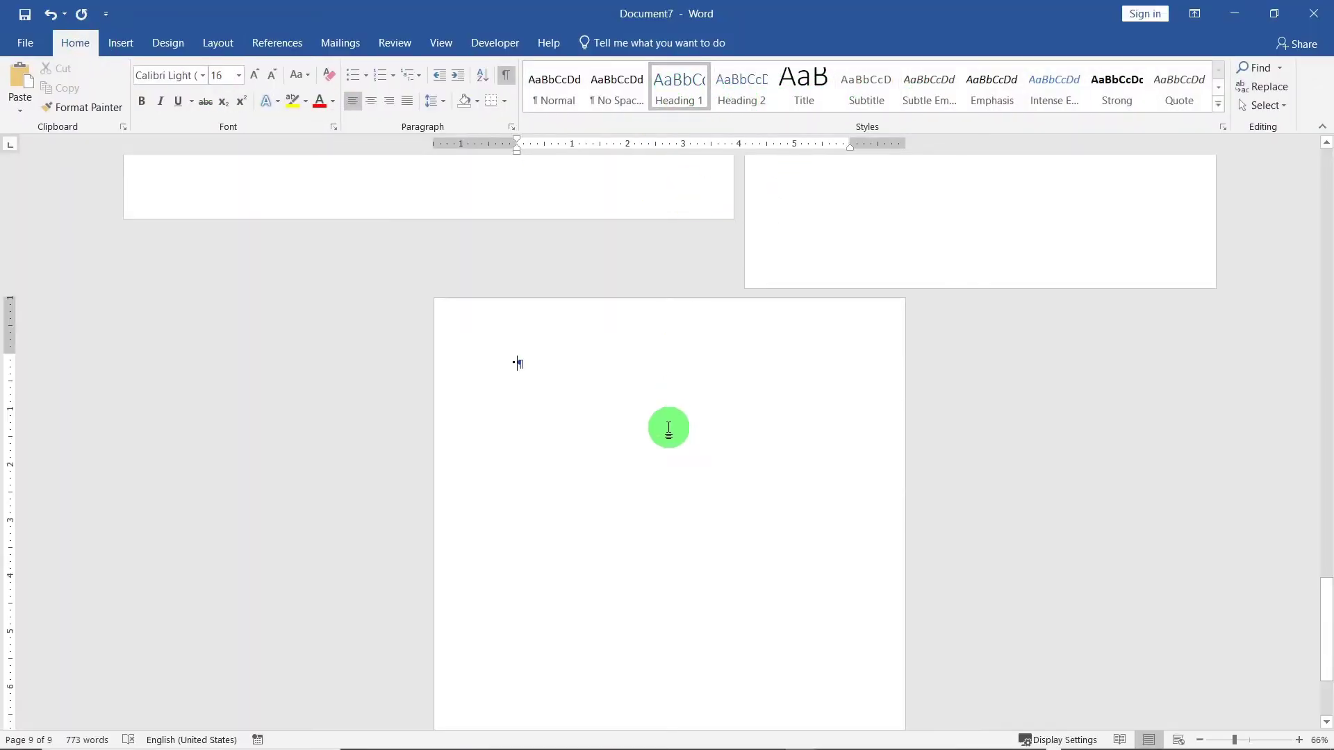
pyautogui.write('Columns')
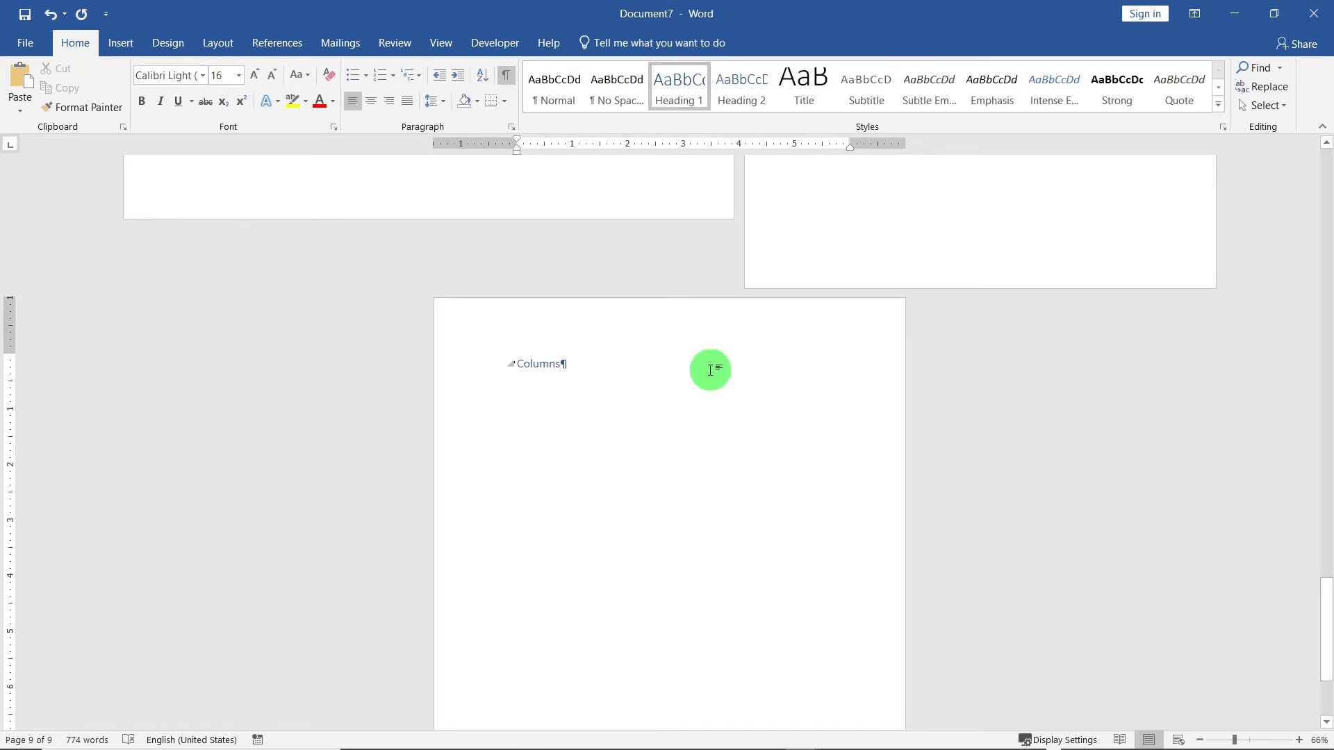
pyautogui.press('Return')
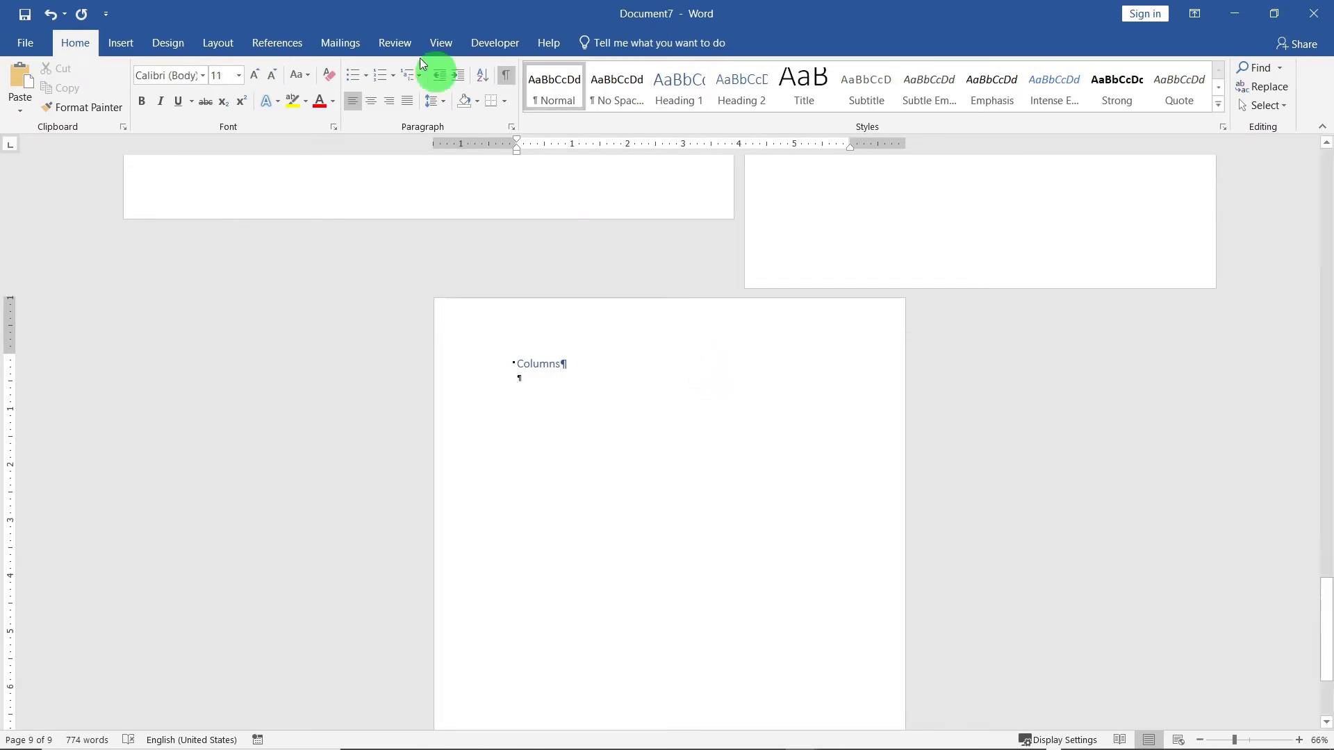
pyautogui.write('=lorem()')
pyautogui.scroll(-1, 606, 350)
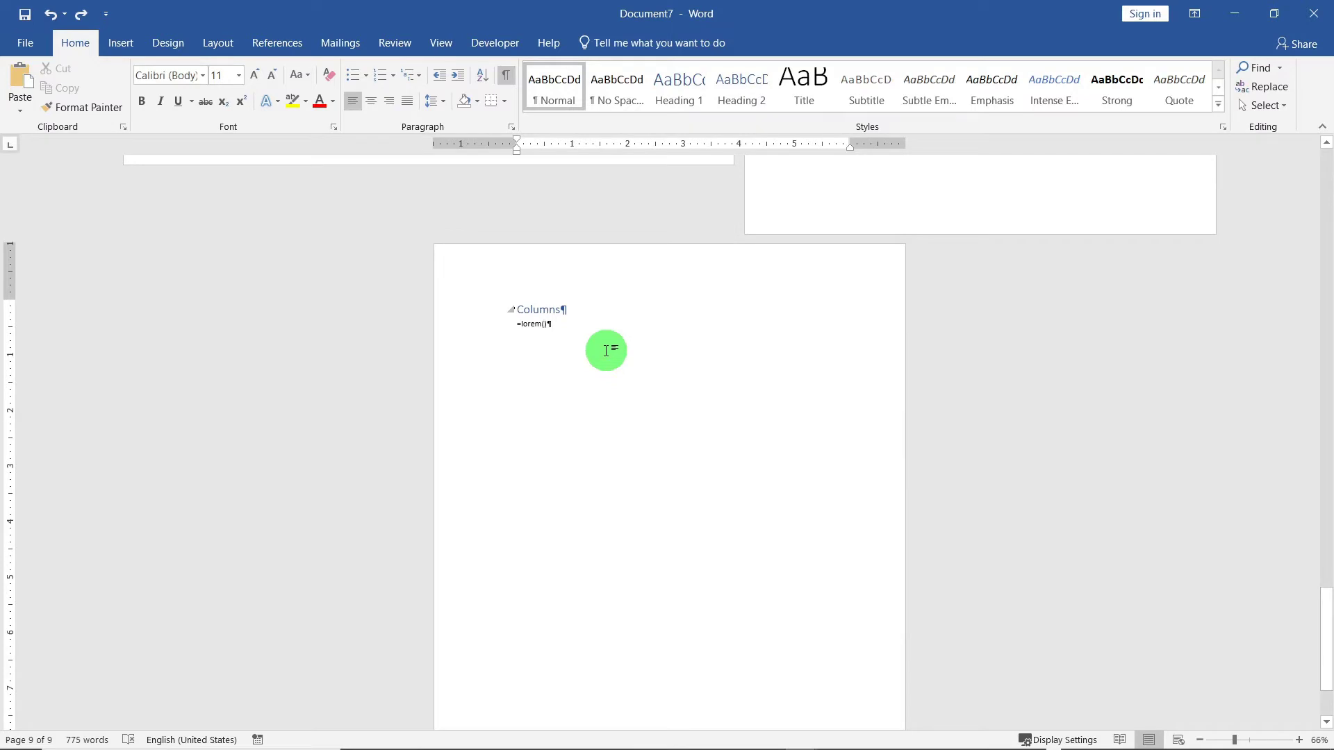
pyautogui.press('Left')
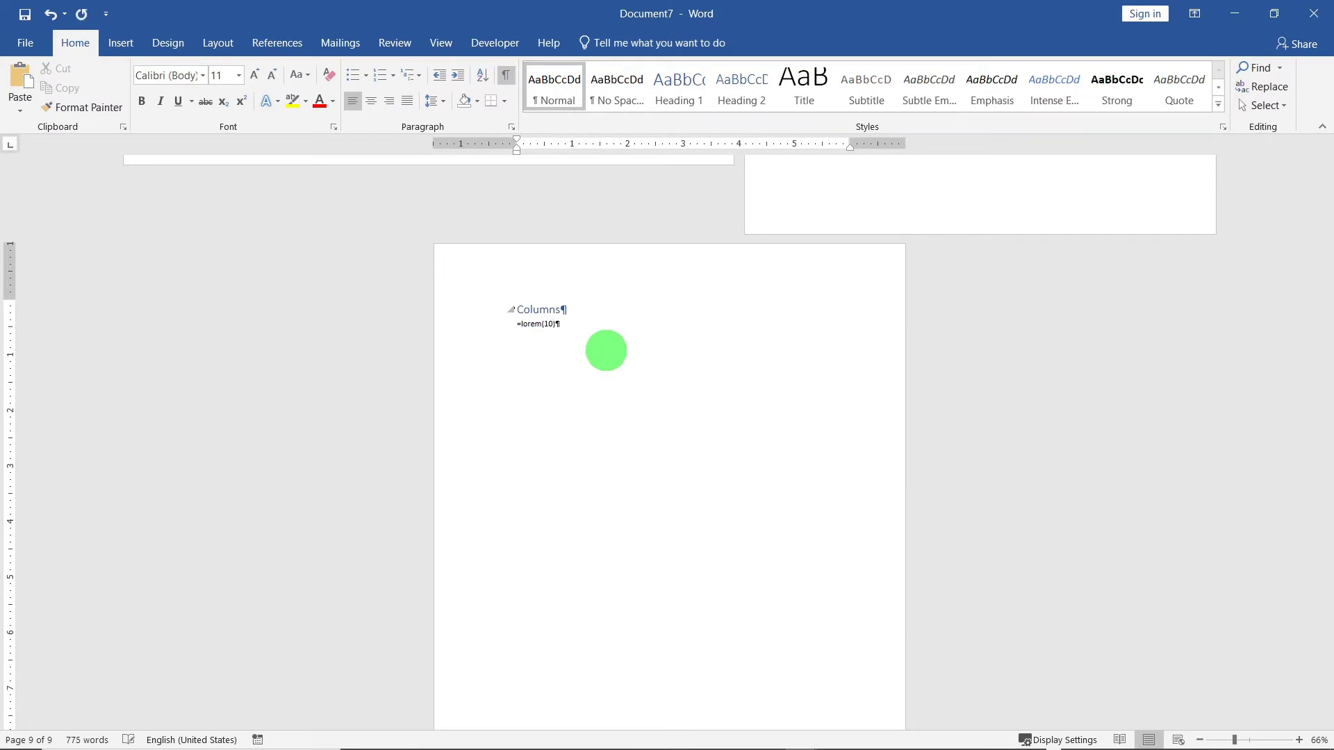
pyautogui.press('Return')
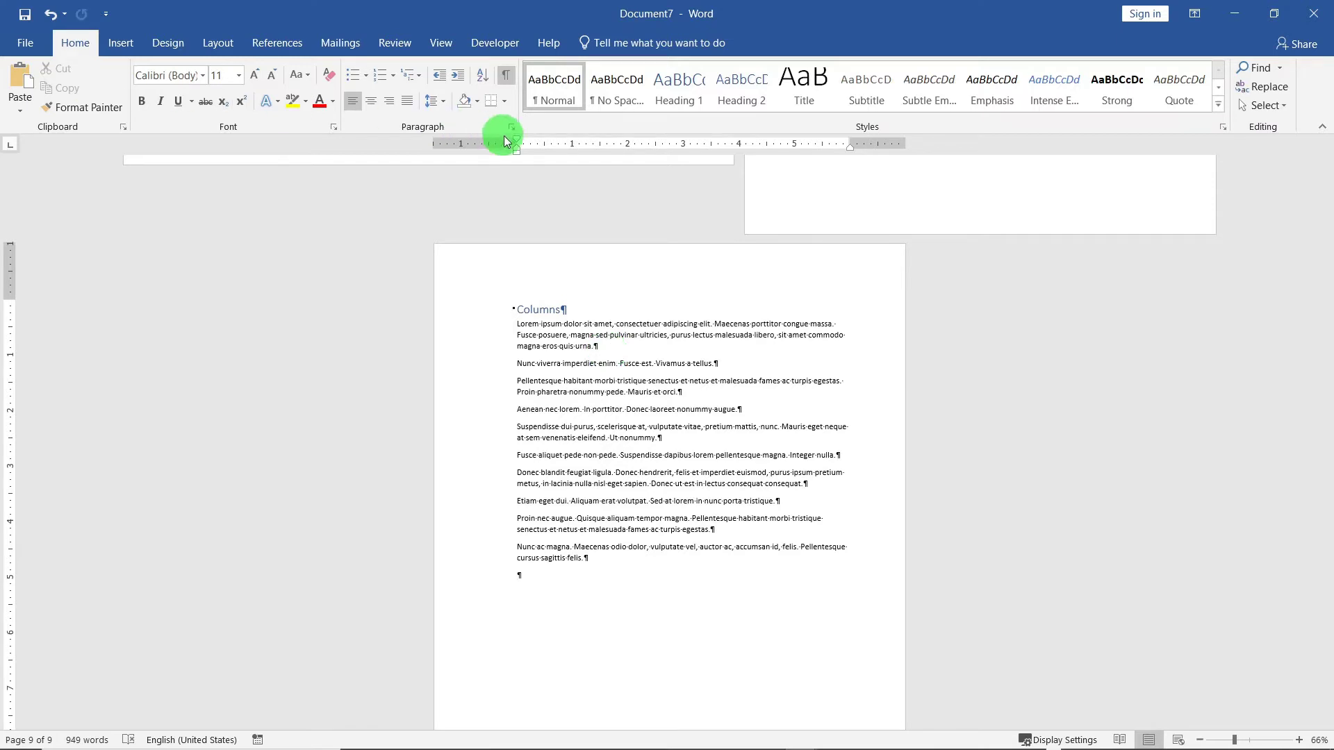
# Step: Zoom the document view to Page Width
pyautogui.click(438, 43)
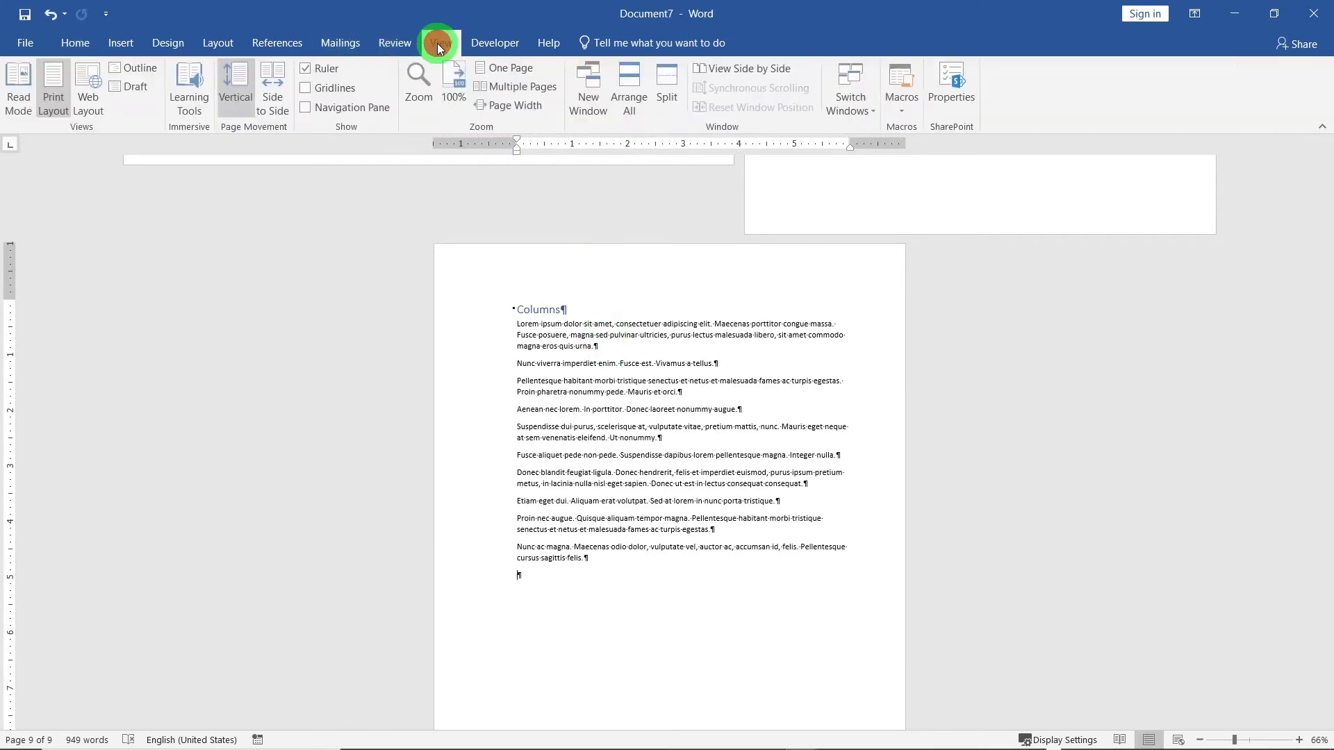
pyautogui.click(500, 106)
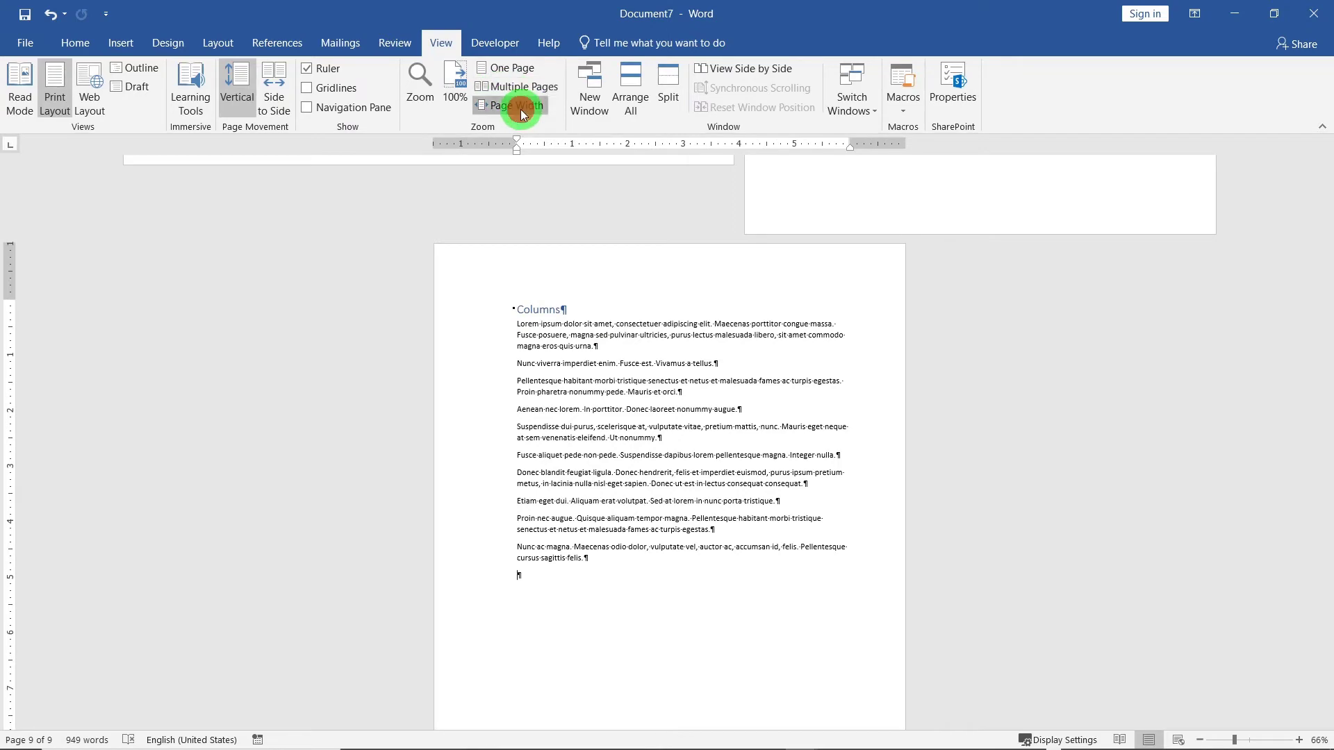
# Step: Narrow the "Columns" section's margins with a margin preset giving a 1" left and 0.5" right margin
pyautogui.scroll(4, 847, 490)
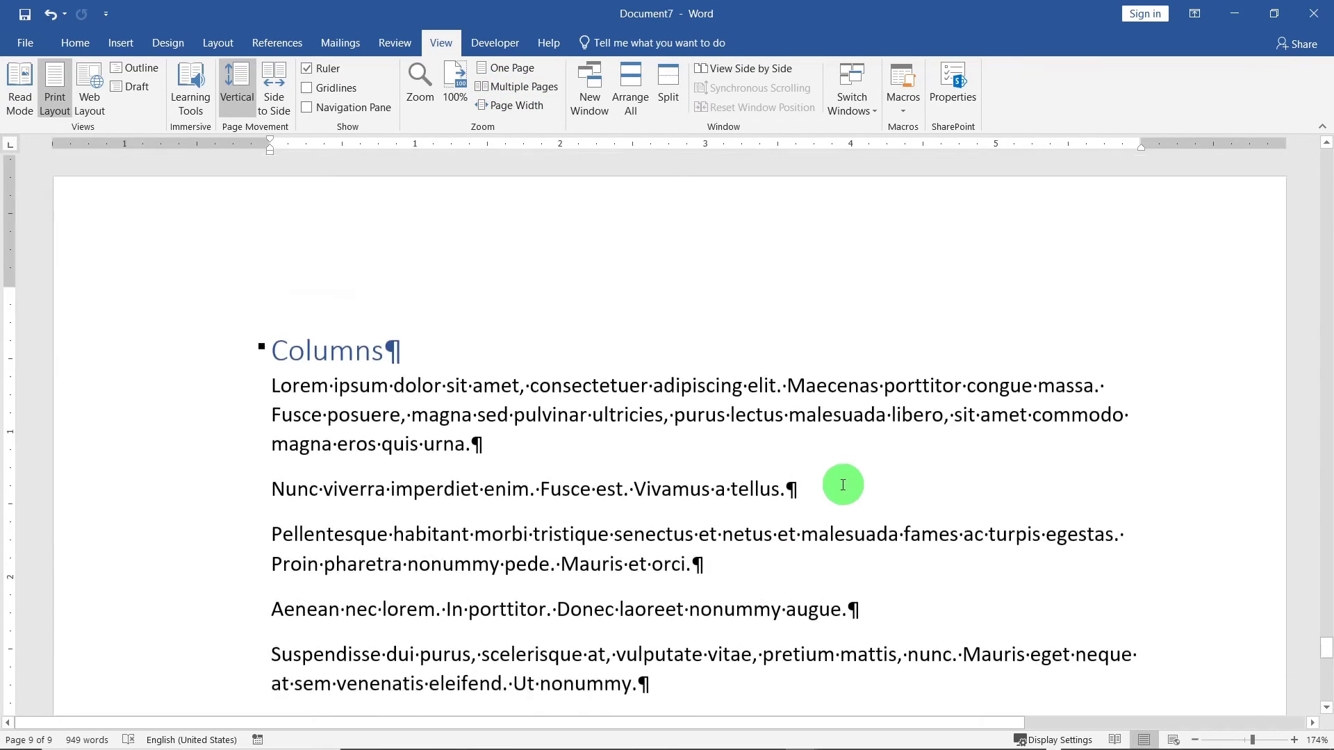
pyautogui.hotkey('alt', 'p')
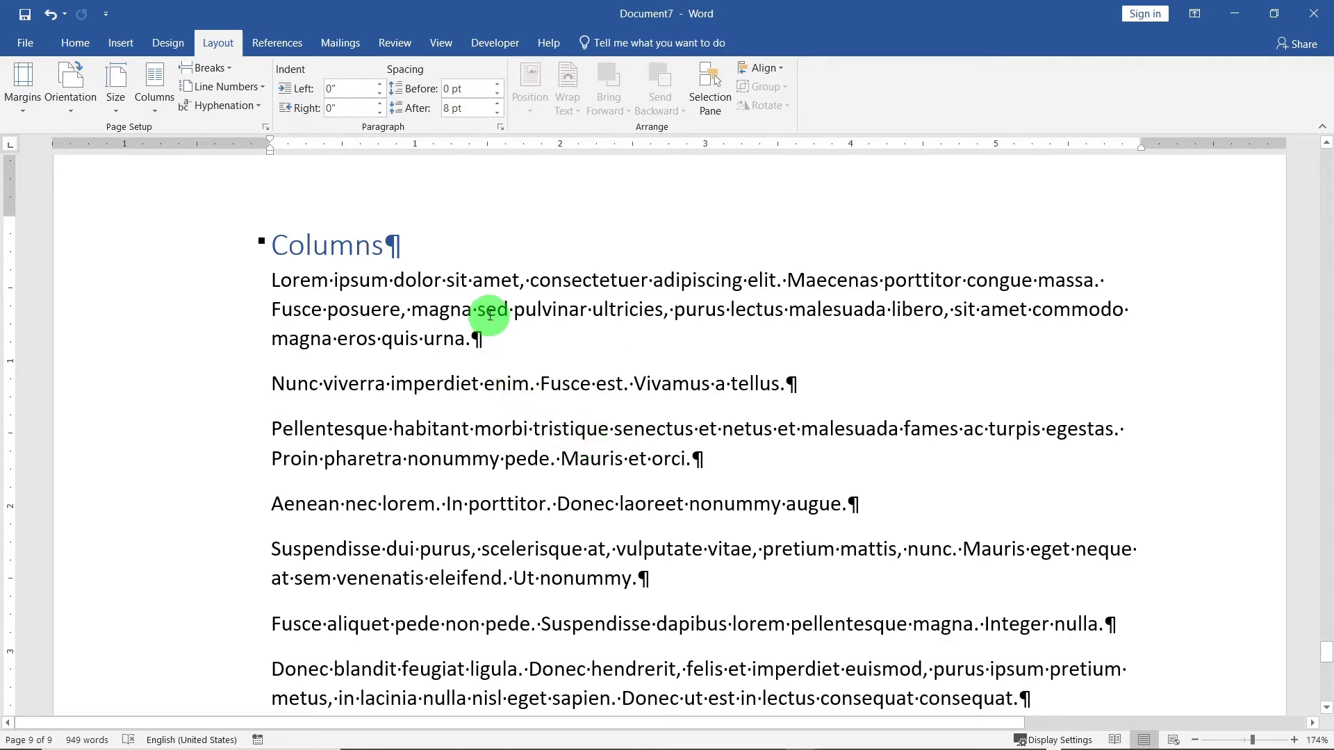
pyautogui.click(512, 345)
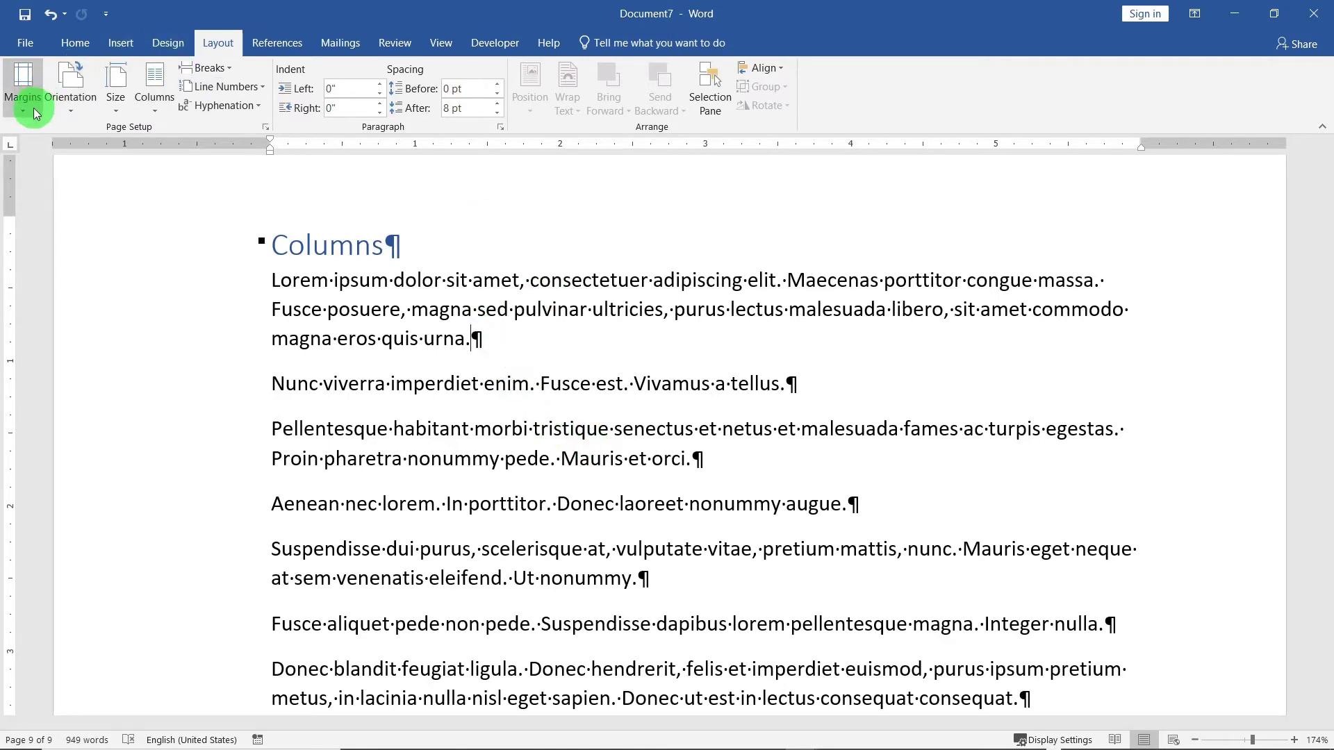
pyautogui.click(23, 87)
pyautogui.click(72, 196)
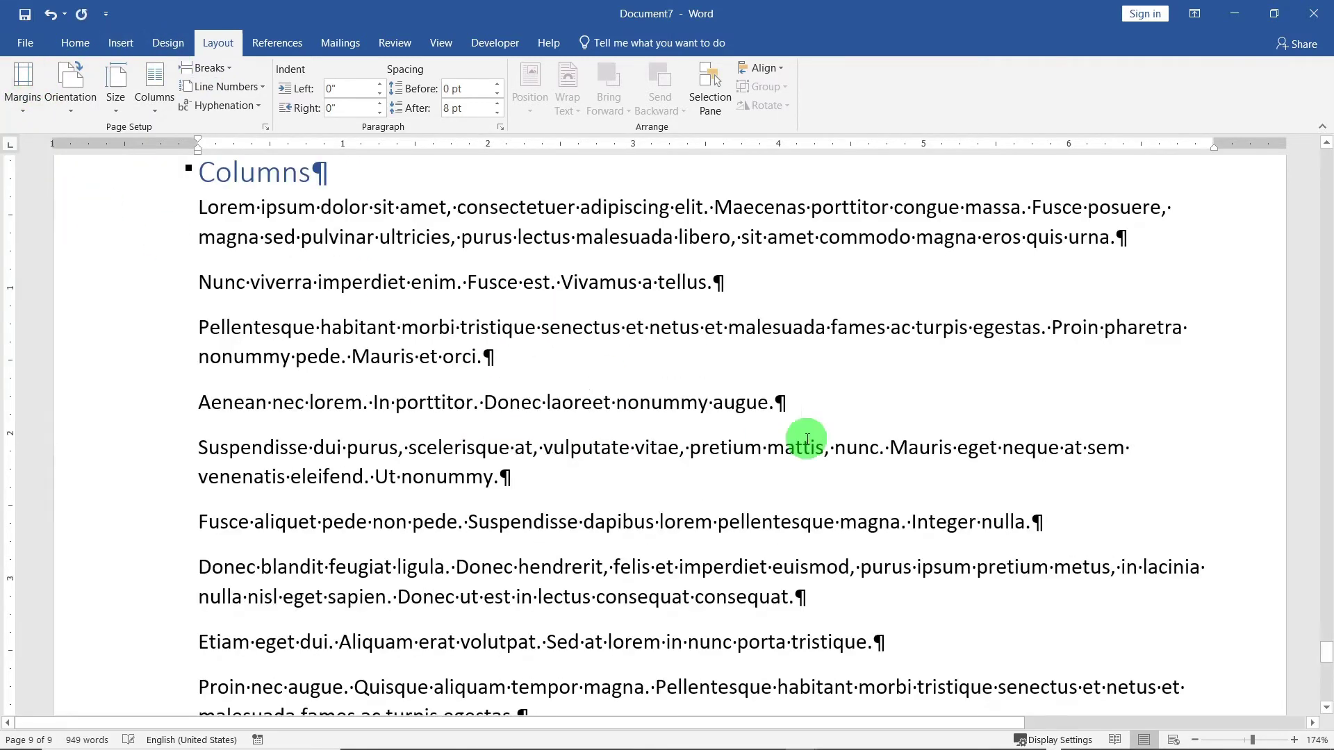
# Step: Lay out the "Columns" section in three columns
pyautogui.scroll(2, 863, 513)
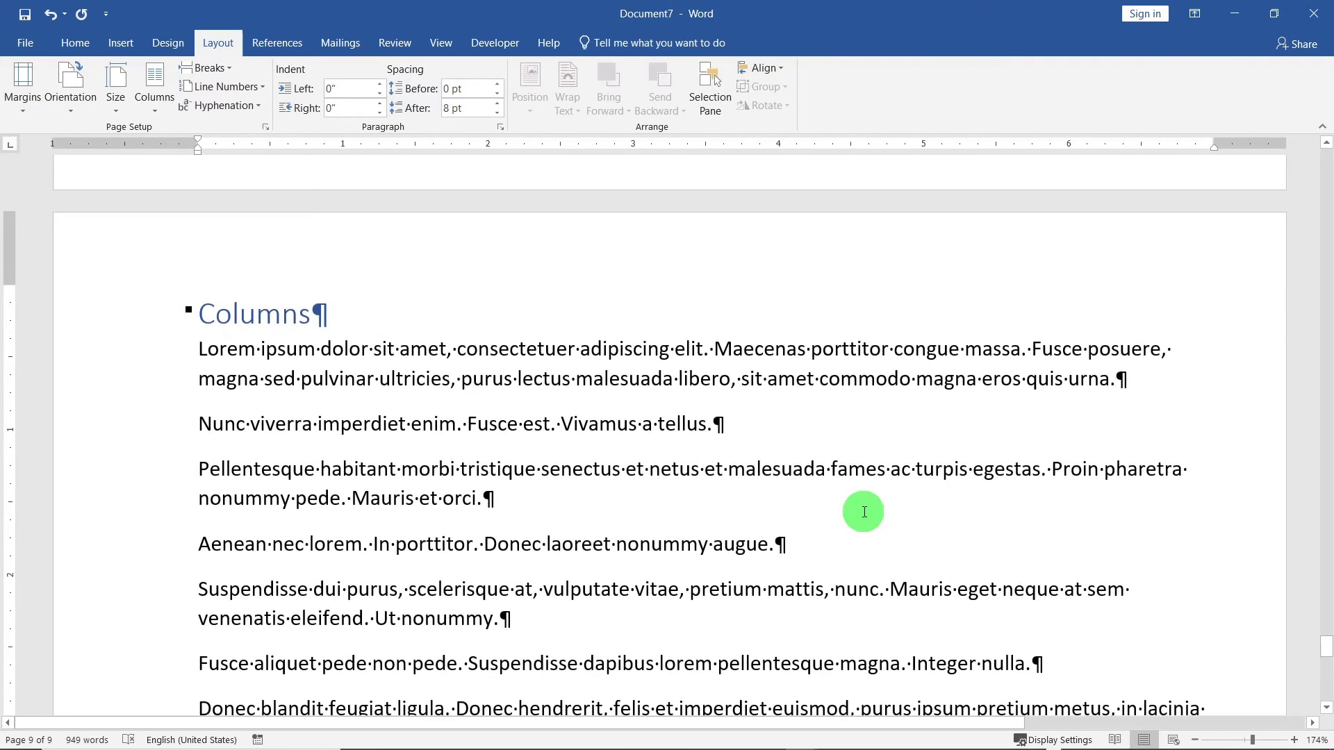
pyautogui.scroll(-1, 864, 512)
pyautogui.click(351, 239)
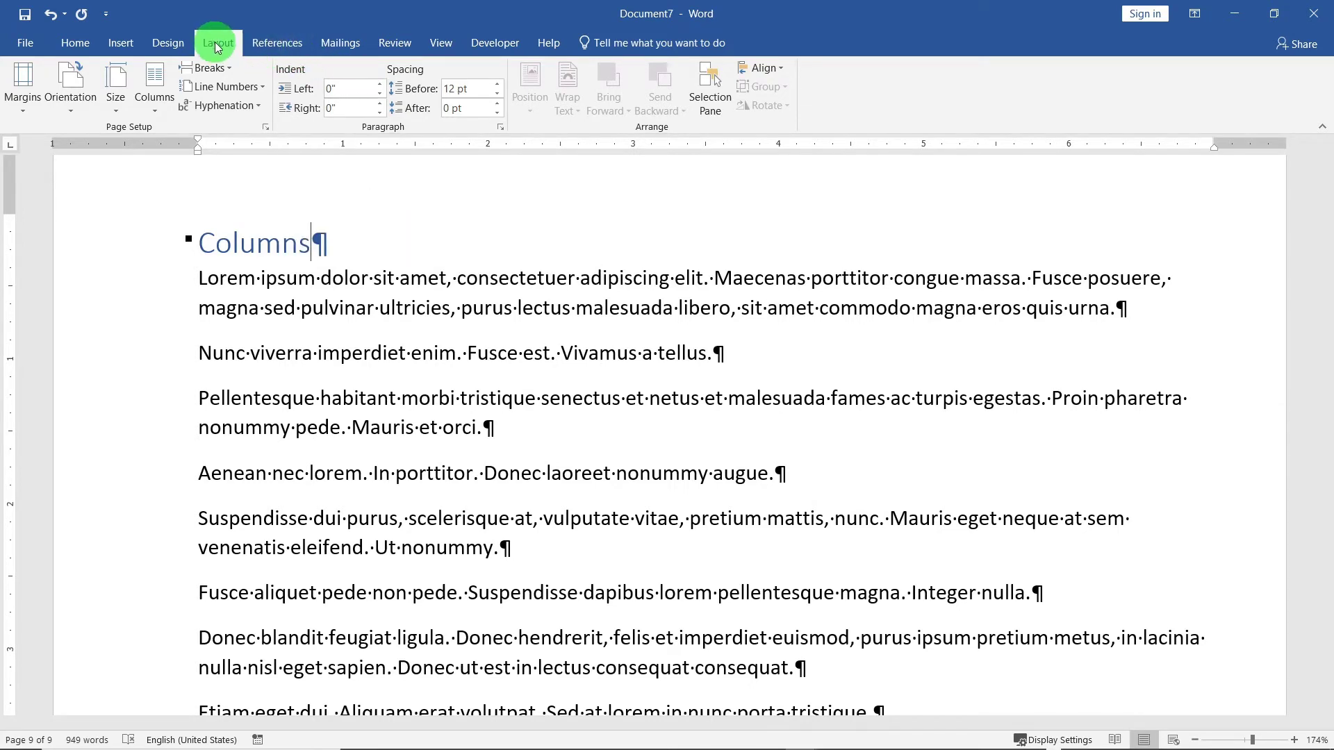
pyautogui.click(155, 115)
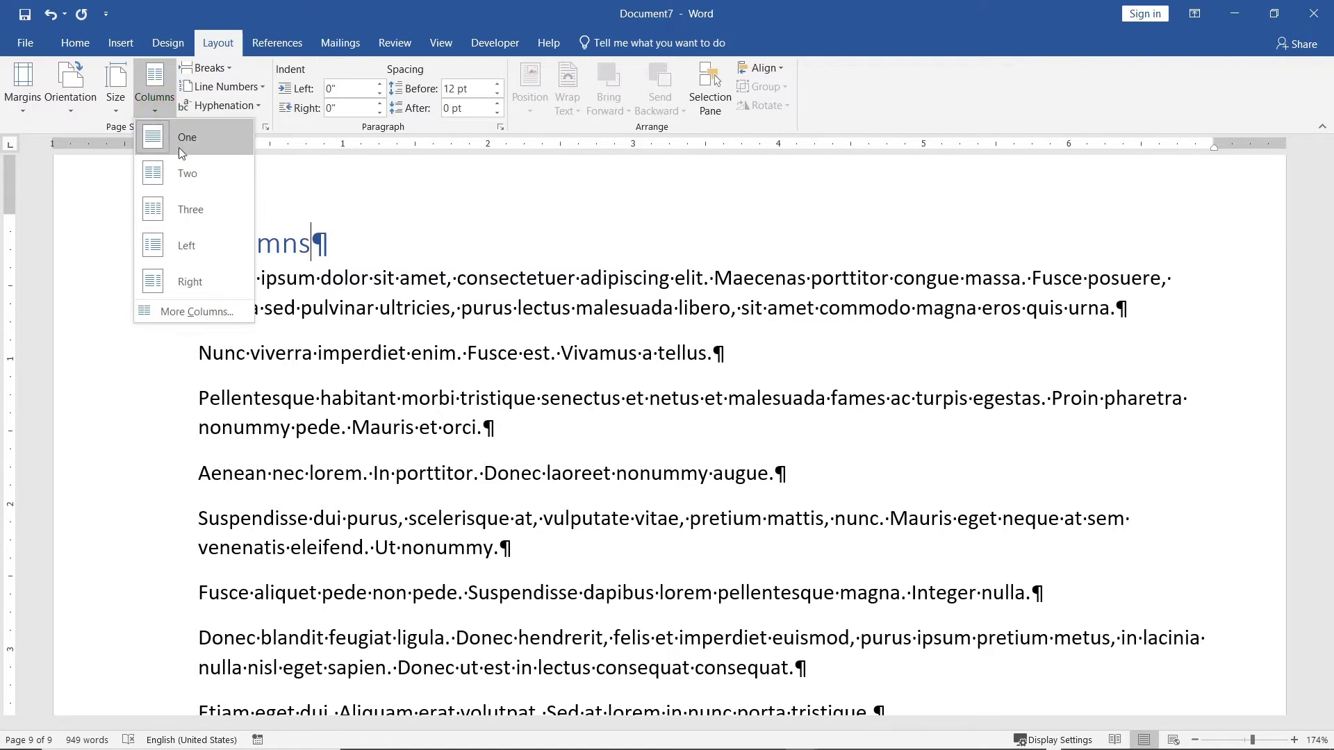
pyautogui.click(200, 211)
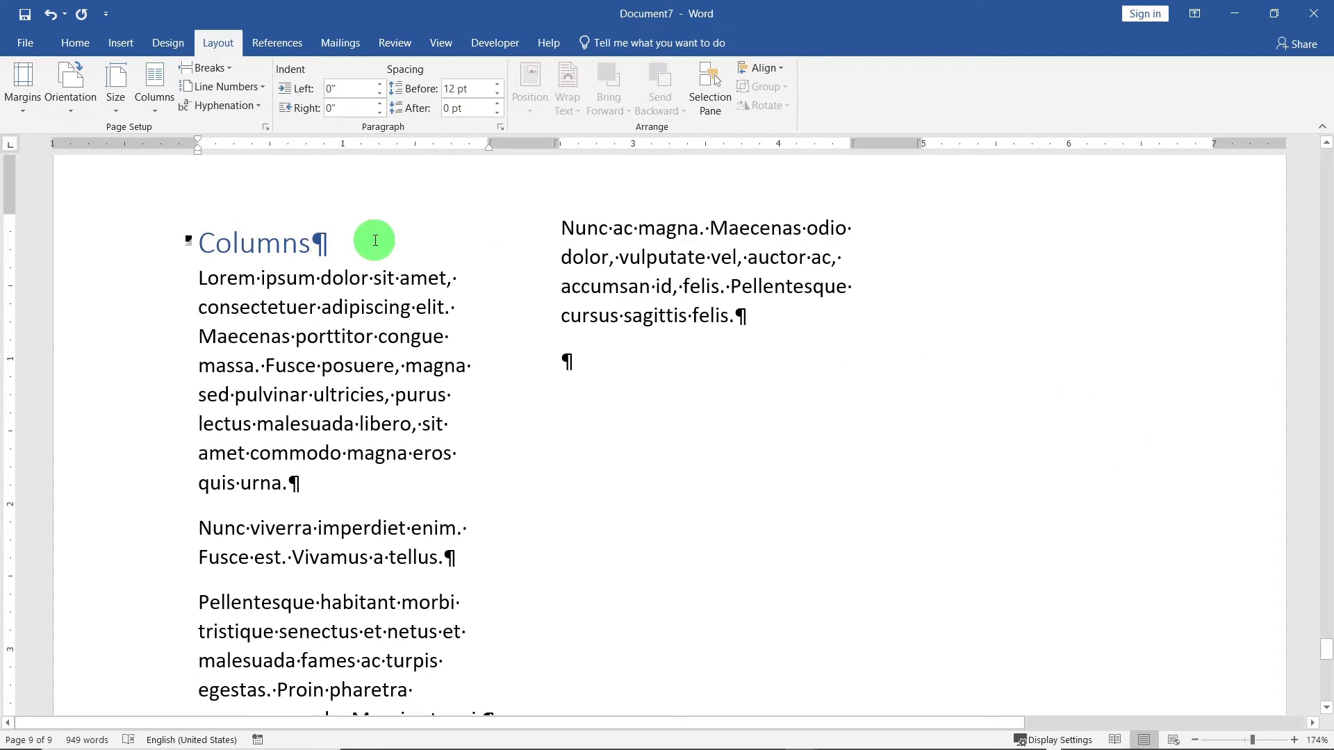
# Step: Change the "Columns" section to landscape orientation and zoom the view to One Page
pyautogui.scroll(-10, 449, 263)
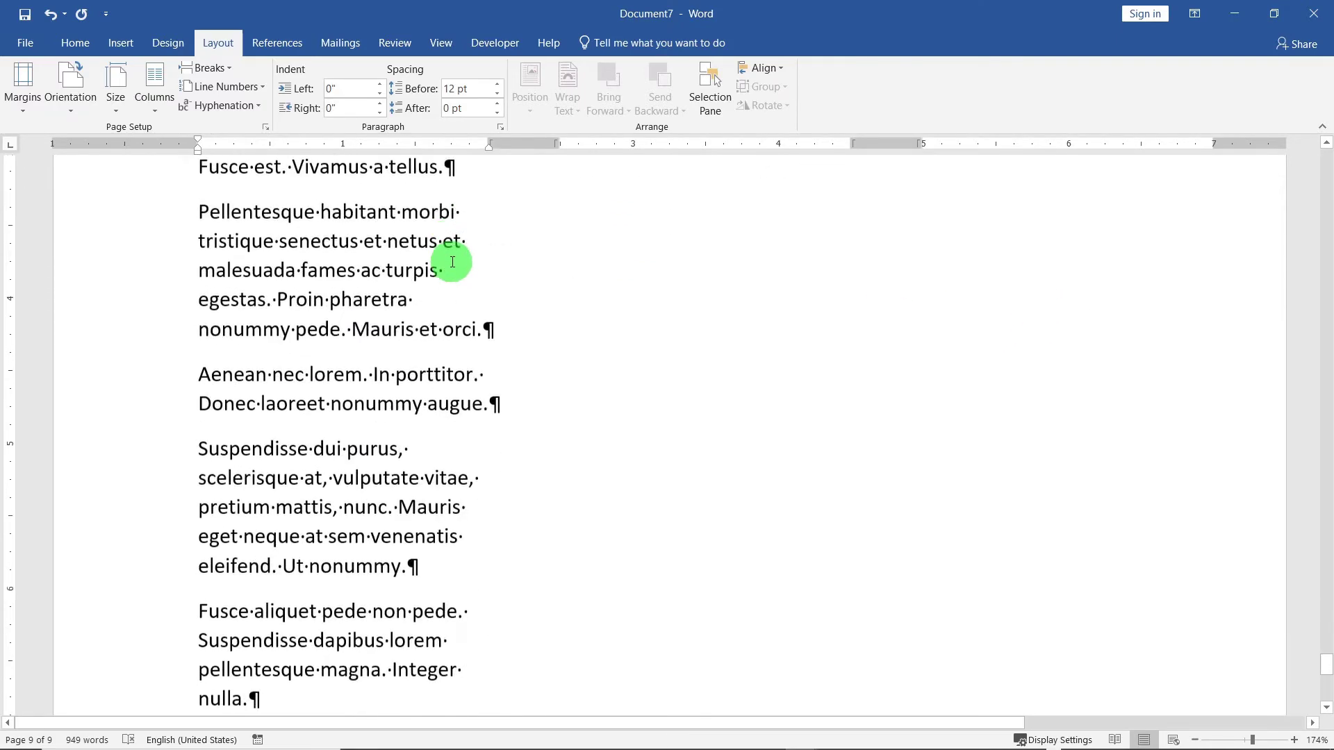
pyautogui.scroll(-7, 458, 264)
pyautogui.scroll(16, 476, 321)
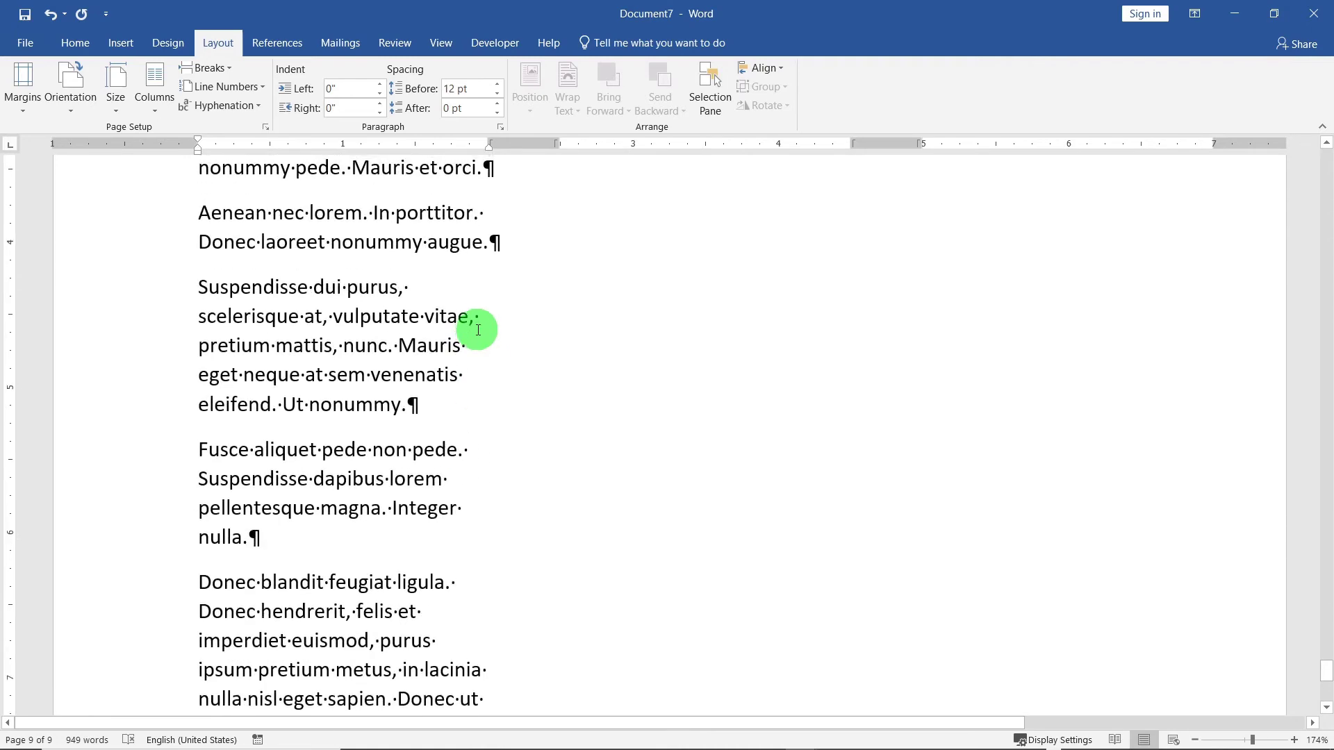
pyautogui.scroll(4, 477, 327)
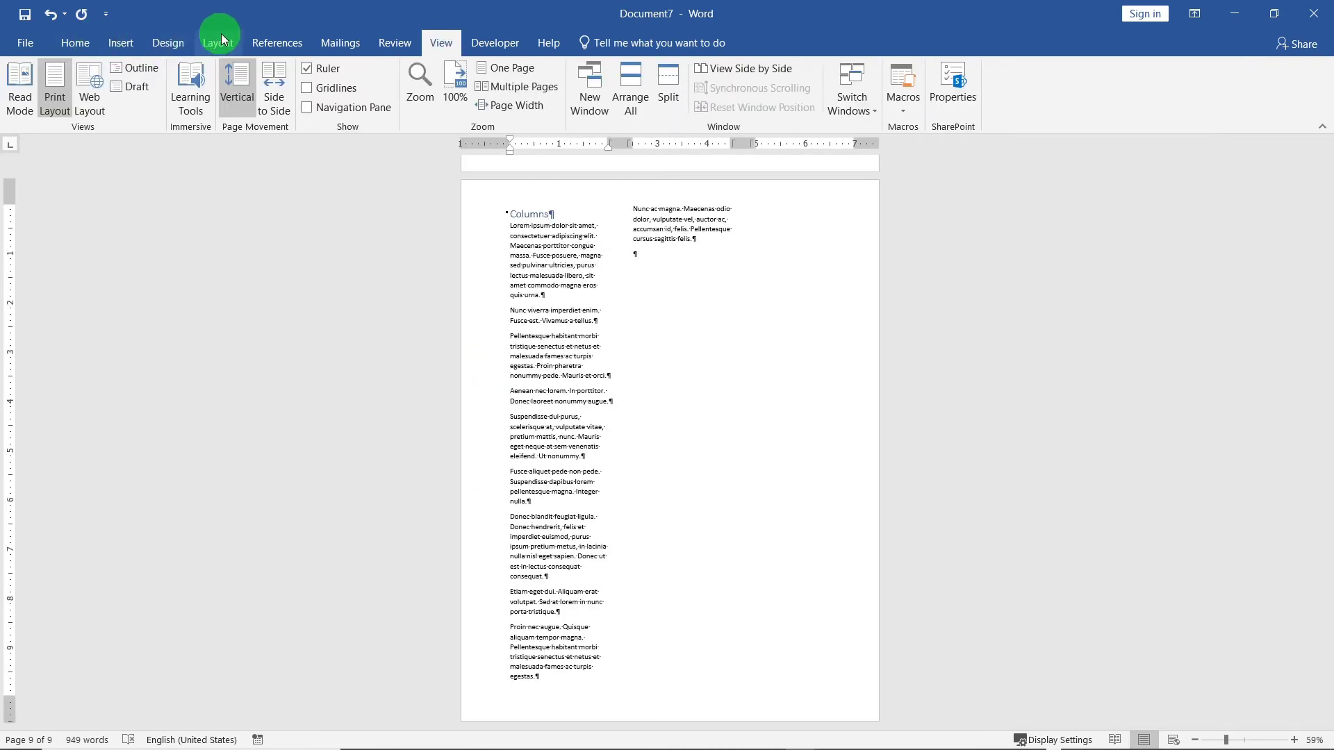
pyautogui.click(215, 42)
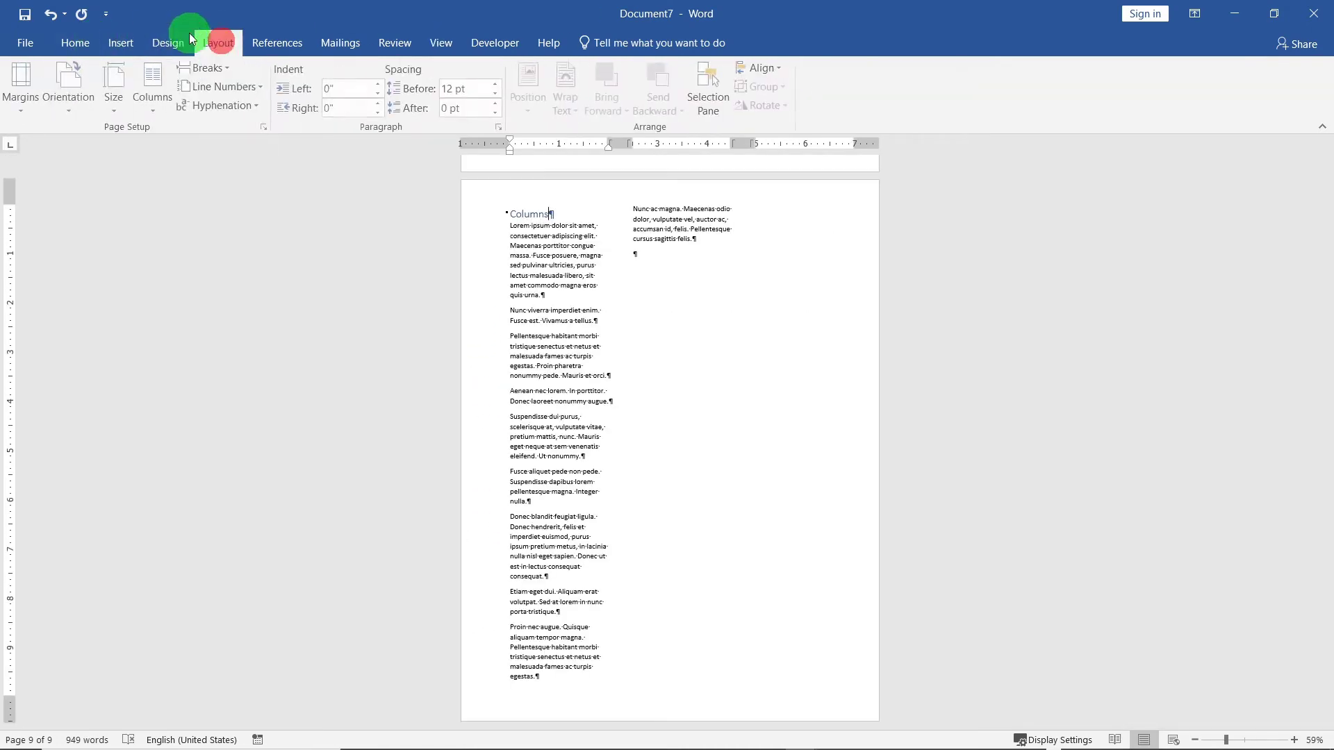
pyautogui.click(76, 101)
pyautogui.click(81, 170)
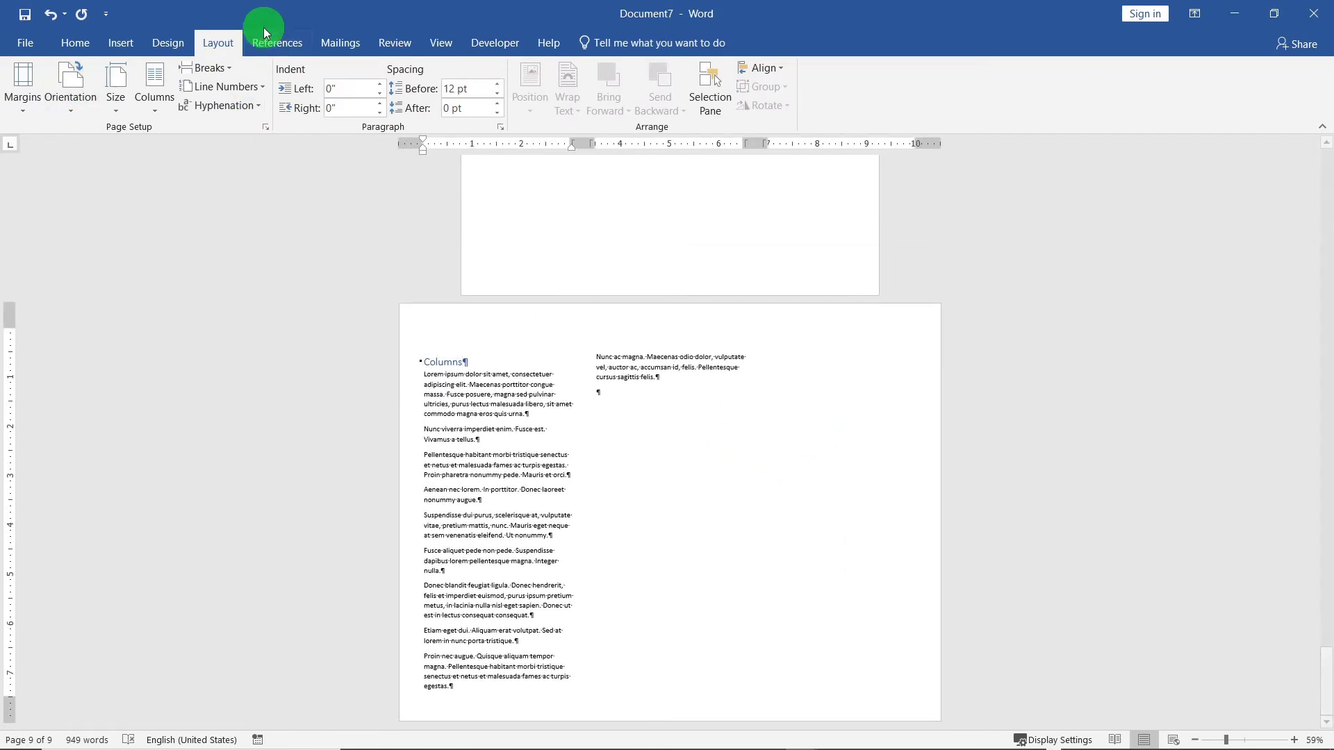
pyautogui.click(438, 41)
pyautogui.click(511, 67)
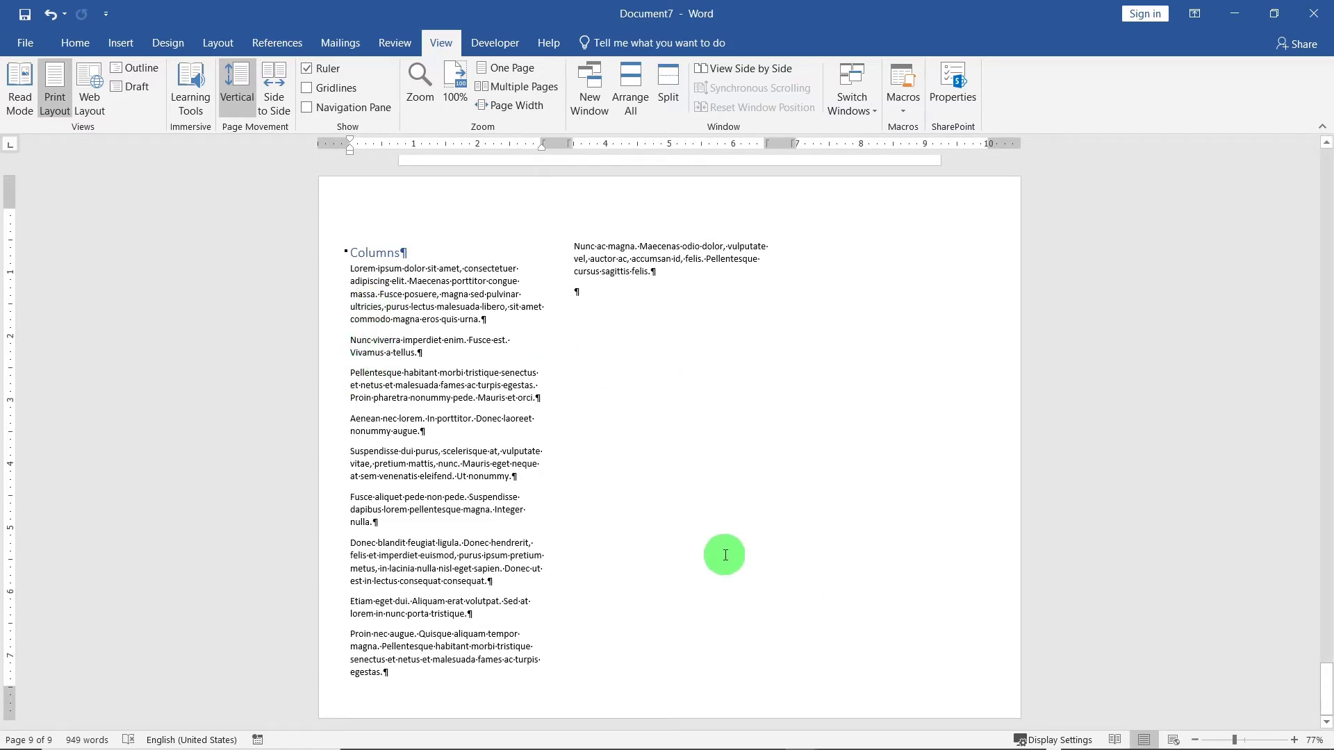
# Step: Insert column breaks before the "Pellentesque habitant" and "Donec blandit" paragraphs to distribute the text over the three columns
pyautogui.click(217, 43)
pyautogui.click(200, 69)
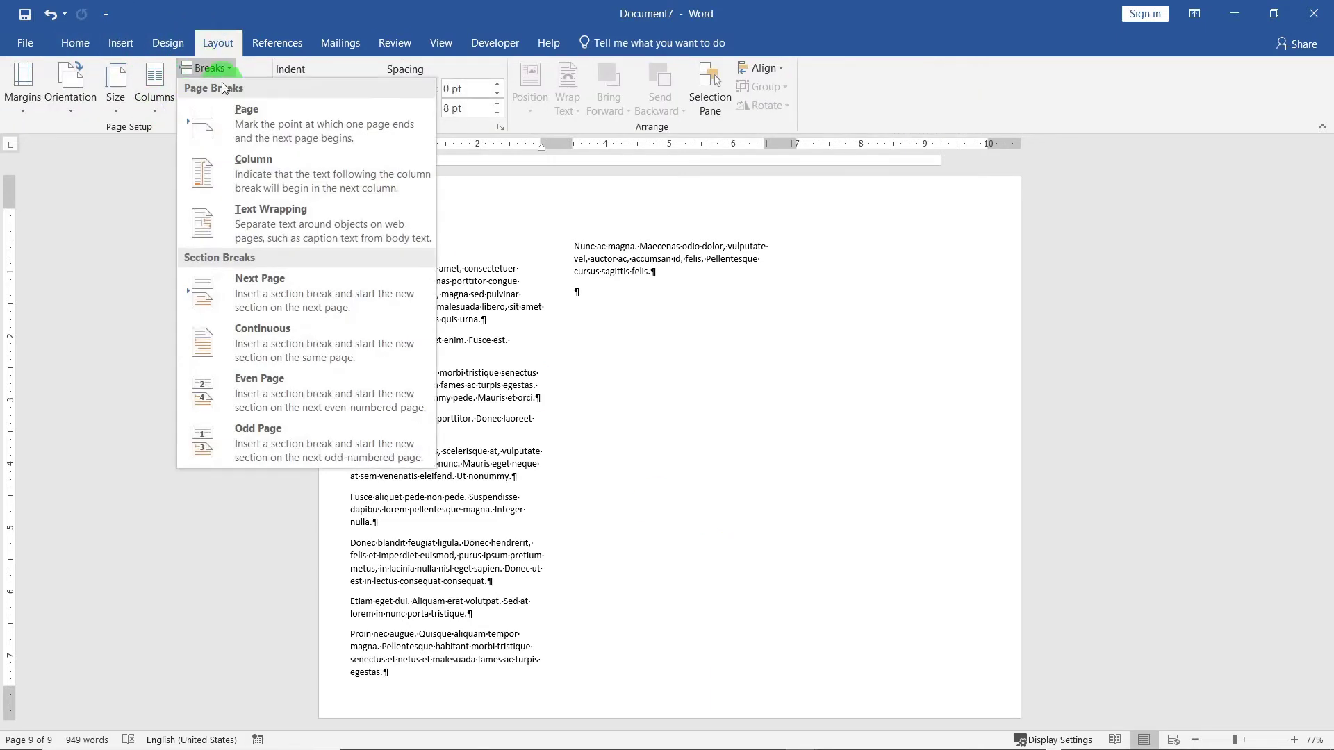
pyautogui.click(292, 183)
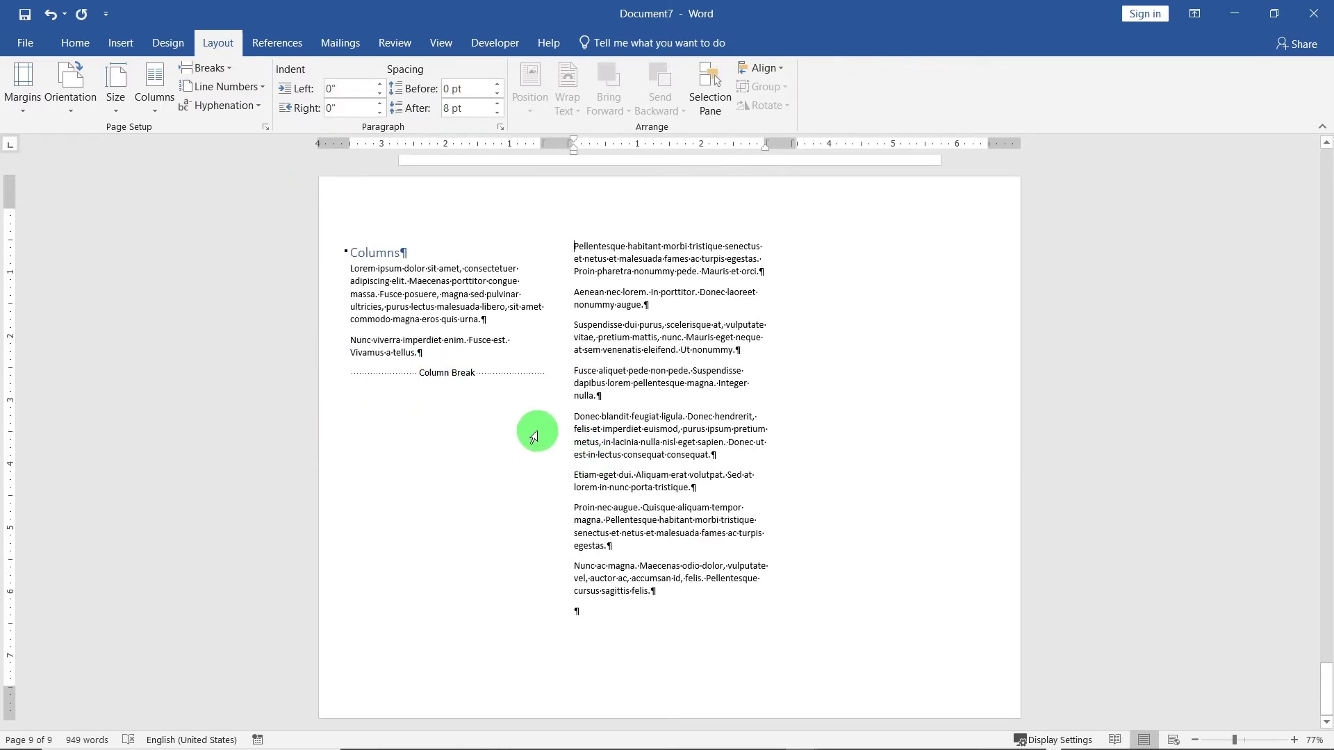
pyautogui.click(574, 417)
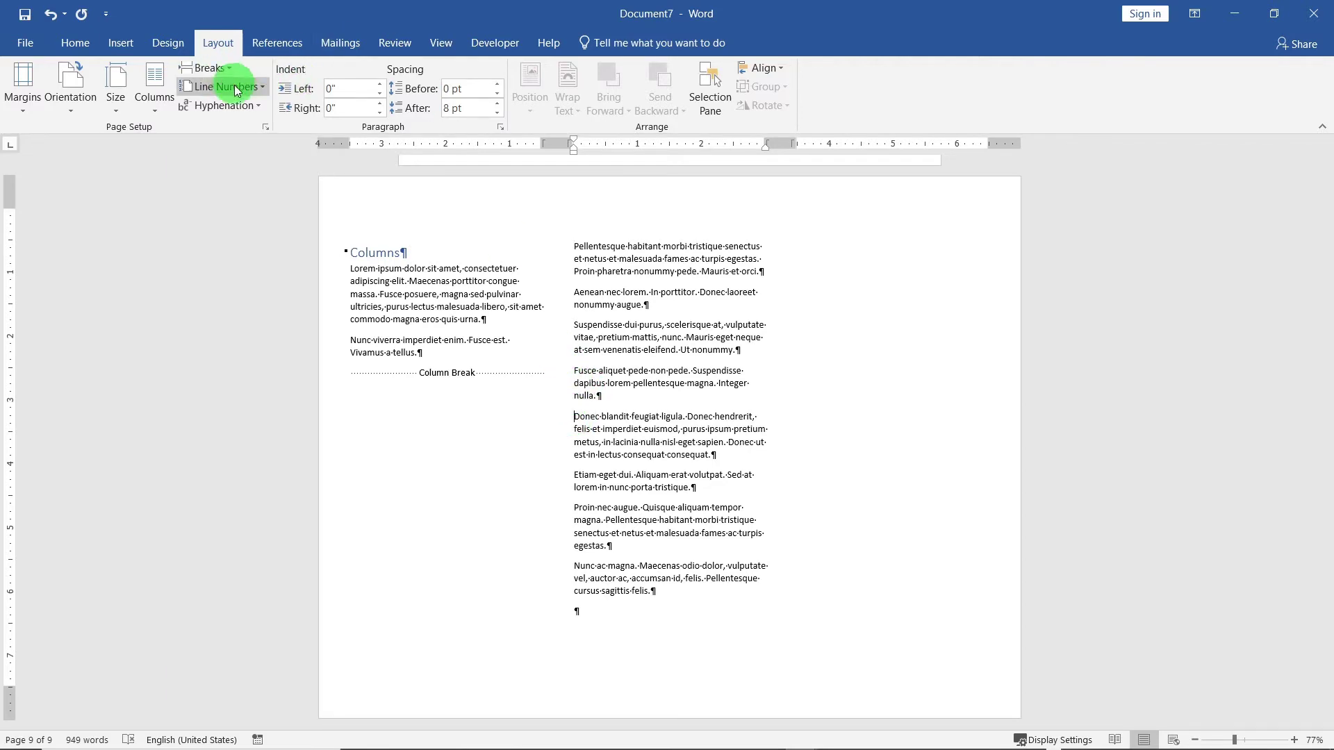
pyautogui.click(218, 69)
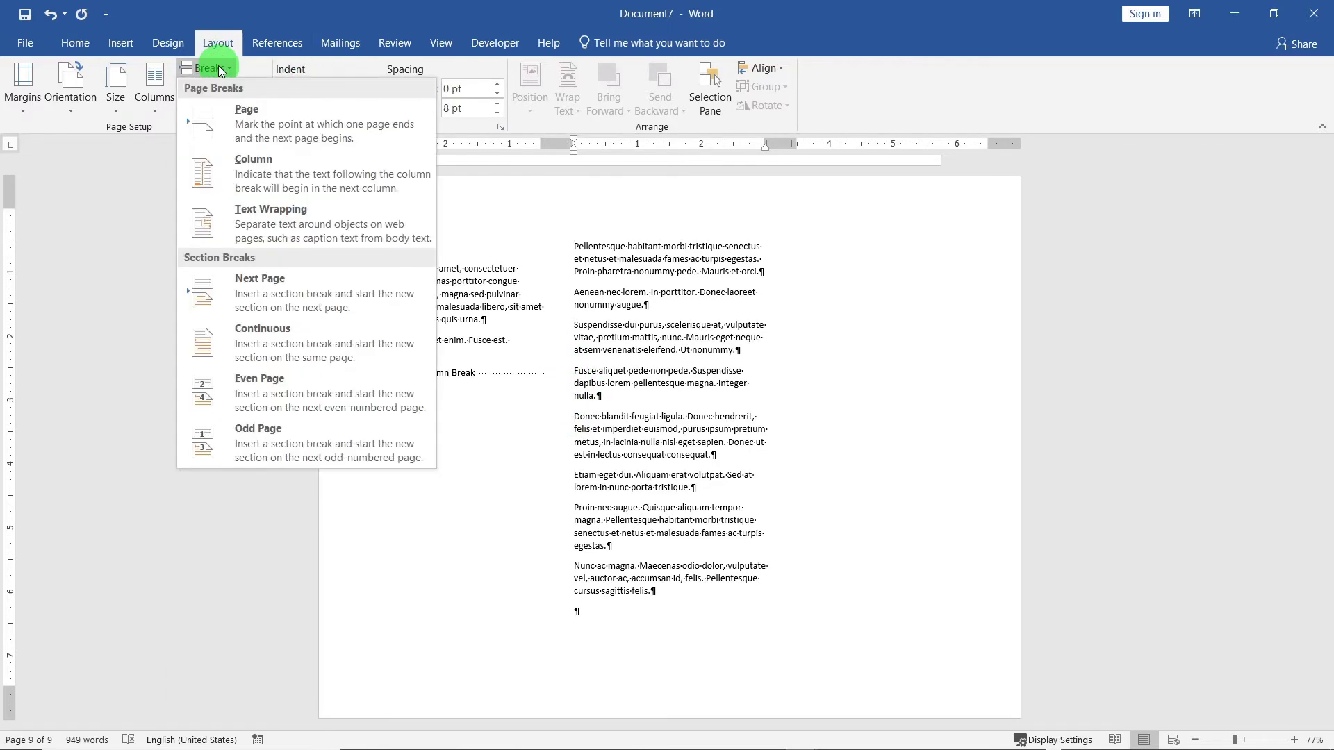
pyautogui.click(257, 177)
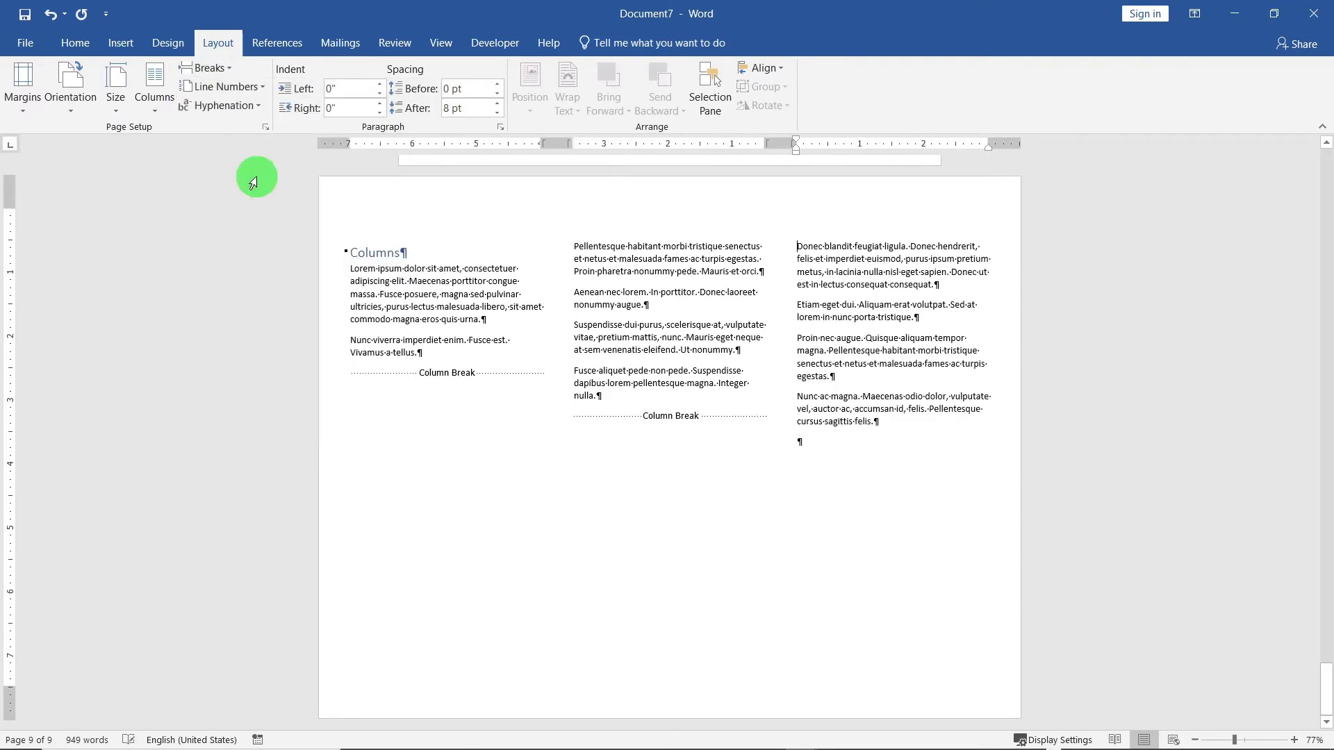
# Step: Insert a Next Page section break at the empty paragraph ending the third column of the "Columns" page
pyautogui.click(820, 512)
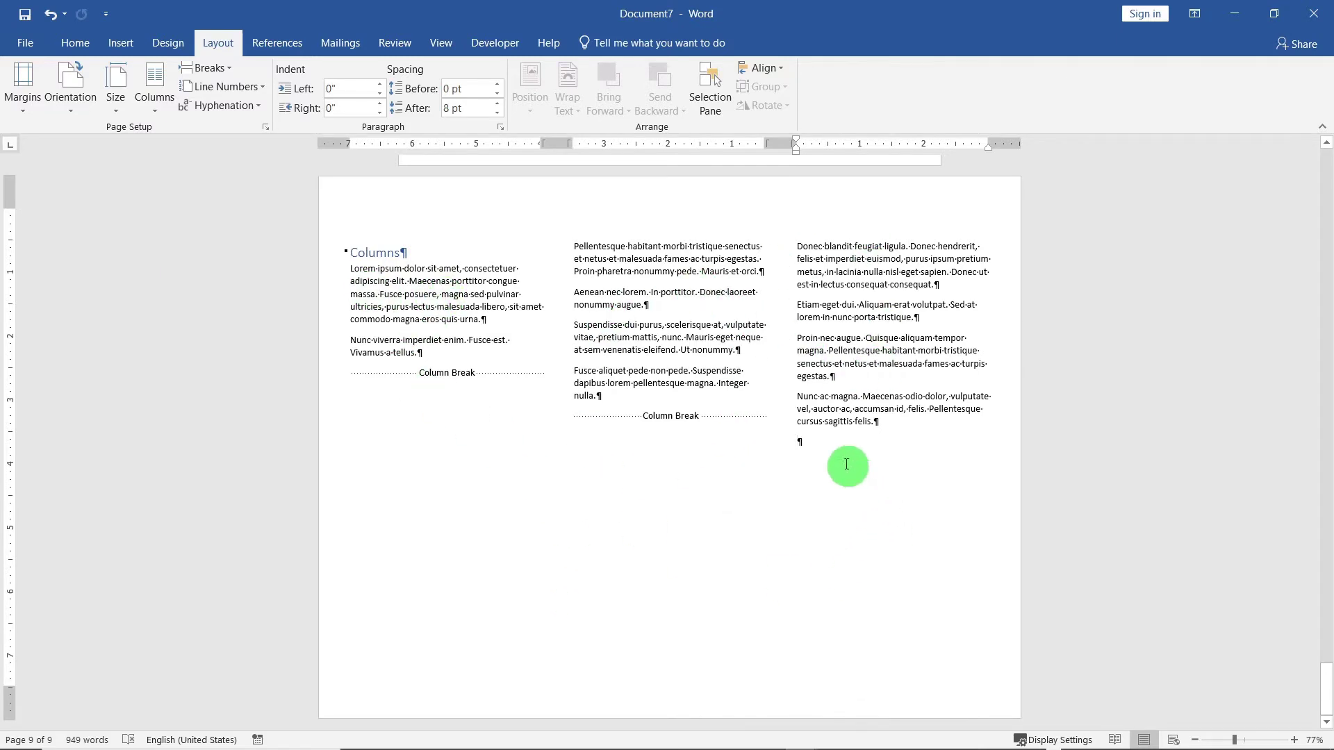
pyautogui.click(134, 43)
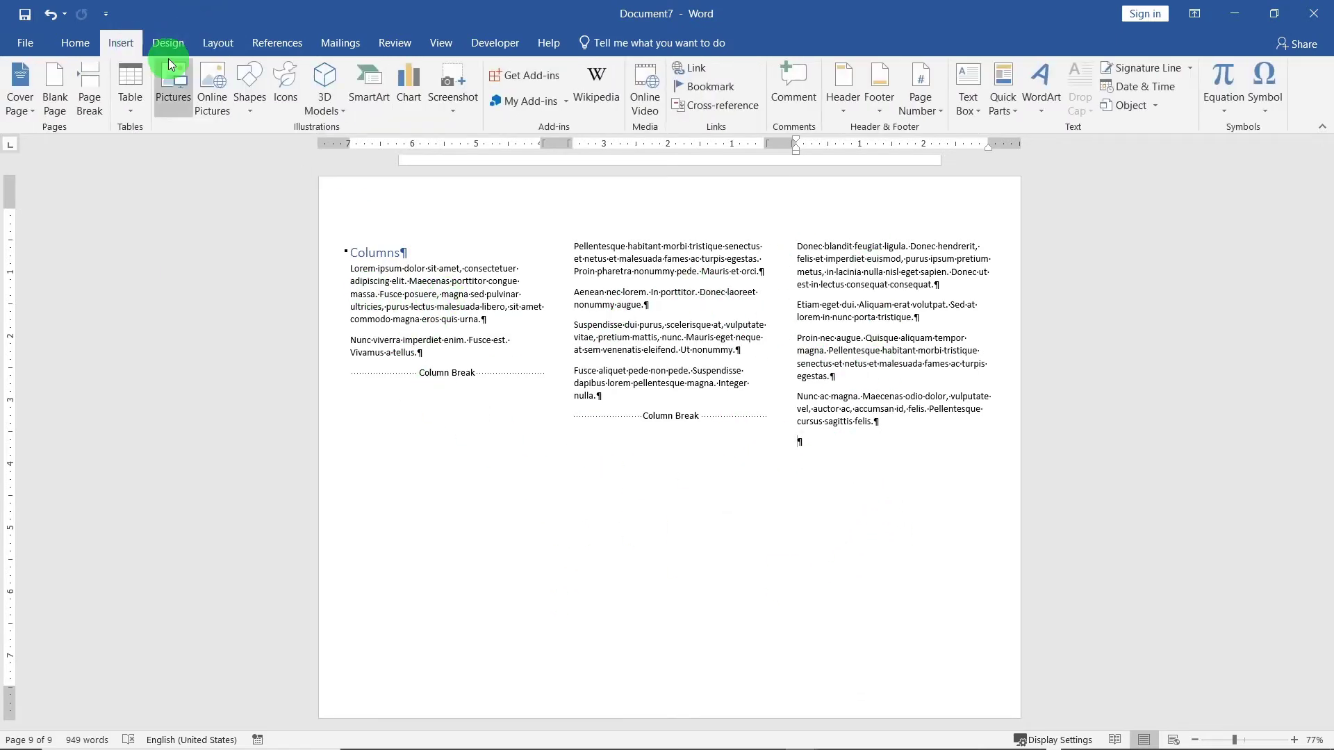
pyautogui.click(212, 43)
pyautogui.click(207, 67)
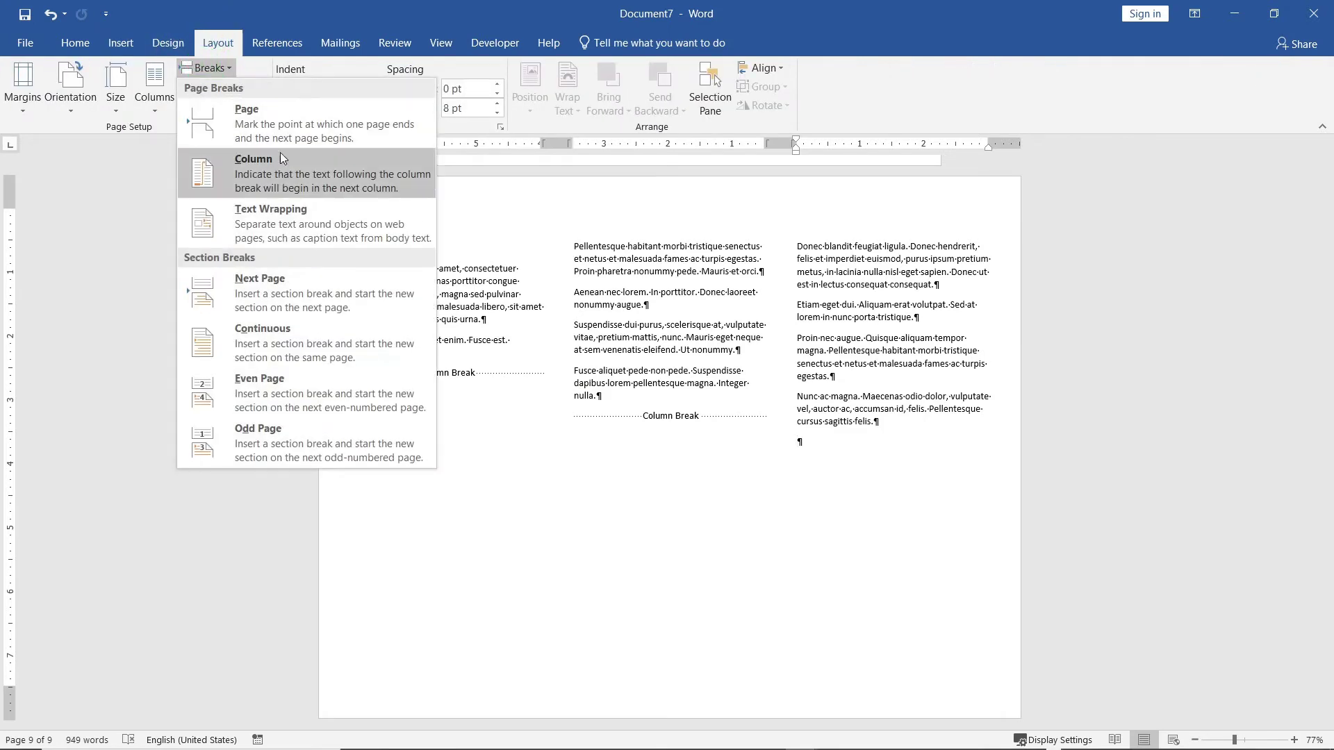
pyautogui.click(260, 289)
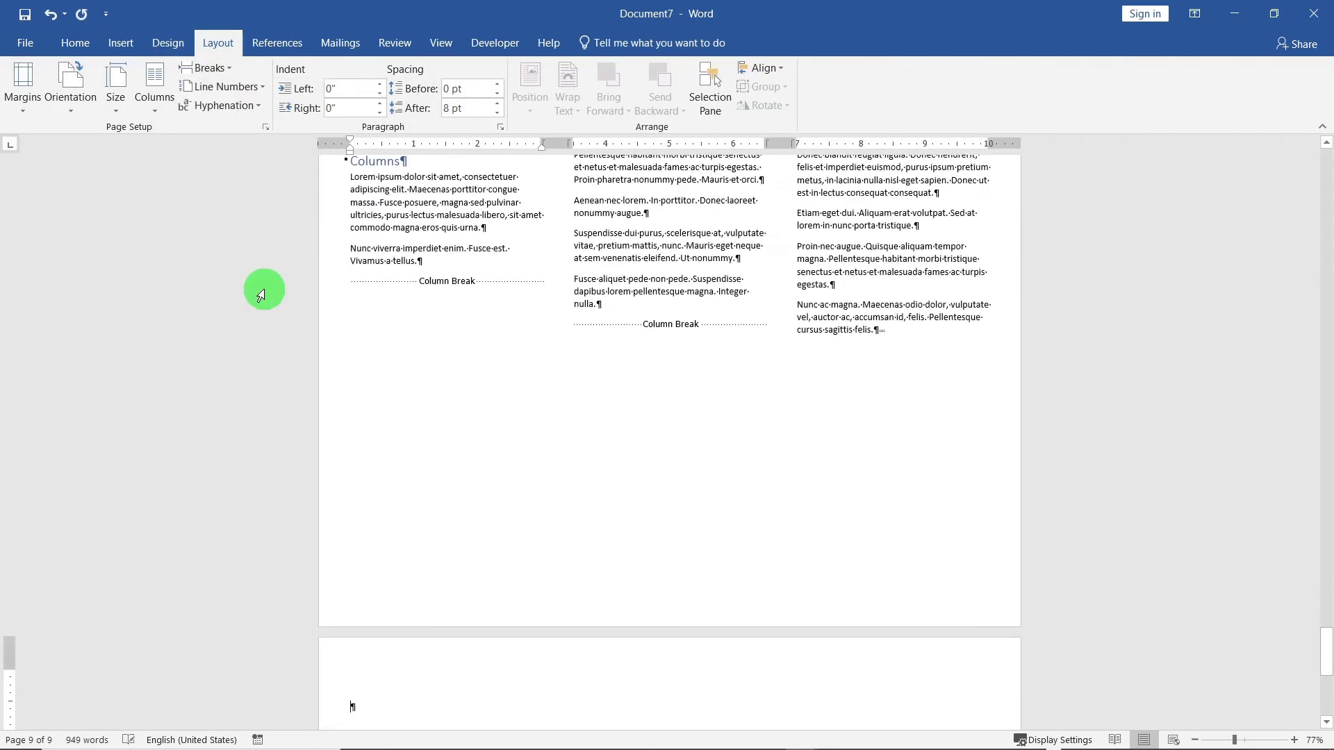
# Step: Add a Heading 1 reading "Columns2" on the new page and generate filler paragraphs below it with =lorem(12)
pyautogui.click(678, 84)
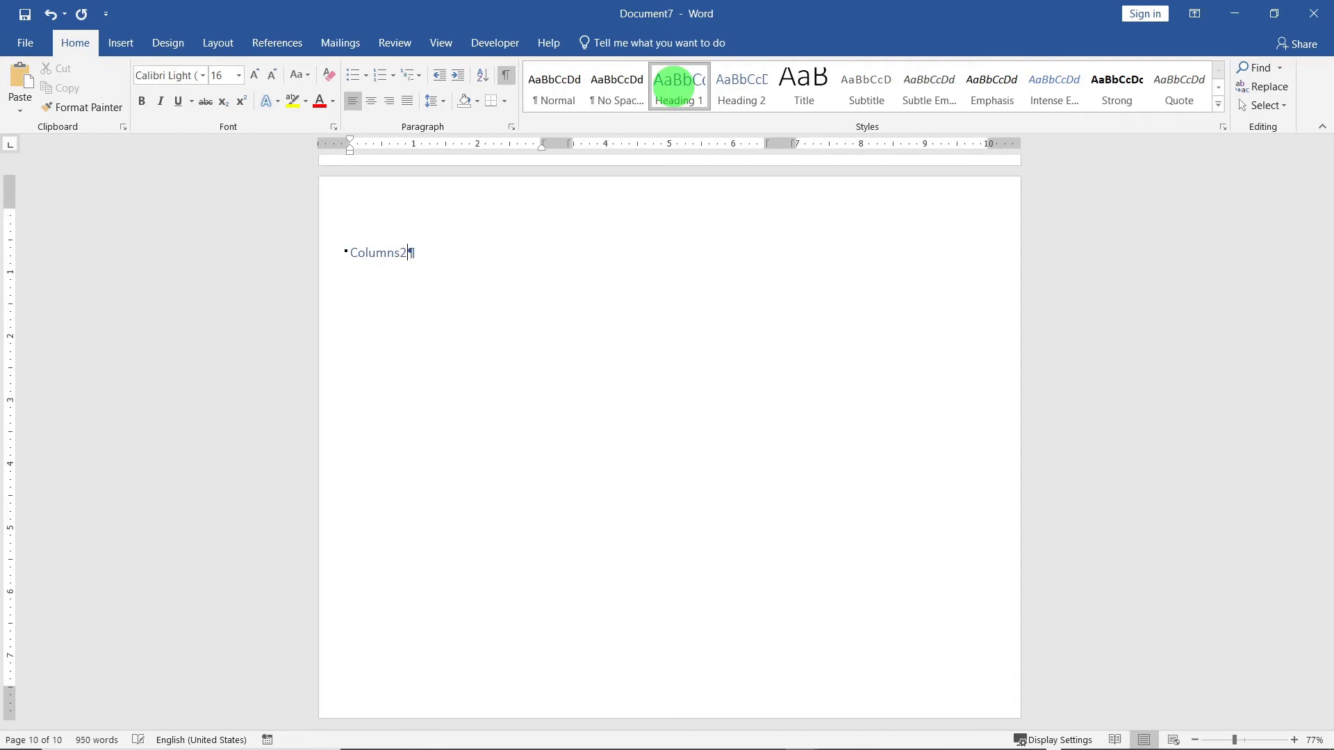
pyautogui.press('Return')
pyautogui.write('=lorem(12)')
pyautogui.press('Return')
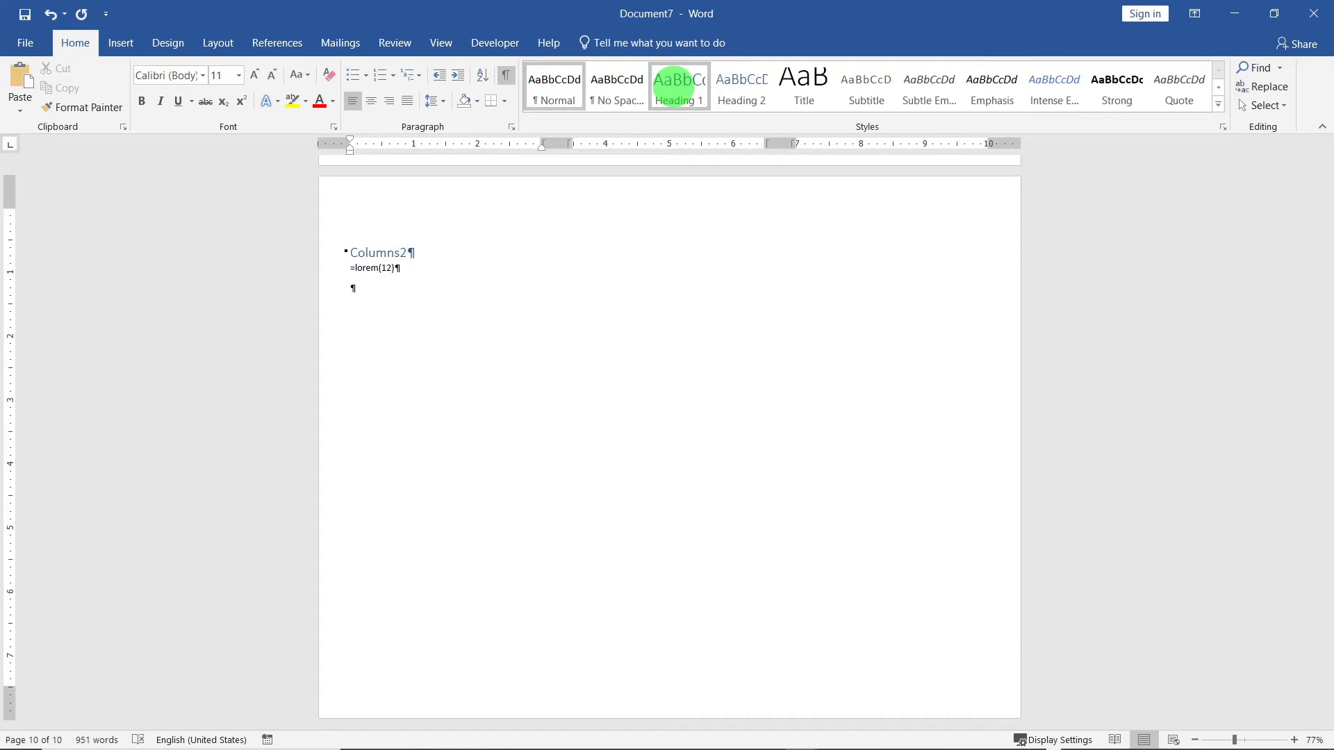
pyautogui.press('Return')
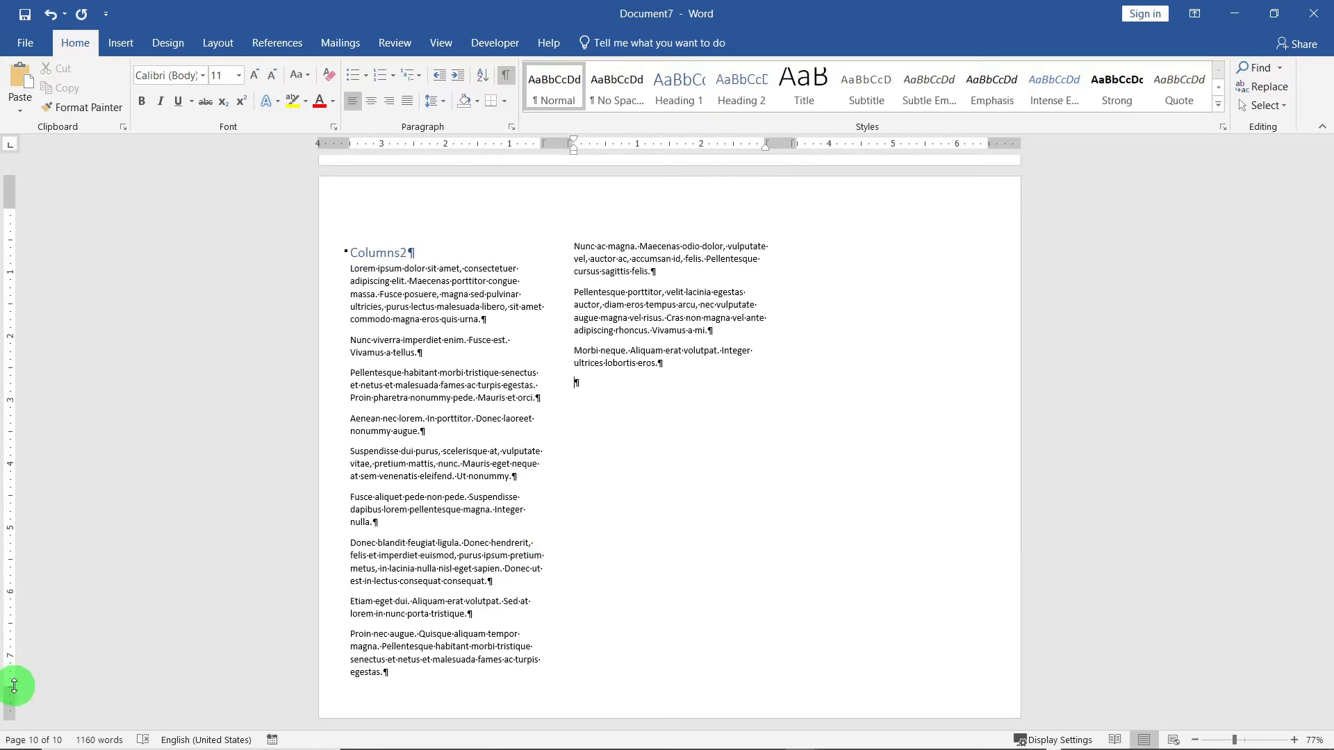
# Step: Raise the bottom margin of the "Columns2" page to about the 4-inch mark so its text flows across all three columns
pyautogui.moveTo(14, 686); pyautogui.dragTo(6, 457)
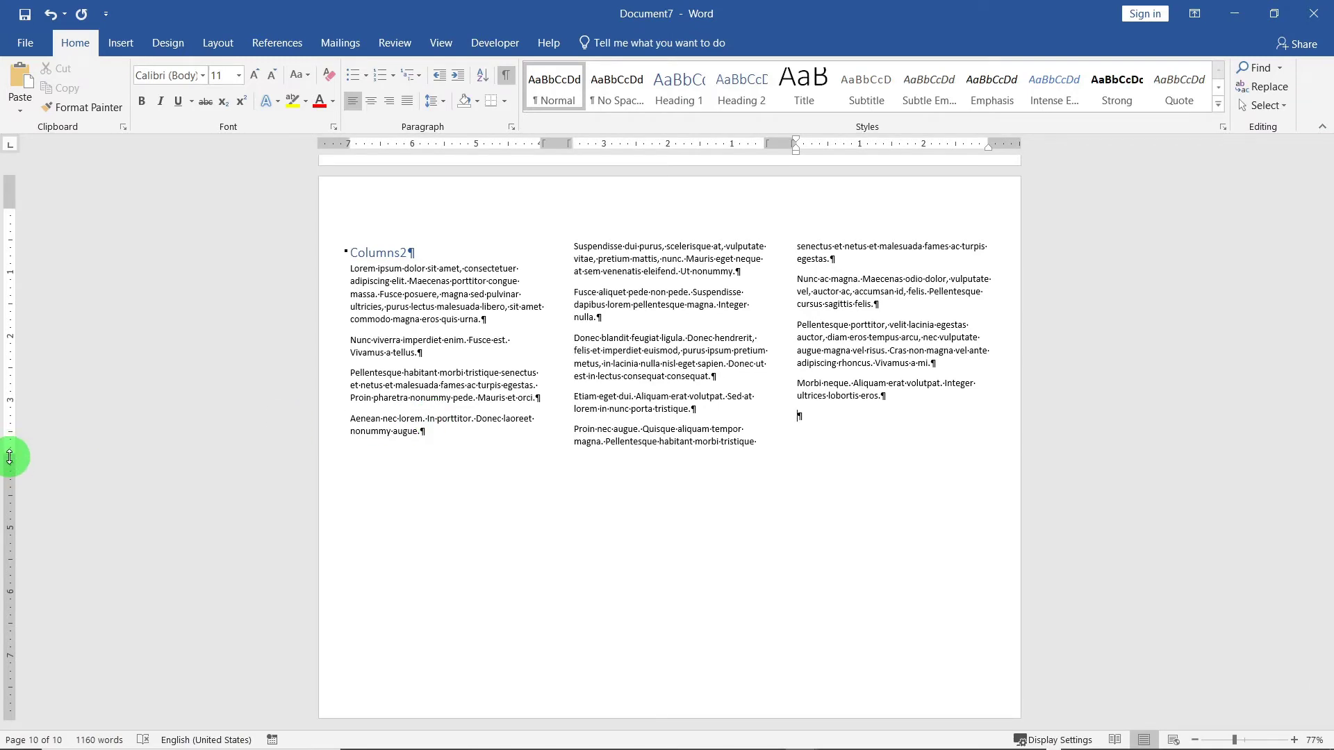
pyautogui.moveTo(10, 457); pyautogui.dragTo(10, 438)
pyautogui.scroll(-6, 611, 554)
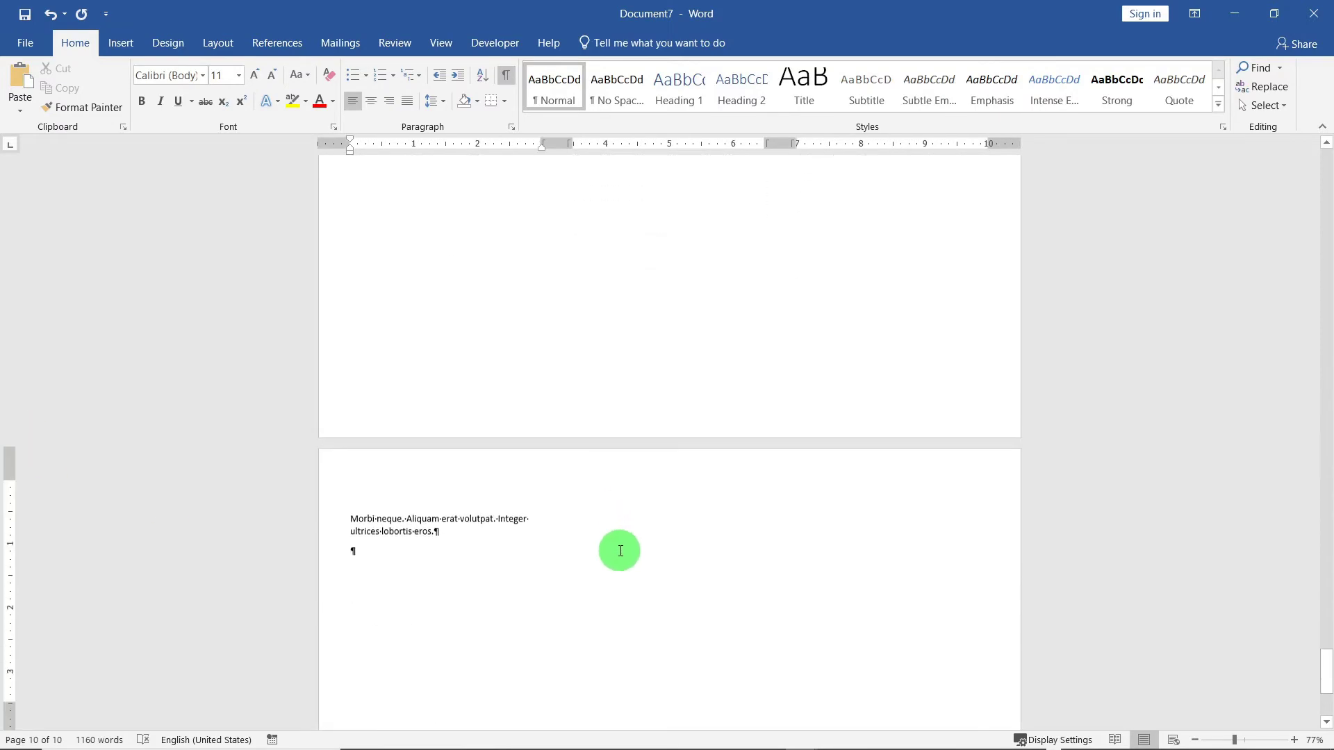
pyautogui.scroll(-2, 620, 551)
pyautogui.scroll(10, 619, 551)
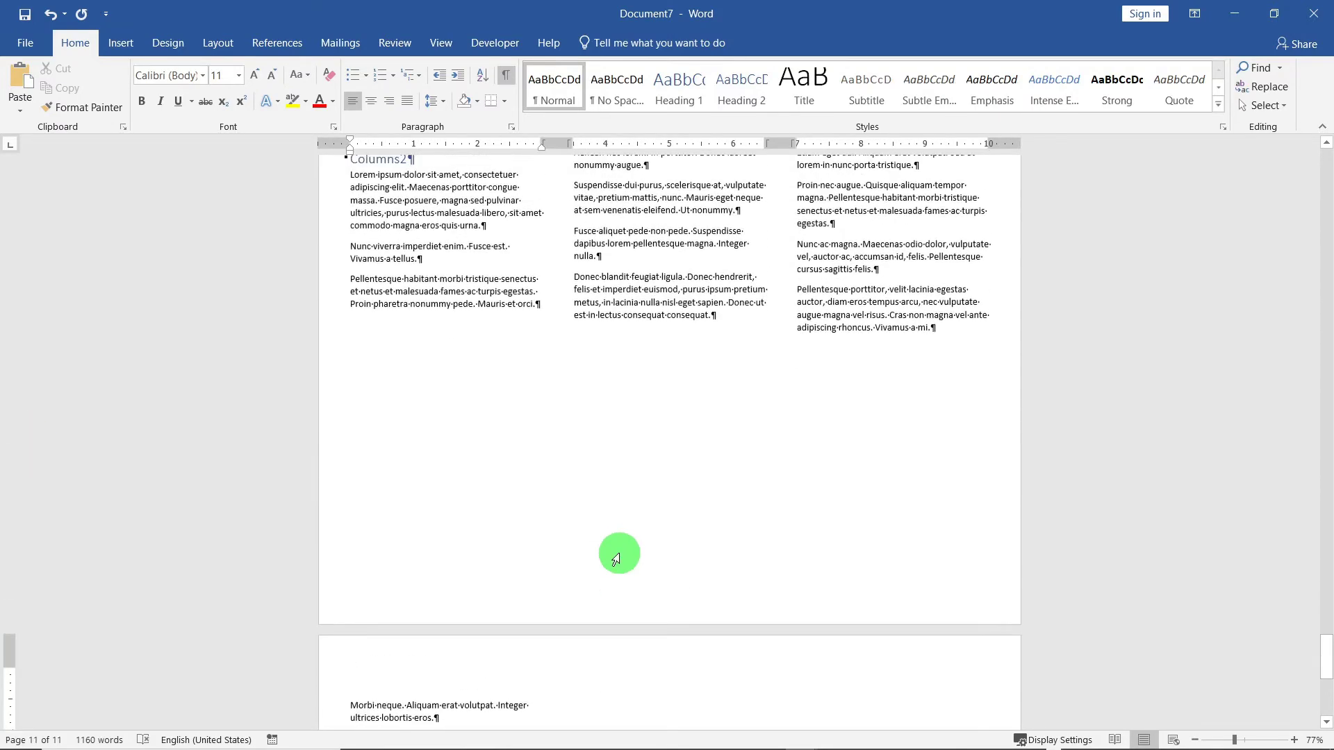
pyautogui.scroll(-3, 618, 556)
pyautogui.click(619, 554)
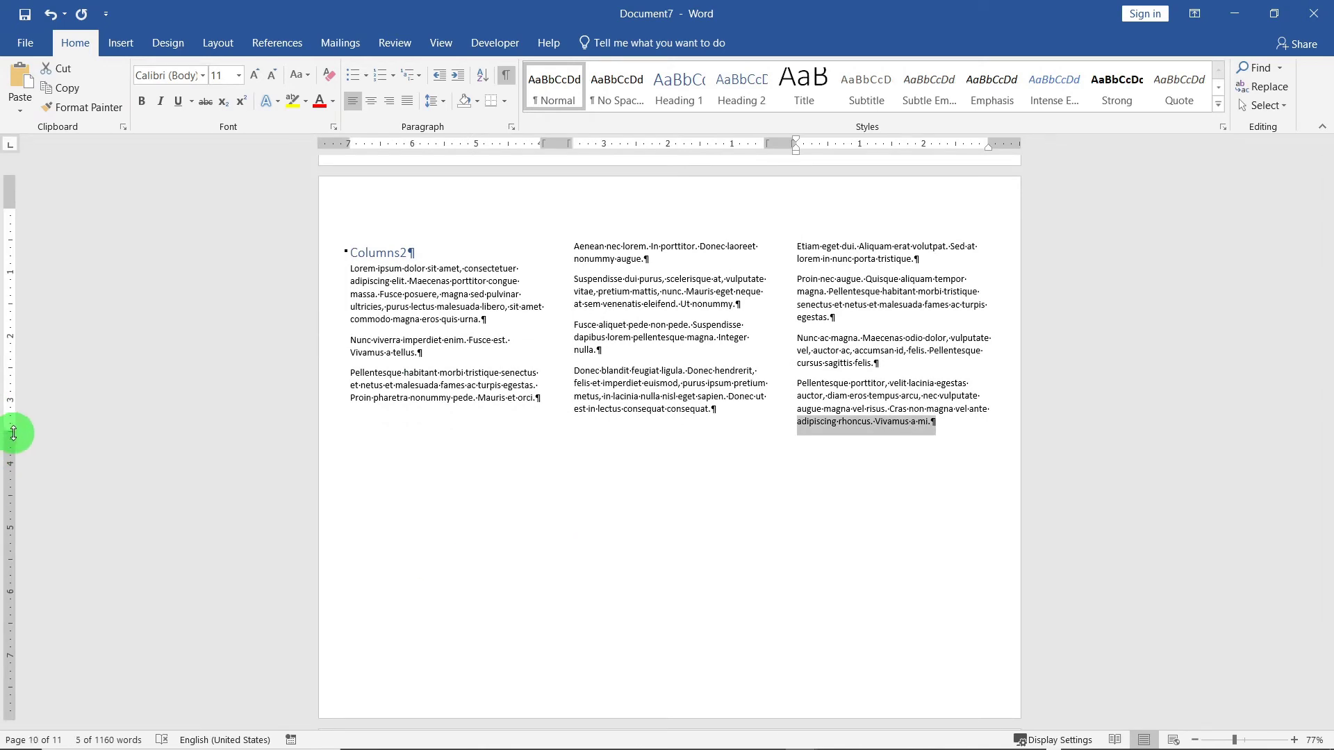
pyautogui.moveTo(13, 434); pyautogui.dragTo(7, 463)
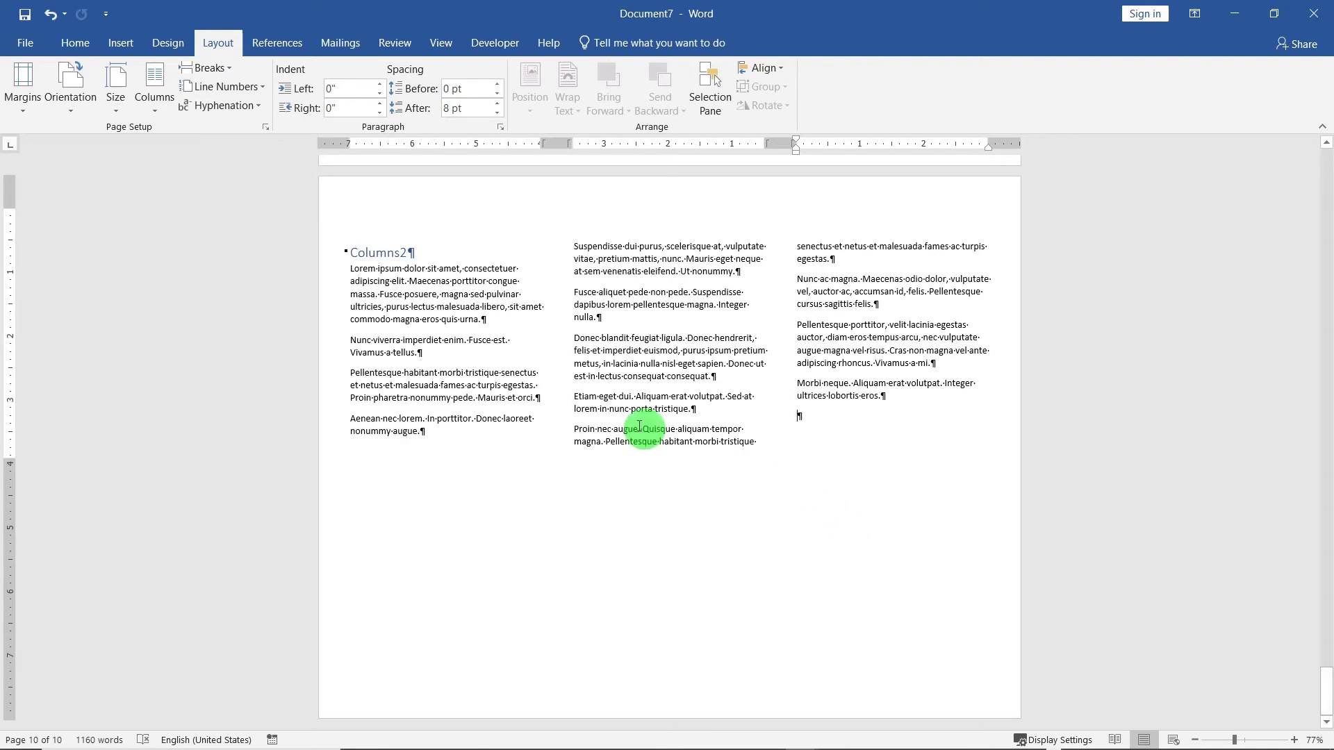
# Step: Insert a Next Page section break at the empty last paragraph of the "Columns2" section
pyautogui.click(853, 428)
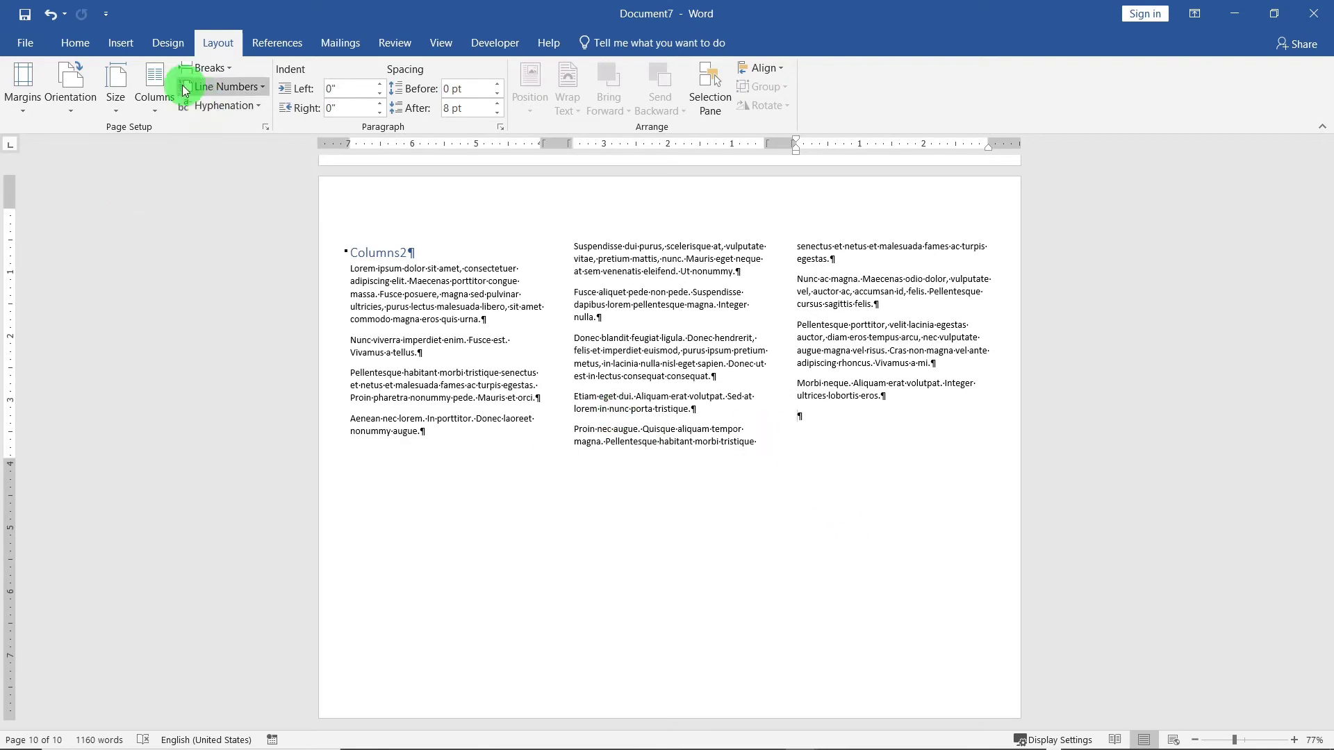
pyautogui.click(200, 68)
pyautogui.click(263, 289)
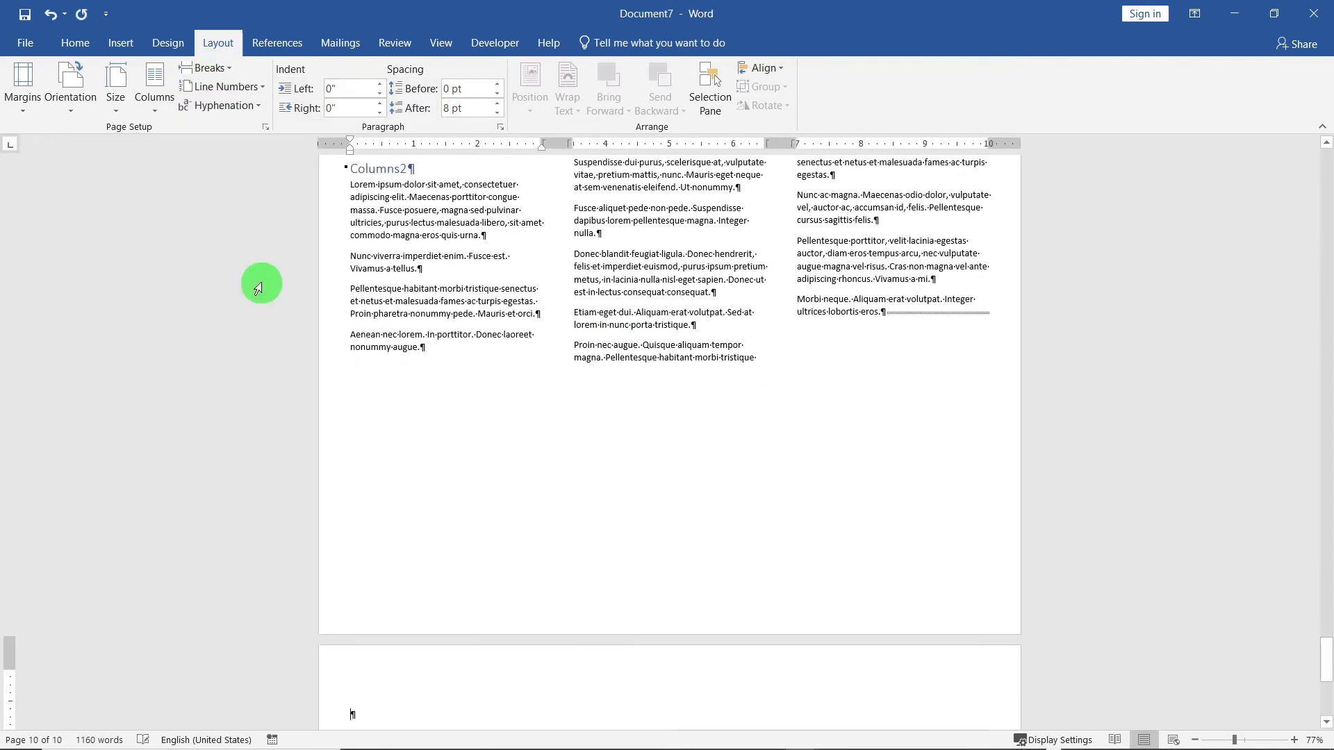
# Step: Add a Heading 1 reading "Columns Continuous Breaks" on the new page and generate filler paragraphs below it with =lorem(13)
pyautogui.hotkey('ctrl', 'alt', '1')
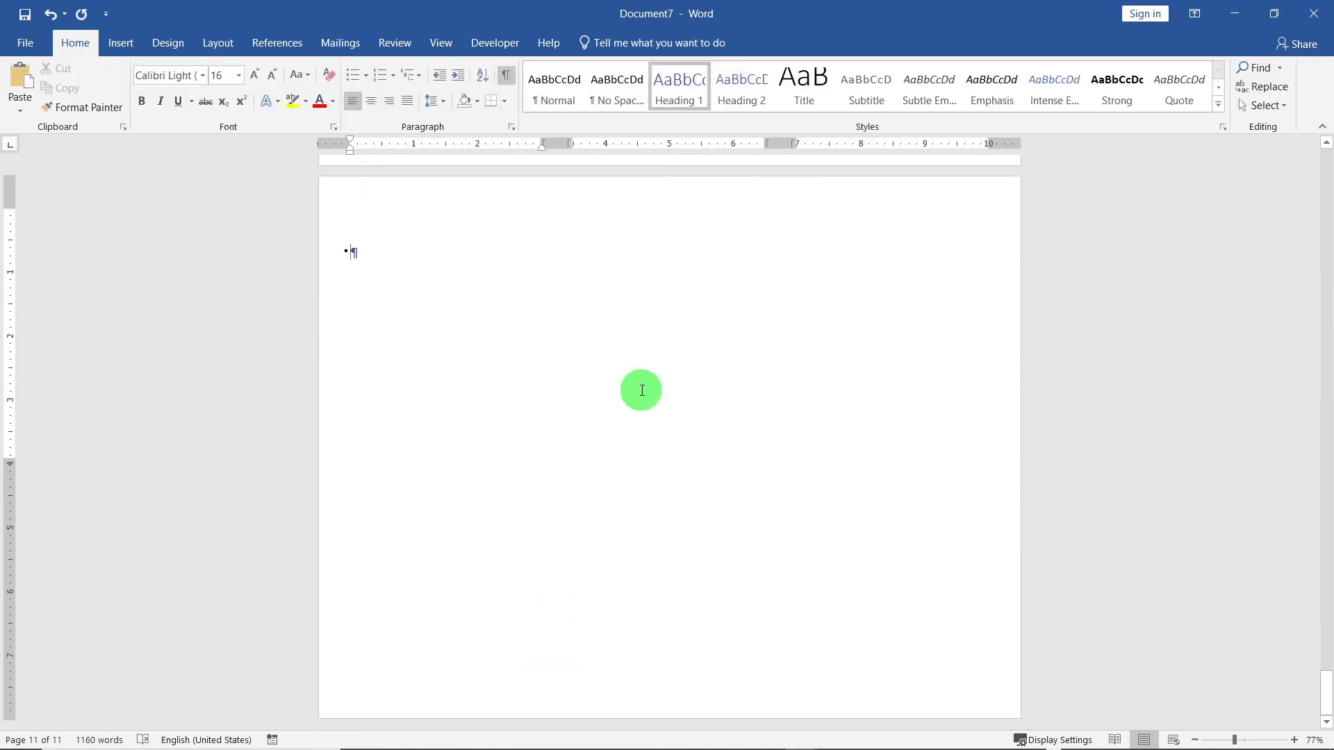
pyautogui.write('Columns Co')
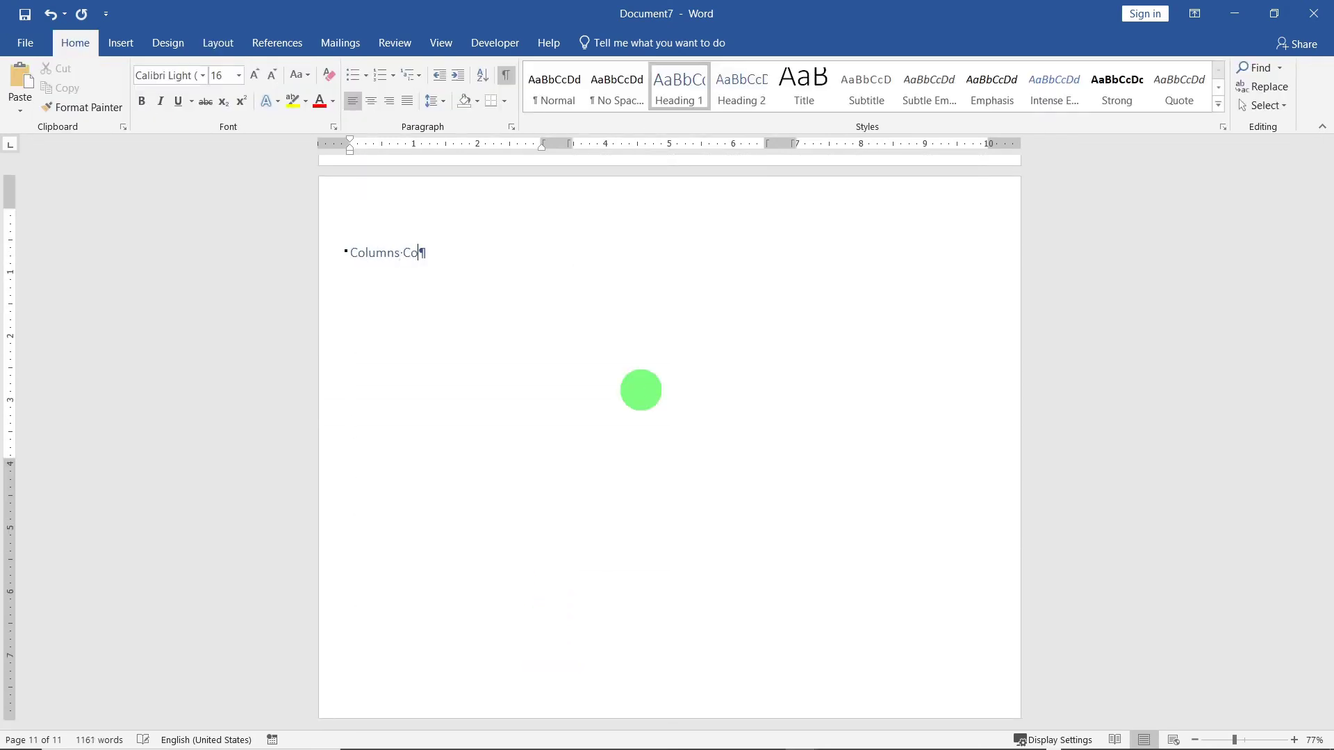
pyautogui.write('ntinuous Breaks')
pyautogui.press('Return')
pyautogui.write('=lorem(13)')
pyautogui.press('Return')
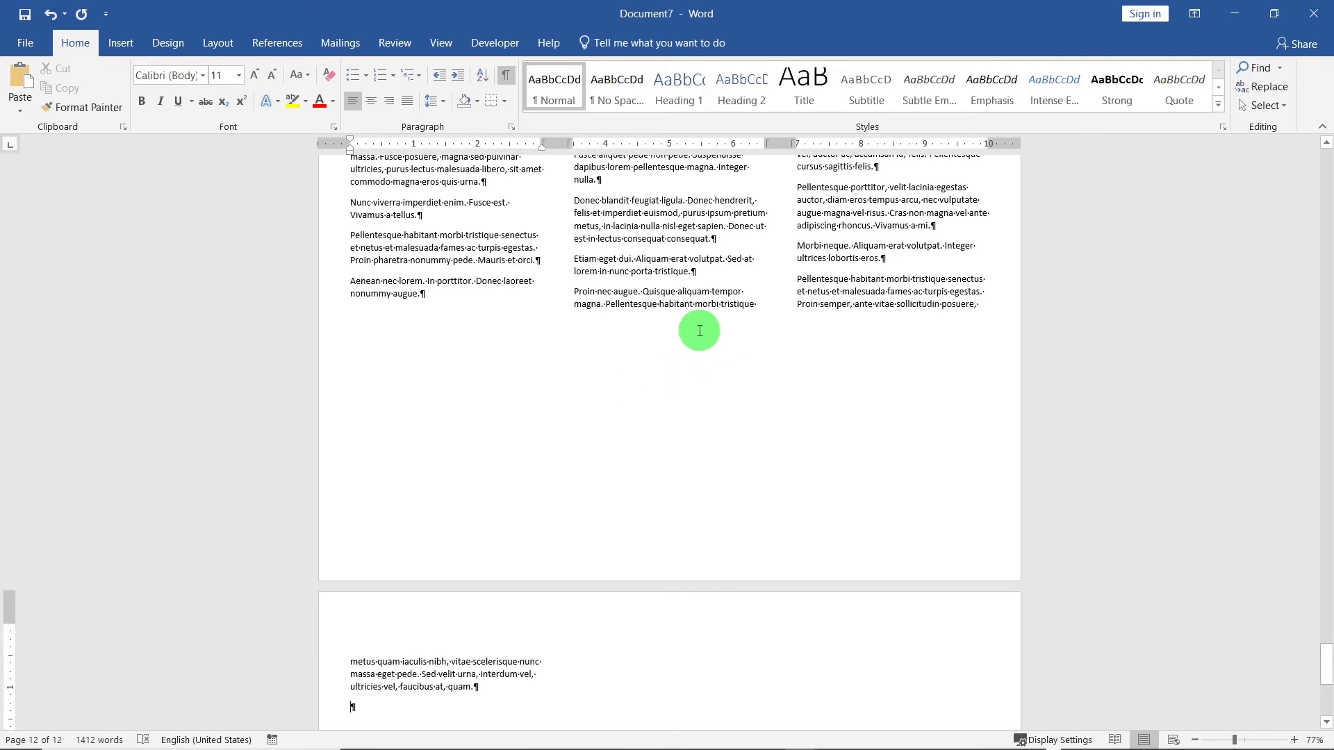
# Step: Set narrow margins of about 0.5 inch for the "Columns Continuous Breaks" section
pyautogui.scroll(3, 699, 327)
pyautogui.click(586, 410)
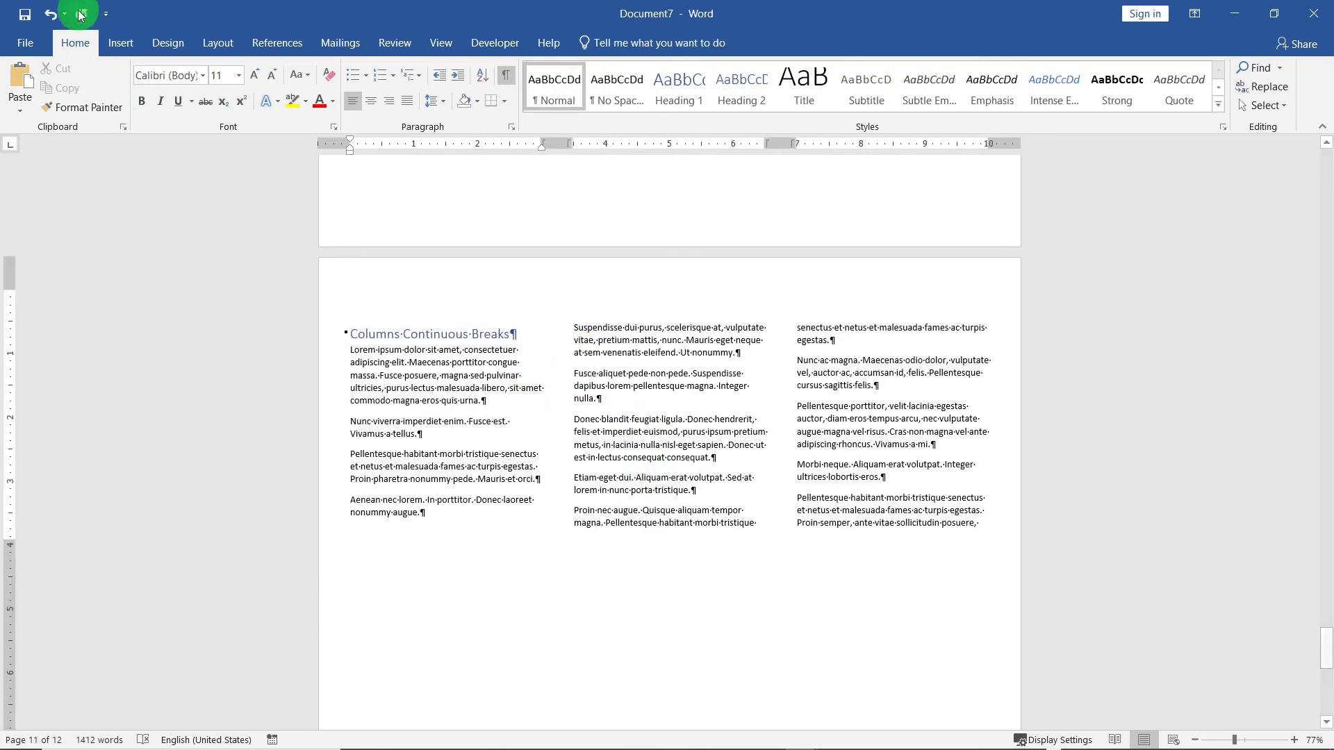
pyautogui.click(218, 43)
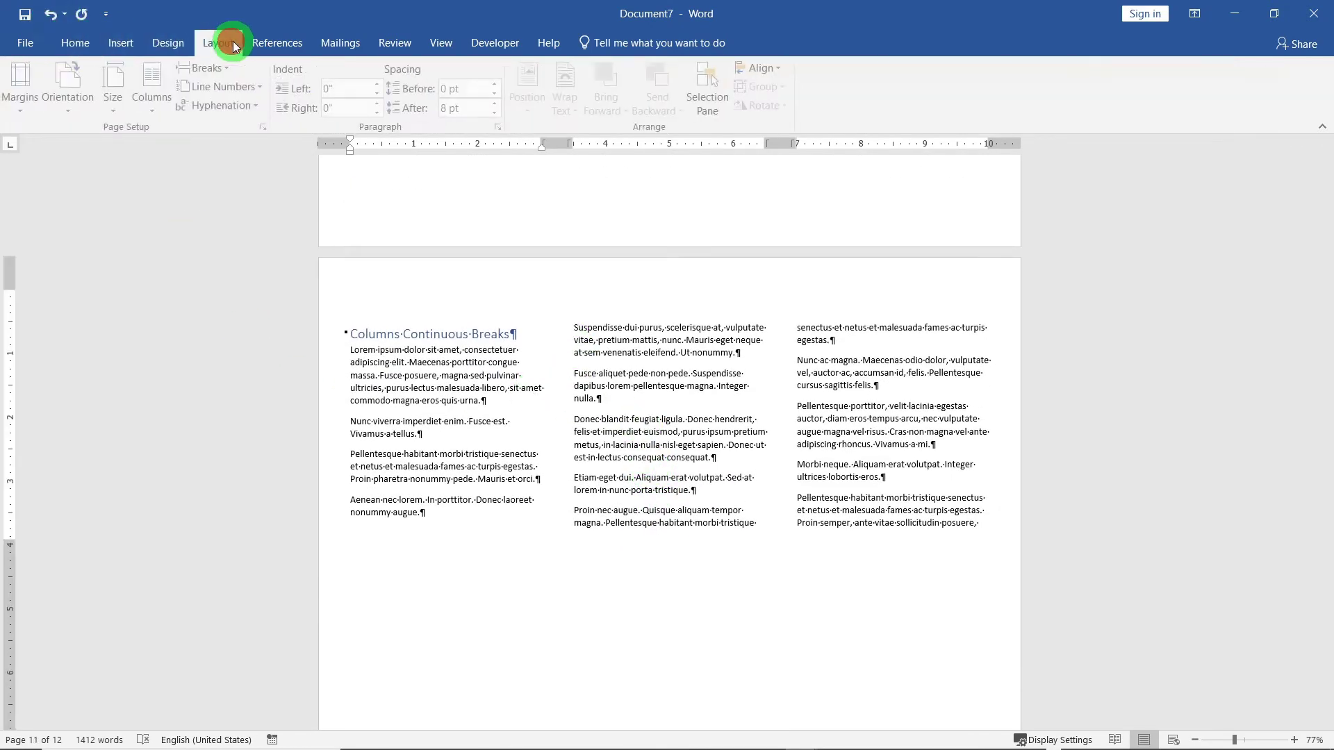
pyautogui.click(21, 87)
pyautogui.click(71, 208)
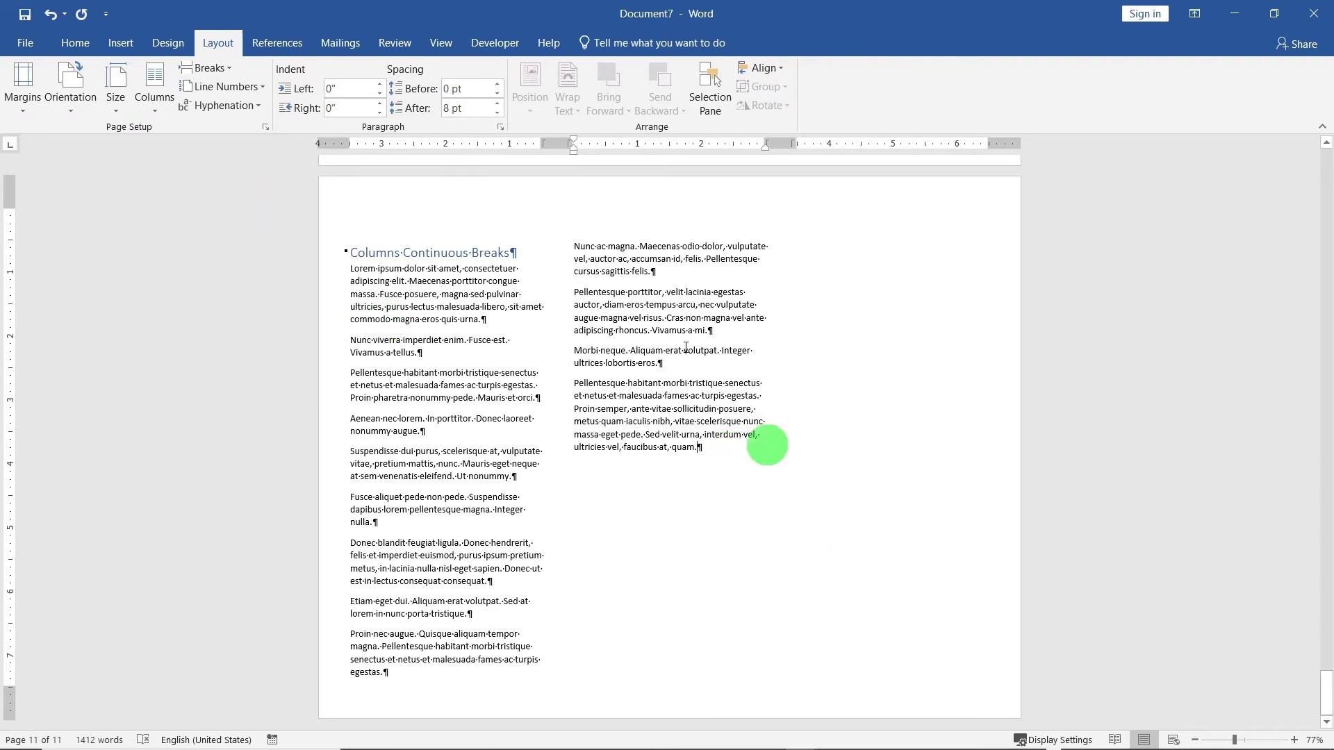
# Step: Insert a Continuous section break at the end of the last filler paragraph and set the section after it to one column
pyautogui.click(224, 69)
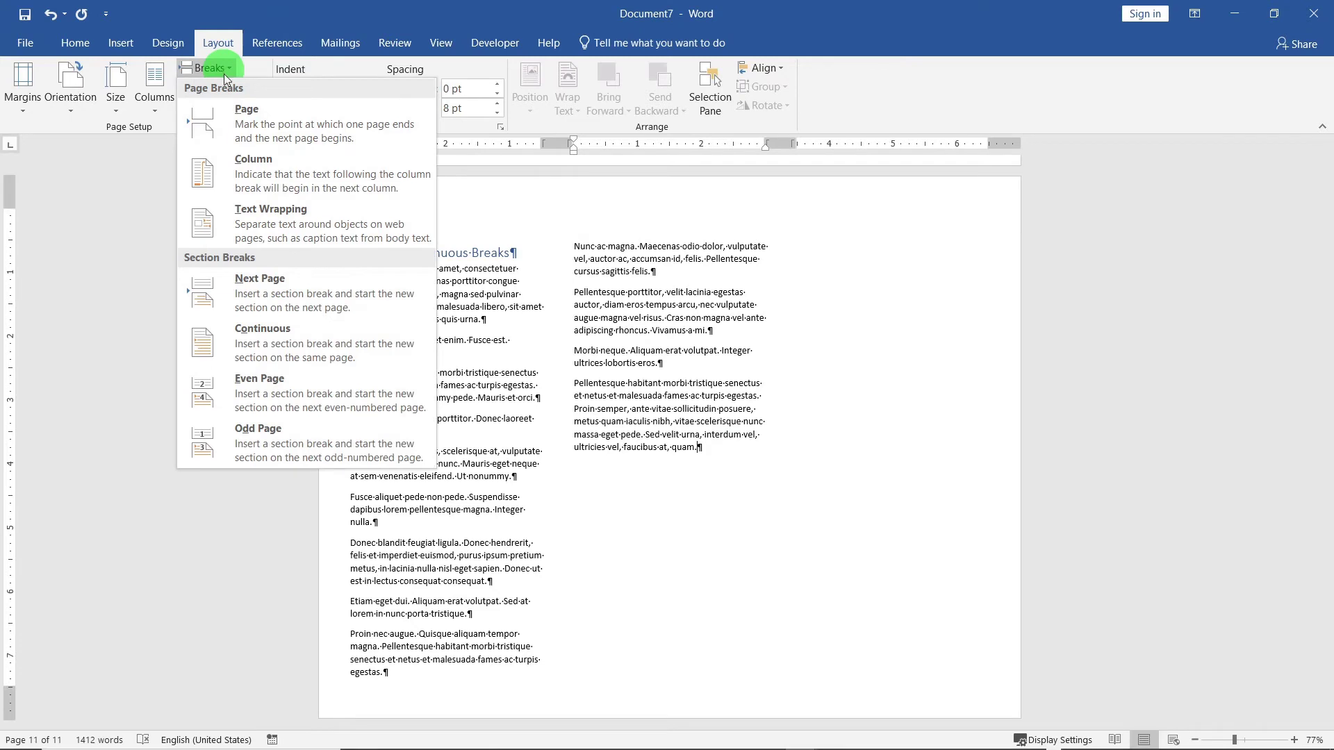
pyautogui.click(296, 349)
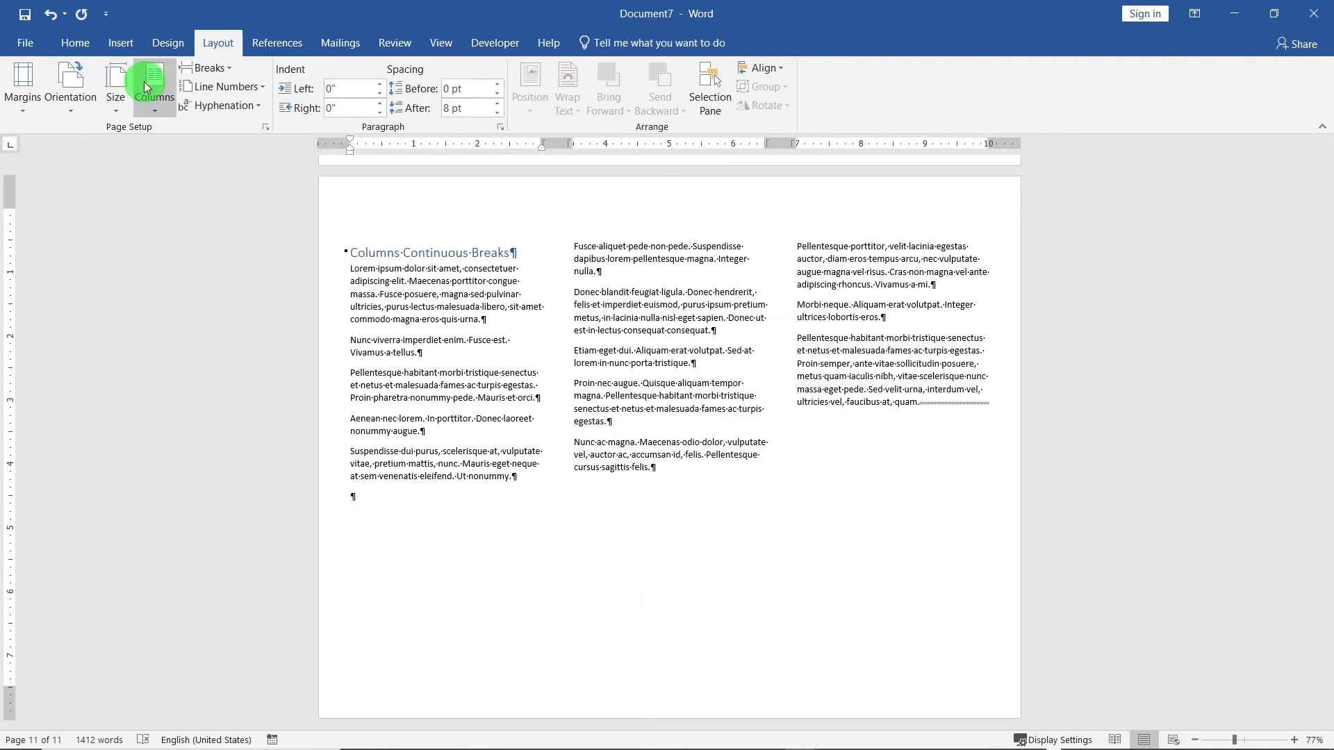
pyautogui.click(146, 106)
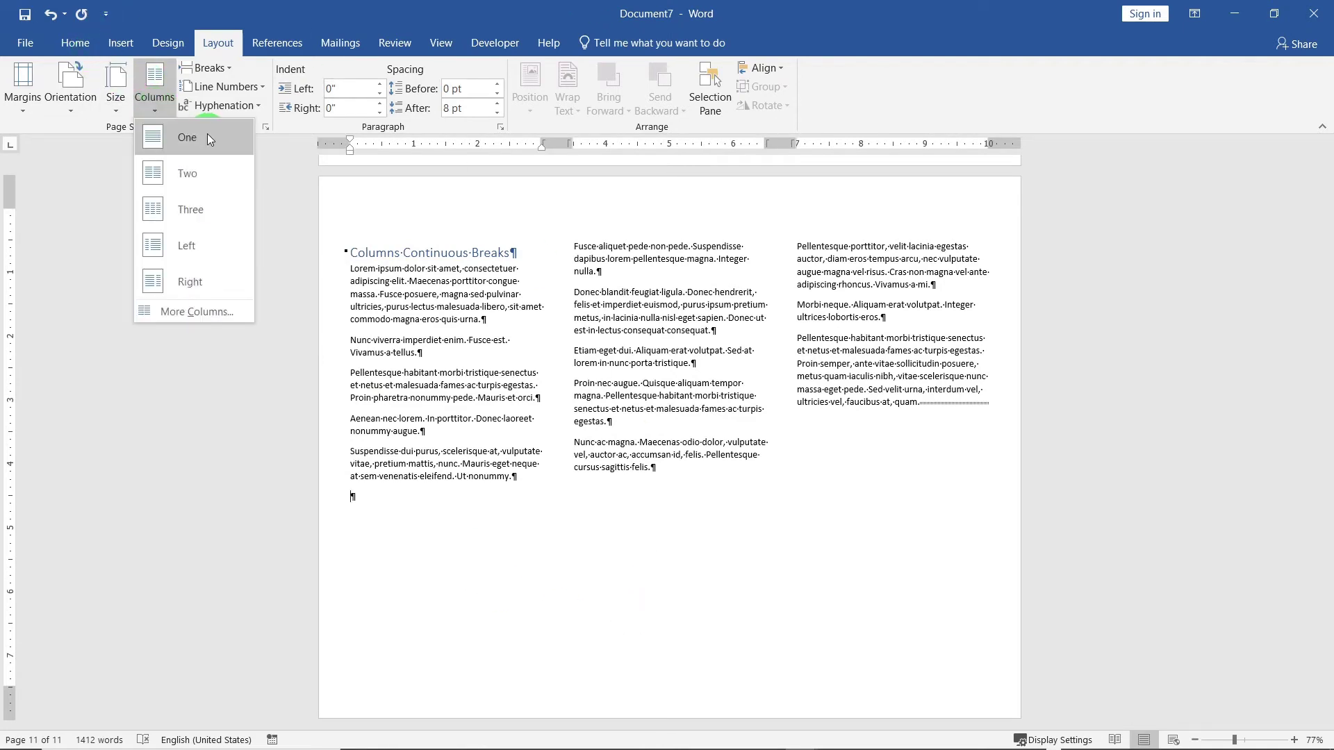
pyautogui.click(207, 138)
pyautogui.click(530, 565)
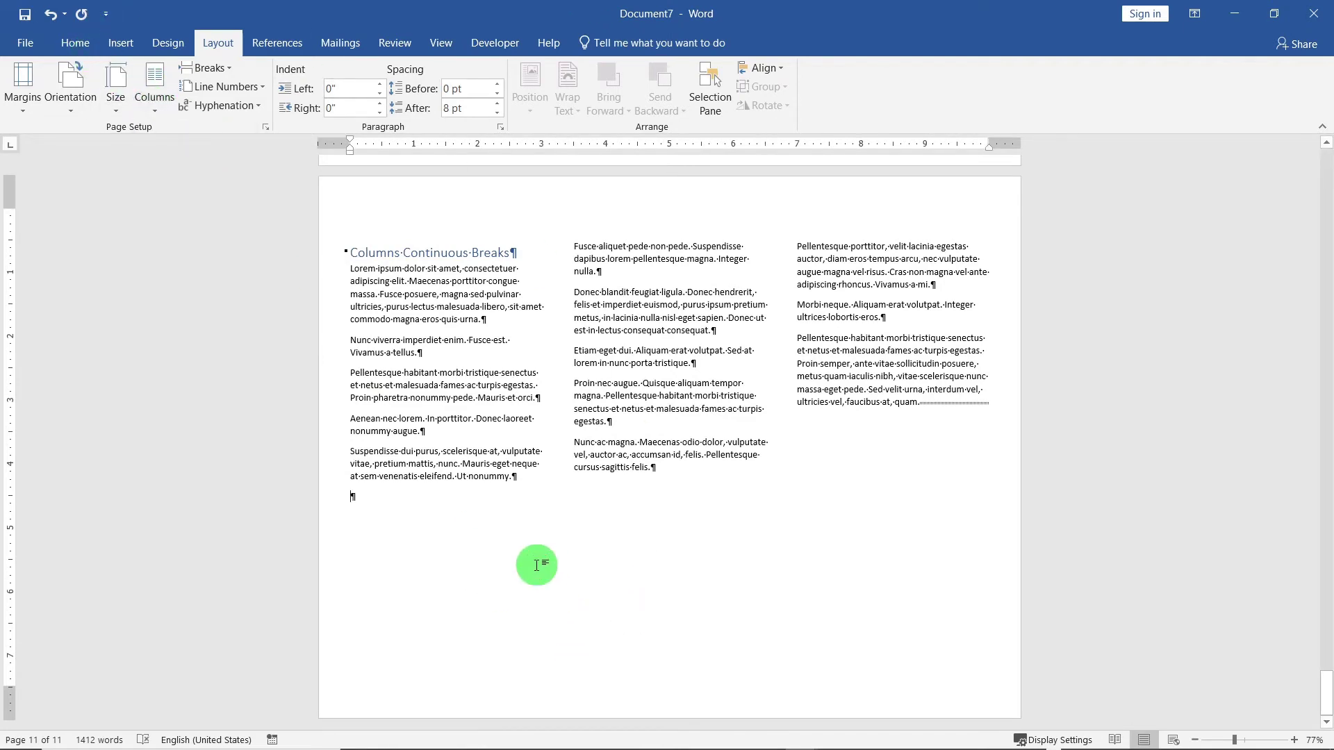
# Step: Add a Heading 2 reading "Back to one column." below the columns and generate two filler paragraphs under it with the lorem function
pyautogui.click(75, 42)
pyautogui.click(726, 92)
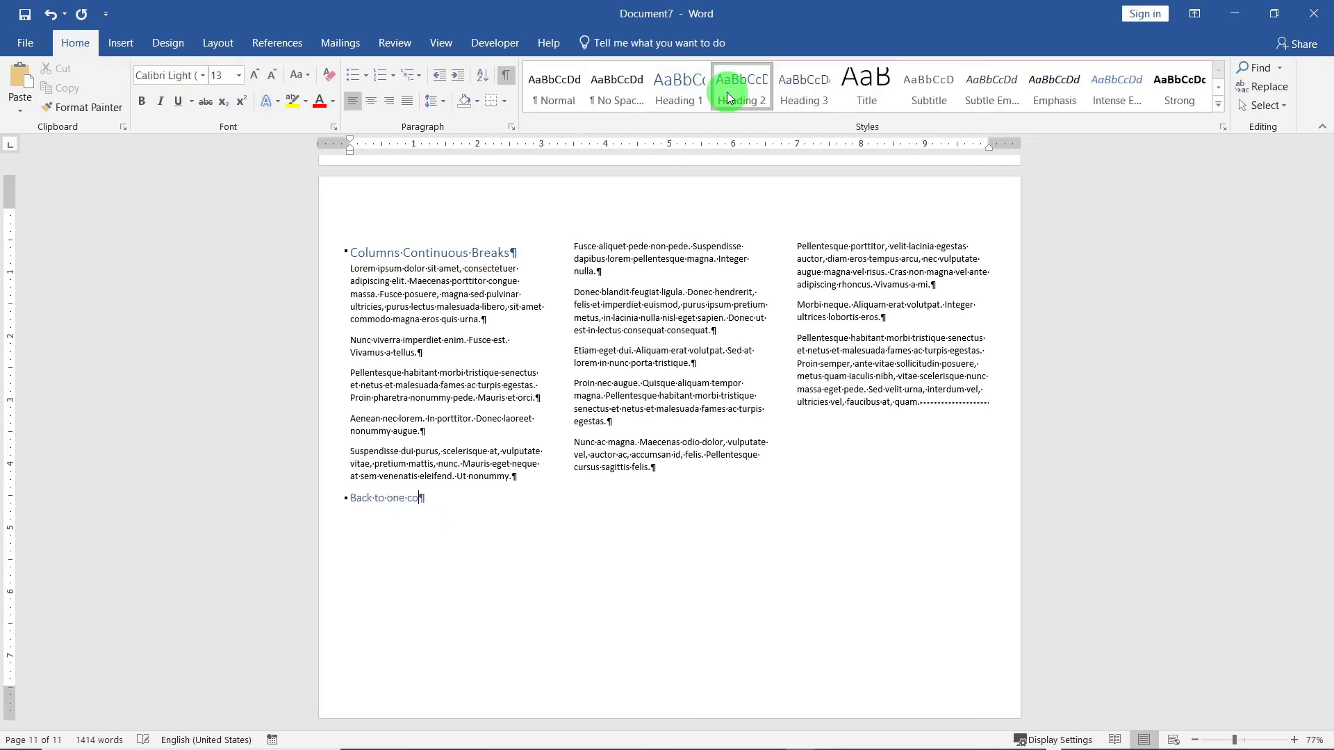
pyautogui.press('Return')
pyautogui.write('=lorem(20')
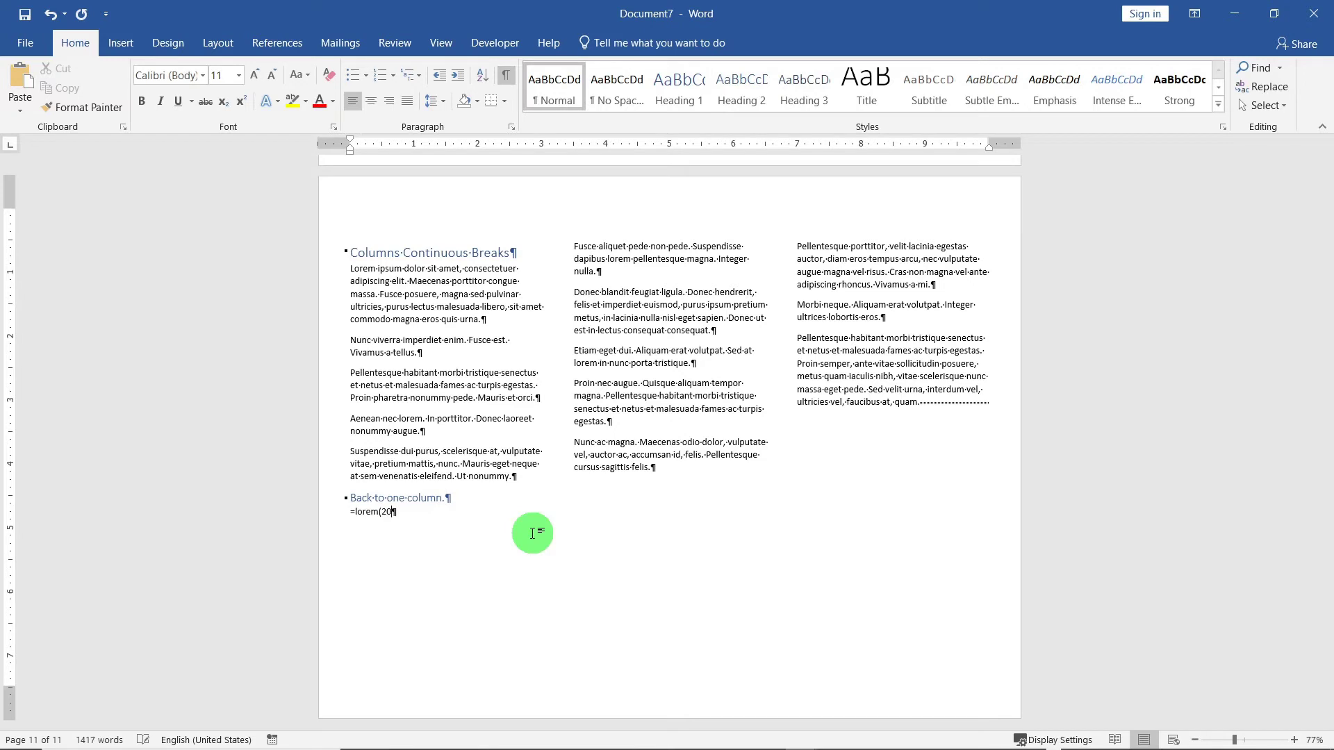
pyautogui.write(')')
pyautogui.press('Return')
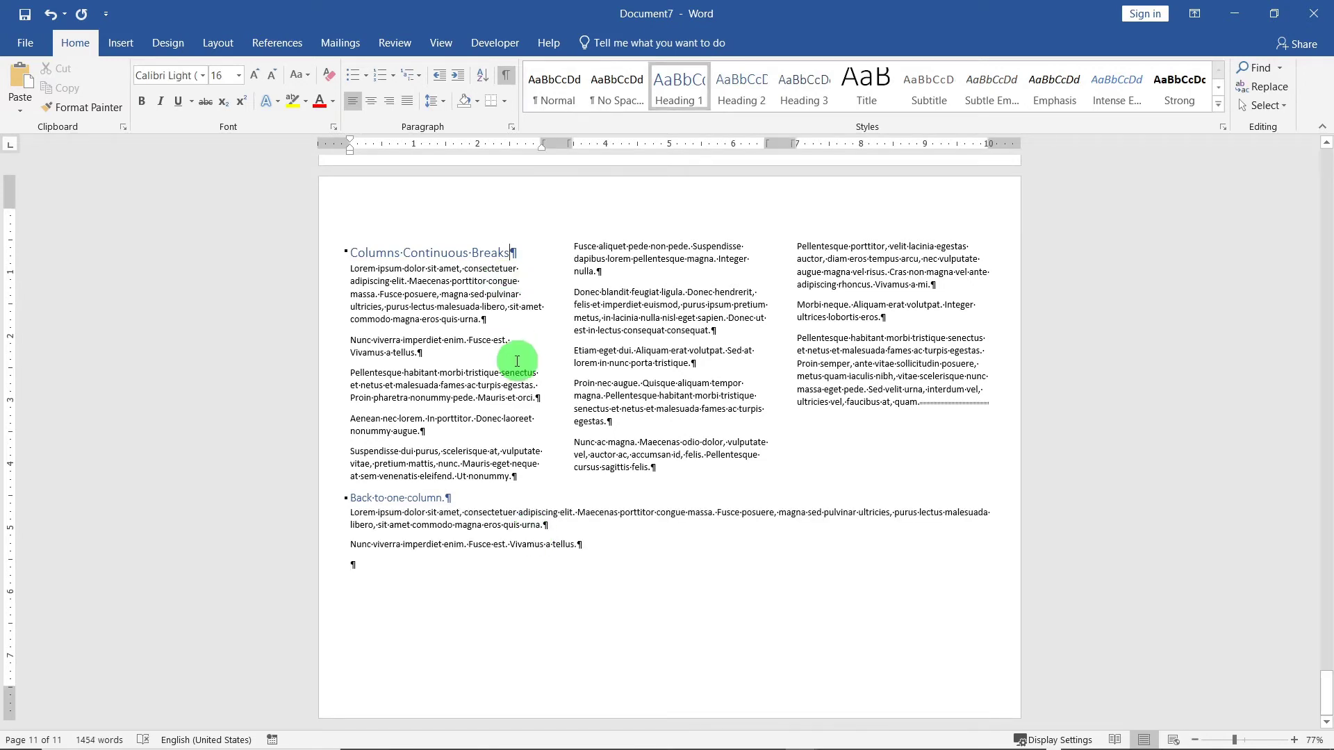
# Step: Insert a Continuous section break between the "Columns Continuous Breaks" heading and the first filler paragraph
pyautogui.click(510, 254)
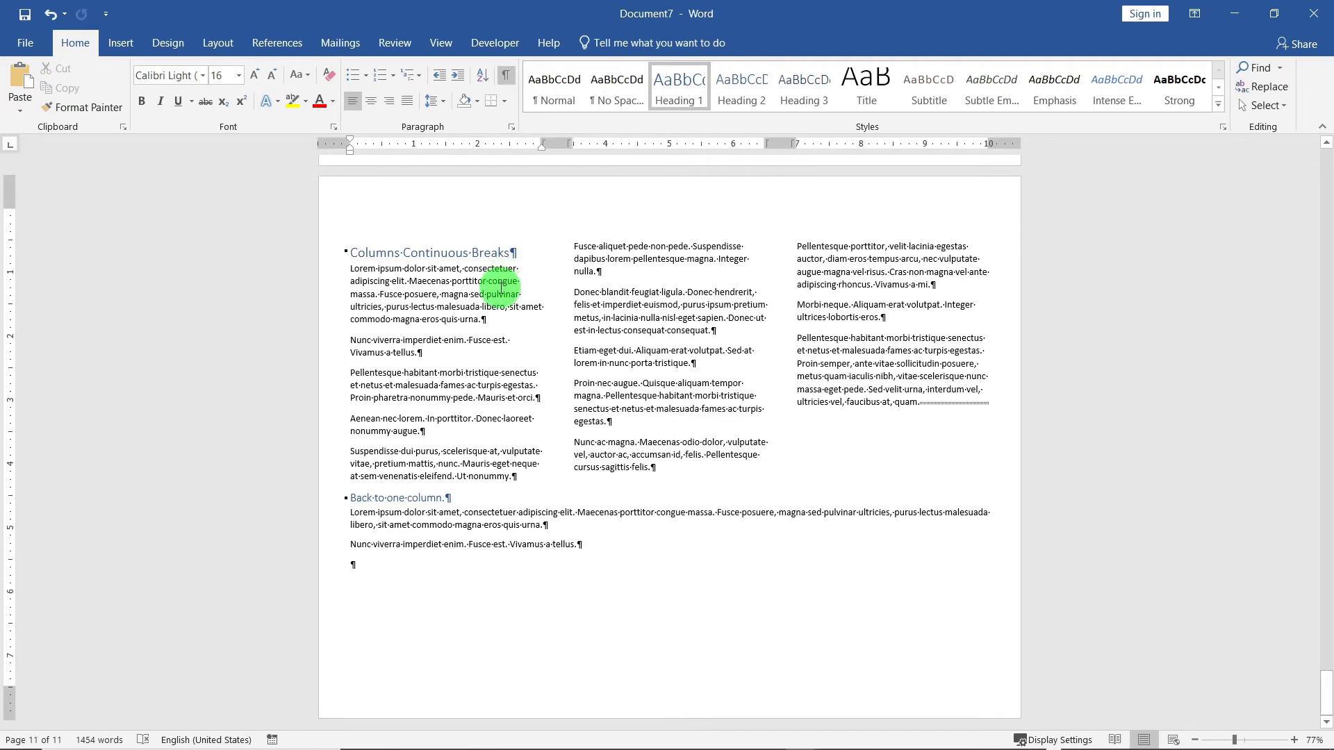
pyautogui.press('Right')
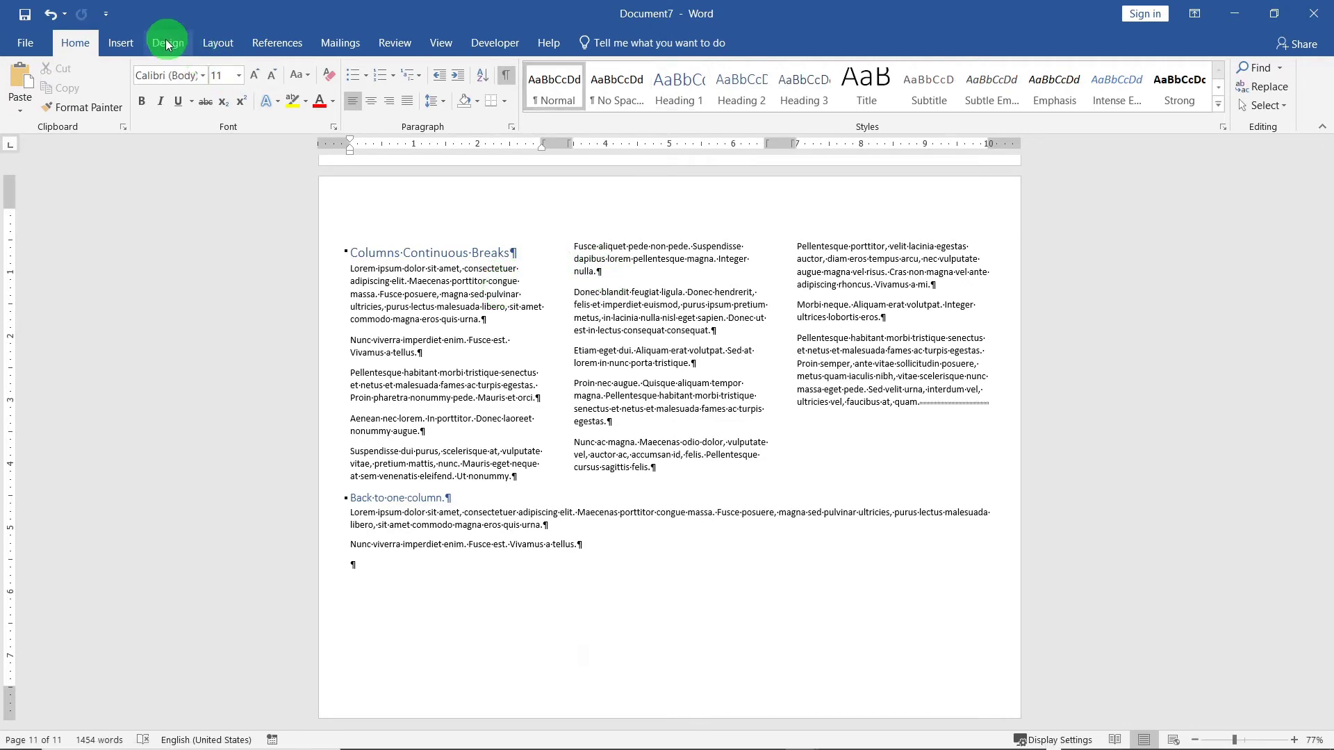
pyautogui.click(121, 42)
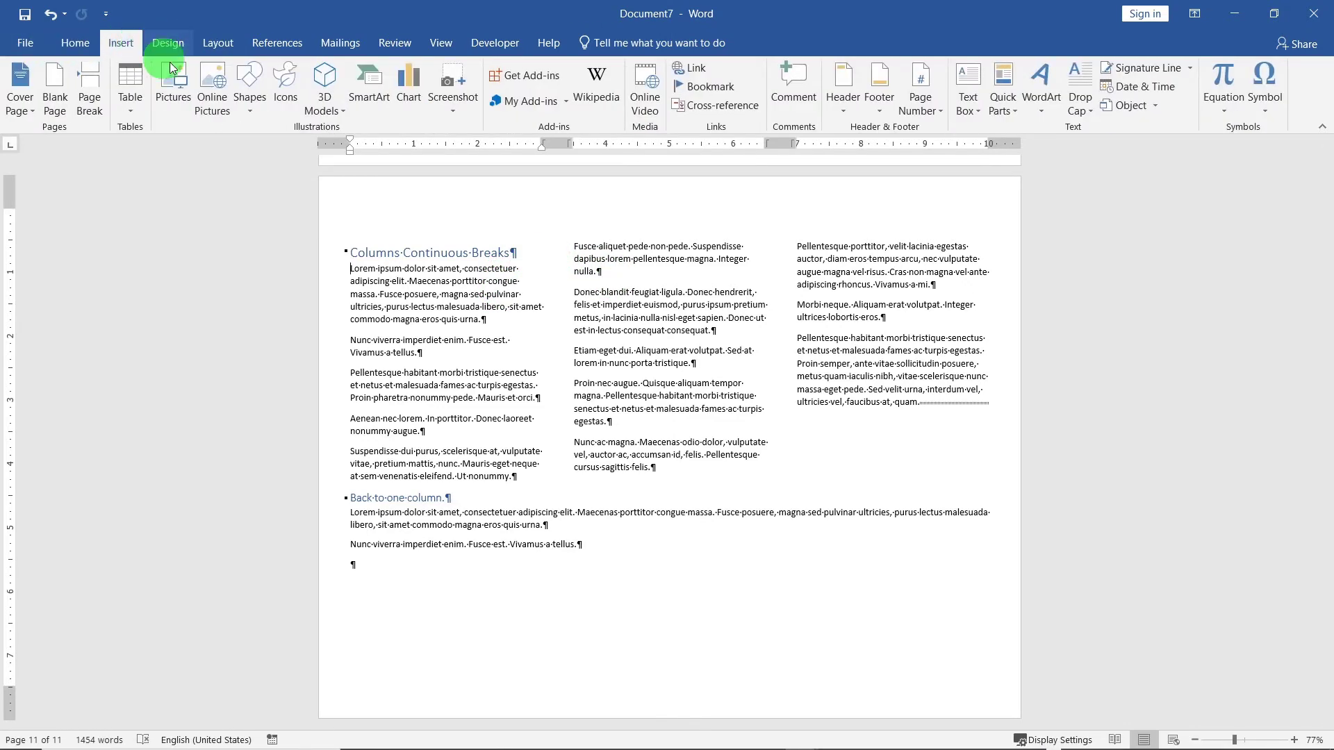
pyautogui.click(217, 43)
pyautogui.click(207, 68)
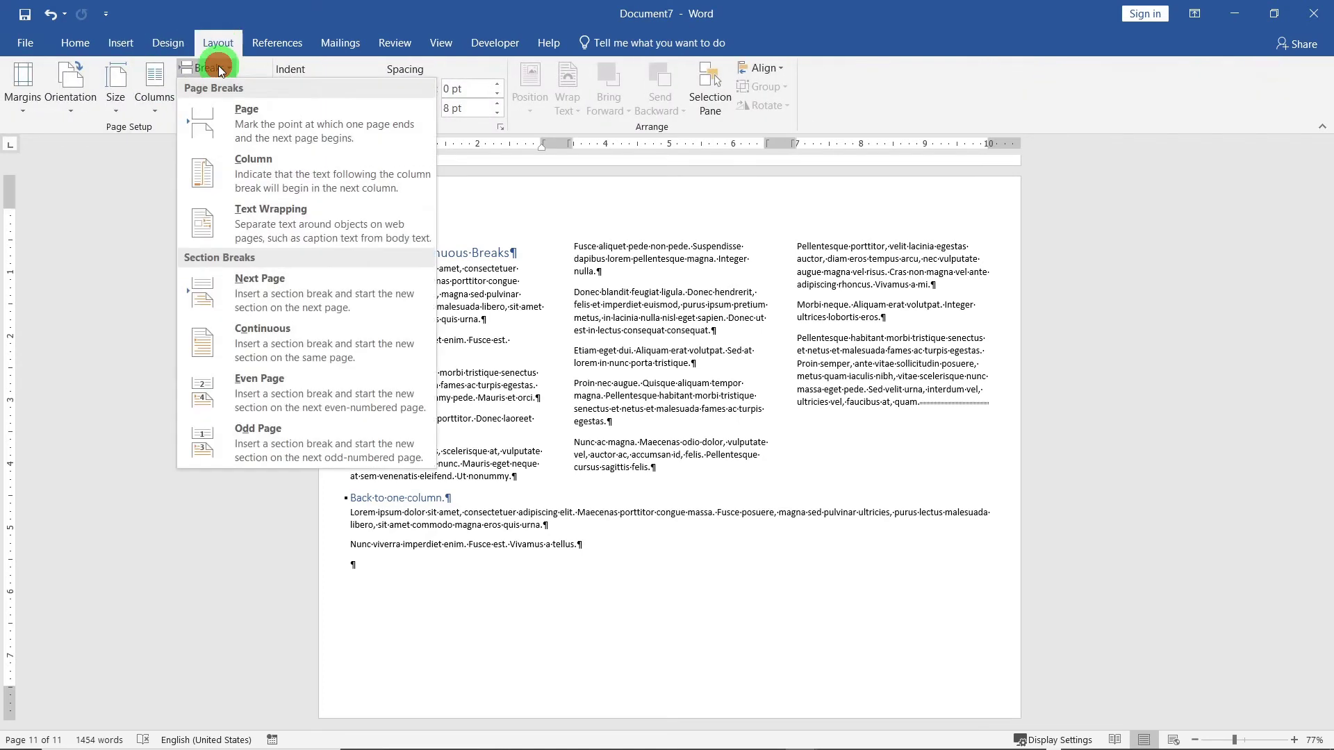
pyautogui.click(286, 347)
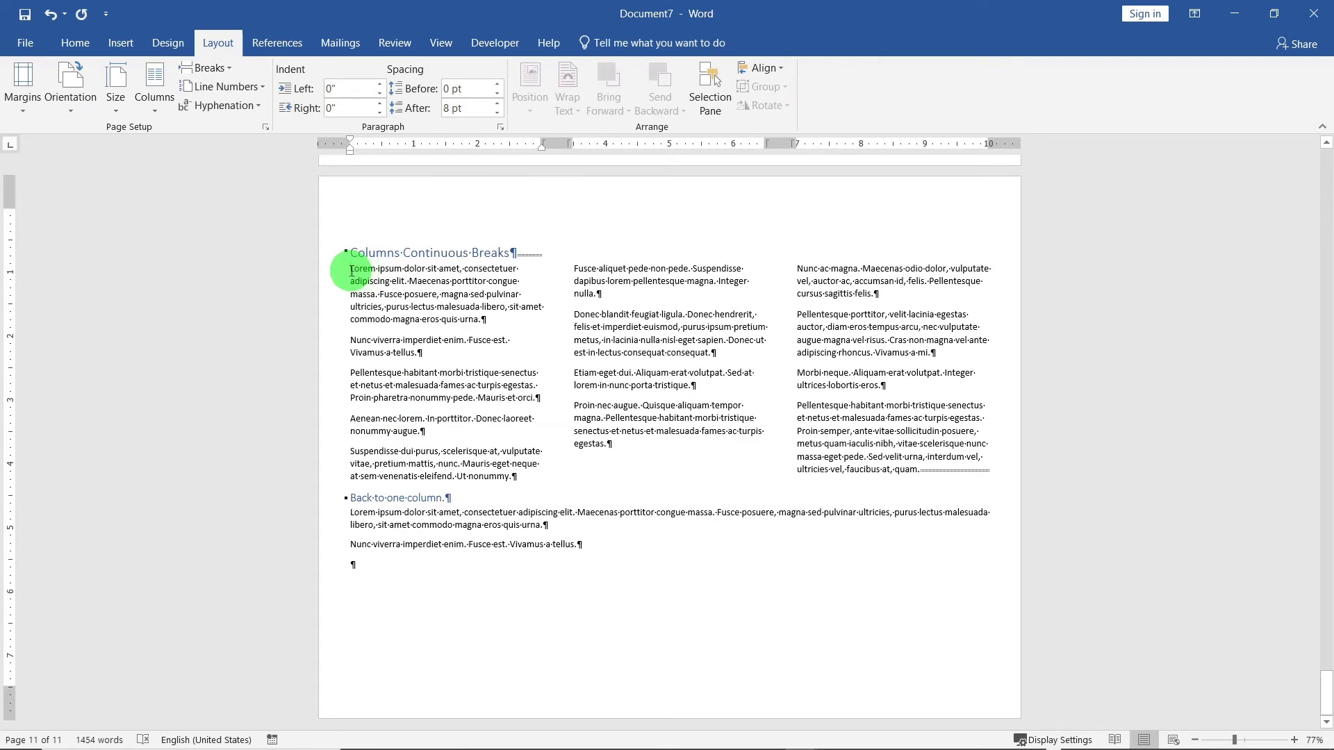
# Step: Set the section containing the "Columns Continuous Breaks" heading to one column
pyautogui.click(410, 253)
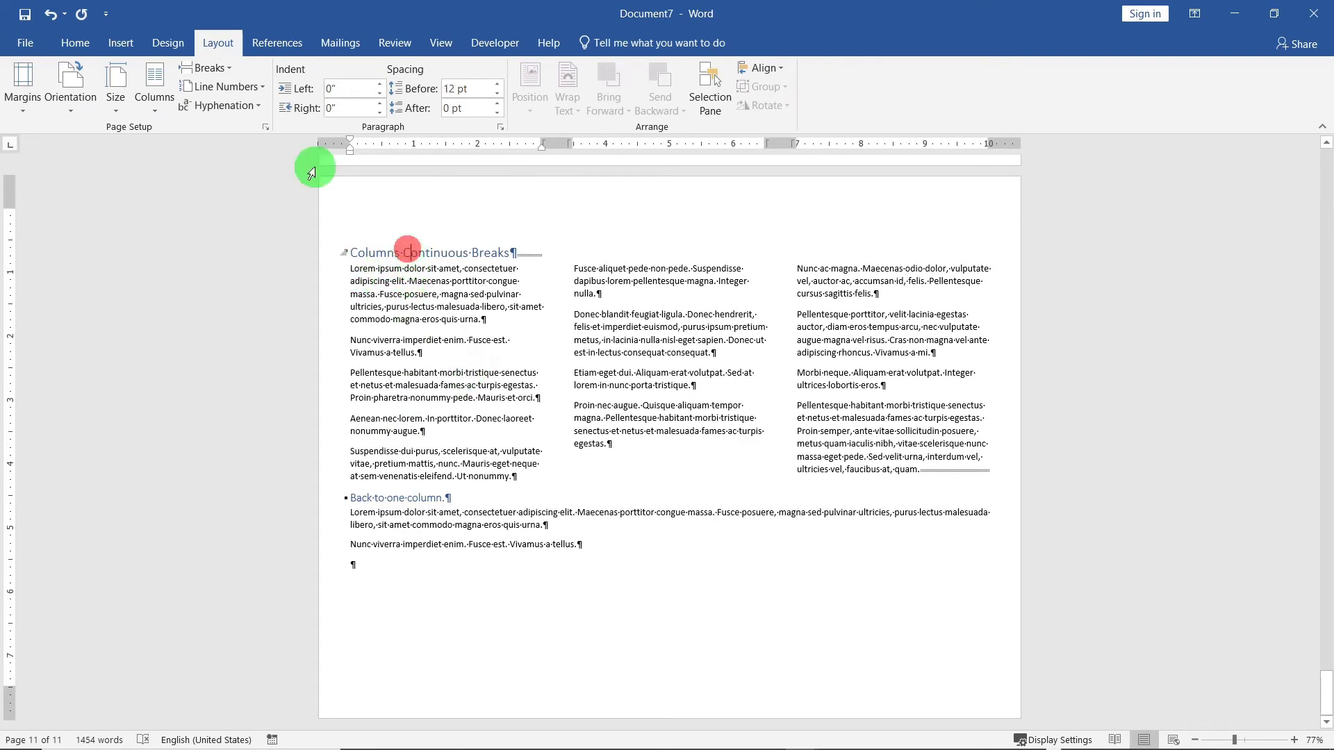
pyautogui.click(155, 98)
pyautogui.click(165, 138)
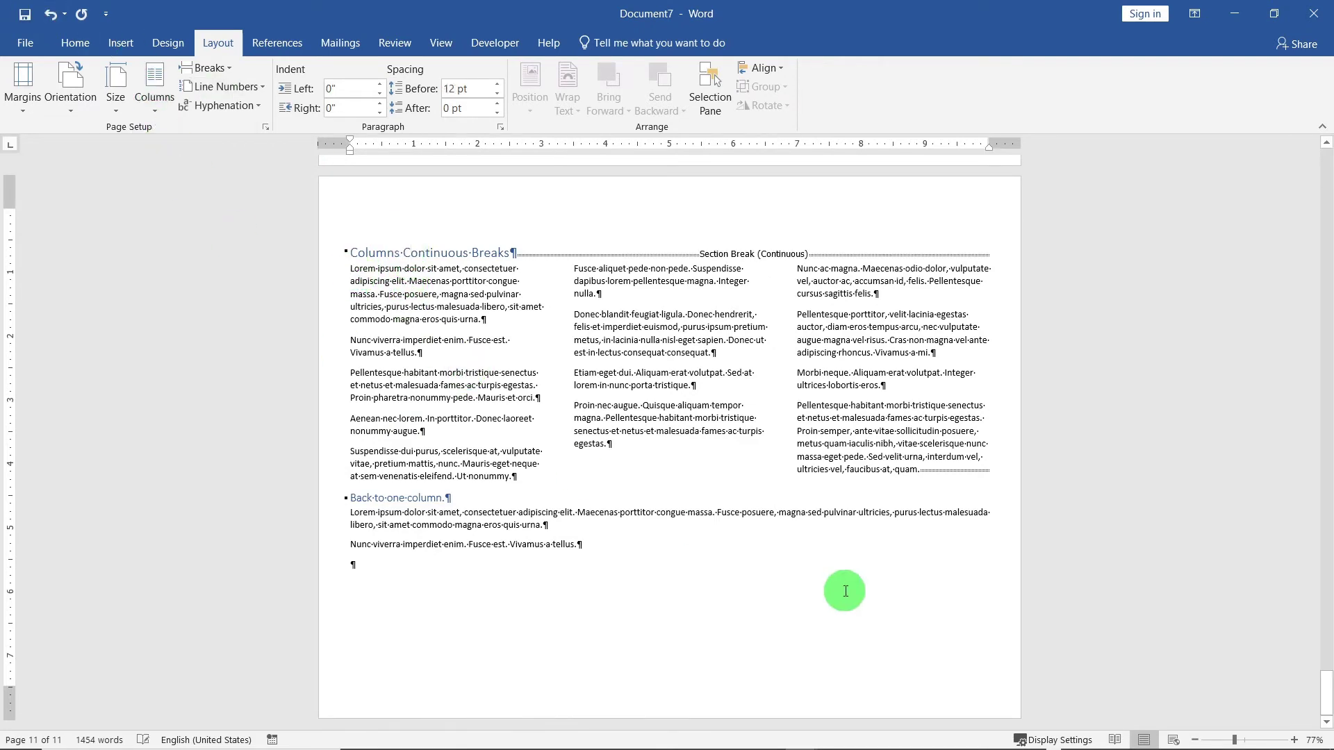
# Step: Open the detailed column settings for the three-column section and turn on the line between columns
pyautogui.click(810, 611)
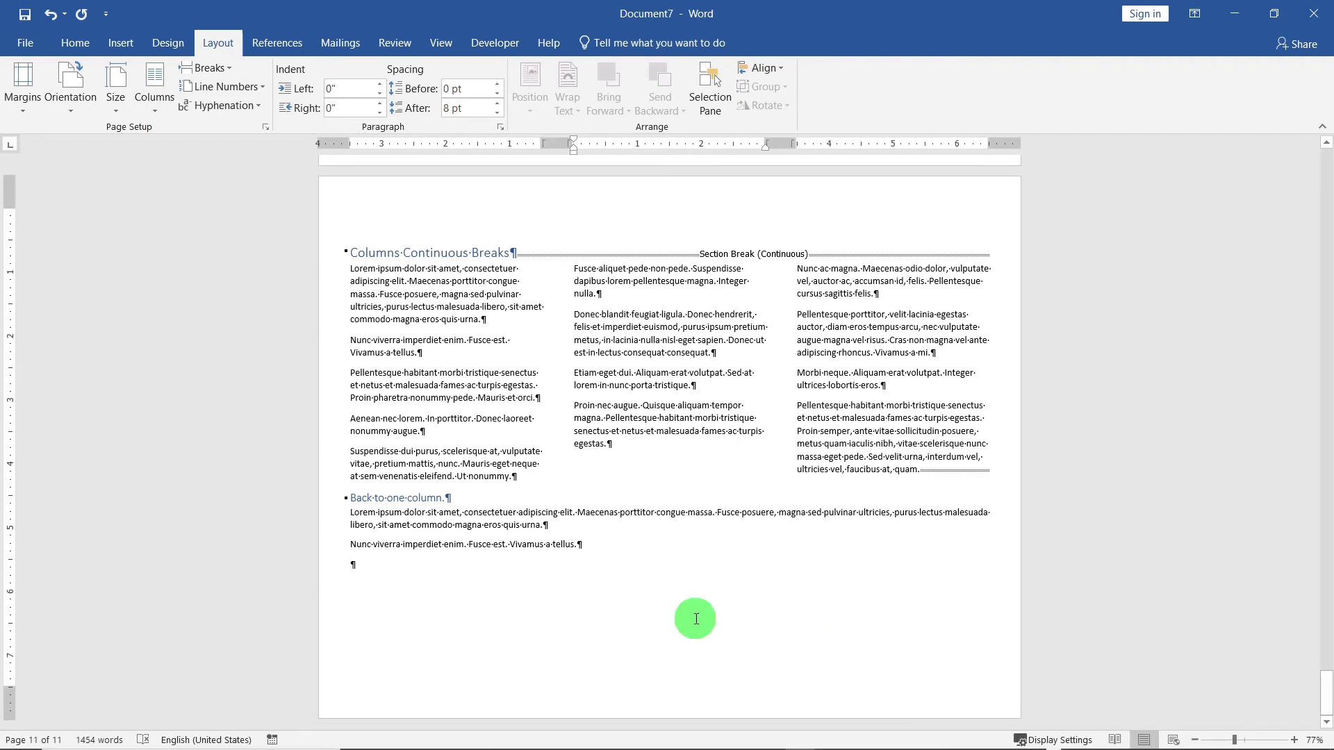
pyautogui.click(152, 111)
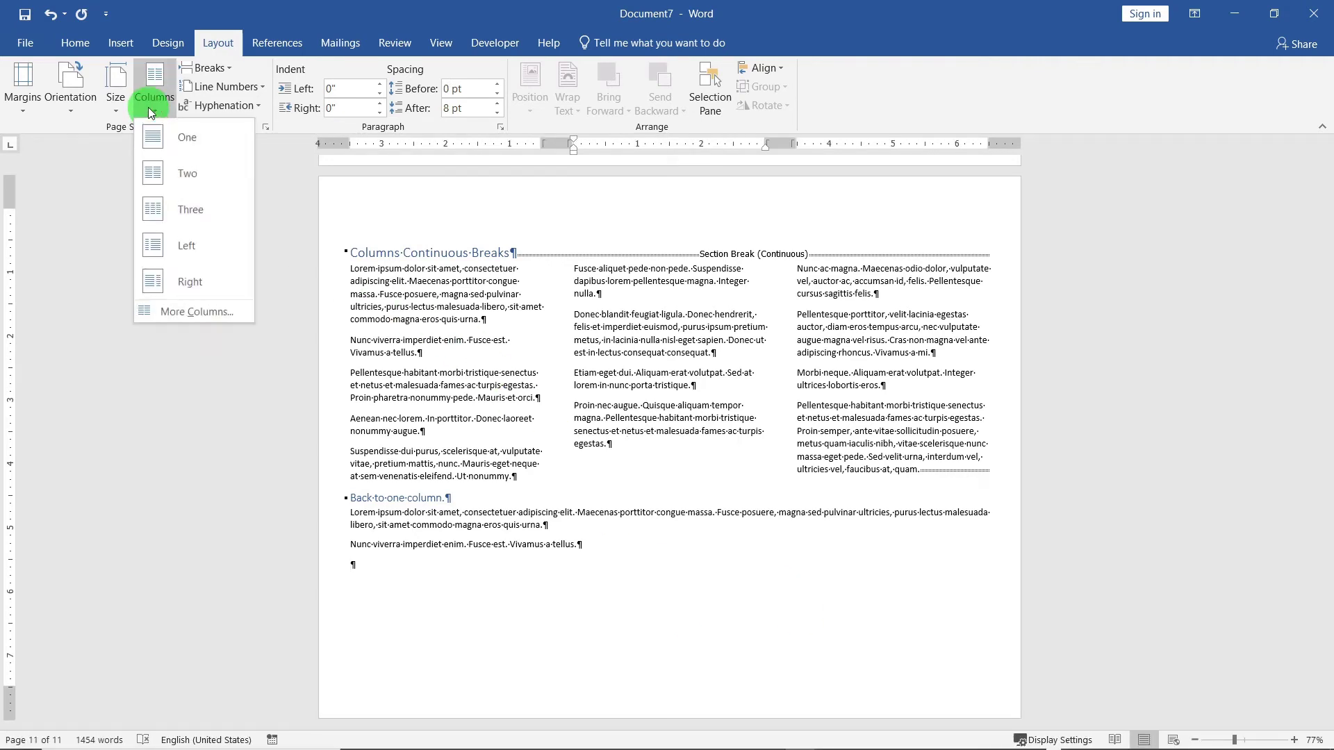
pyautogui.click(204, 314)
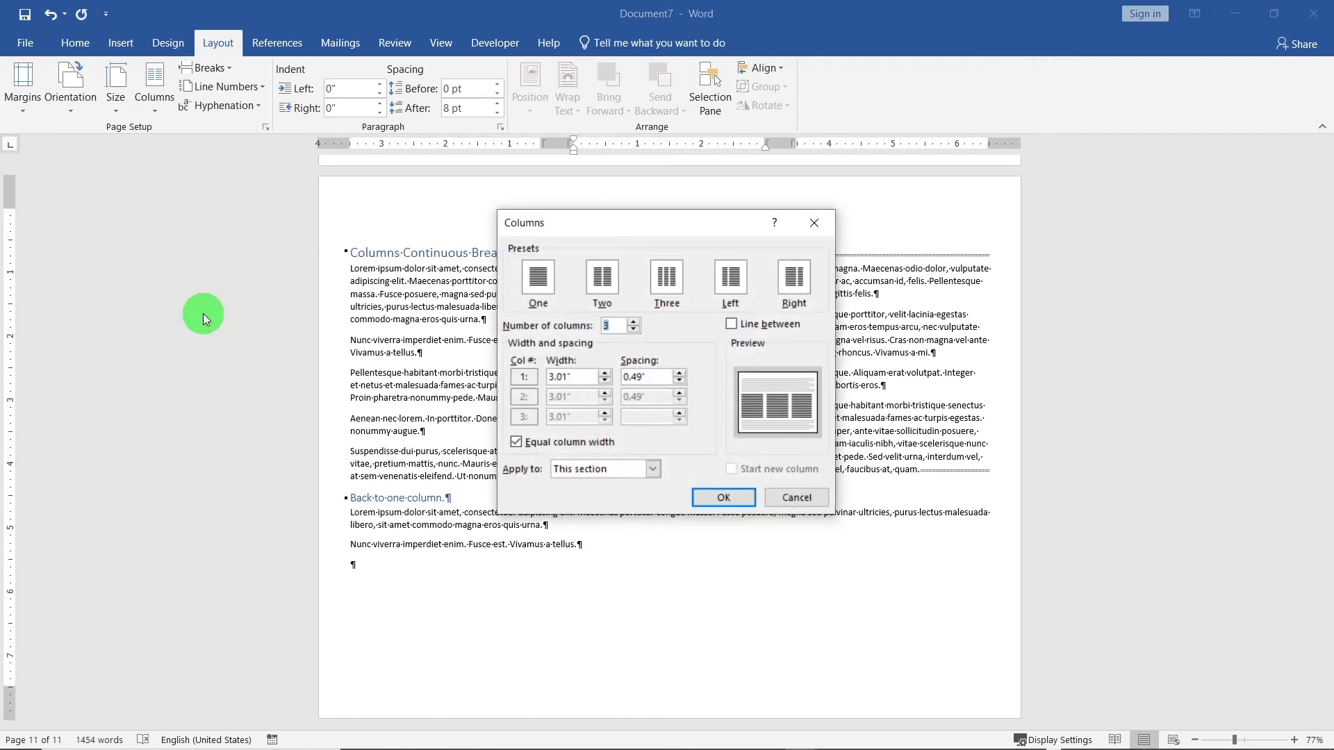
pyautogui.click(732, 325)
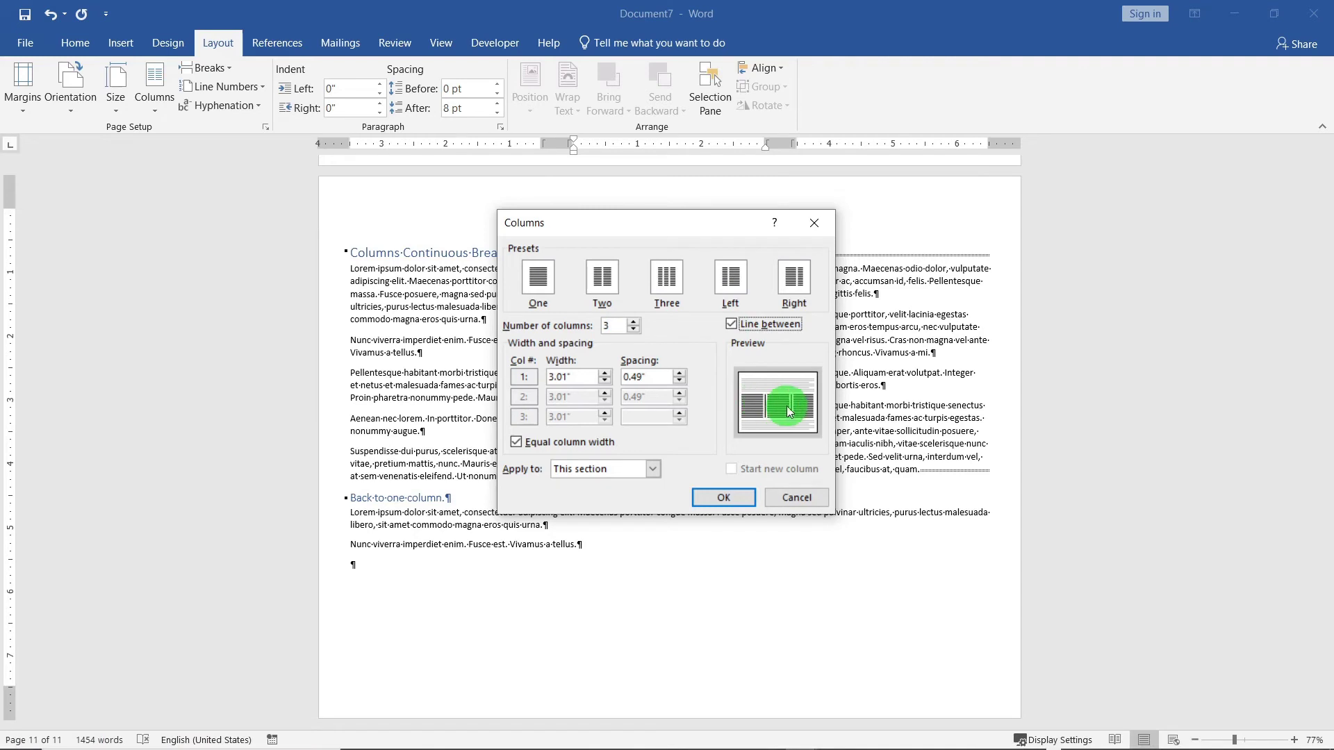
# Step: Turn off equal column width, set the first column's width to 1.9 inches and apply the column settings to this section
pyautogui.click(517, 442)
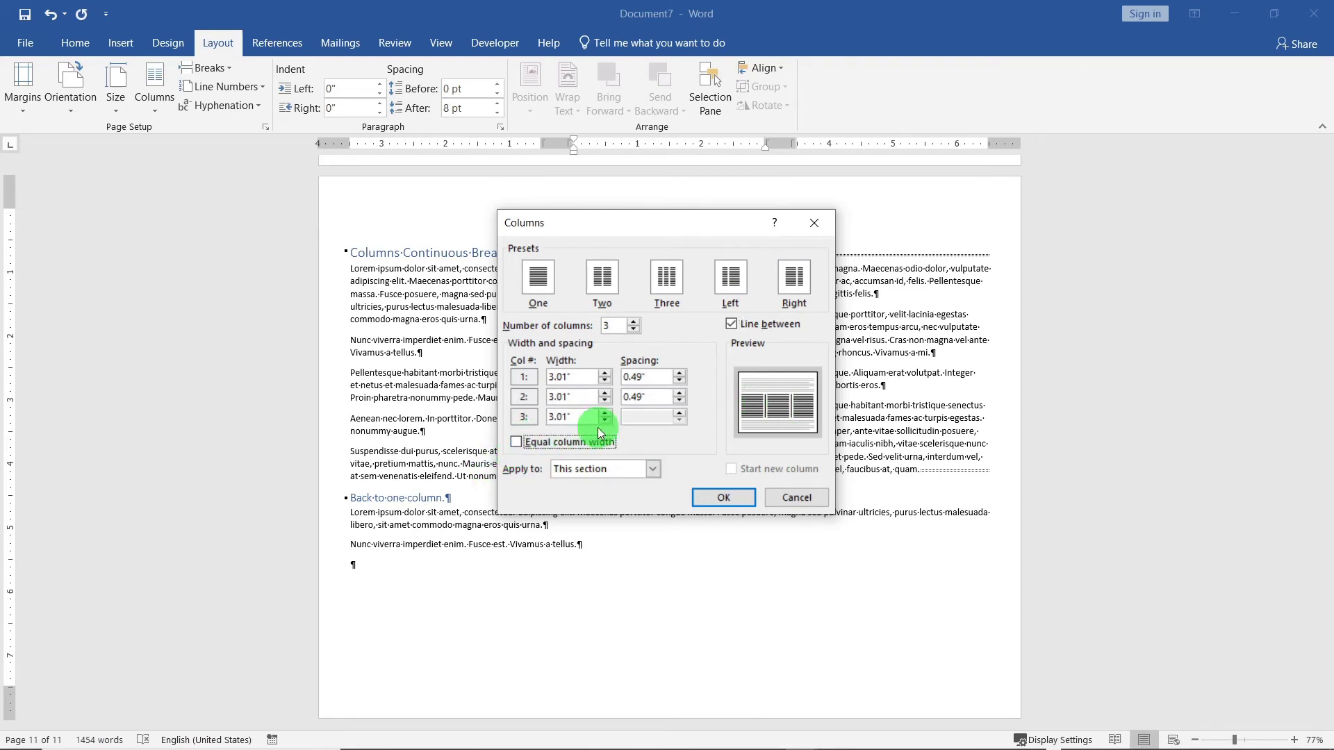
pyautogui.click(606, 380)
pyautogui.click(606, 381)
pyautogui.click(606, 380)
pyautogui.click(607, 381)
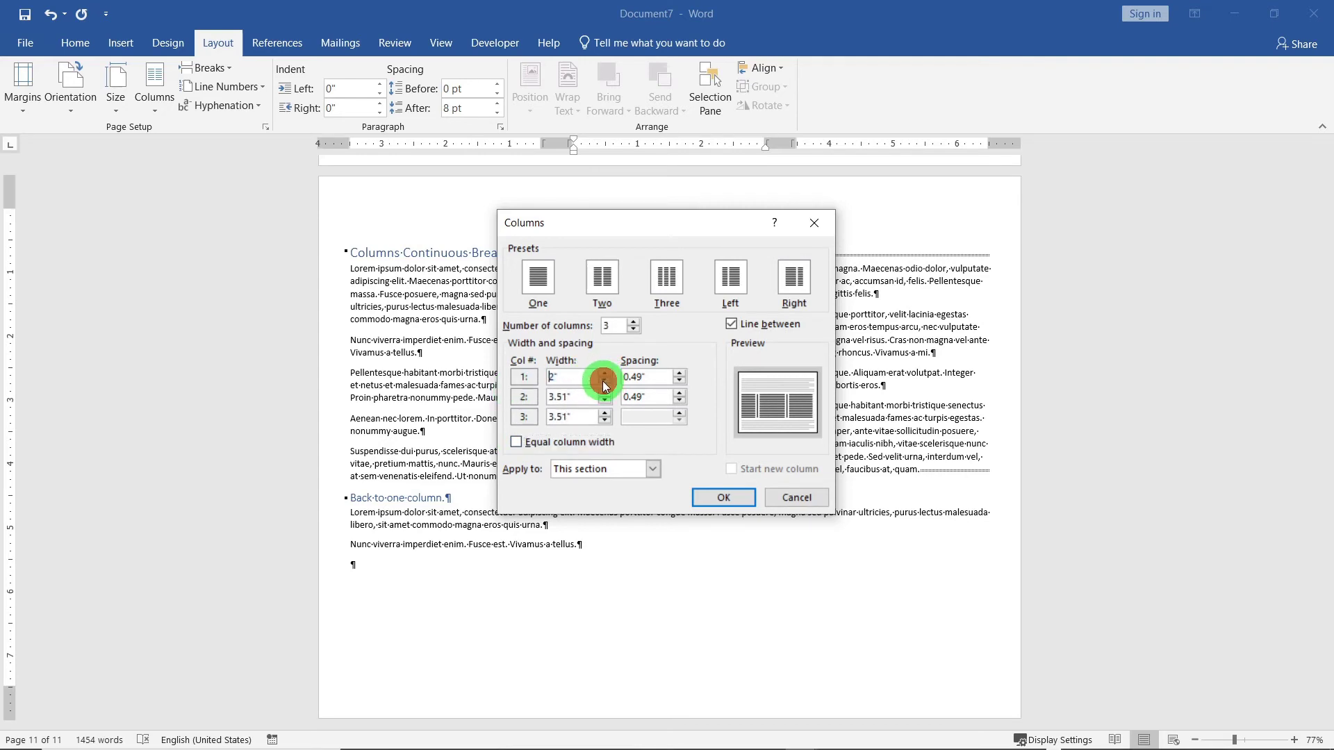
pyautogui.click(607, 381)
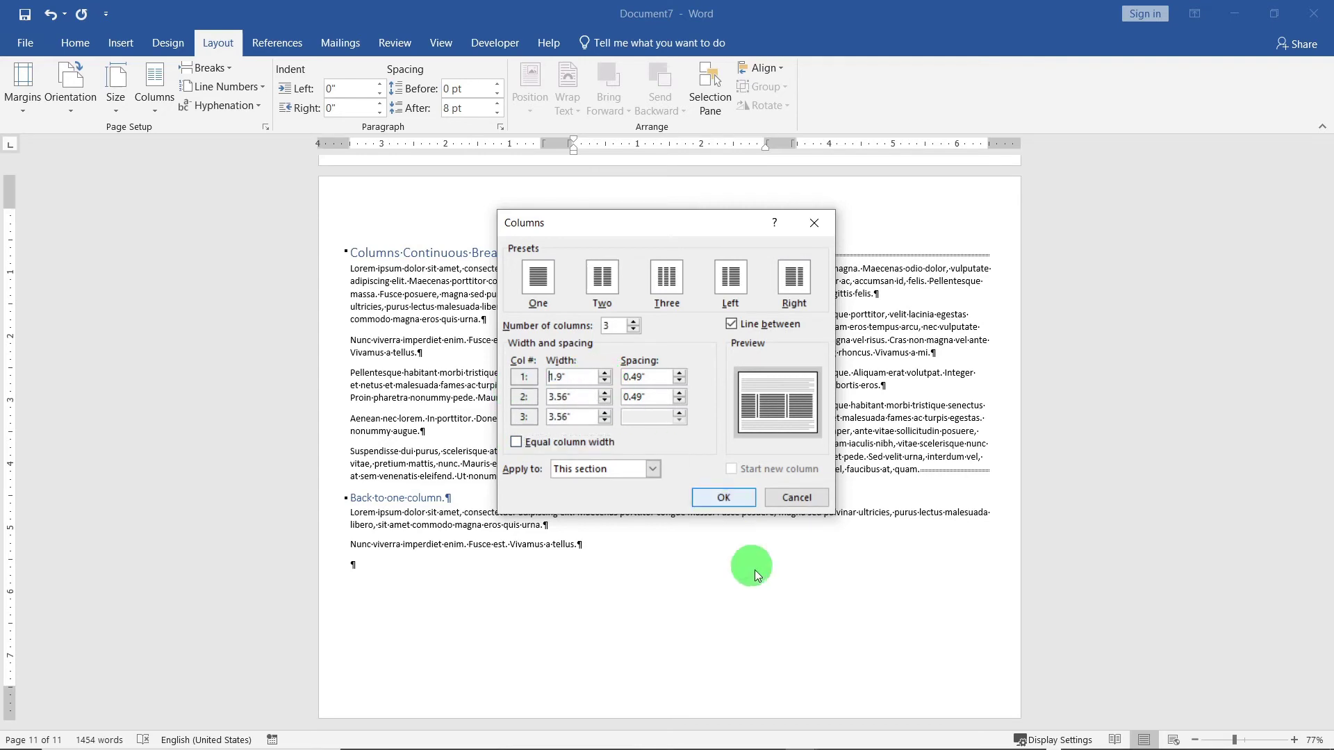
pyautogui.click(725, 498)
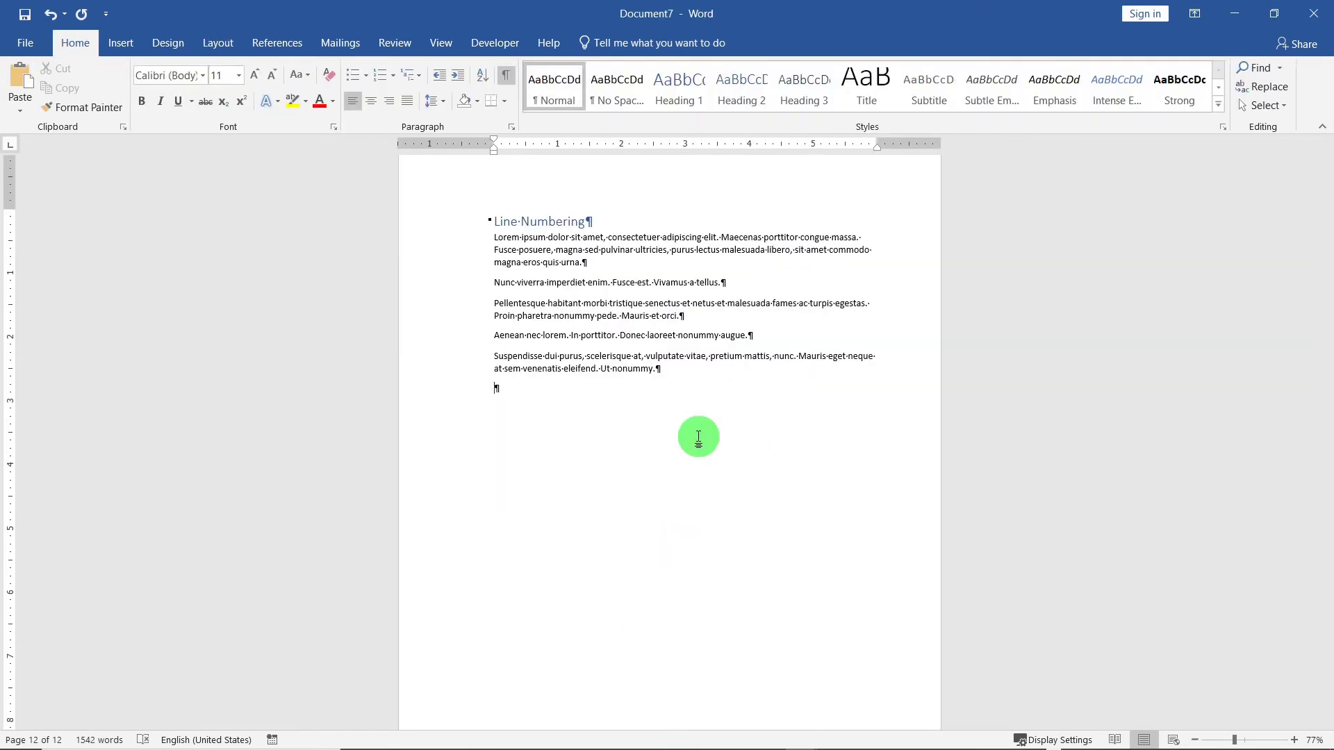
# Step: Turn on continuous line numbering for the "Line Numbering" section
pyautogui.click(217, 43)
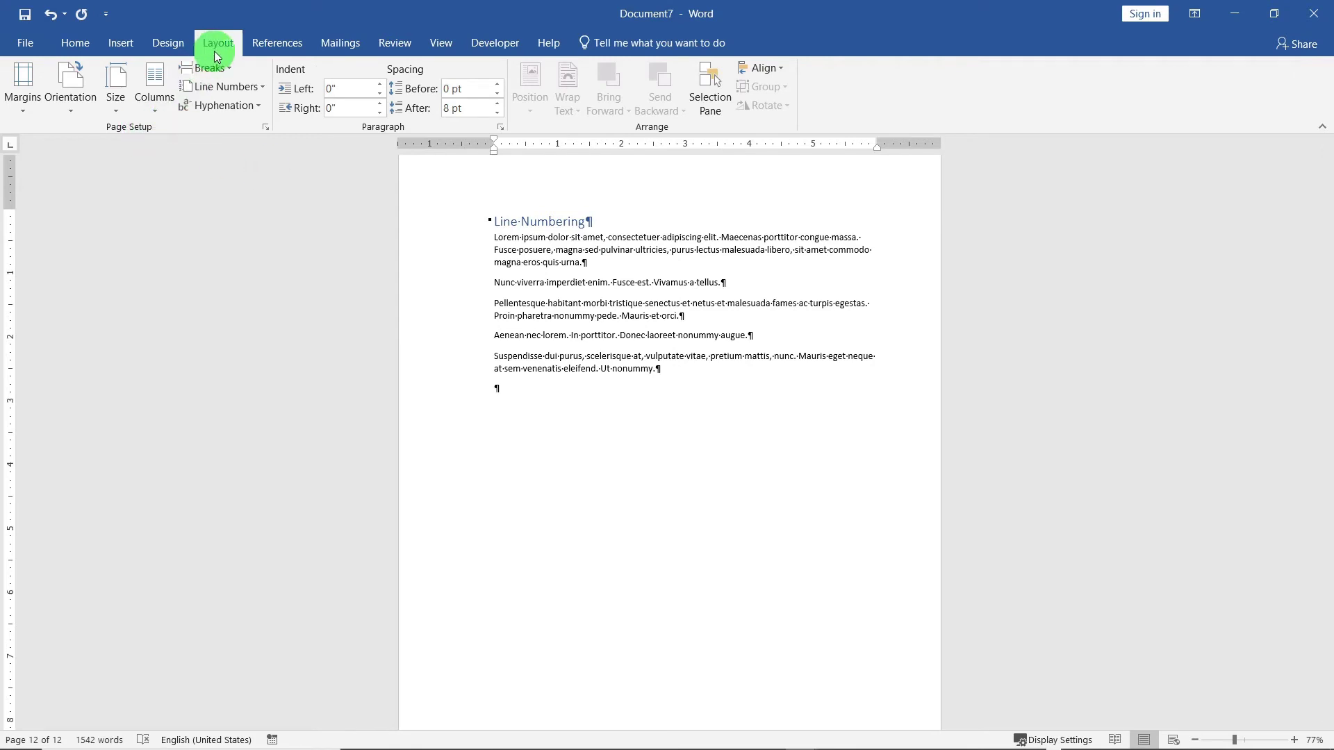
pyautogui.click(245, 91)
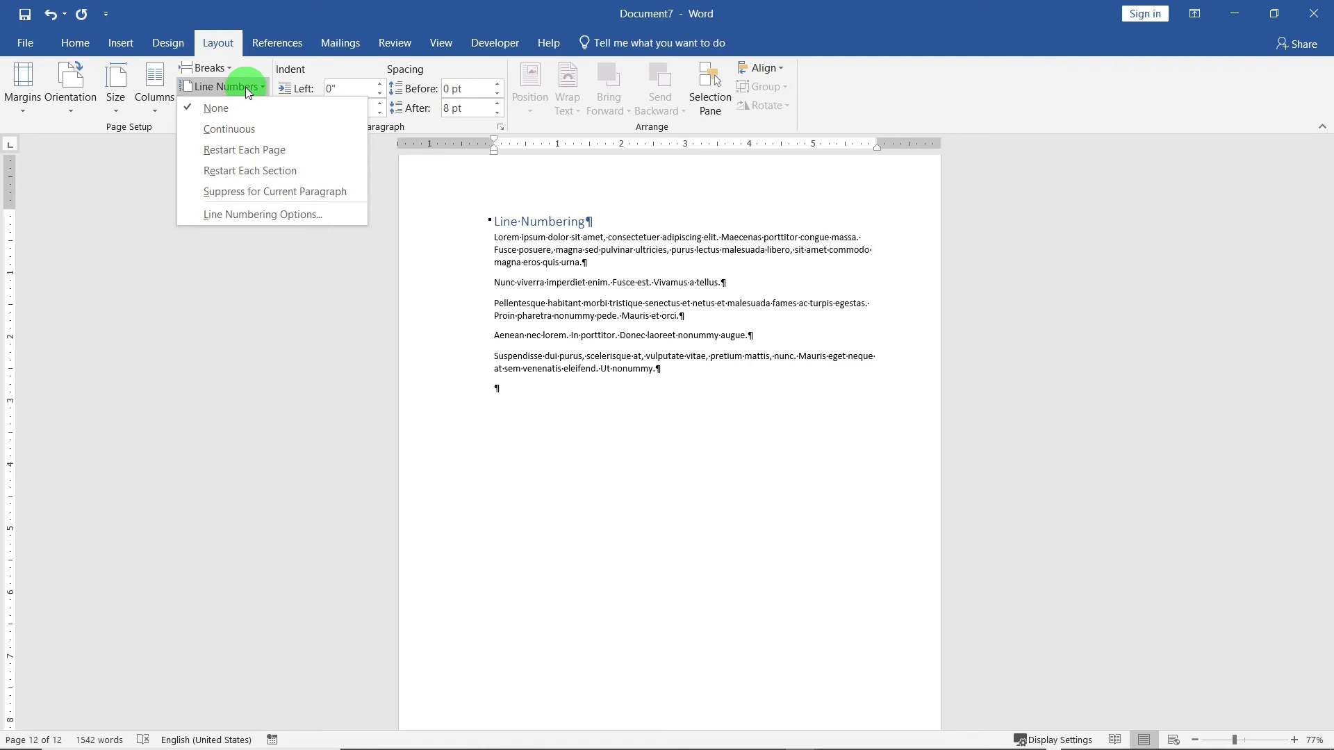
pyautogui.click(206, 126)
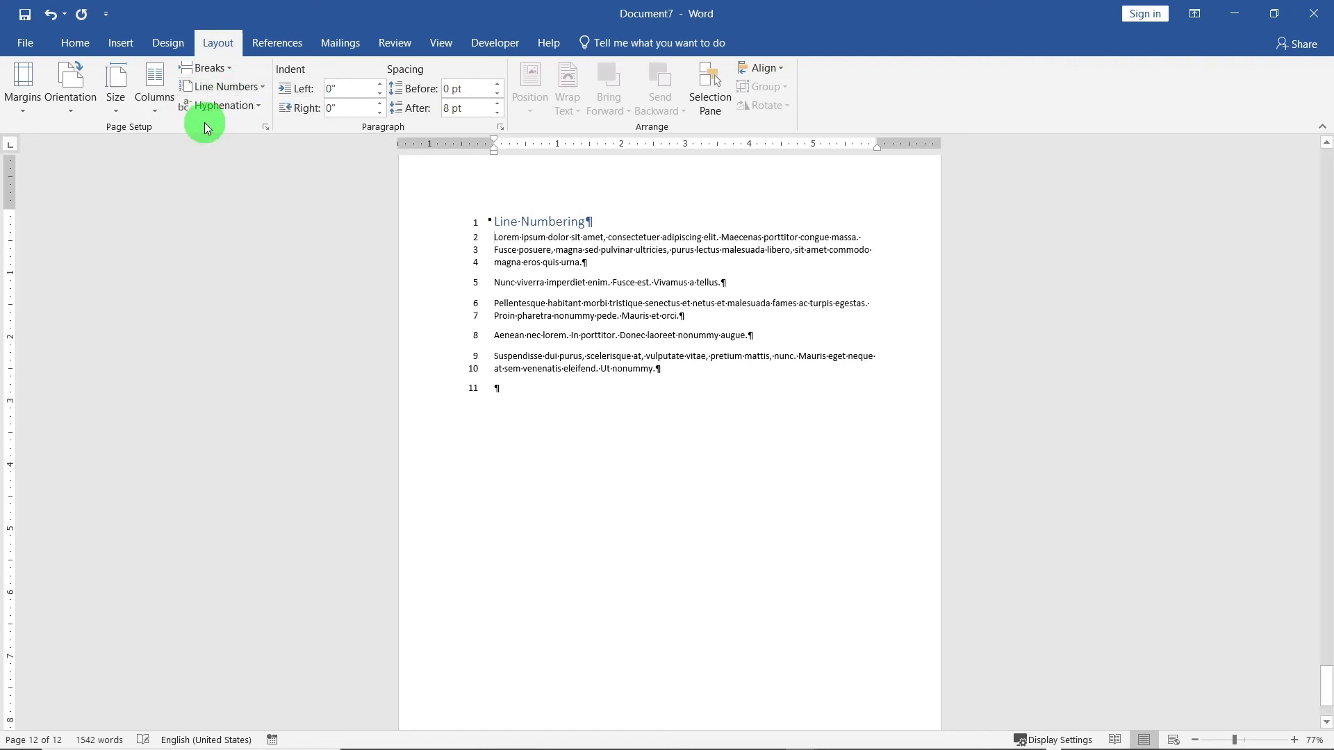
# Step: Suppress line numbering for the "Line Numbering" heading paragraph
pyautogui.click(571, 219)
pyautogui.click(502, 224)
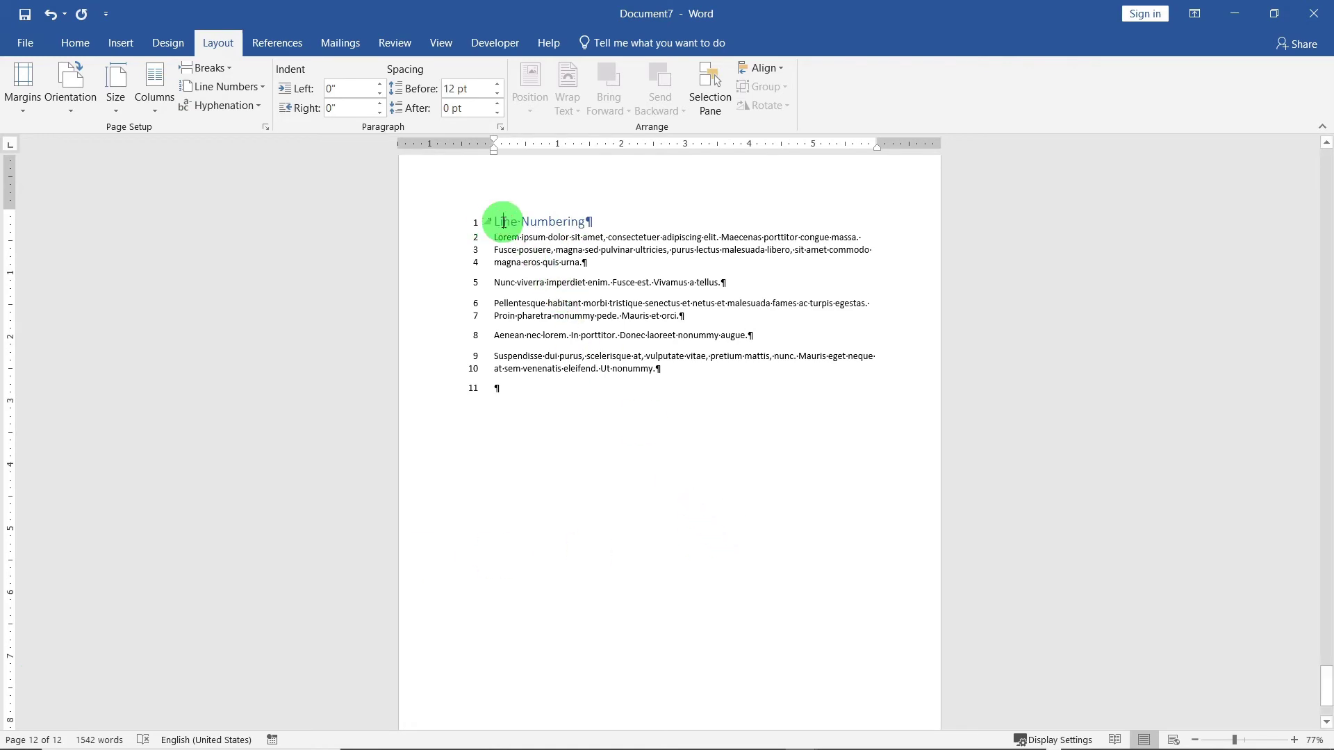
pyautogui.click(235, 86)
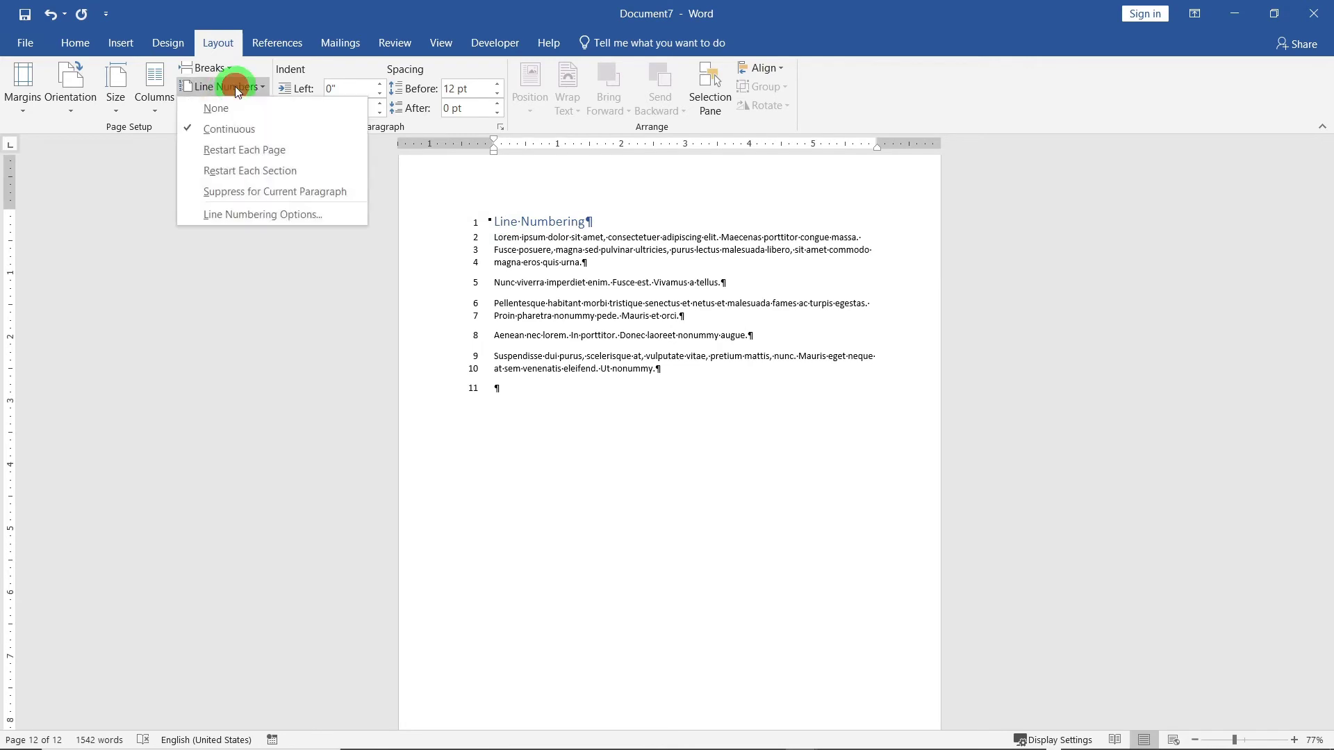
pyautogui.click(264, 196)
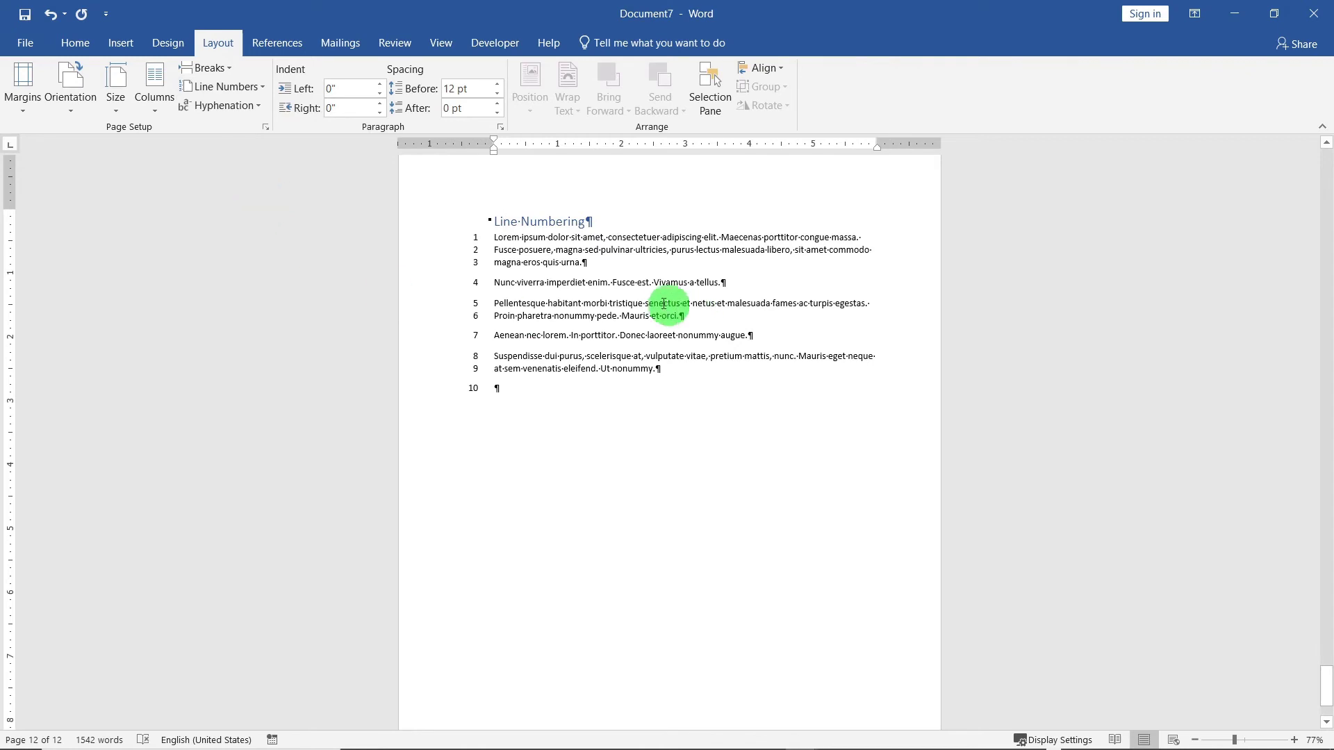
# Step: Suppress line numbering for the "Pellentesque habitant" paragraph in the "Line Numbering" section
pyautogui.click(549, 315)
pyautogui.click(238, 88)
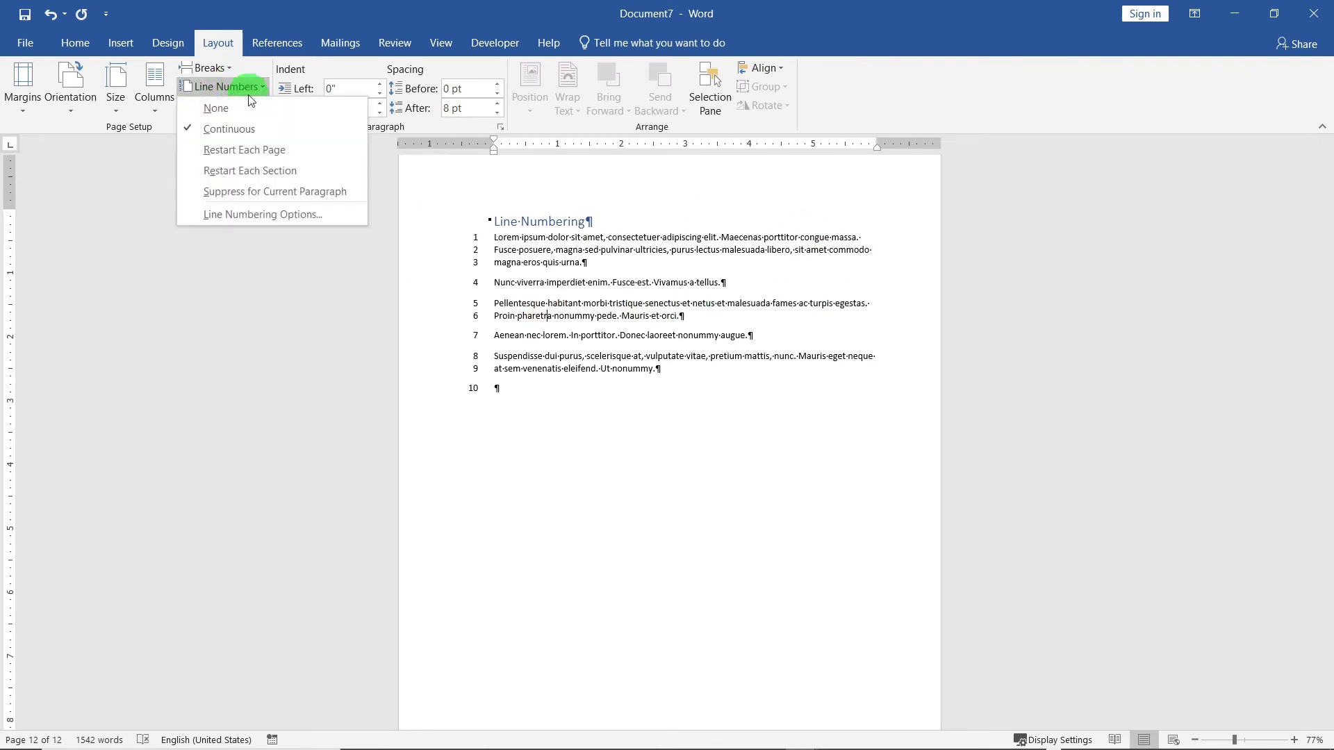
pyautogui.click(251, 190)
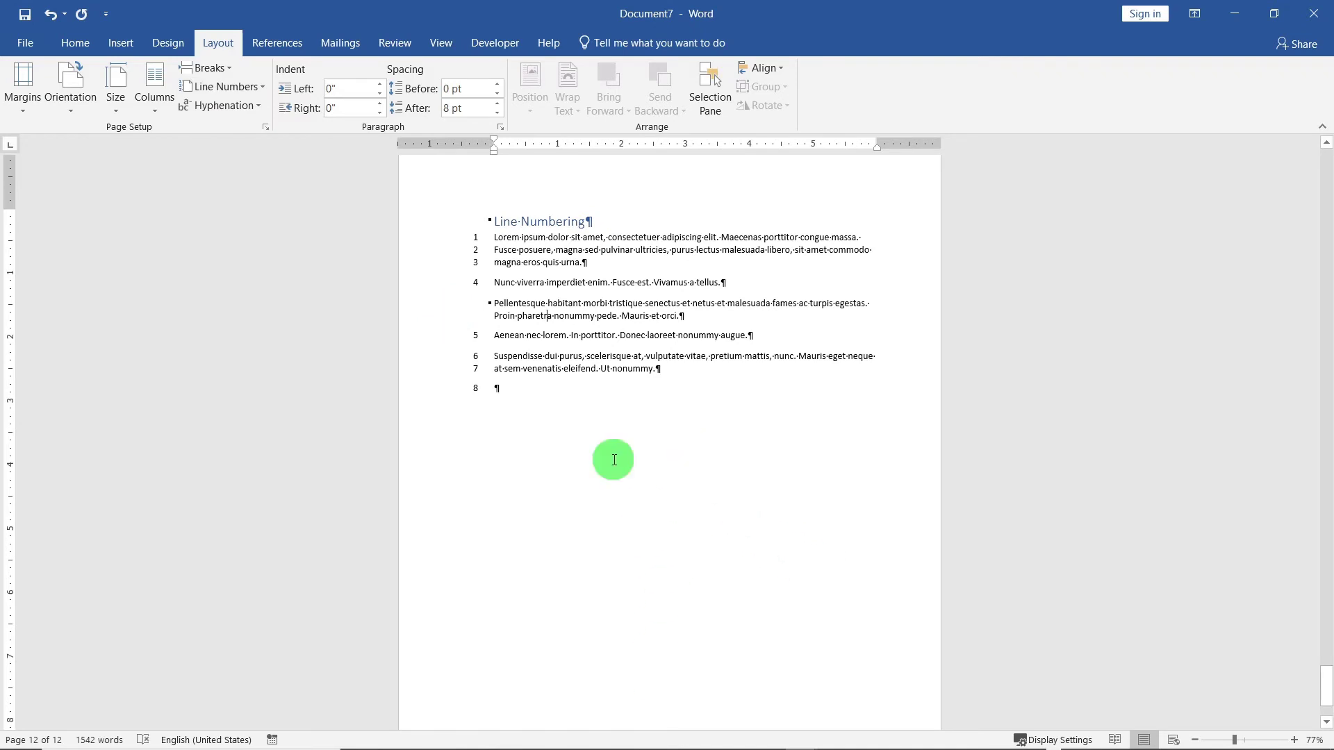
# Step: Generate filler text with =lorem(10,10) at the end of the "Line Numbering" section and check the line numbers across its pages
pyautogui.click(559, 399)
pyautogui.write('=lorem(')
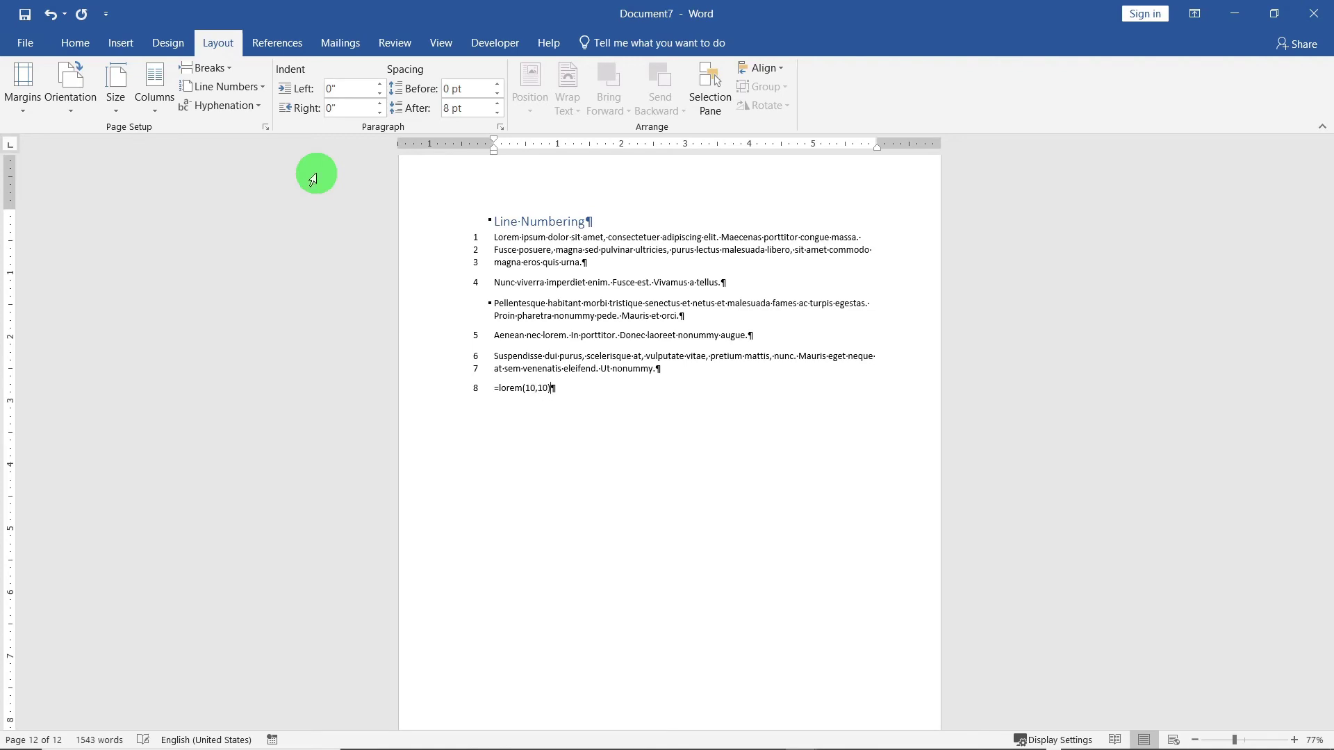
pyautogui.write('10,10)')
pyautogui.press('Return')
pyautogui.scroll(15, 480, 343)
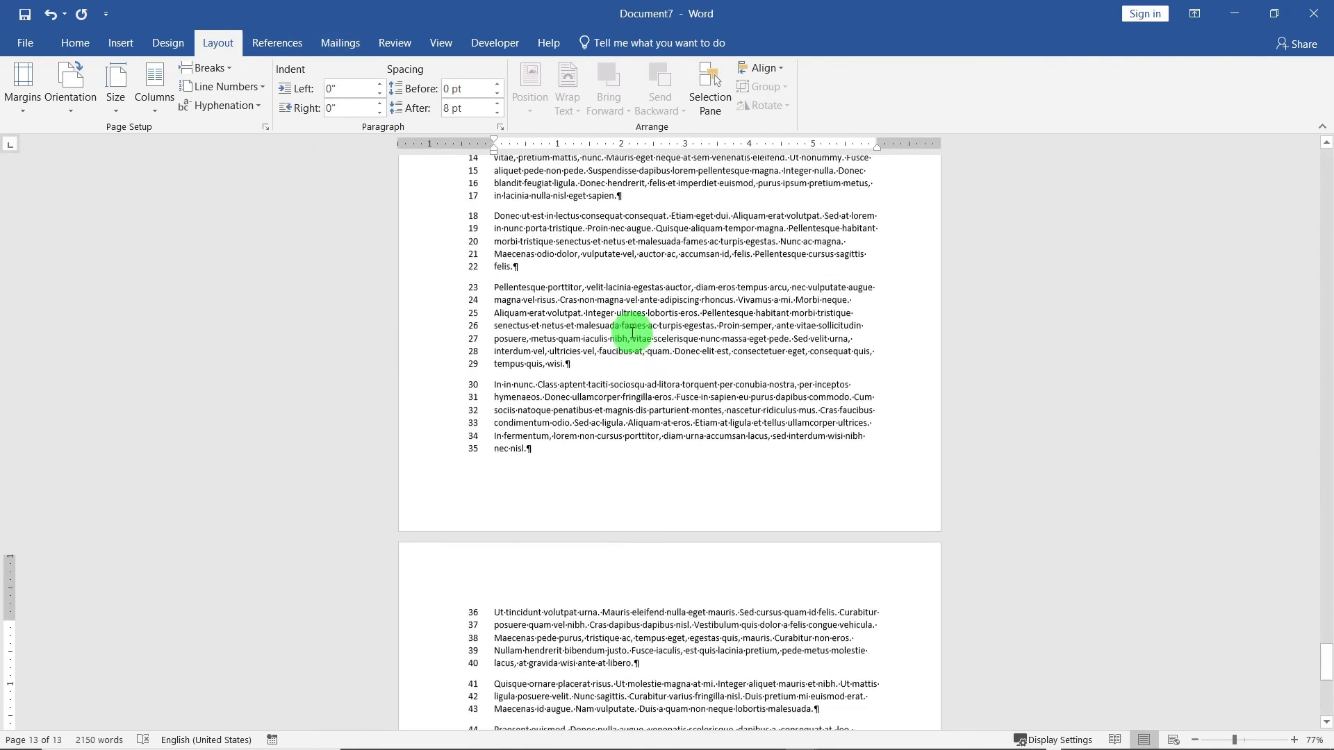
pyautogui.scroll(-12, 462, 243)
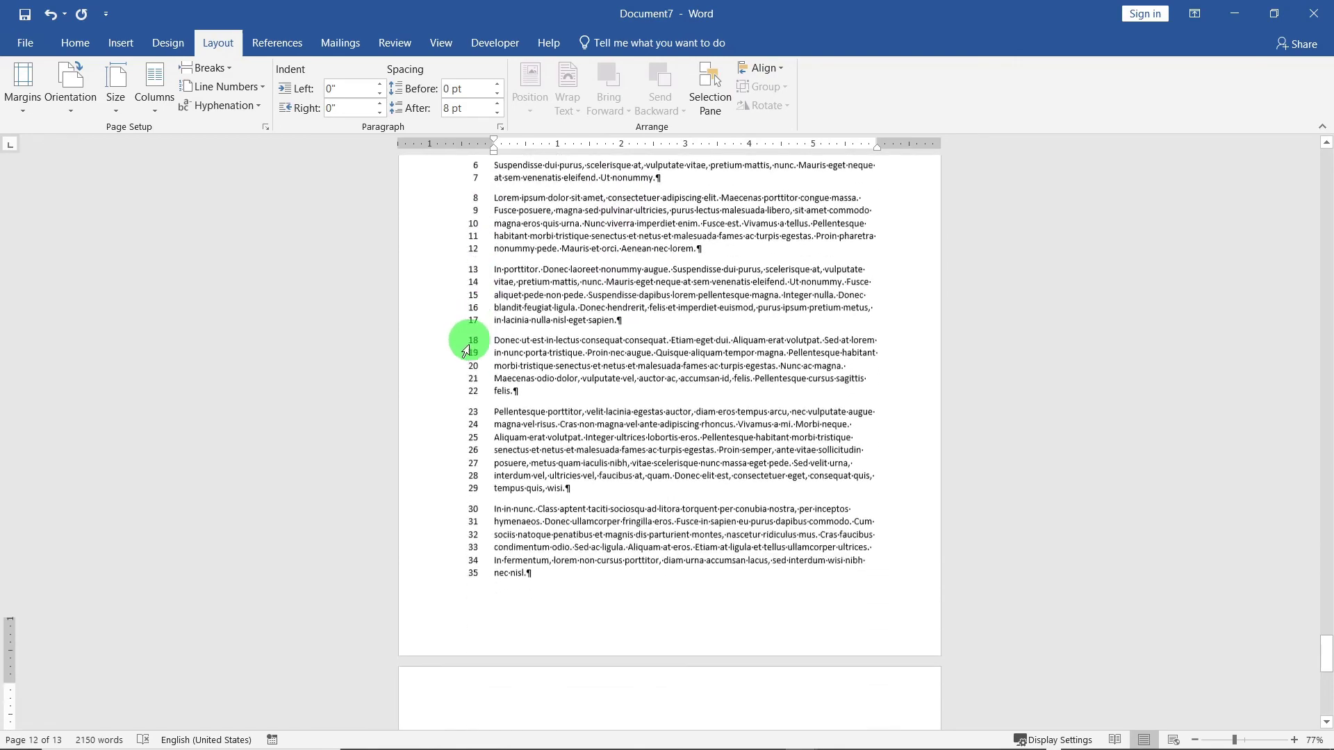
pyautogui.scroll(-5, 472, 552)
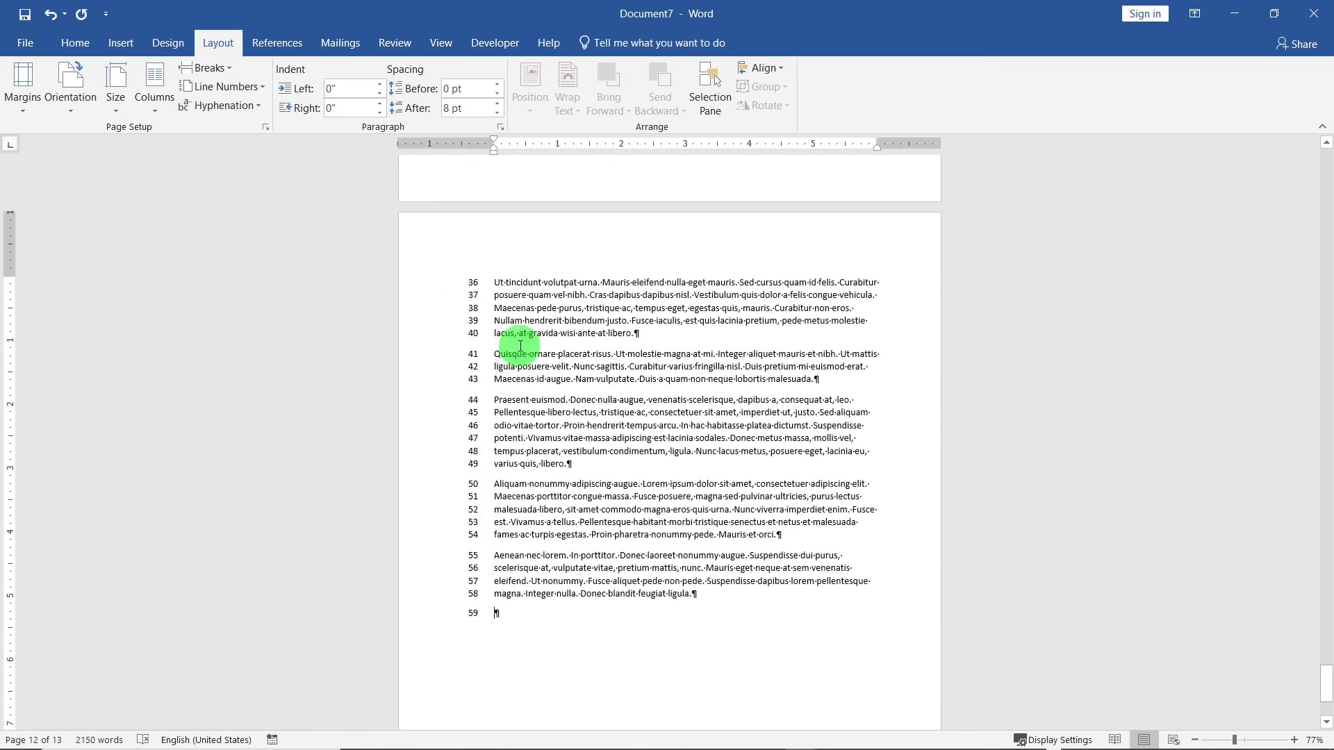
# Step: Set the line numbering of the "Line Numbering" section to restart on each page
pyautogui.click(527, 295)
pyautogui.click(222, 86)
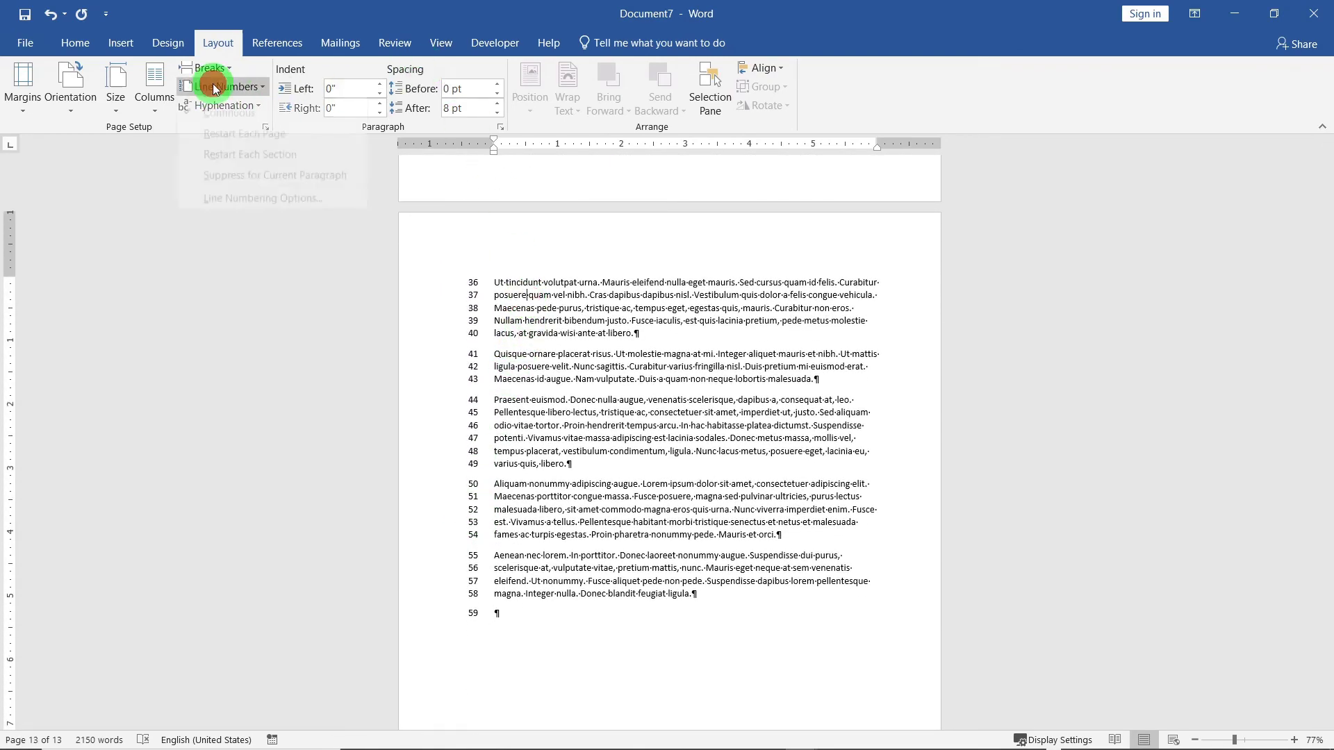
pyautogui.click(283, 155)
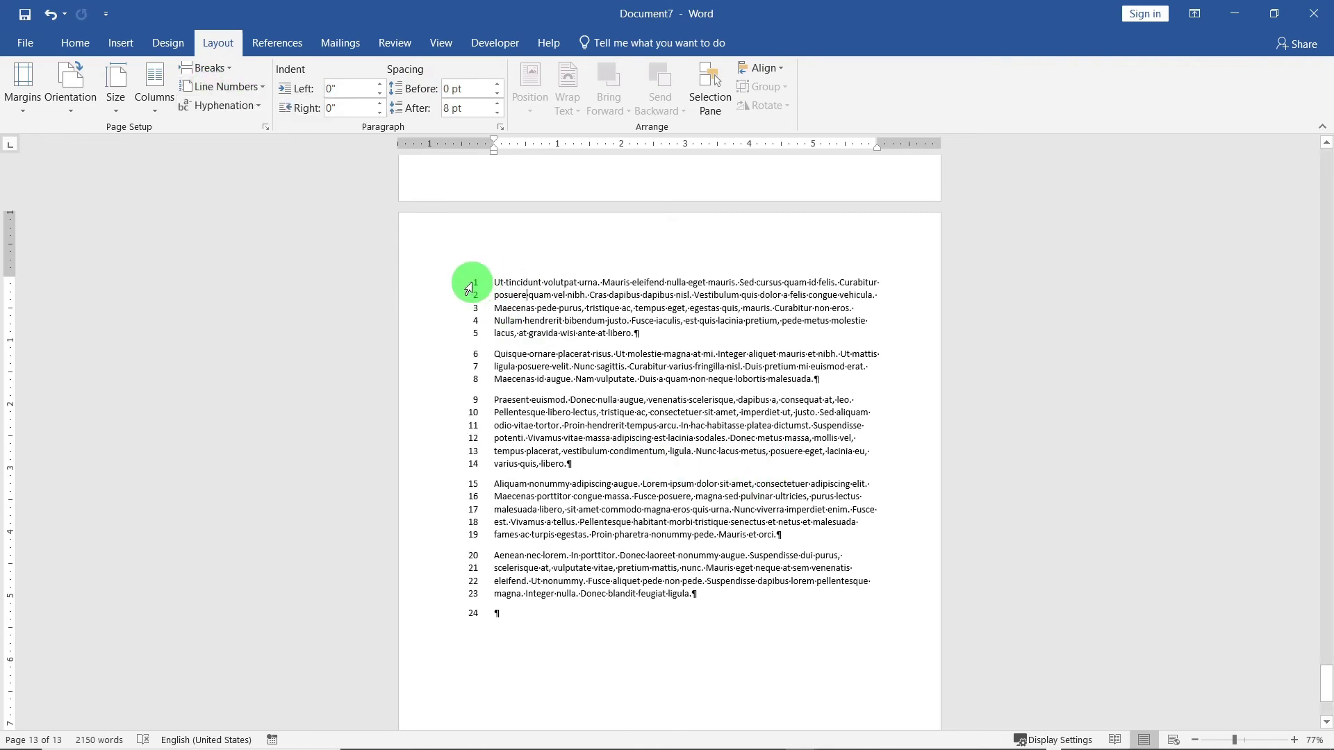
pyautogui.scroll(1, 469, 289)
# Step: Set the line numbering to restart at each section and check the numbers across the page change
pyautogui.click(262, 86)
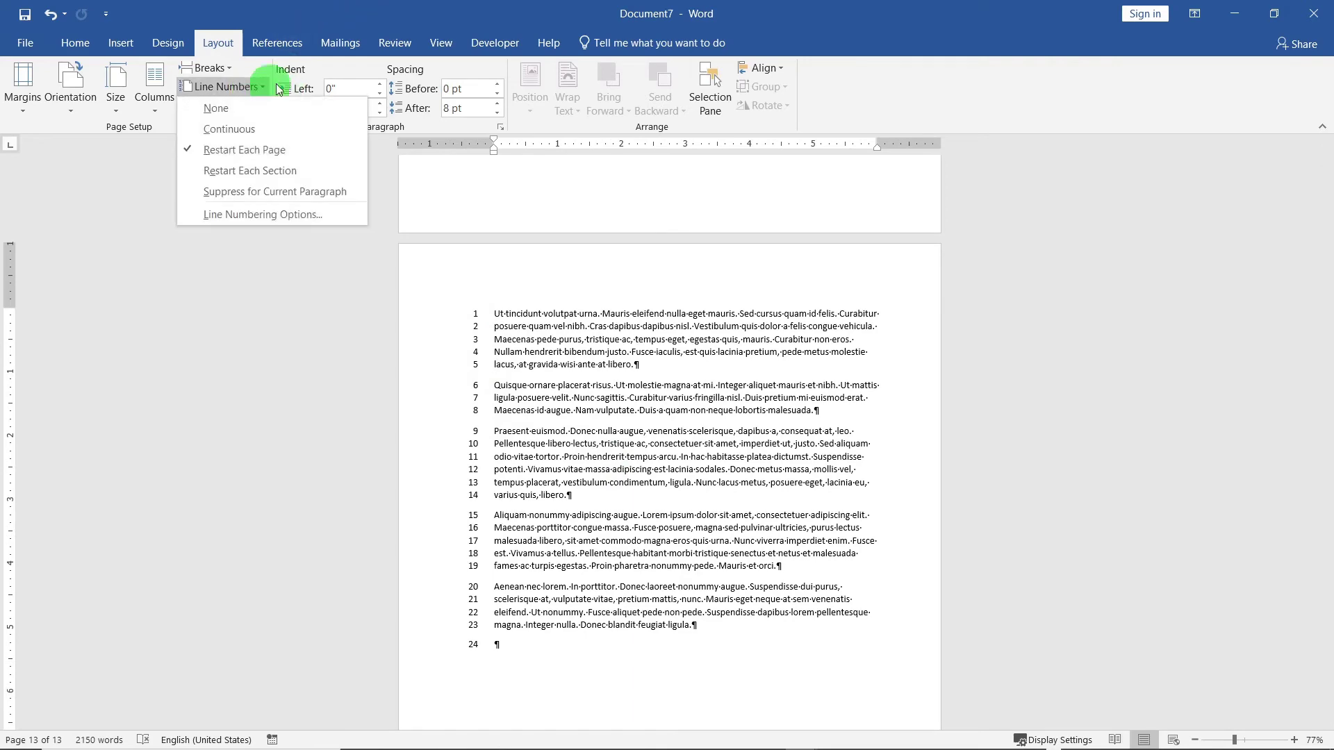
pyautogui.click(287, 172)
pyautogui.scroll(6, 694, 312)
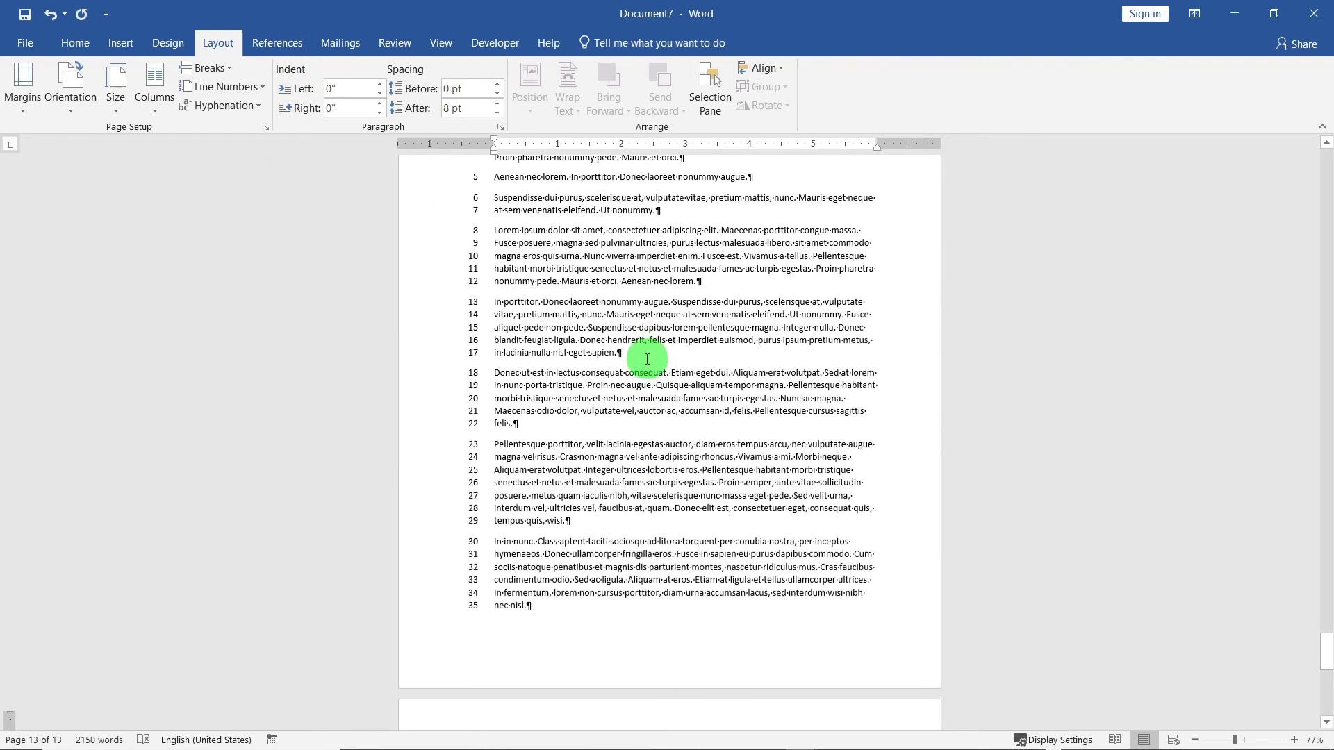
pyautogui.scroll(-6, 461, 238)
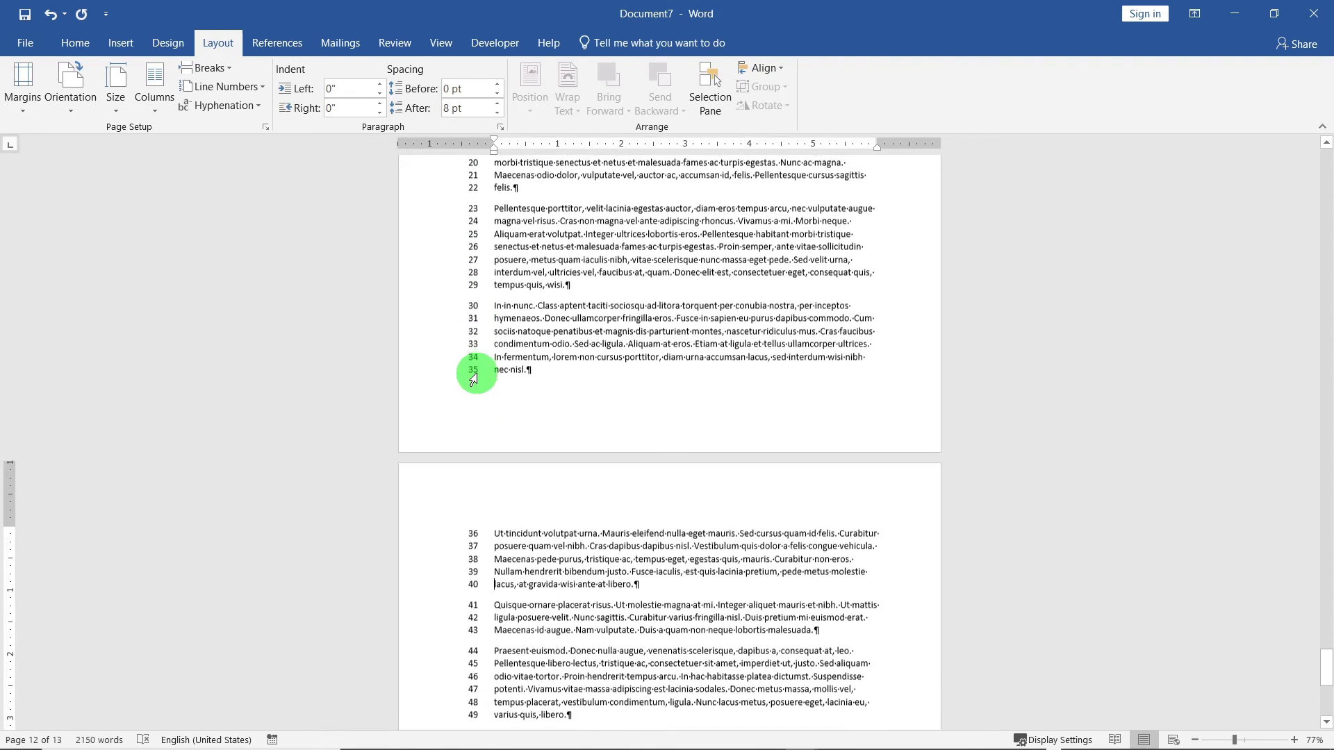
pyautogui.scroll(-8, 462, 580)
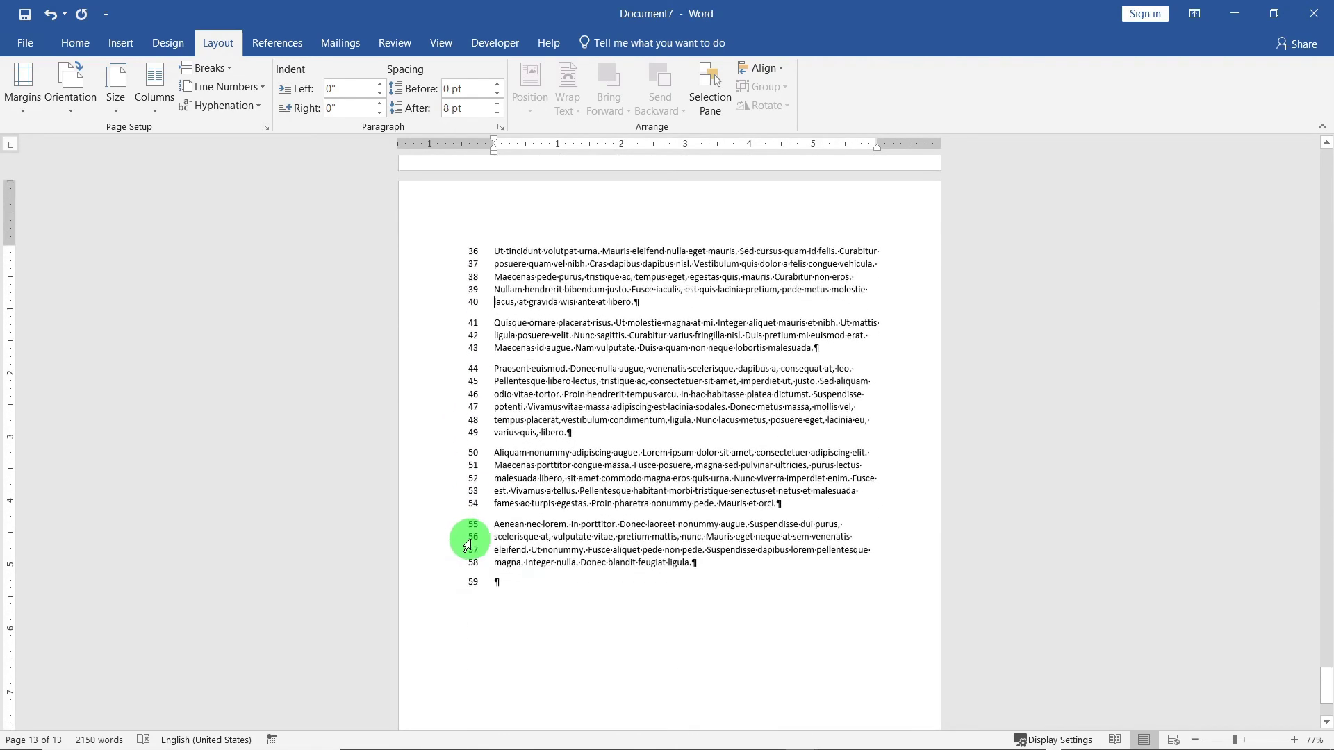
# Step: Insert a continuous section break after the last filler paragraph of the "Line Numbering" section
pyautogui.click(571, 542)
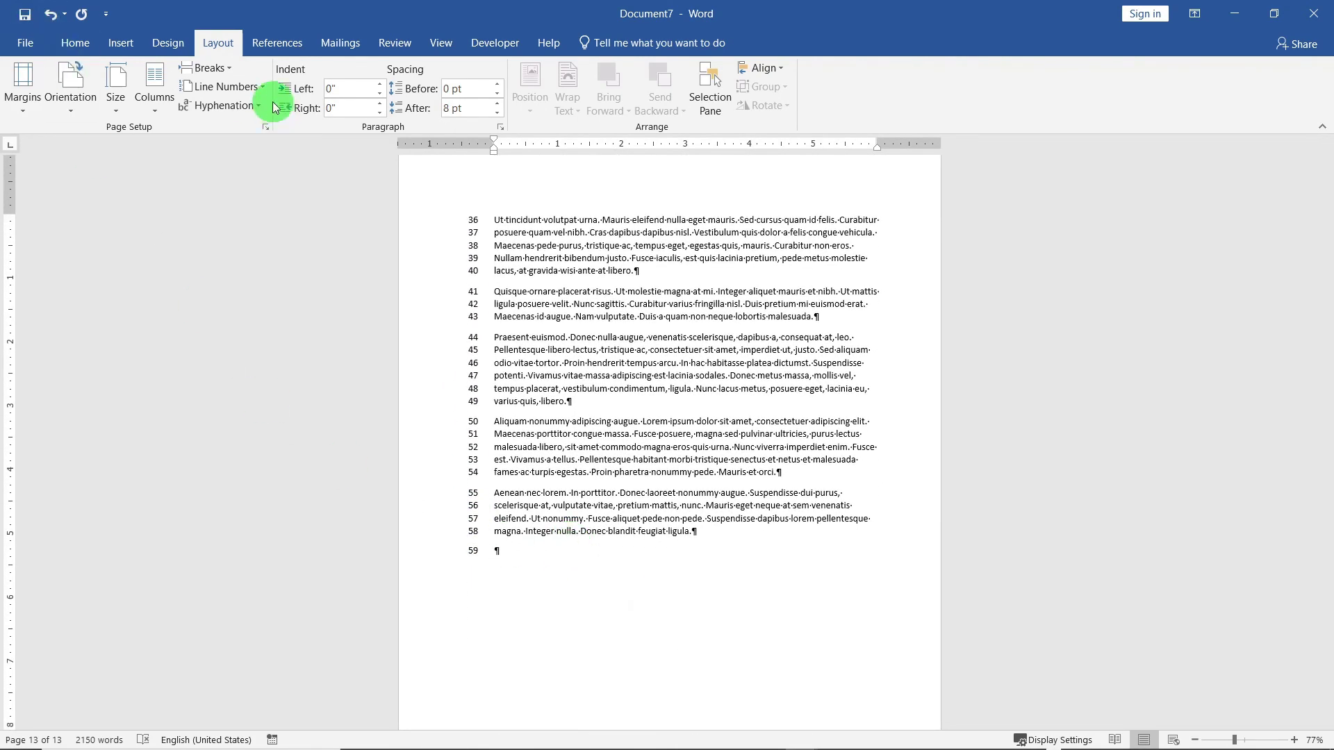
pyautogui.click(210, 70)
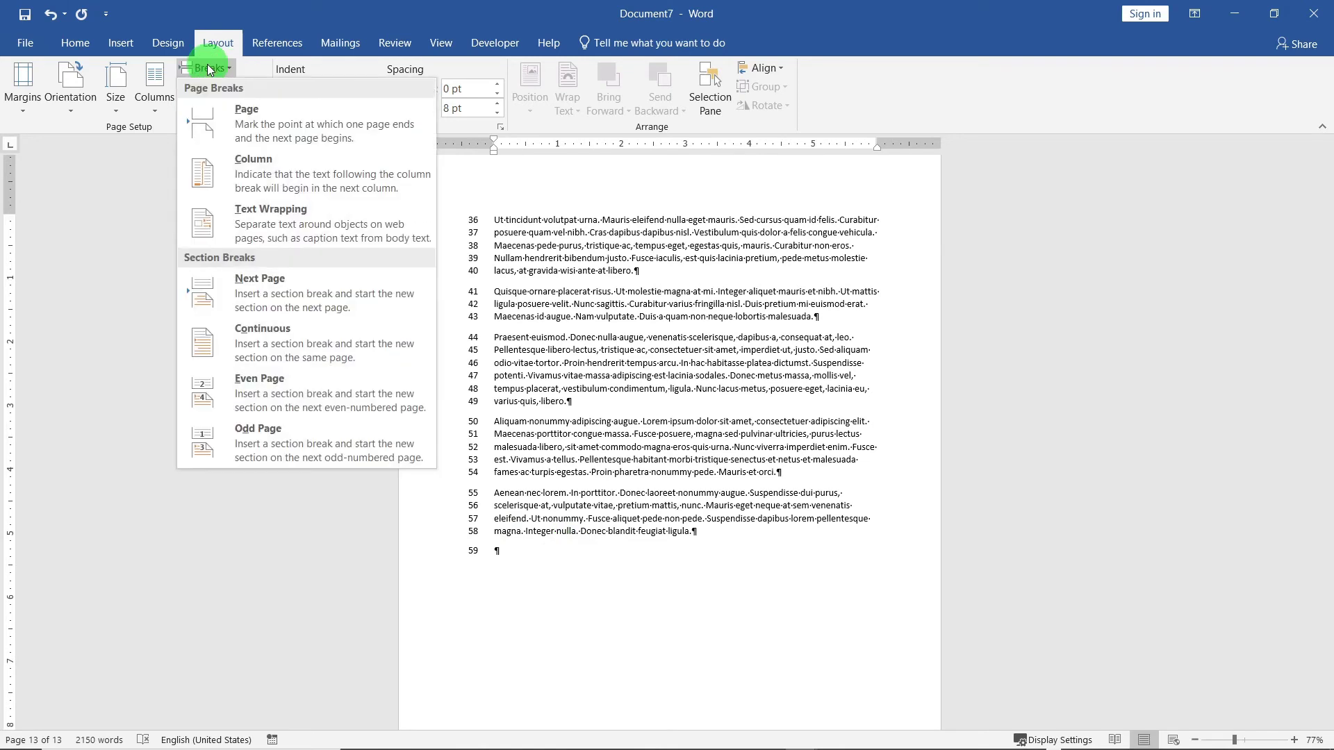
pyautogui.click(254, 347)
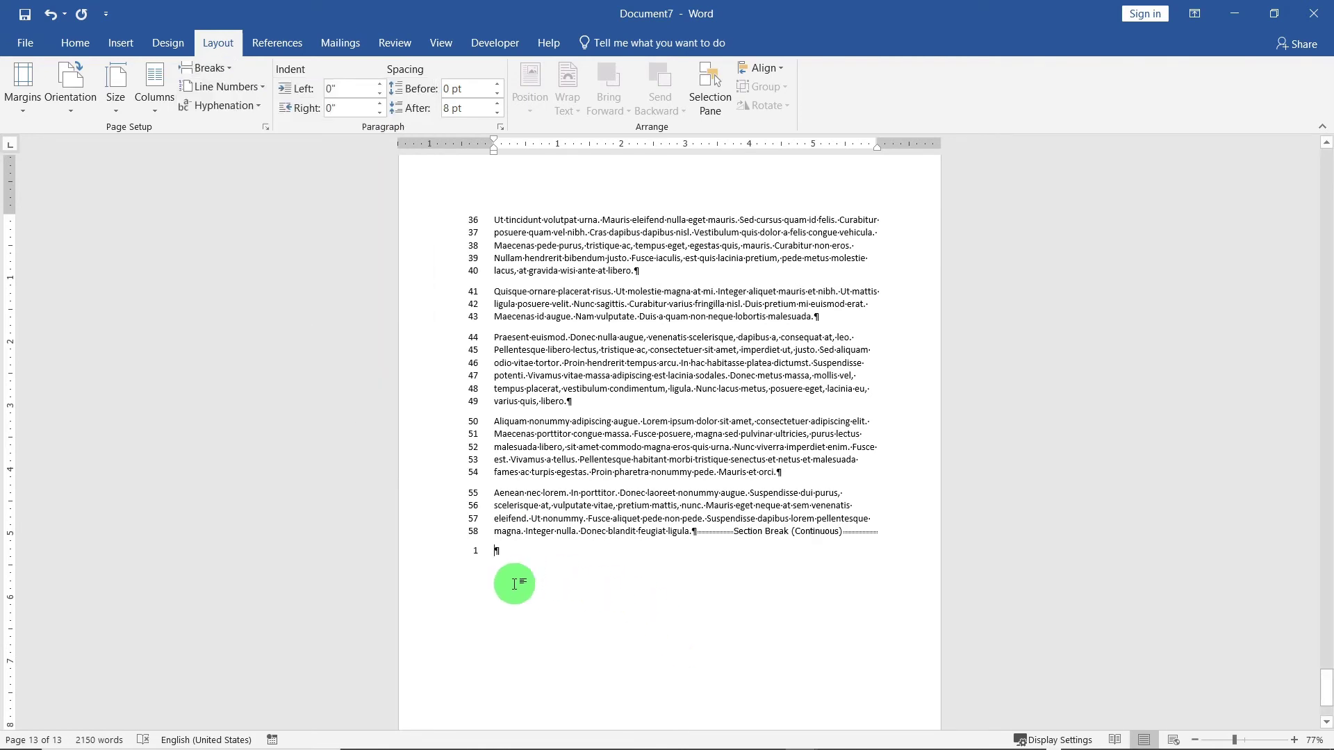
# Step: Add the heading "New Section New Numbering" in Heading 1 style at the start of the new section
pyautogui.click(75, 42)
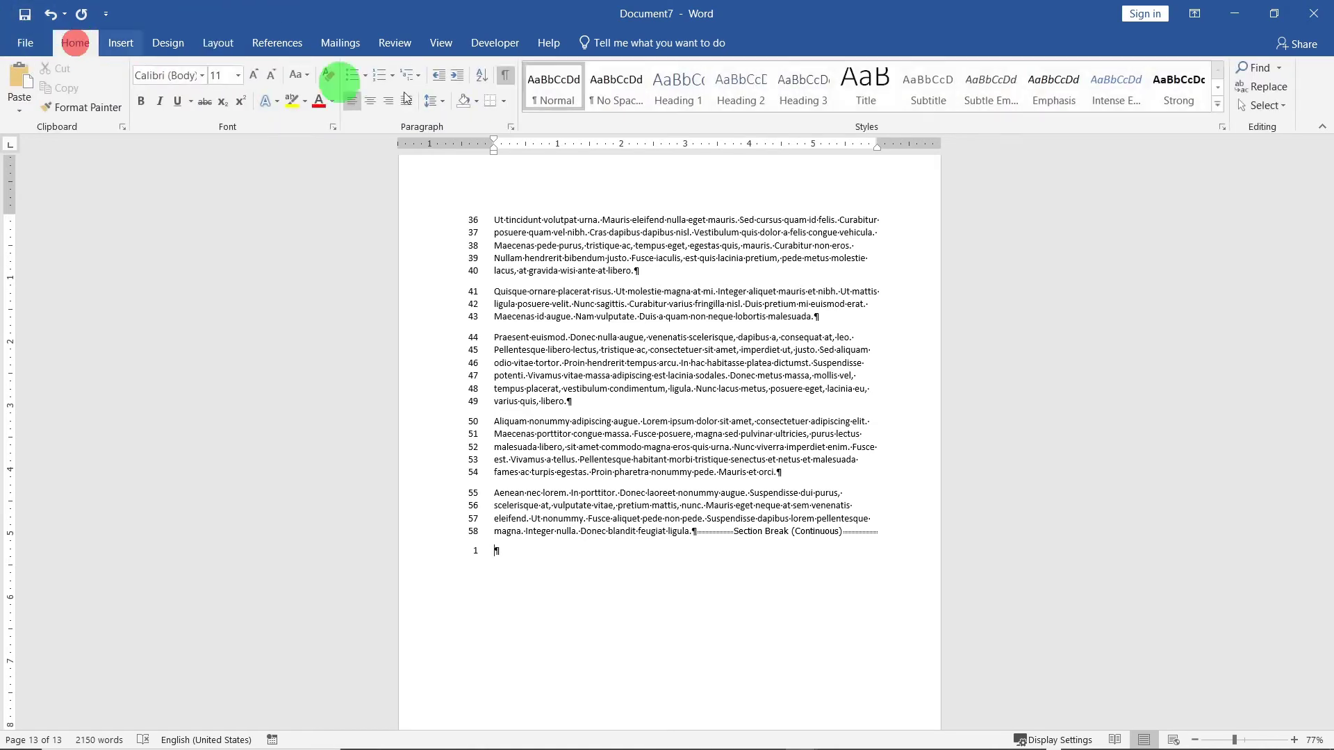
pyautogui.click(681, 99)
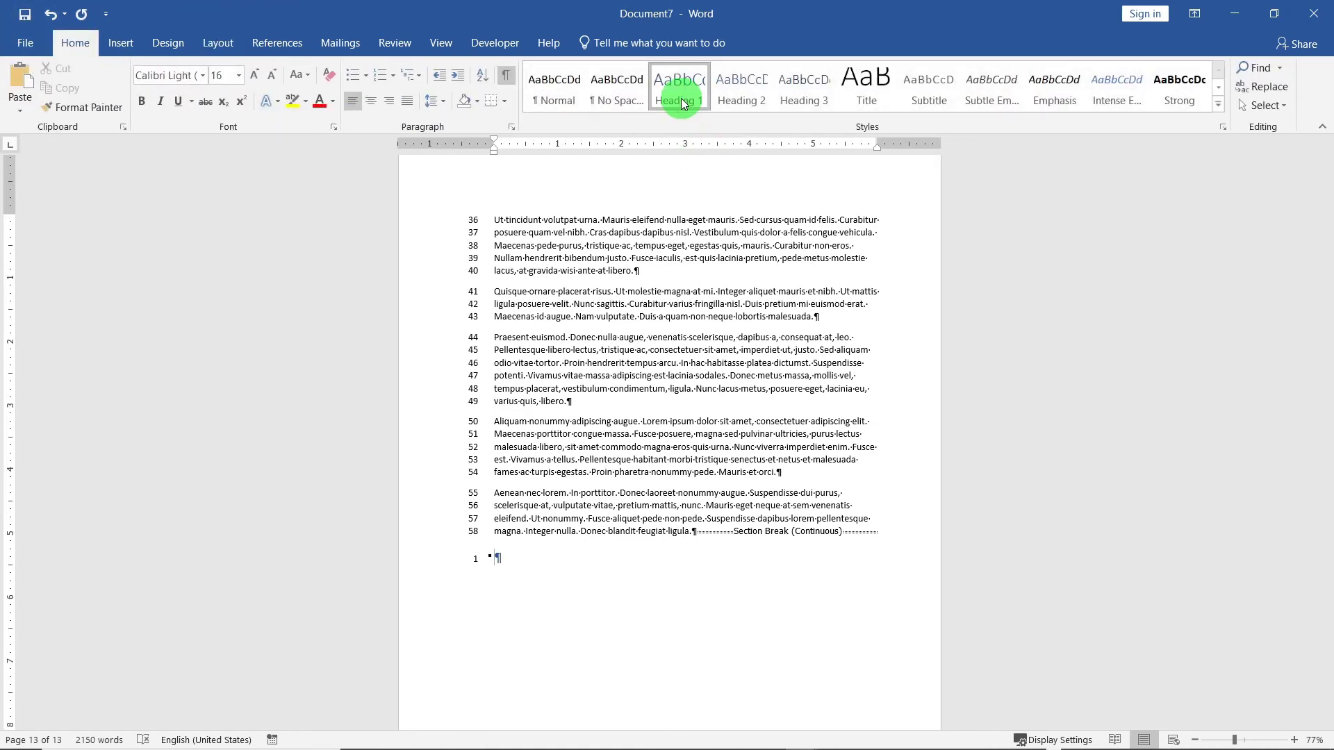
pyautogui.write('New Section New Numbering')
pyautogui.press('Return')
# Step: Generate filler text with =lorem() under the "New Section New Numbering" heading and remove the empty paragraph after it
pyautogui.write('=lorem(')
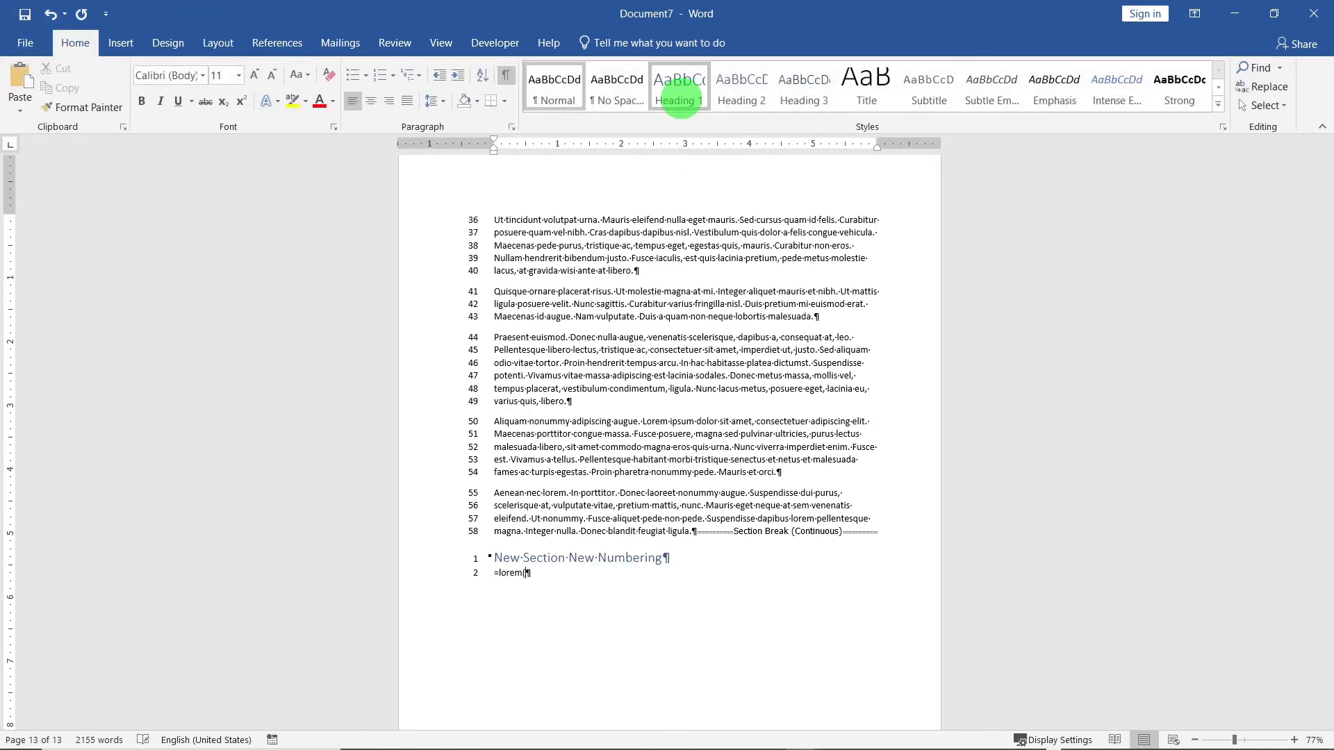
pyautogui.write(')')
pyautogui.press('Return')
pyautogui.click(121, 43)
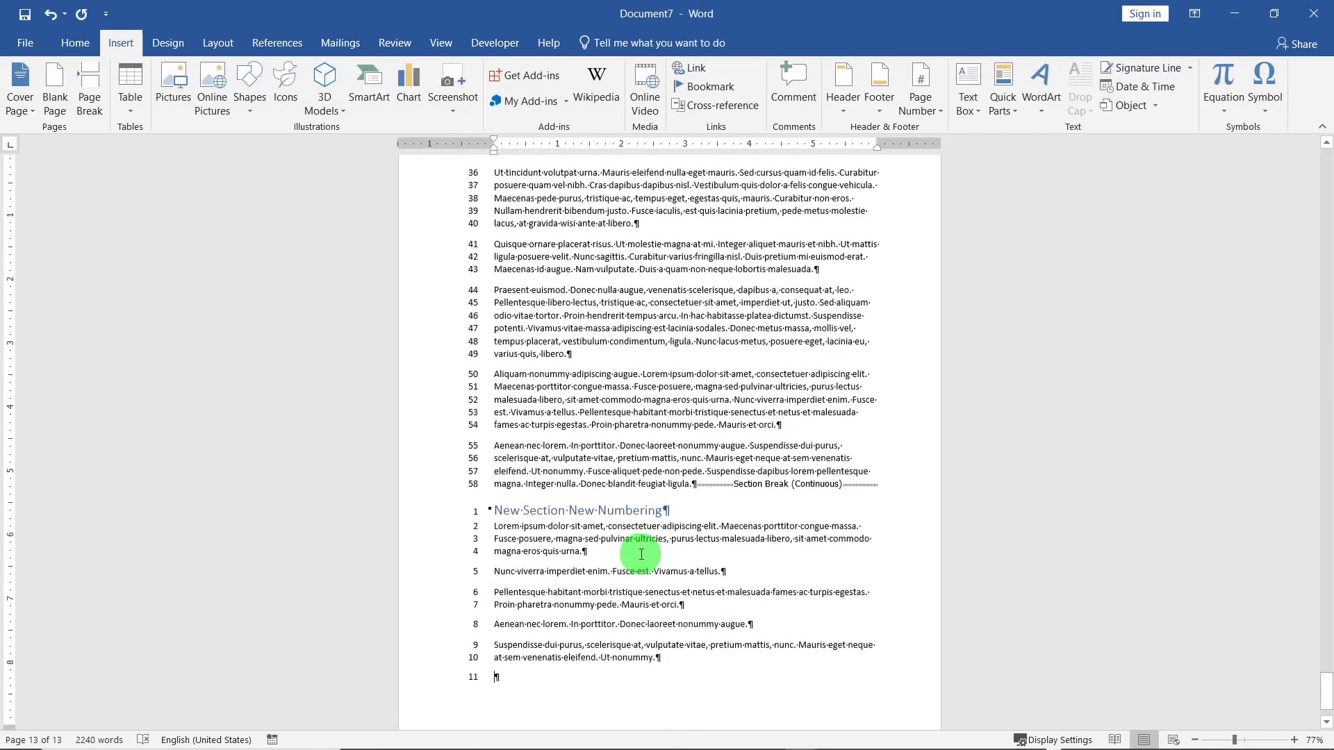
pyautogui.scroll(-3, 561, 598)
pyautogui.press('BackSpace')
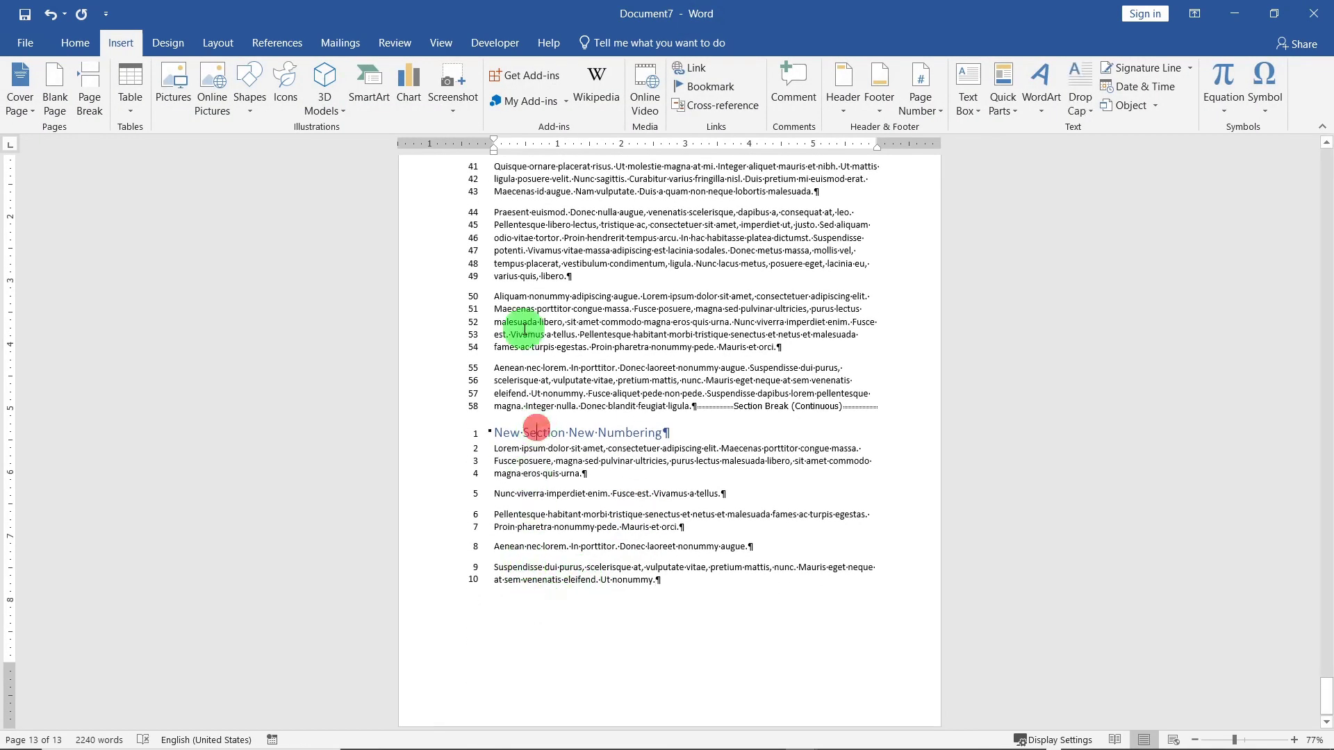
# Step: Suppress line numbering for the "New Section New Numbering" heading paragraph
pyautogui.click(217, 43)
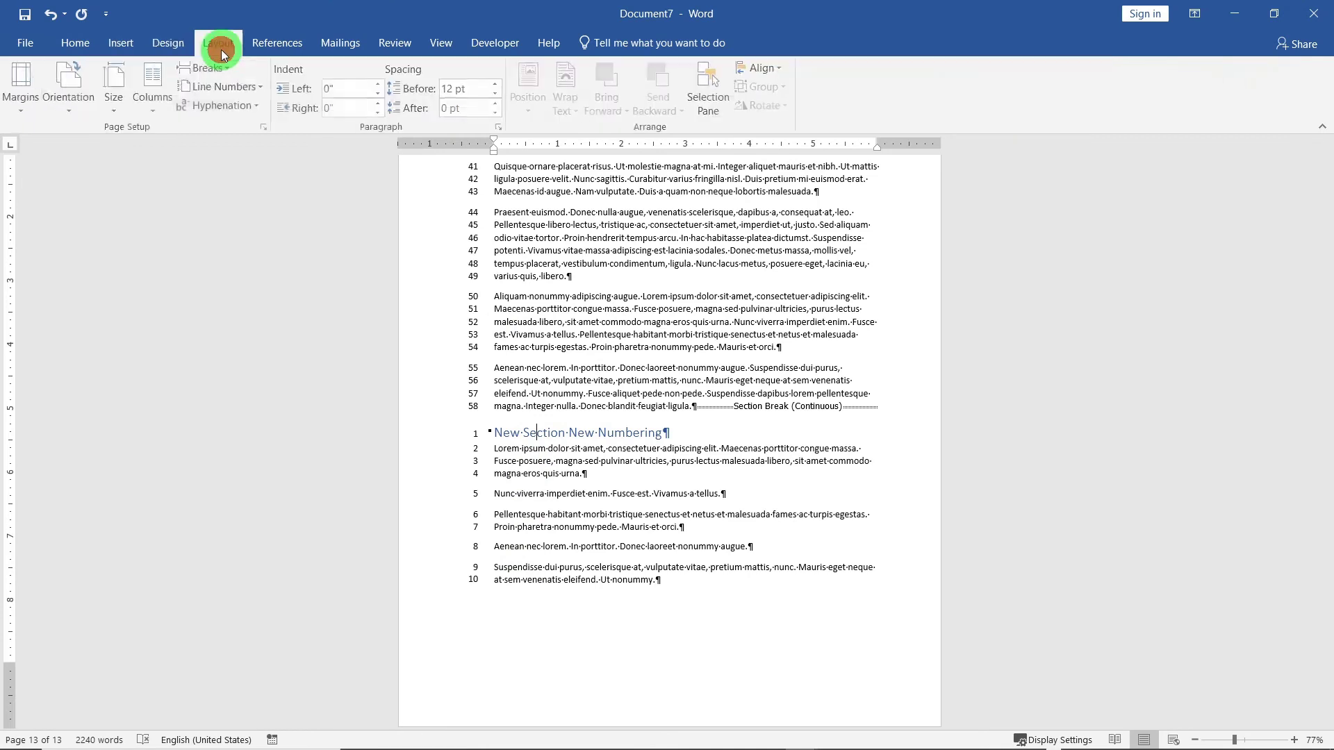
pyautogui.click(195, 85)
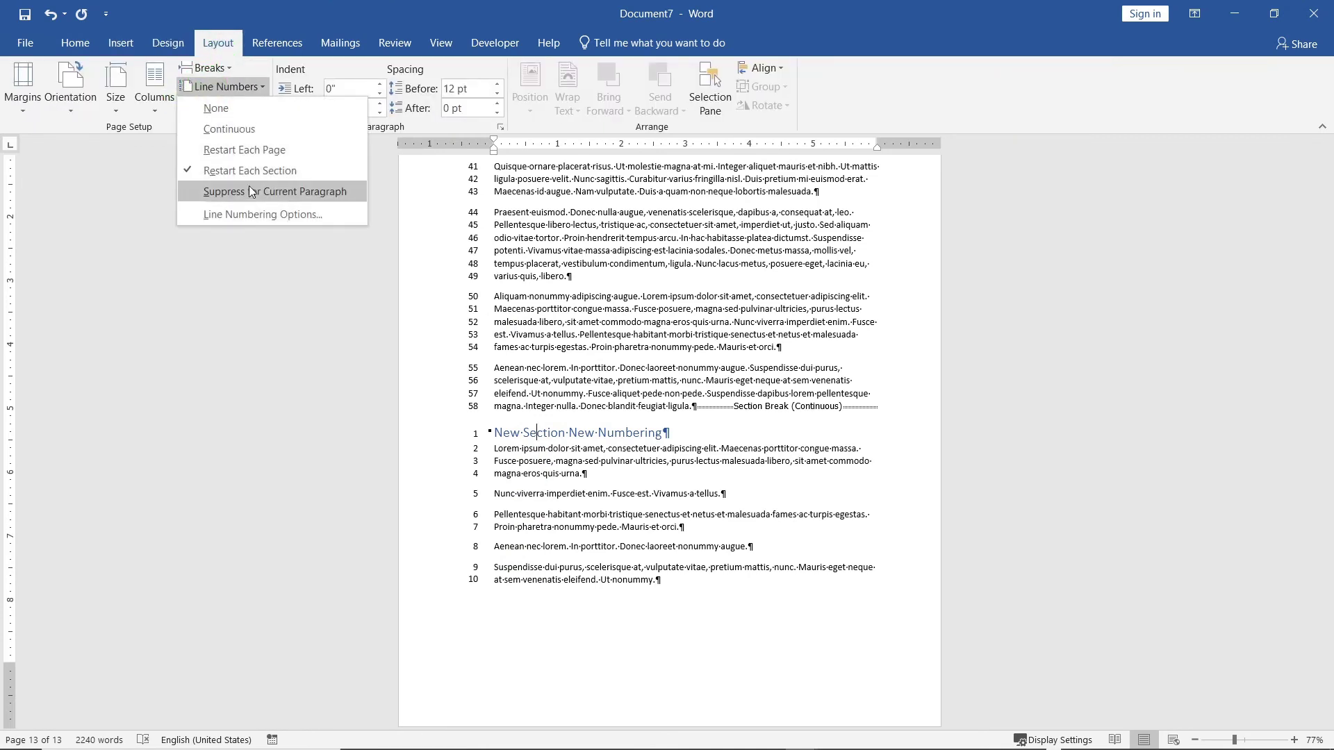
pyautogui.click(246, 192)
# Step: Insert a Next Page section break at the end of the "New Section New Numbering" text
pyautogui.click(708, 592)
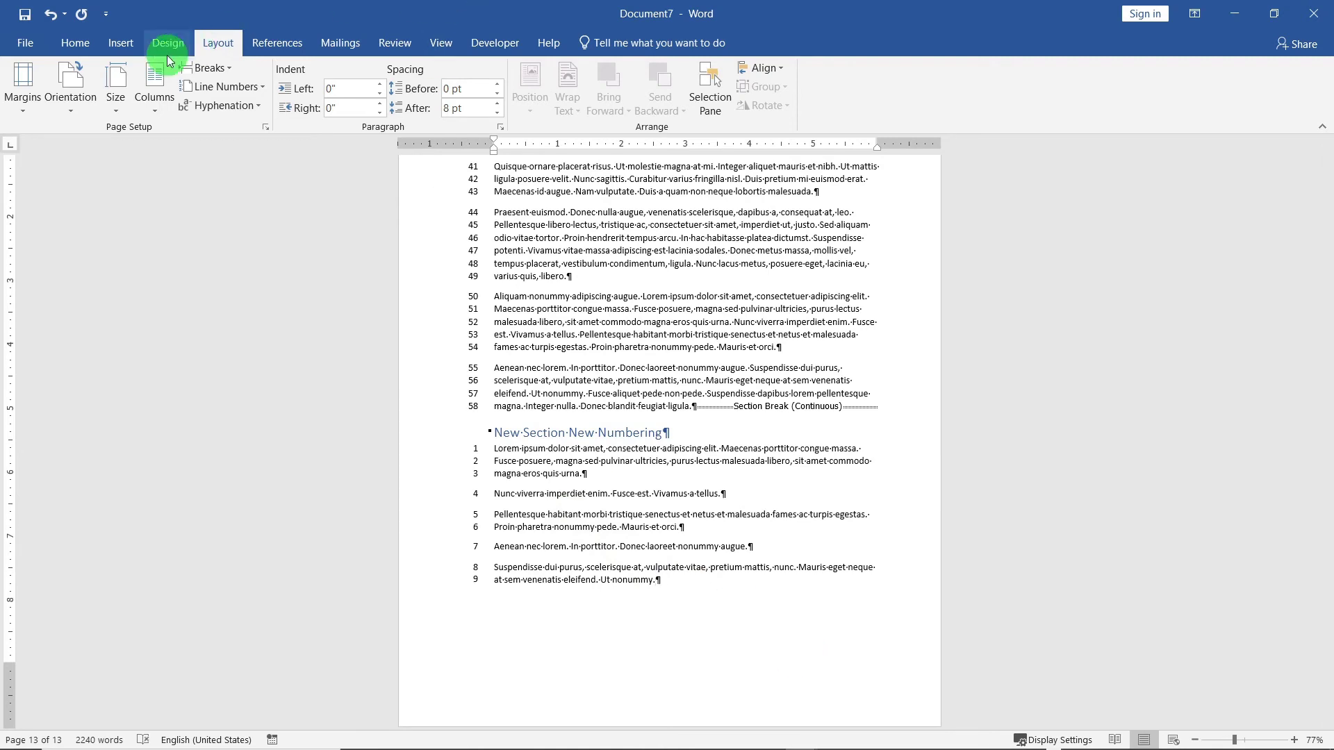
pyautogui.click(212, 68)
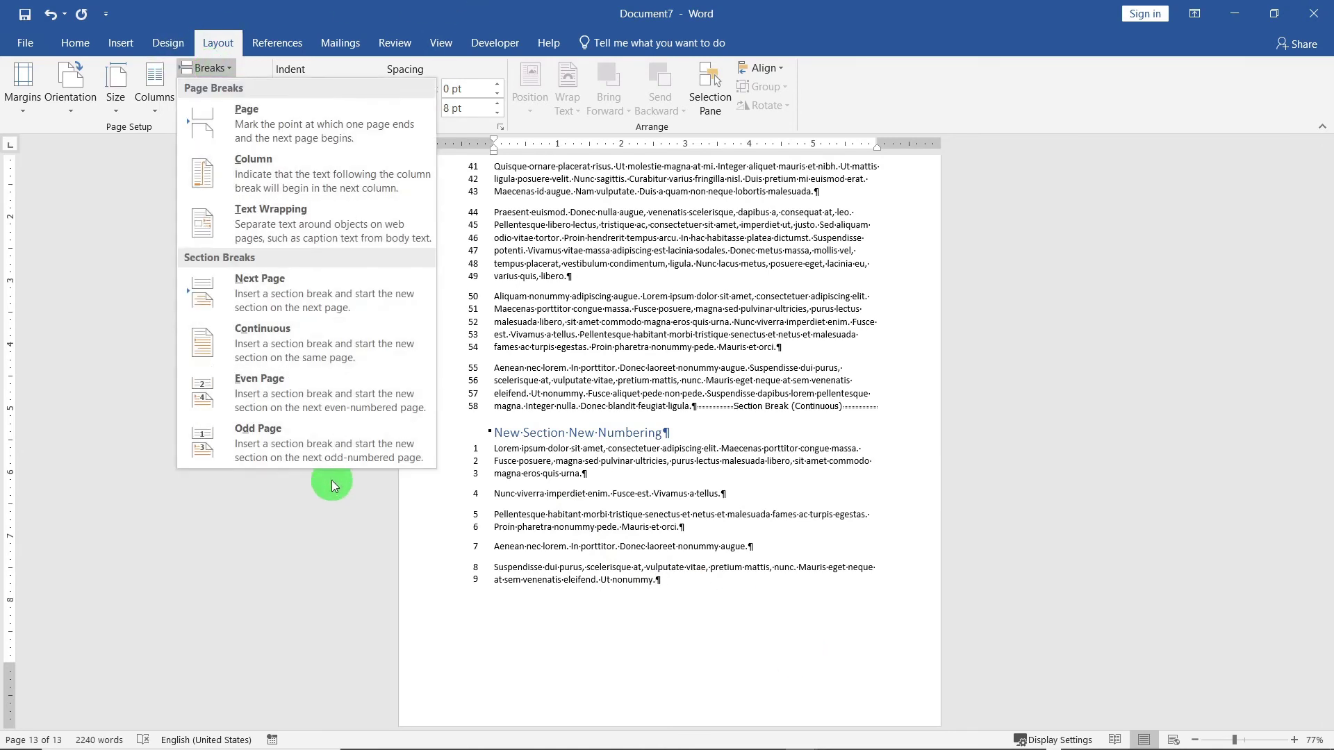
pyautogui.click(732, 603)
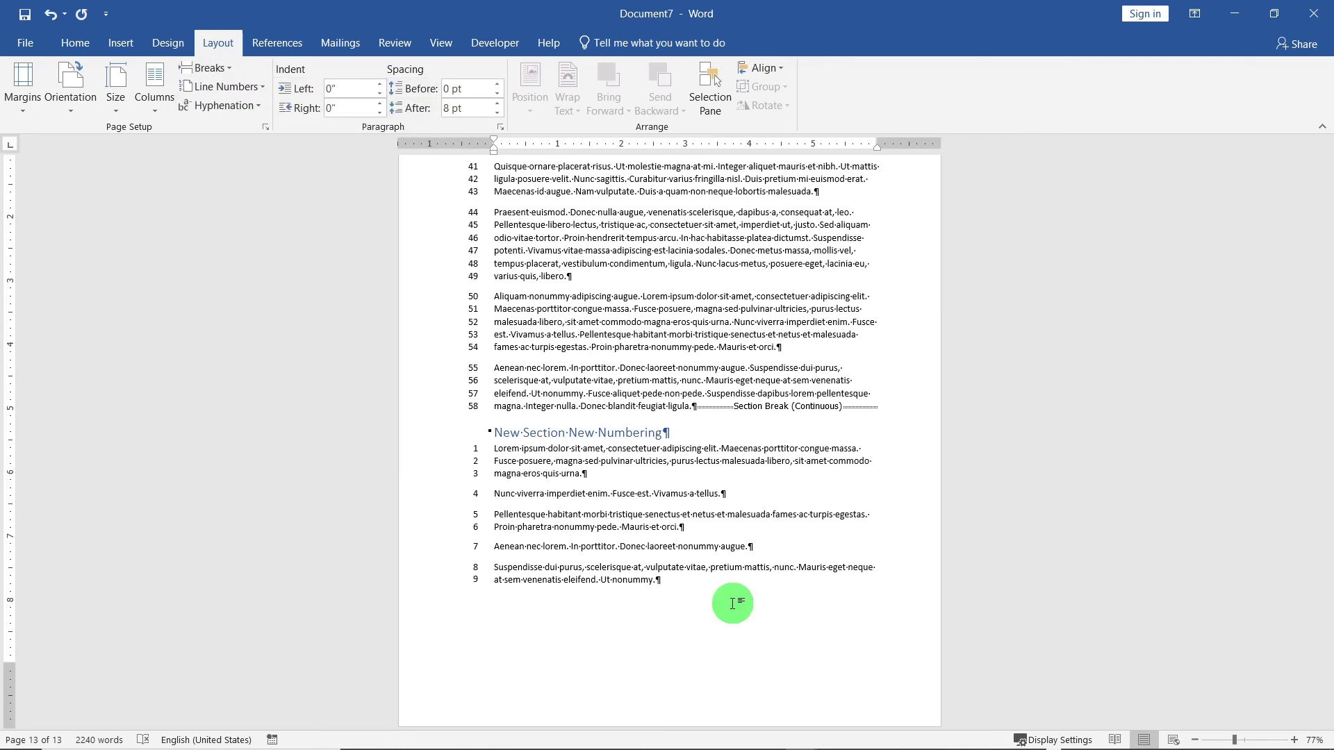
pyautogui.click(221, 65)
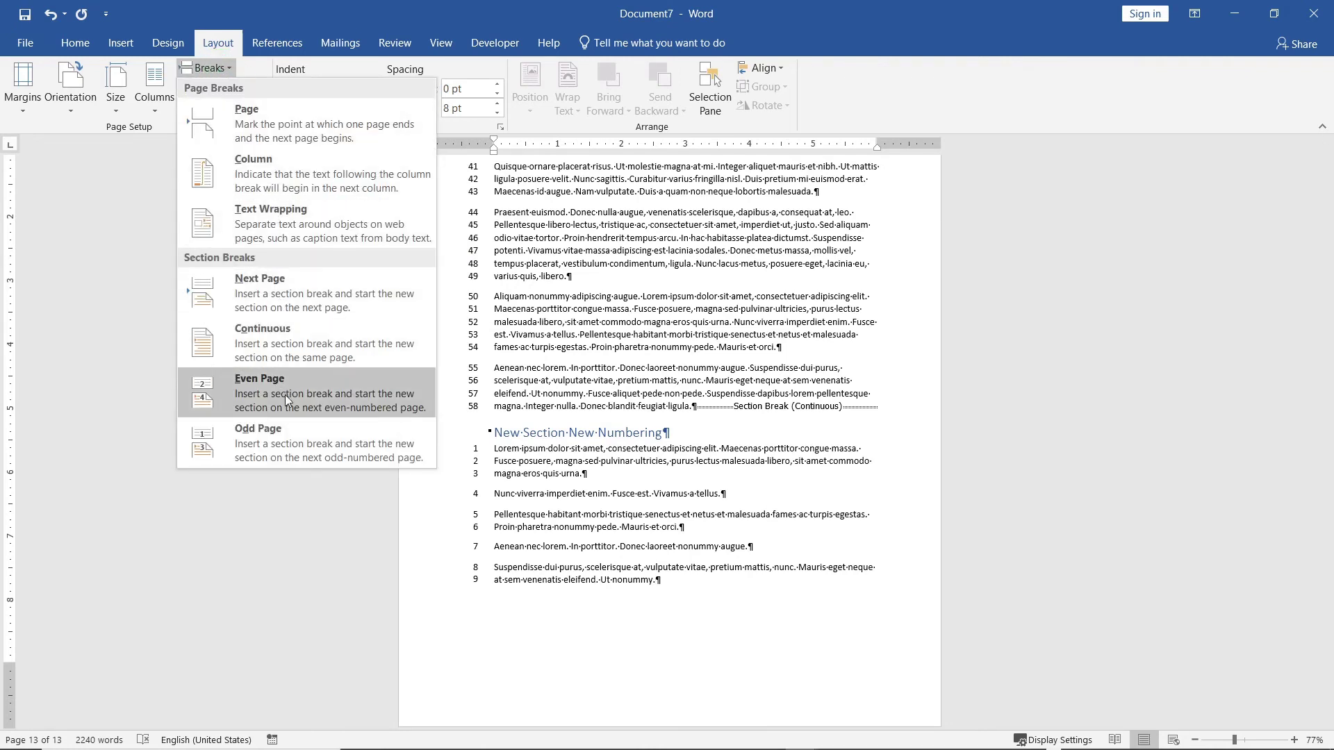
pyautogui.click(273, 290)
pyautogui.scroll(-3, 653, 518)
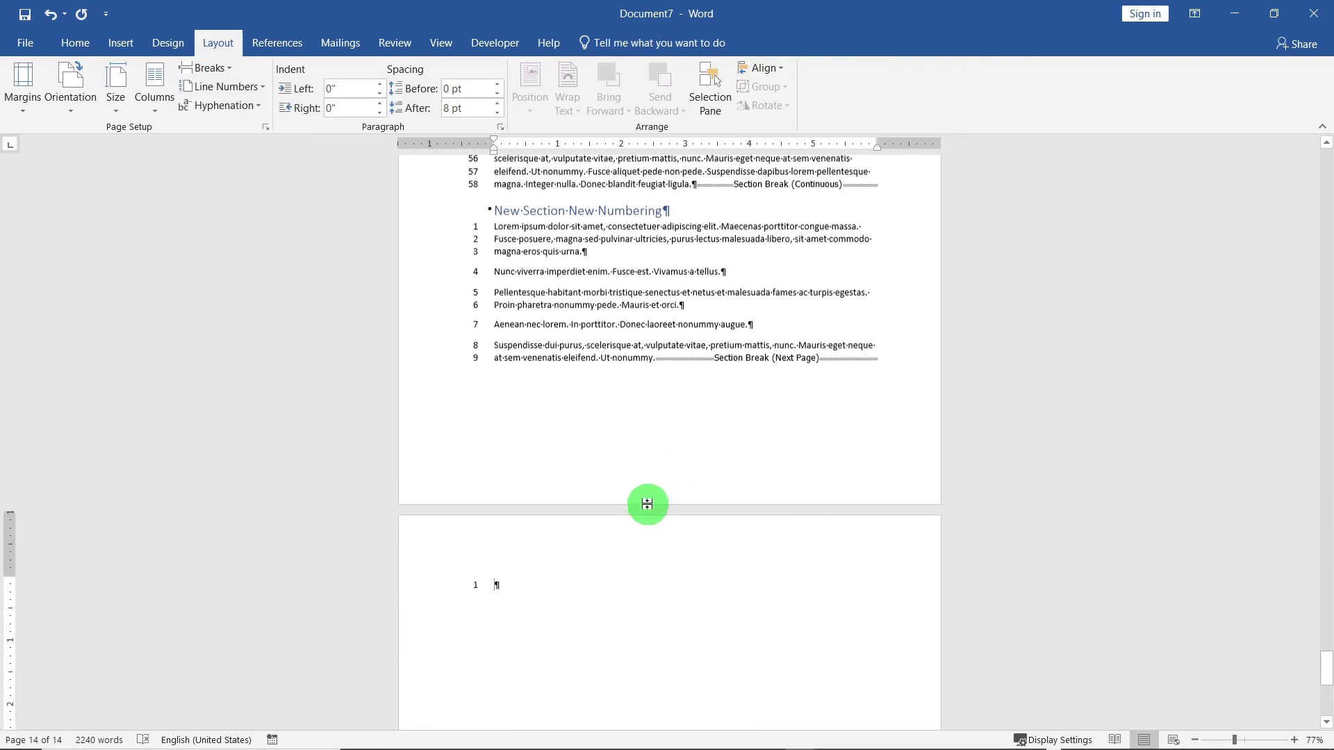
# Step: Add the heading "Continue from last section" in Heading 1 style on the new page
pyautogui.click(75, 43)
pyautogui.click(679, 87)
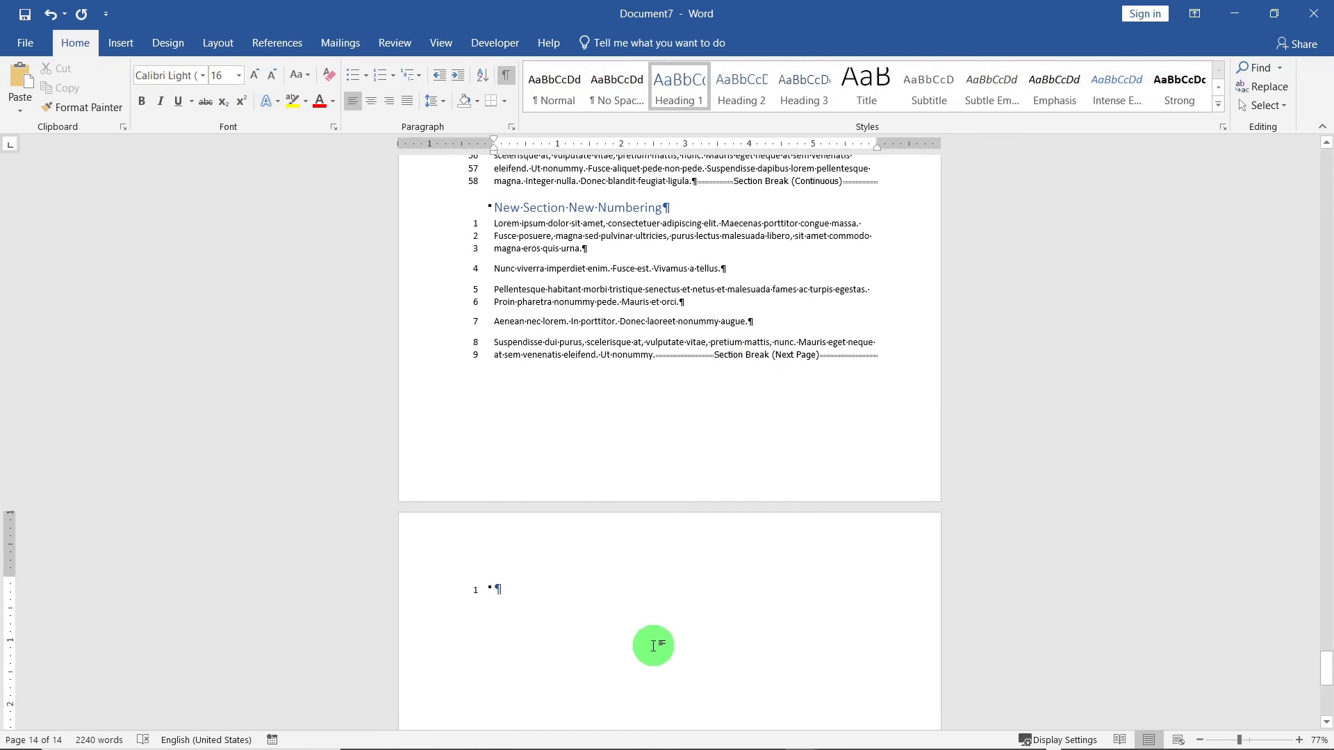
pyautogui.write('Co')
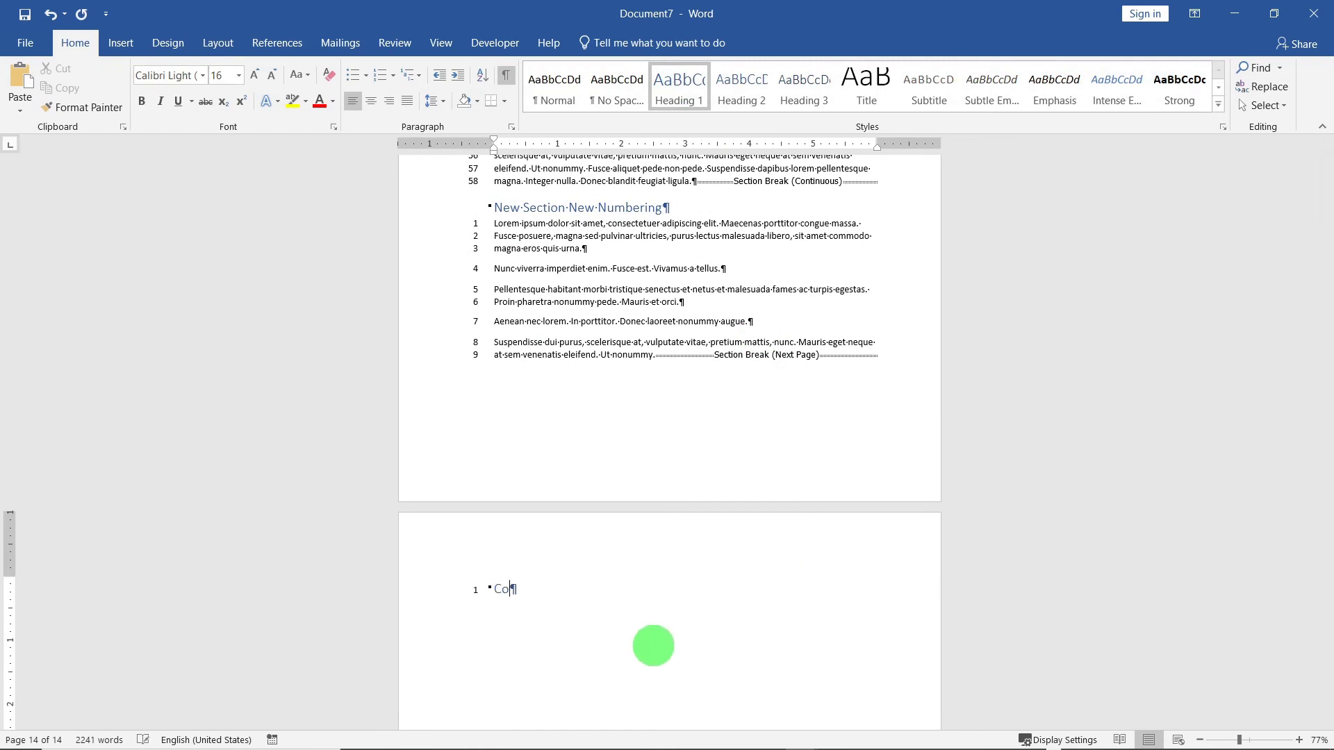
pyautogui.write('ntinue from last section')
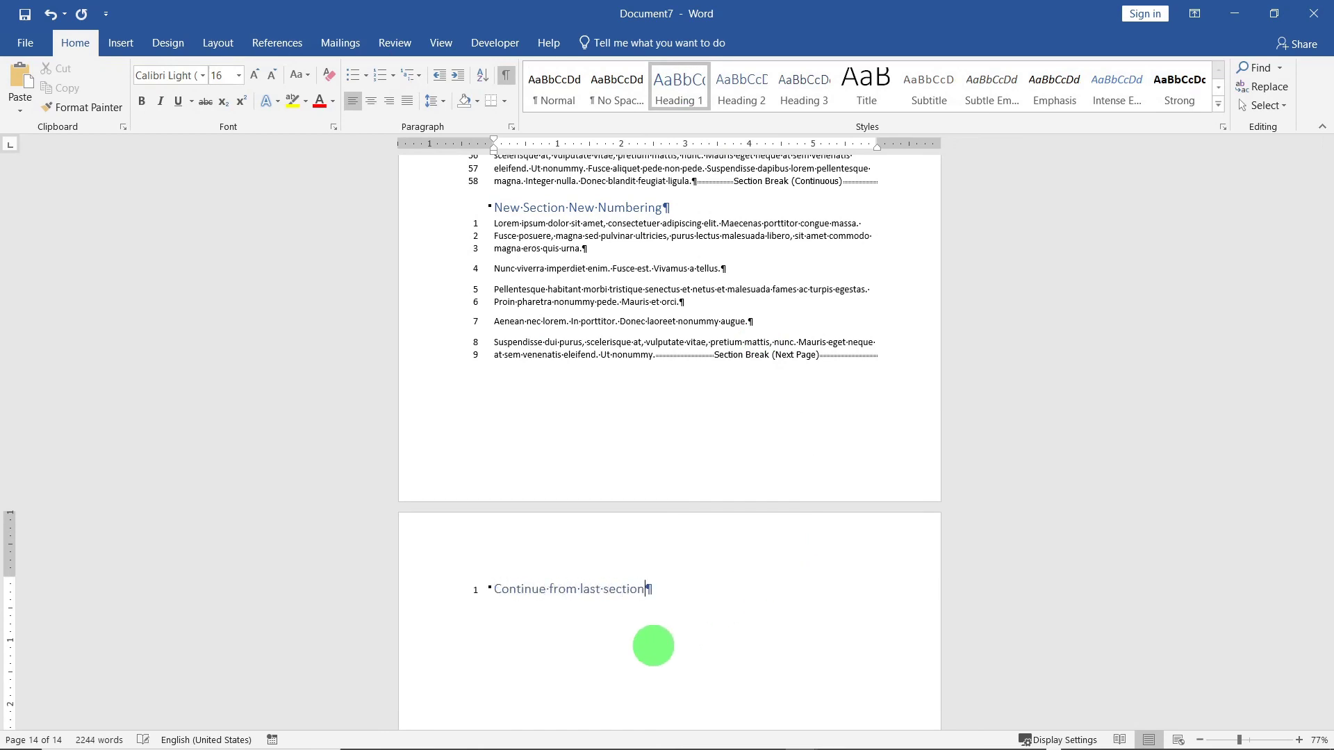
pyautogui.press('Return')
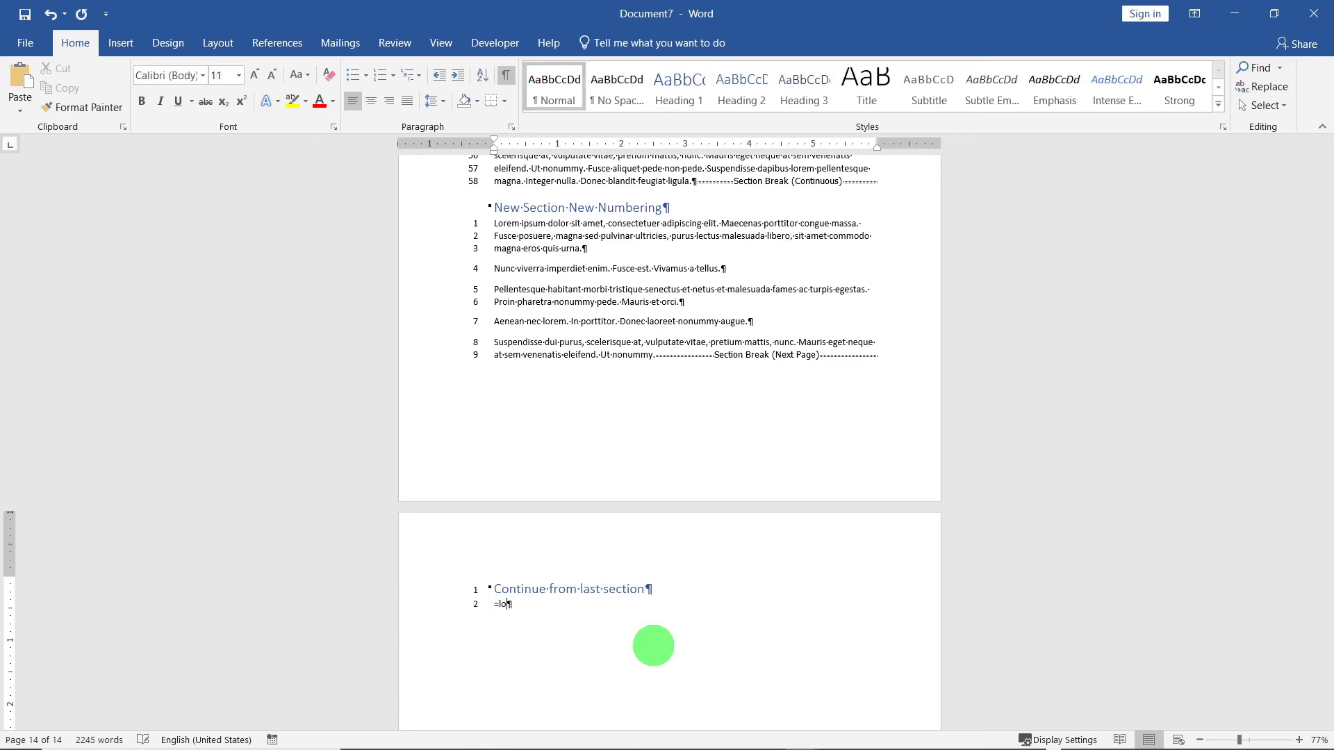
# Step: Generate filler text with =lorem() under the "Continue from last section" heading and remove the trailing empty paragraph
pyautogui.write('=lorem()')
pyautogui.press('Return')
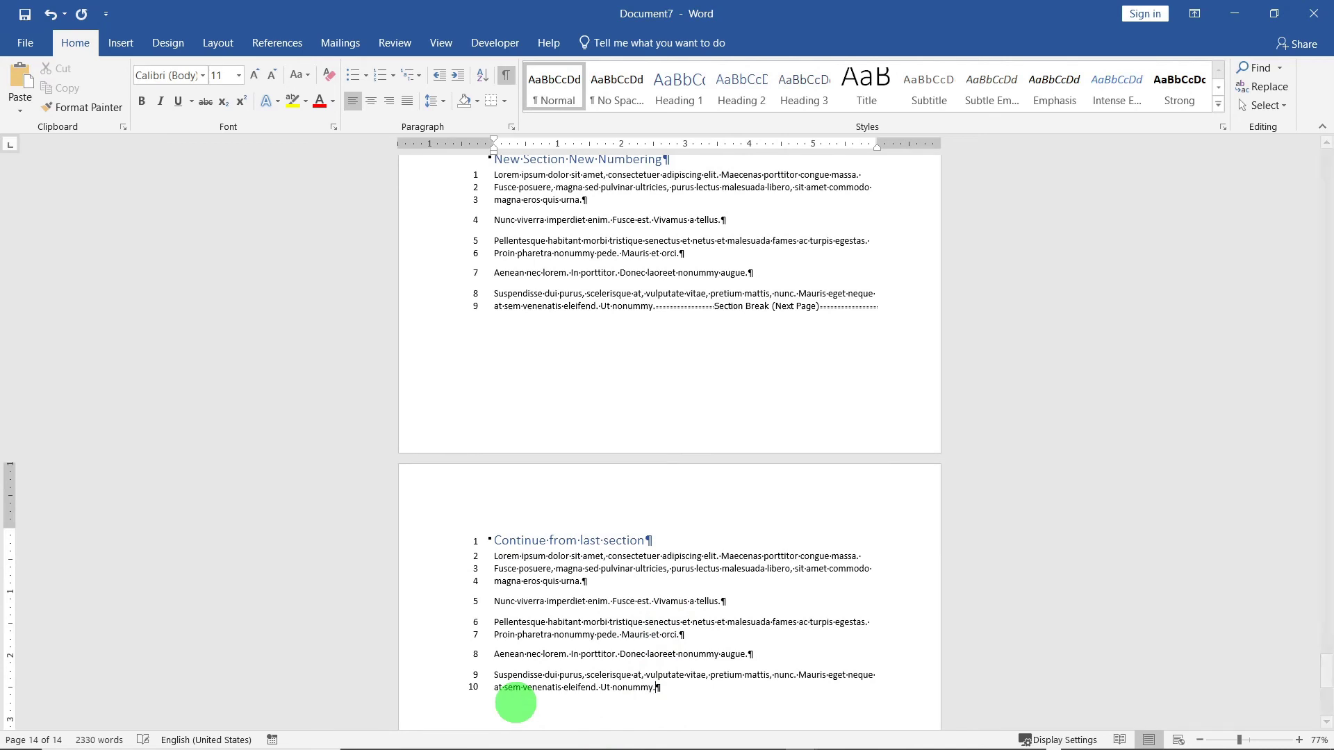
pyautogui.press('BackSpace')
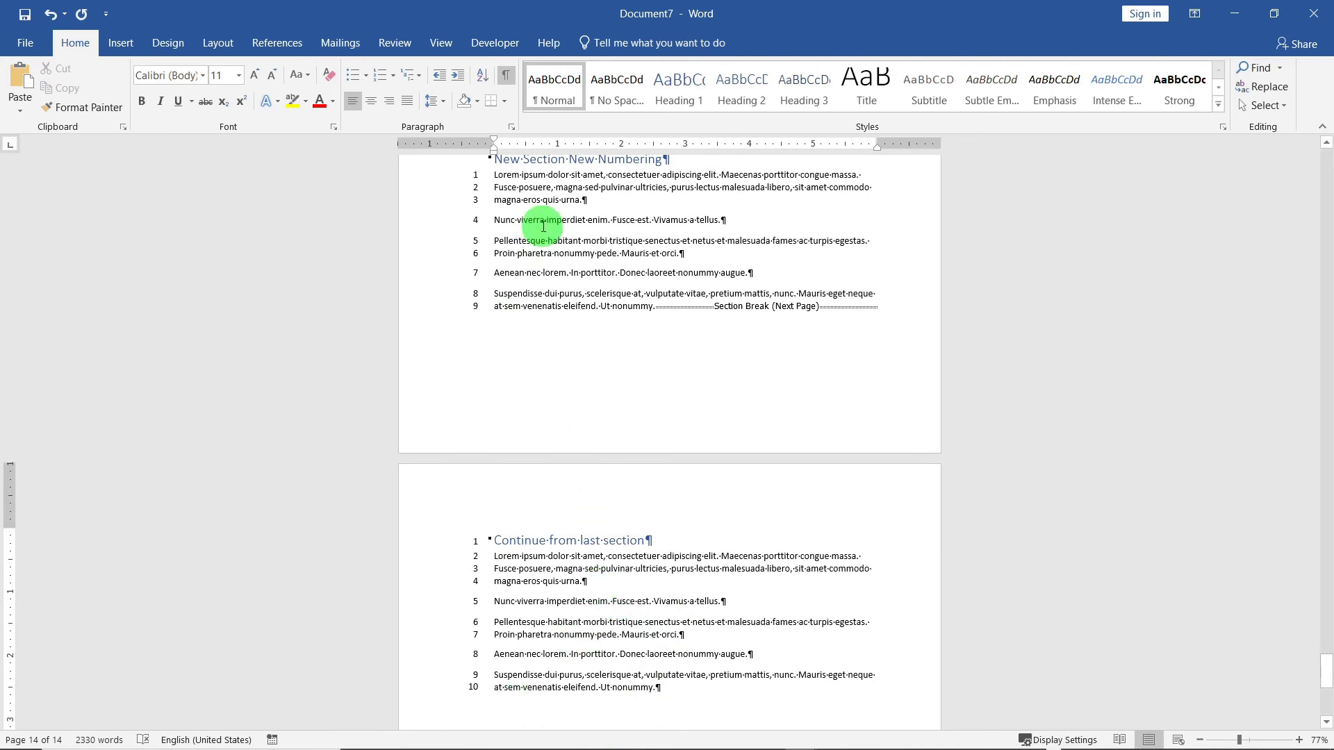
# Step: Set line numbering to Continuous for the "Continue from last section" section
pyautogui.click(497, 543)
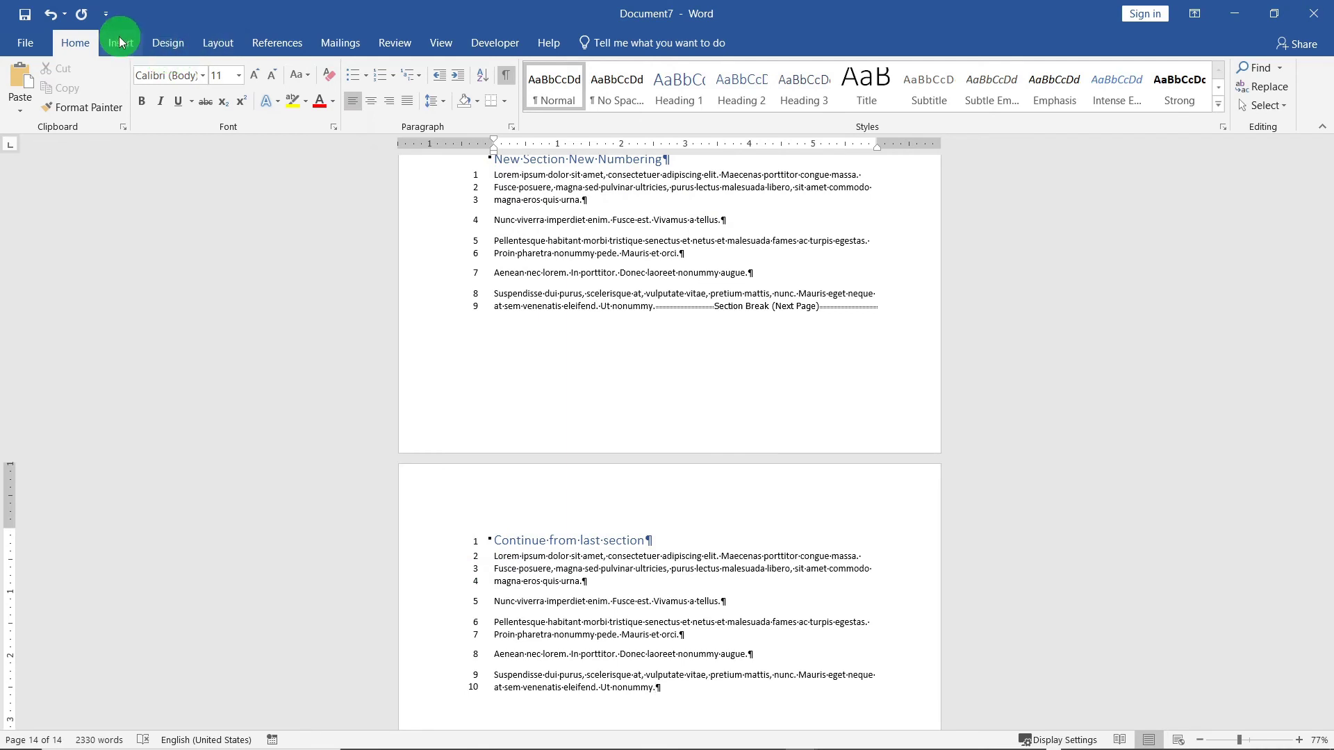
pyautogui.click(218, 42)
pyautogui.click(223, 87)
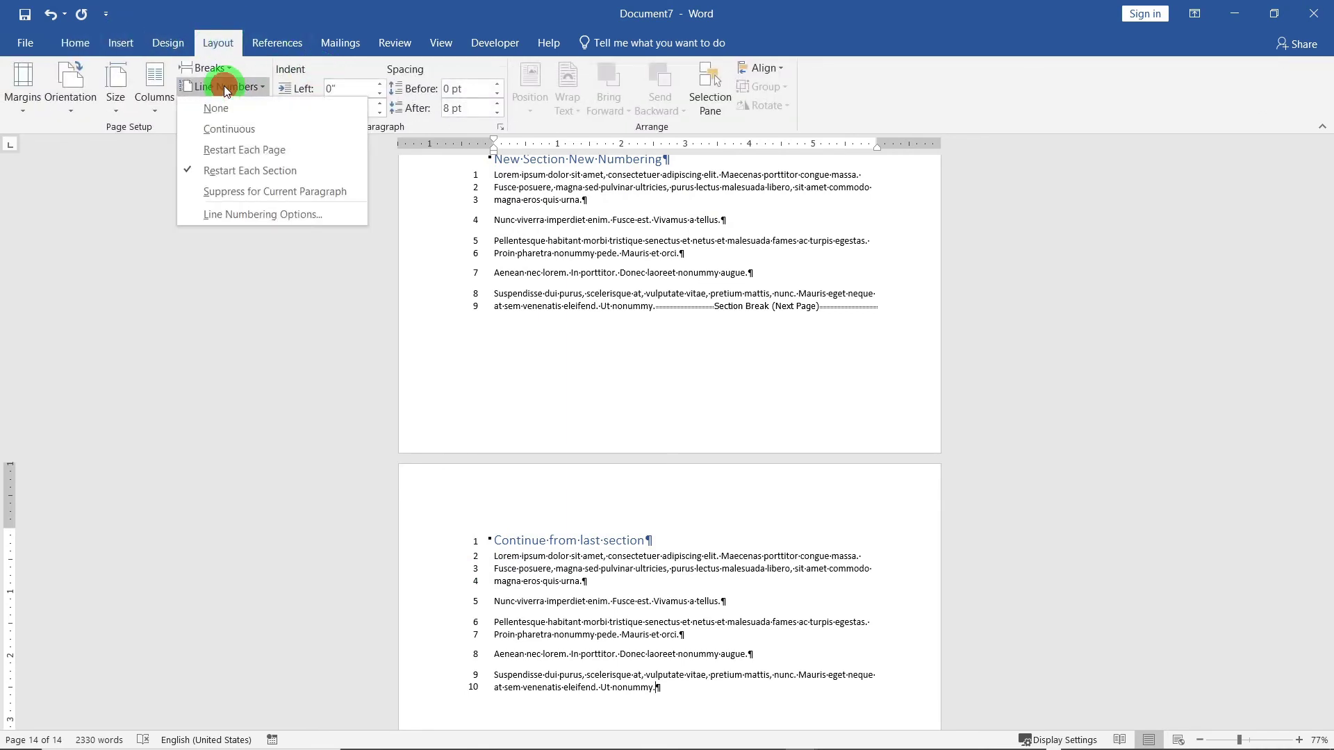
pyautogui.click(235, 131)
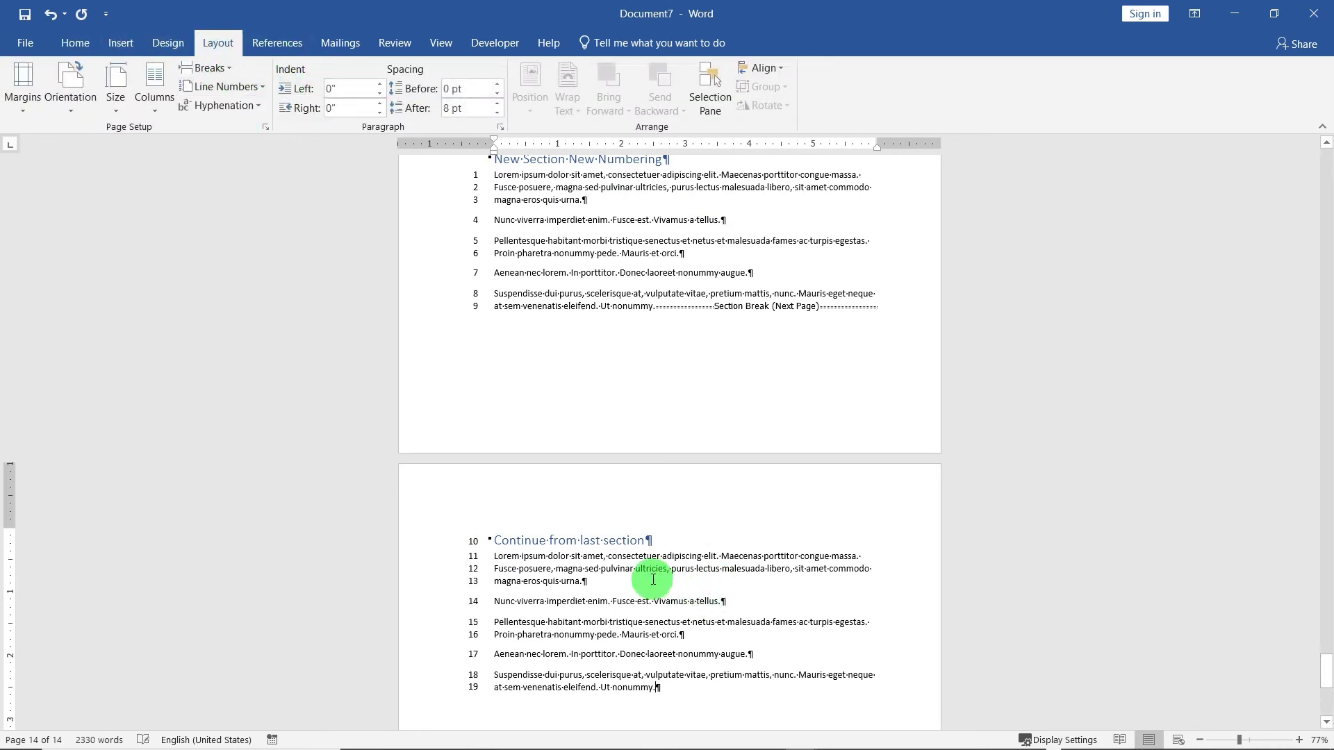
pyautogui.scroll(-3, 647, 581)
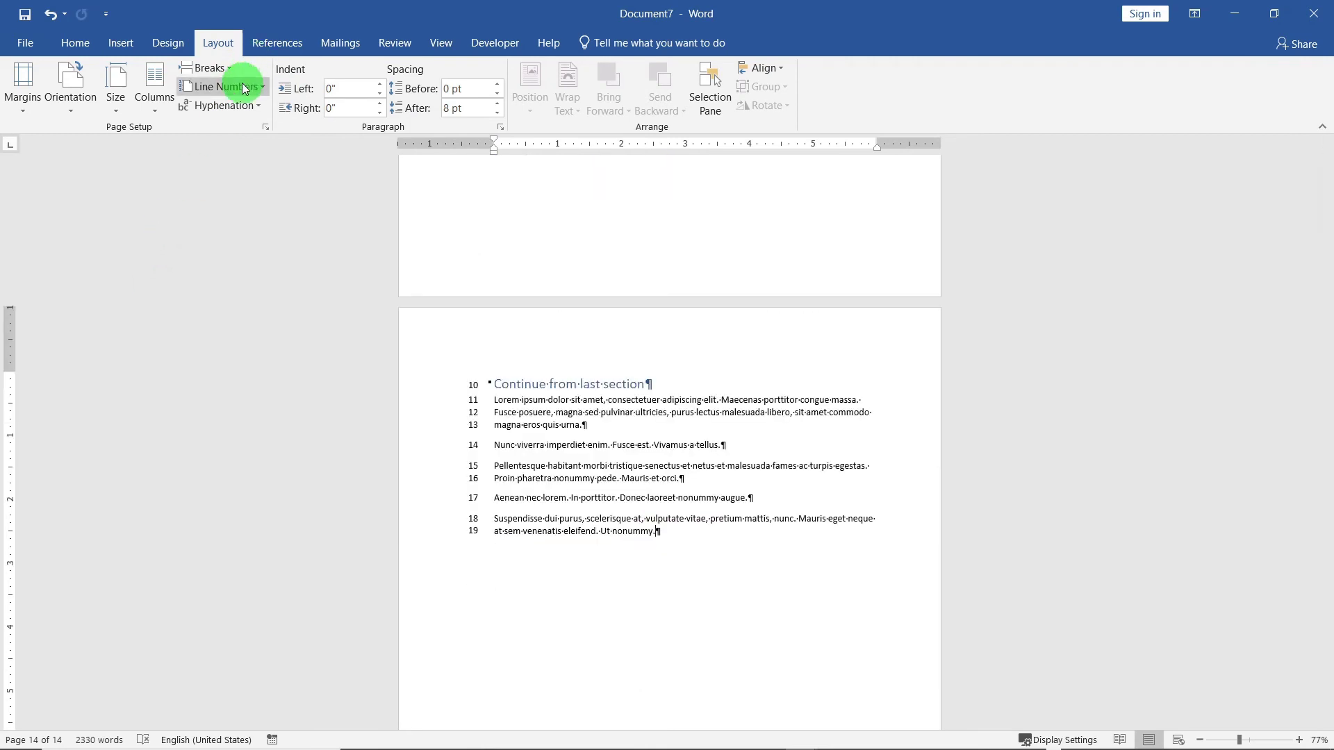
# Step: Set the line numbers of the "Continue from last section" section to count by 5, keeping Continuous numbering
pyautogui.click(244, 89)
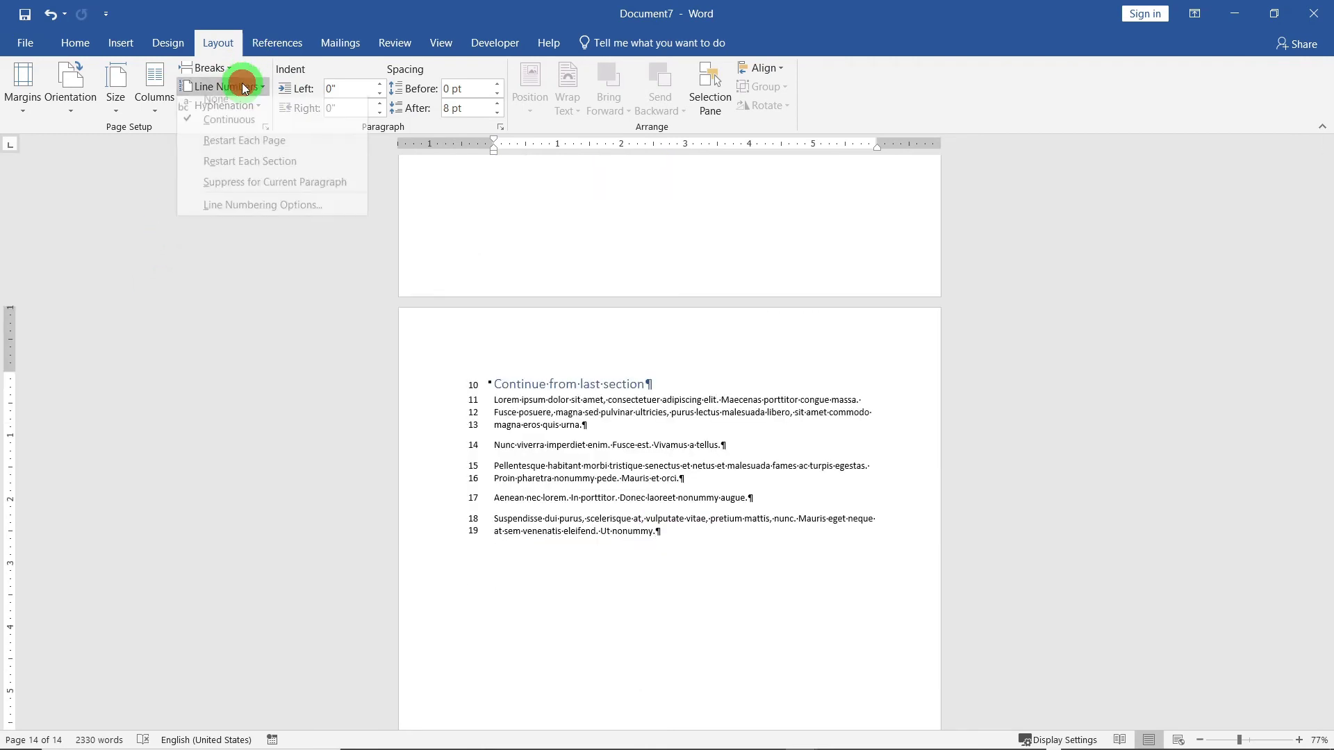
pyautogui.click(287, 214)
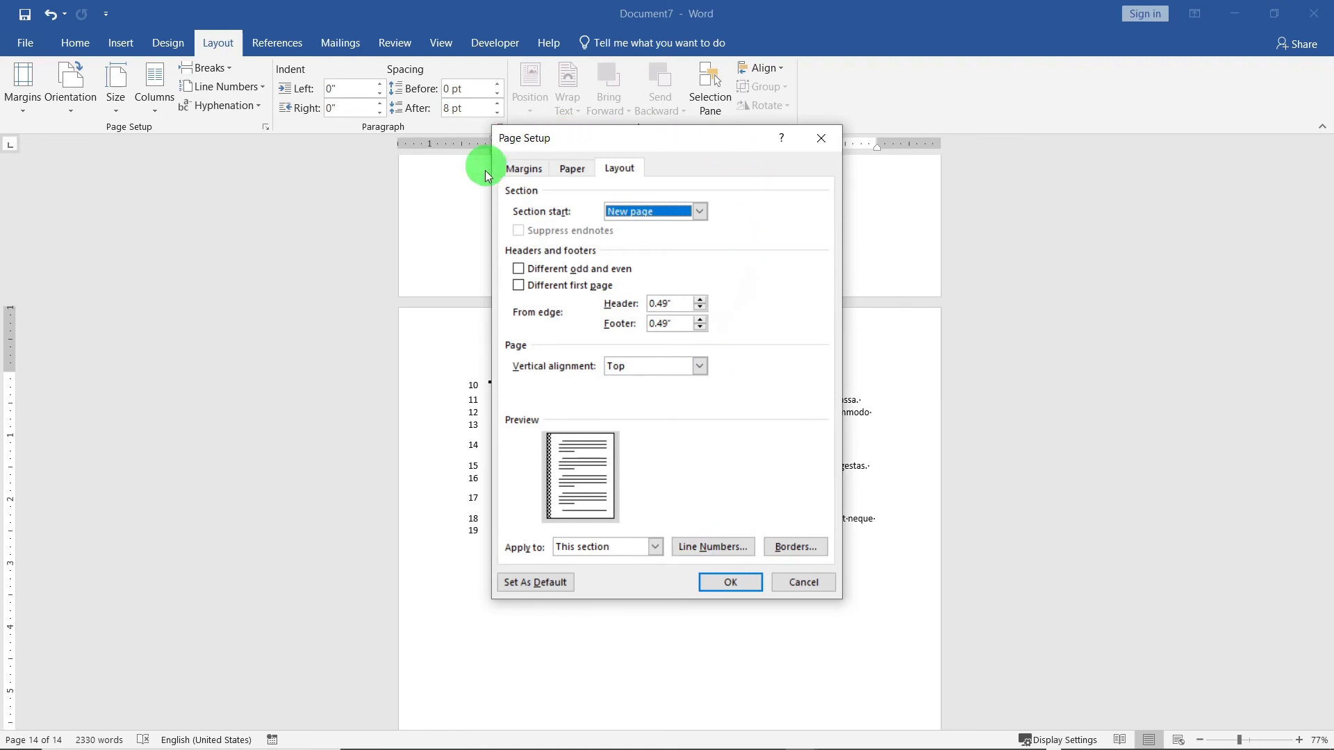
pyautogui.click(710, 548)
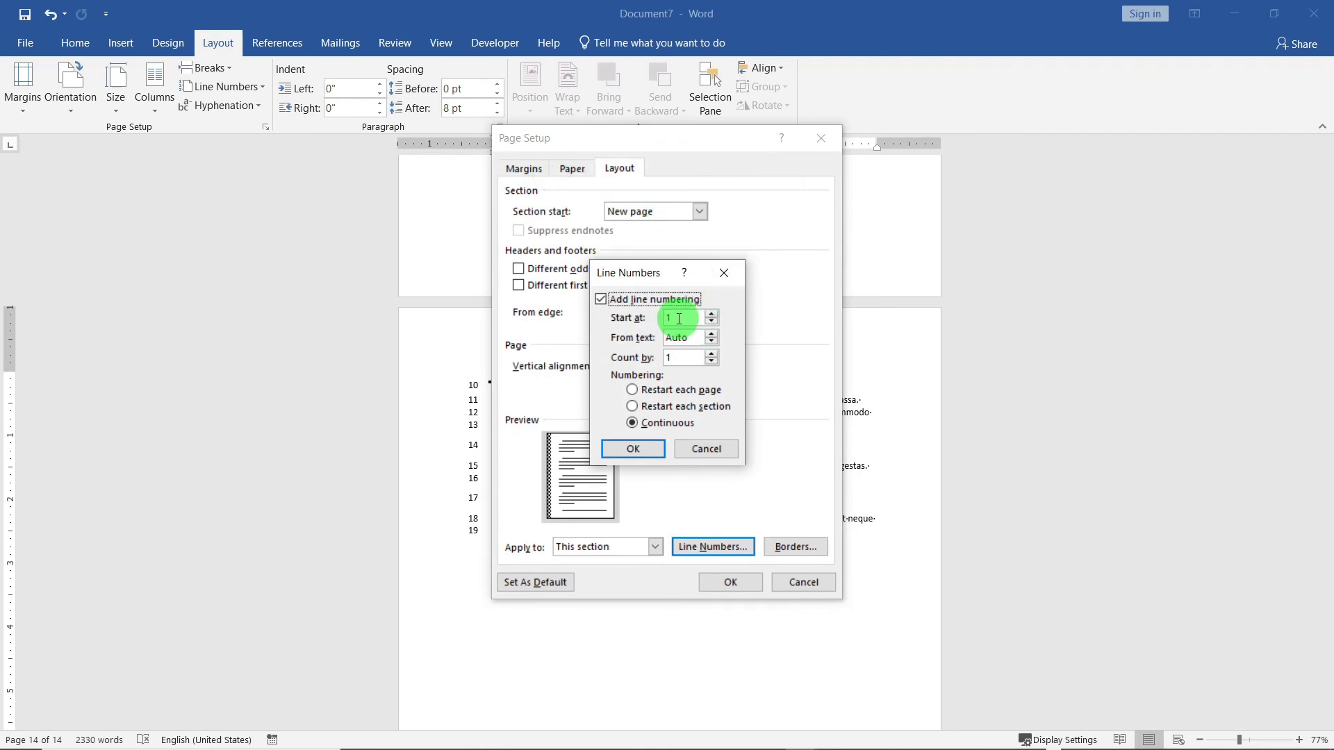
pyautogui.click(711, 362)
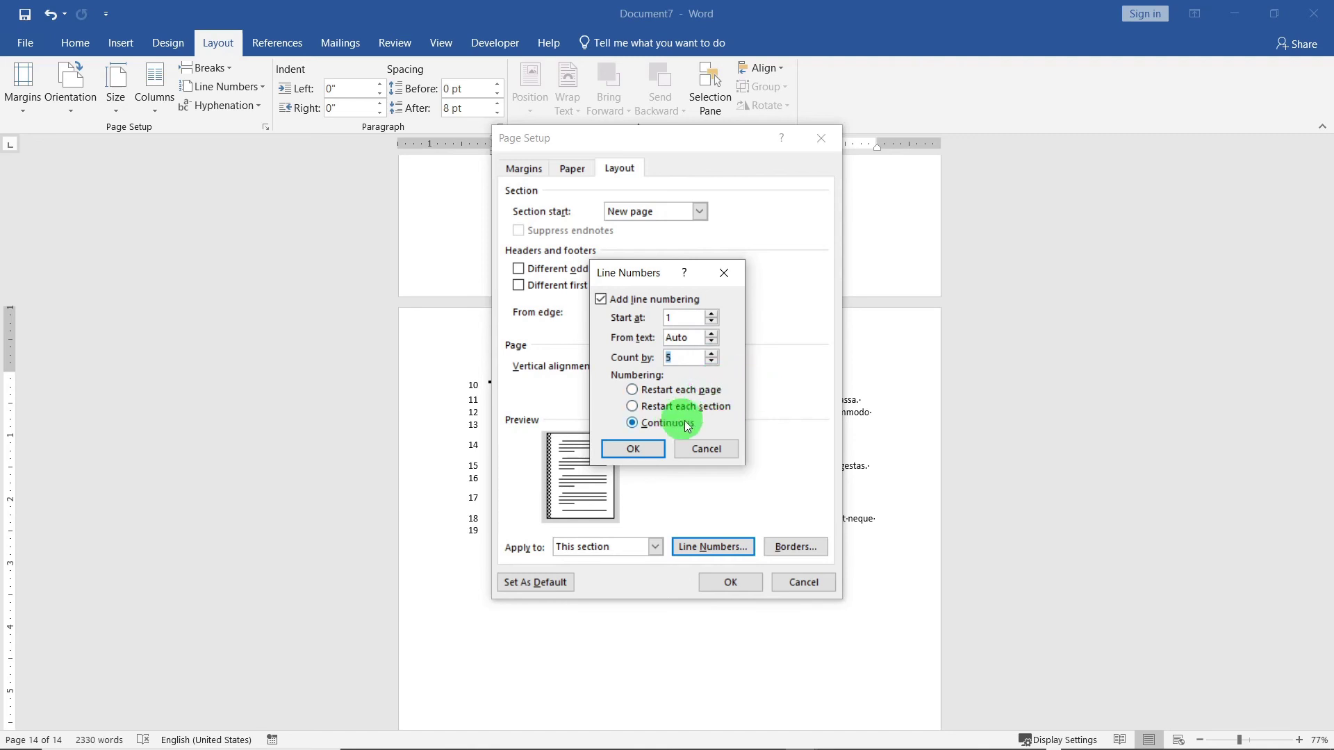
pyautogui.click(649, 453)
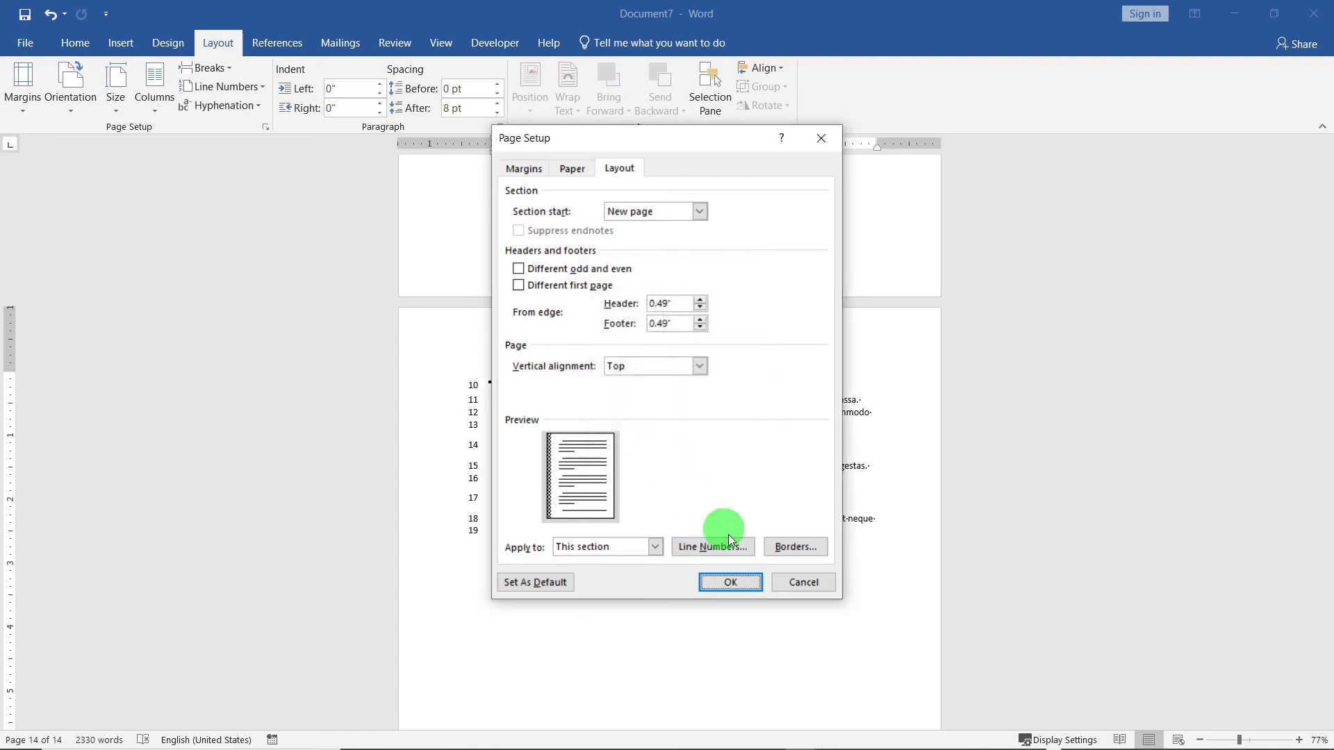
pyautogui.click(731, 584)
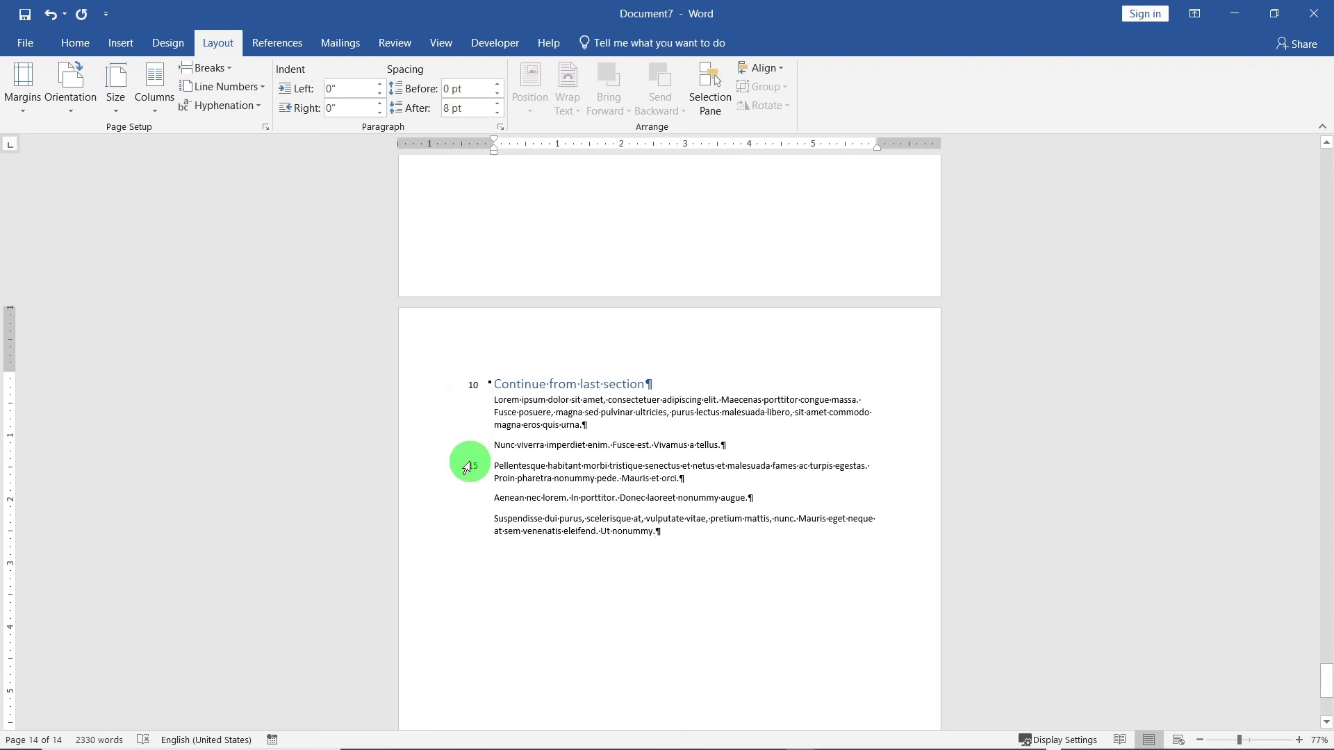
# Step: Switch line numbering in the "Continue from last section" section to Restart Each Section
pyautogui.click(560, 425)
pyautogui.click(239, 87)
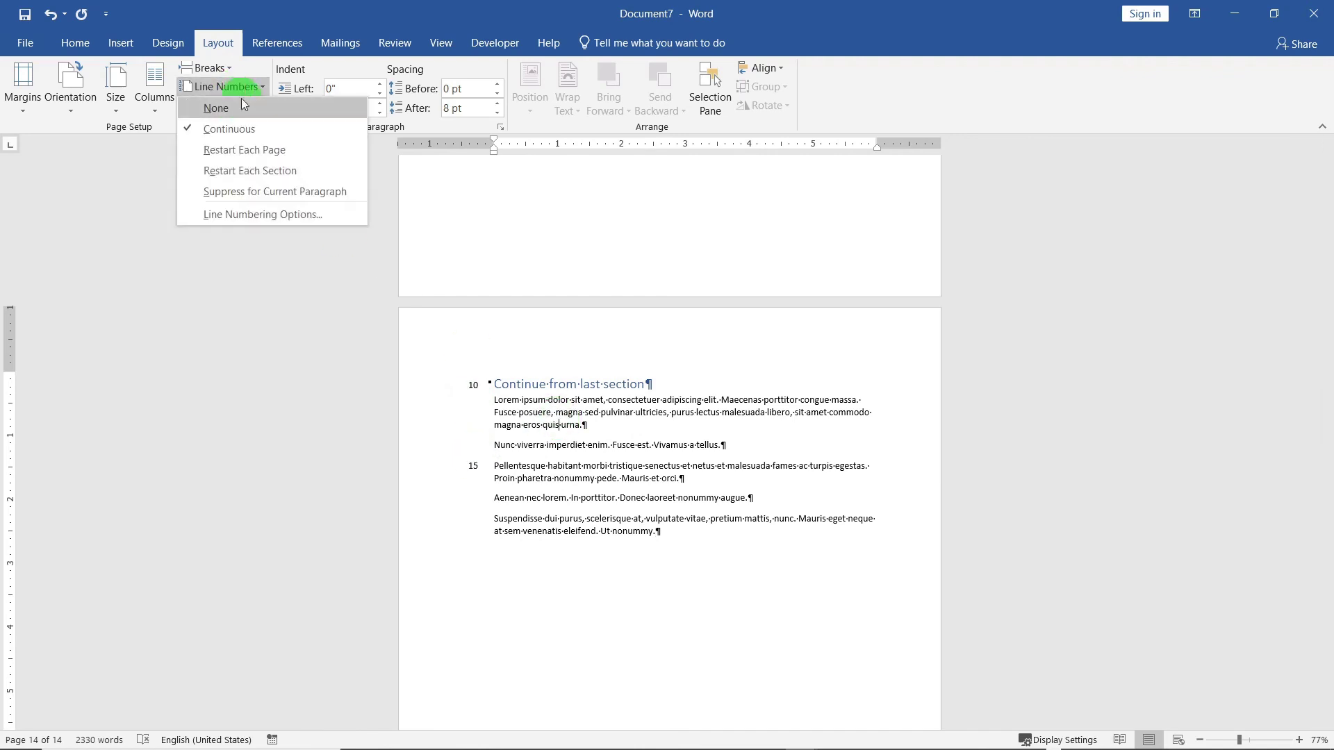
pyautogui.click(253, 170)
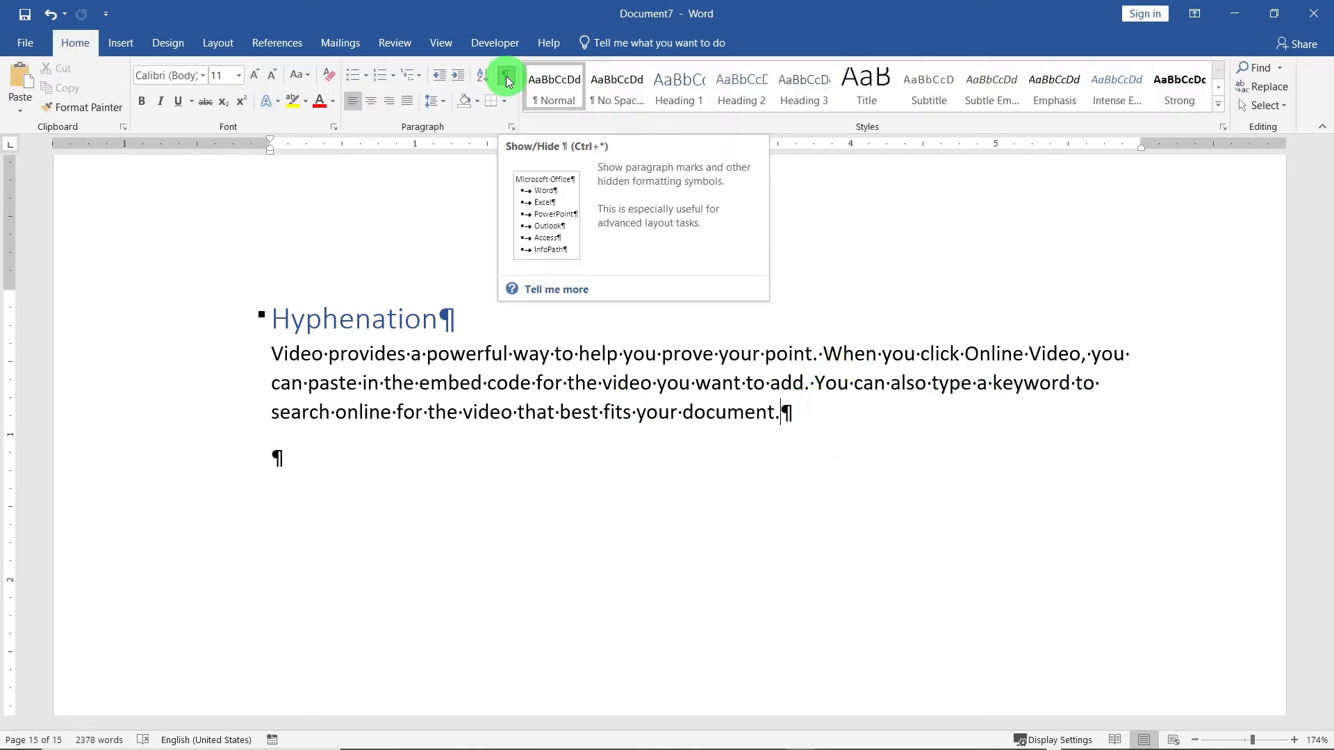
# Step: Hide the formatting marks and turn on Automatic hyphenation for the document
pyautogui.click(507, 78)
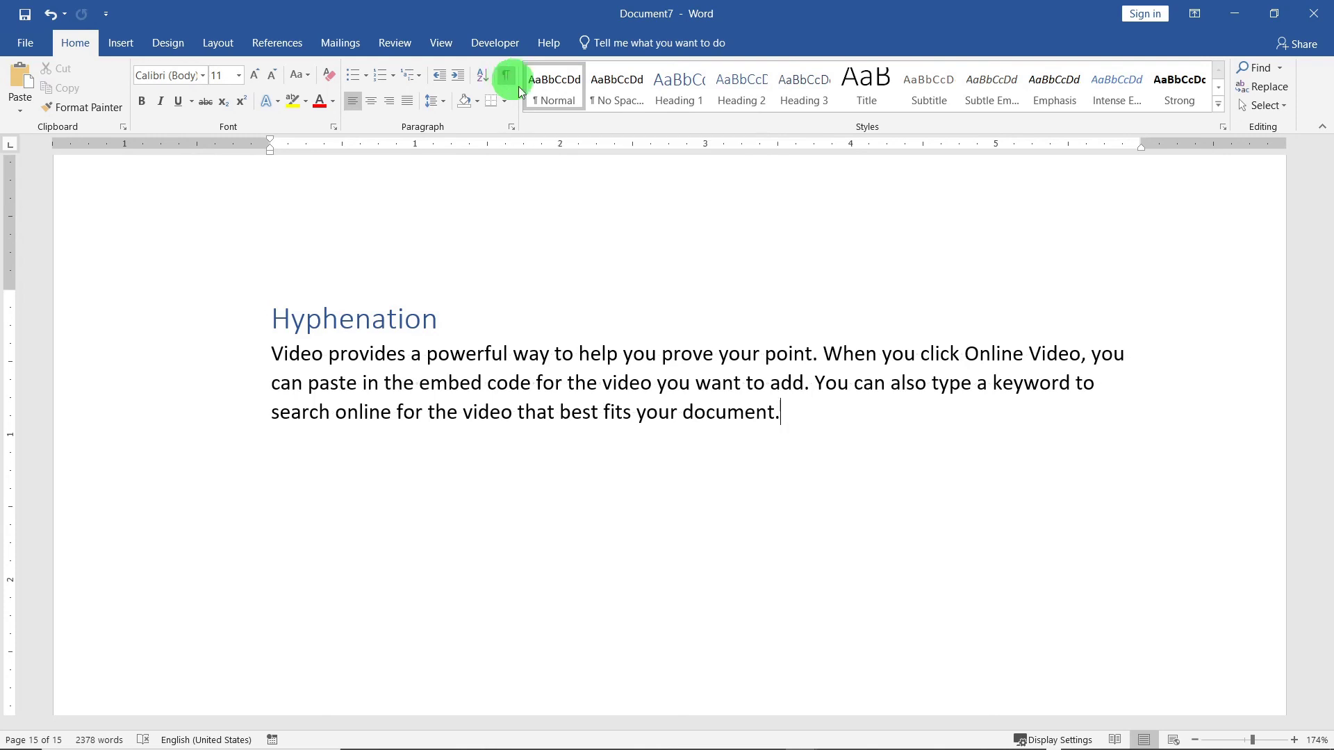
pyautogui.click(870, 415)
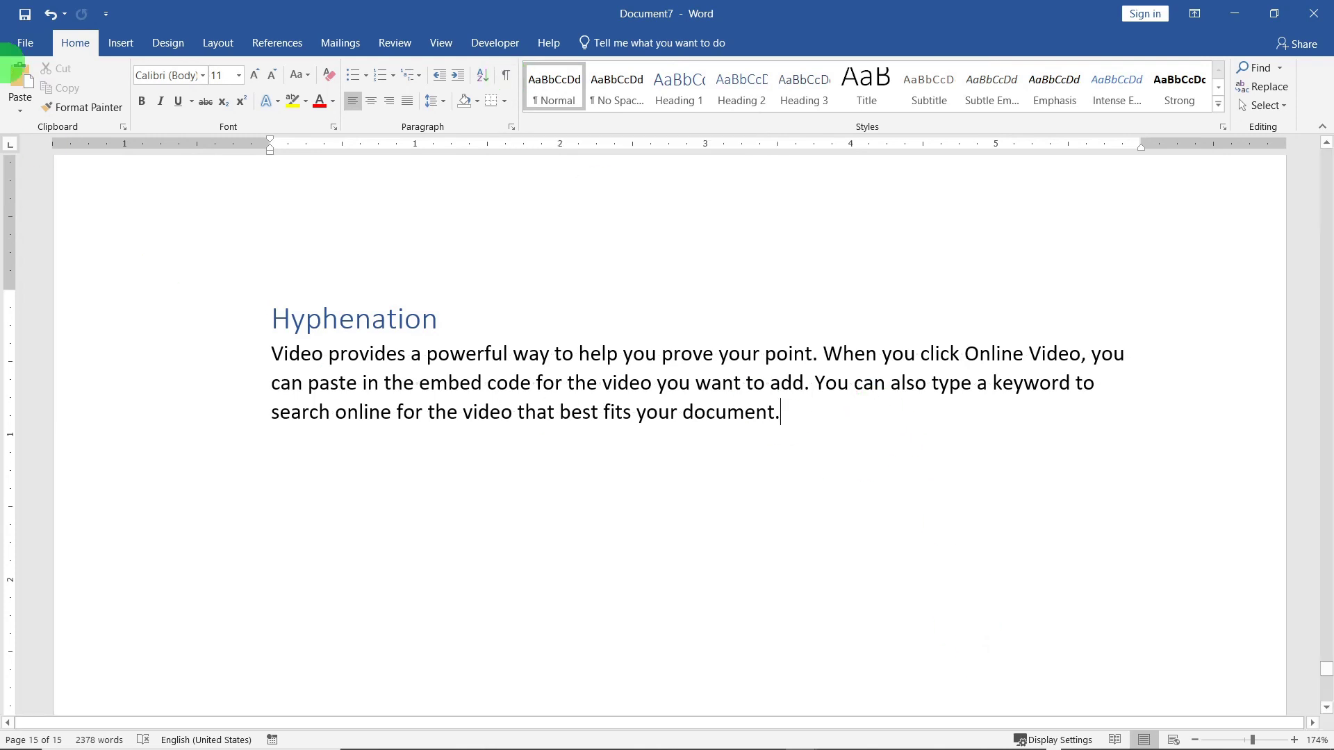
pyautogui.click(217, 44)
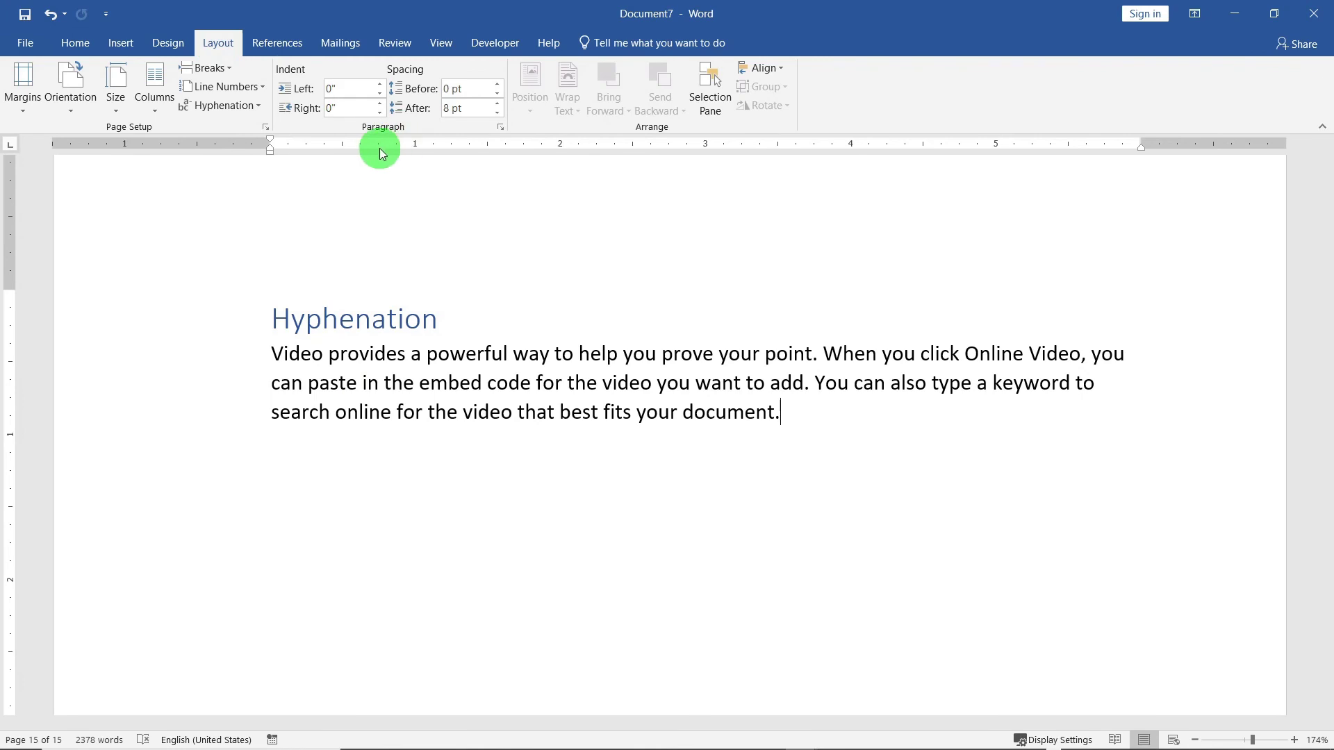
pyautogui.click(257, 110)
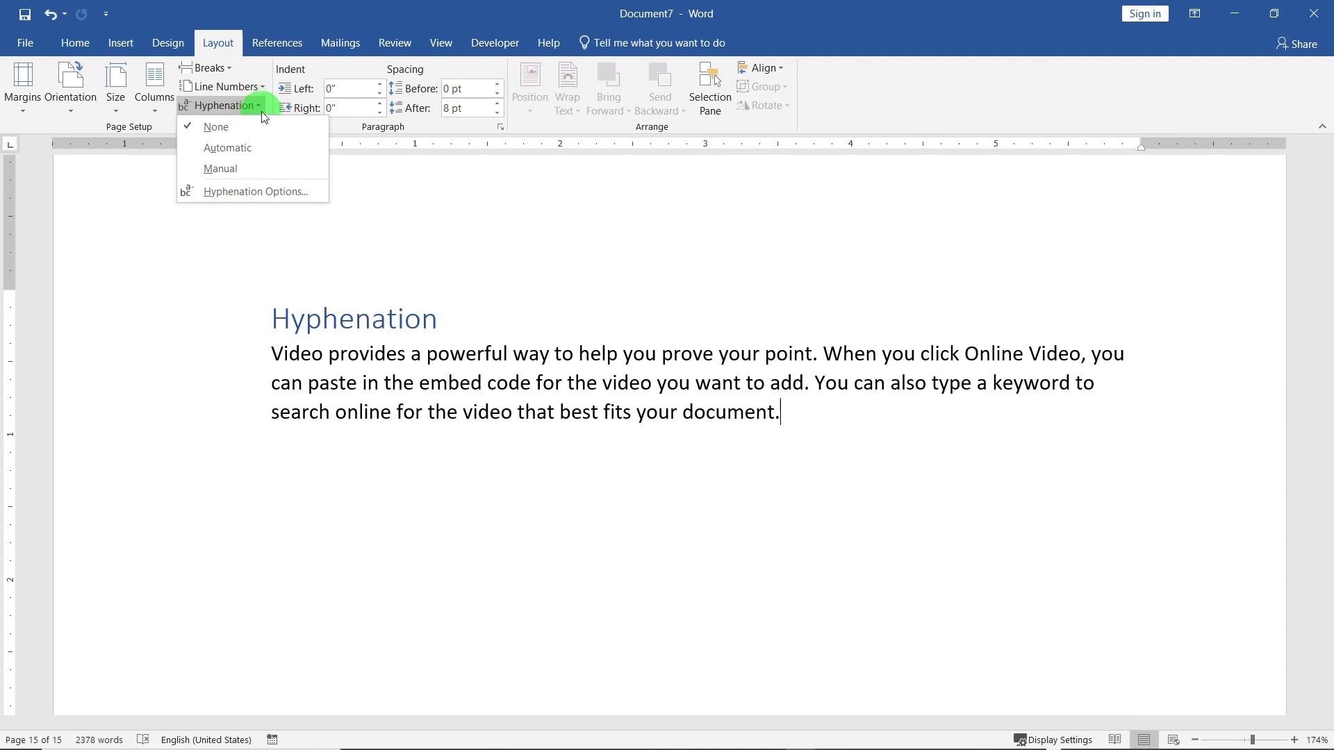
pyautogui.click(231, 147)
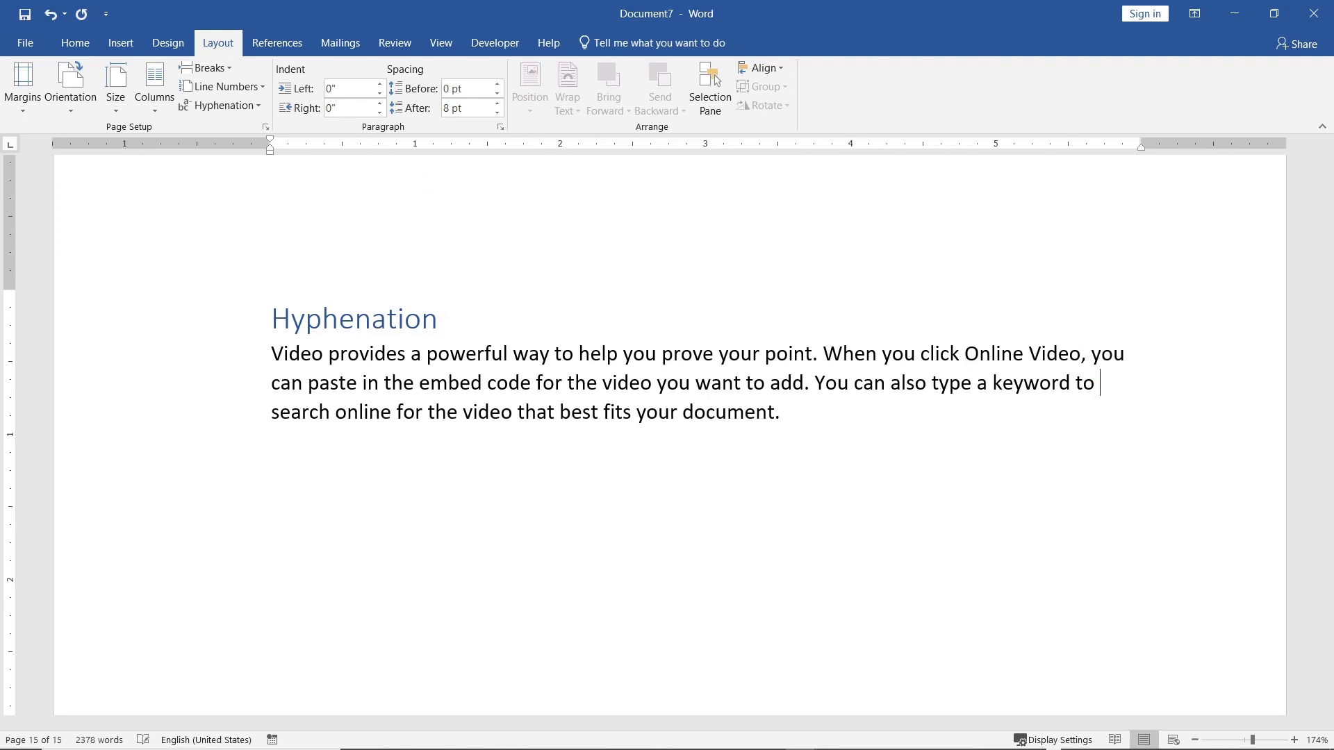
# Step: Extend the Hyphenation sample text with "yourself", "typing some" and "hyphenation" after "keyword", and remove the extra space before "can"
pyautogui.write('hy-phenation')
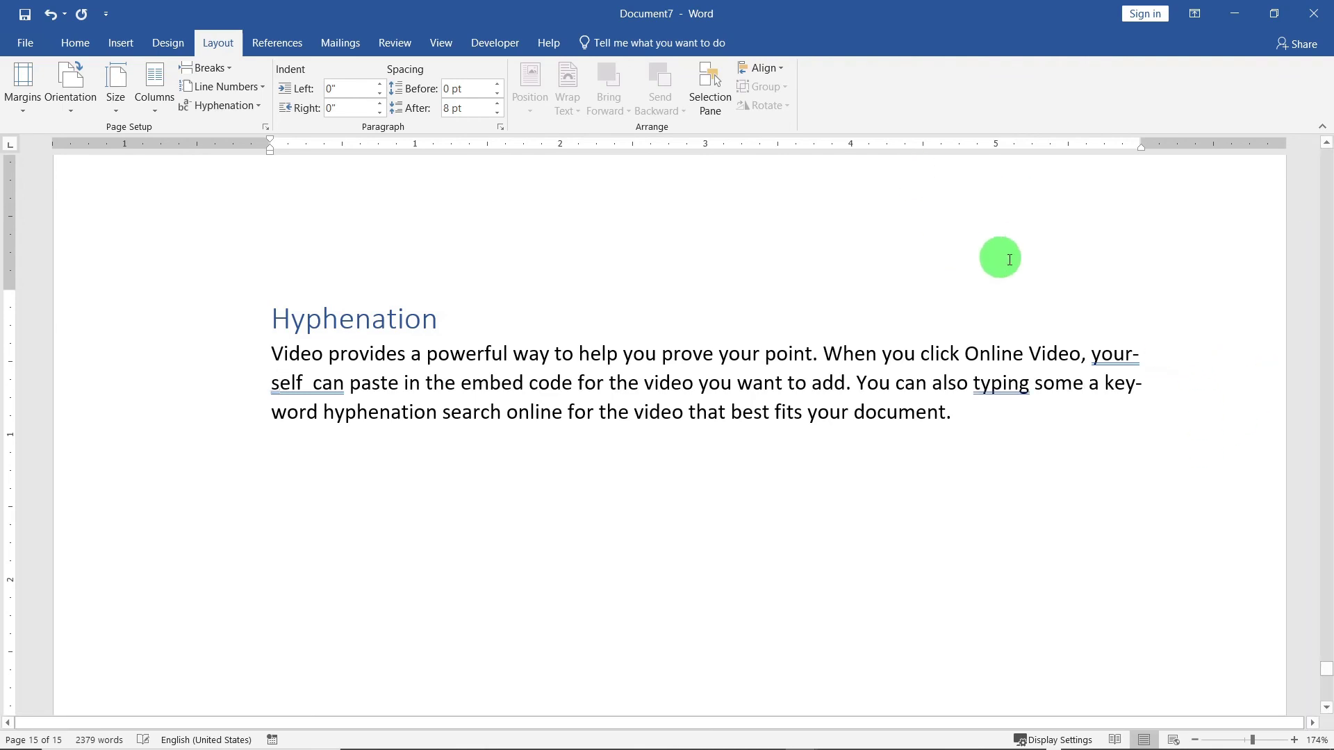
pyautogui.click(1092, 354)
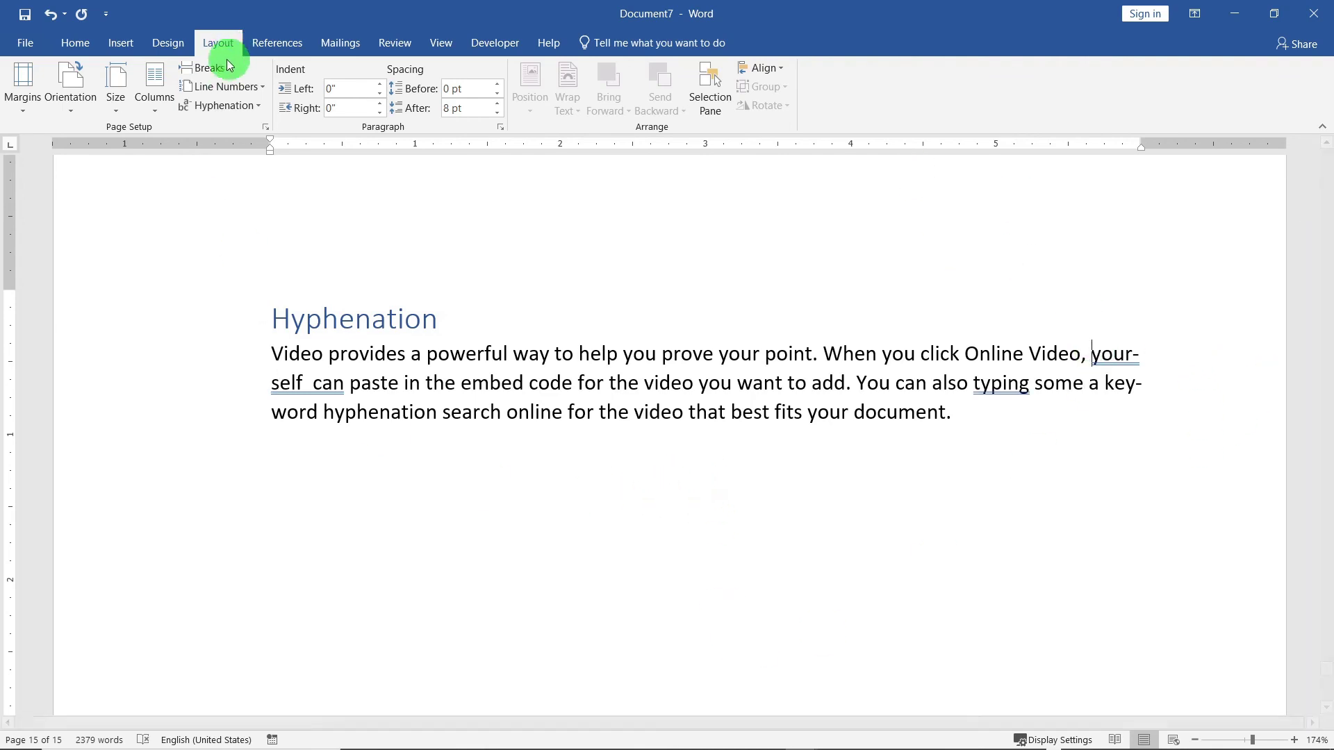
pyautogui.click(314, 383)
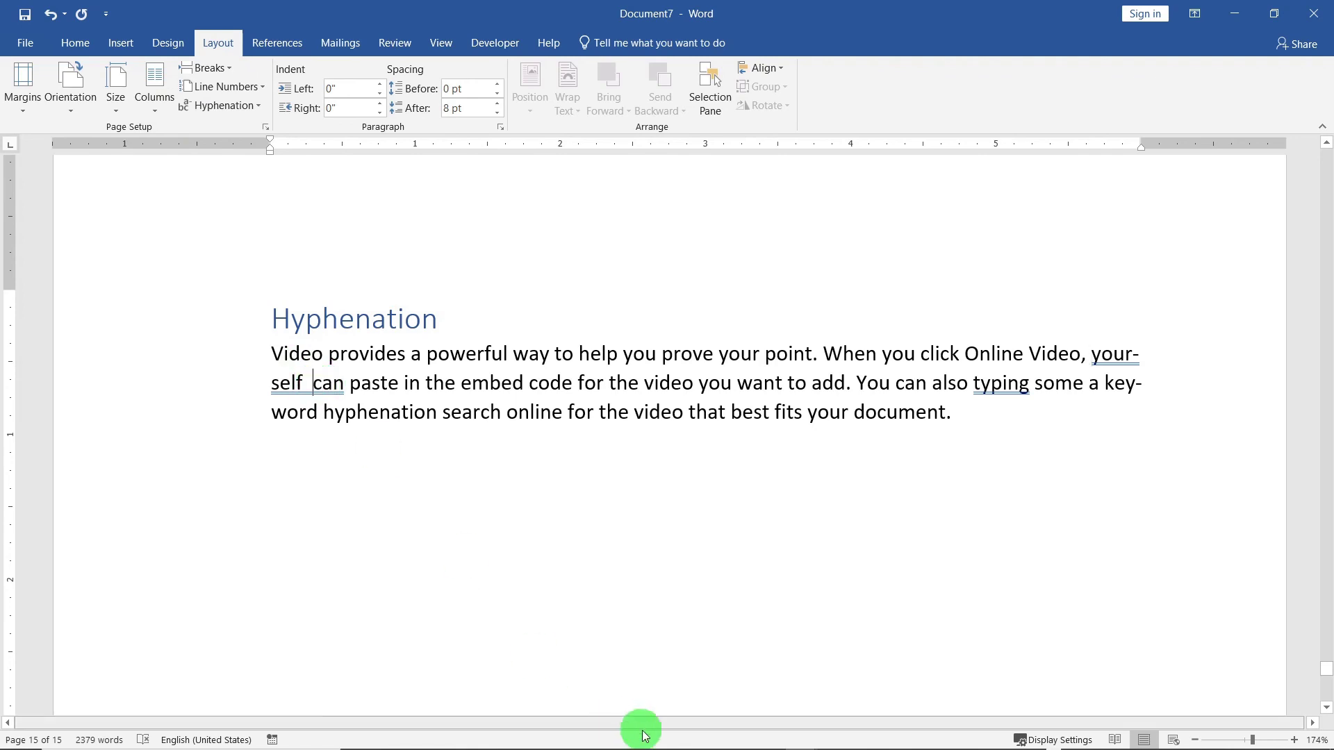
pyautogui.press('BackSpace')
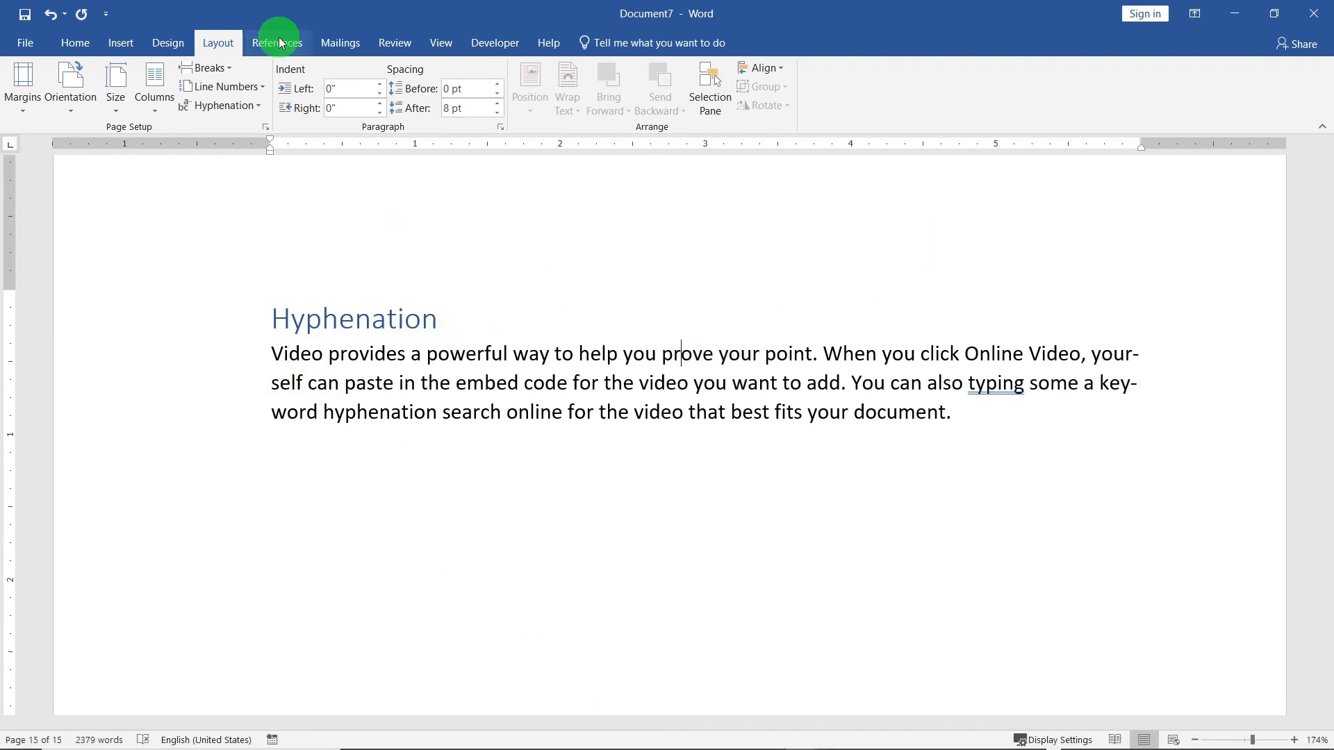
# Step: Set hyphenation to None, and run Manual hyphenation, accepting the break in "your-self" and rejecting the one in "key-word"
pyautogui.click(226, 105)
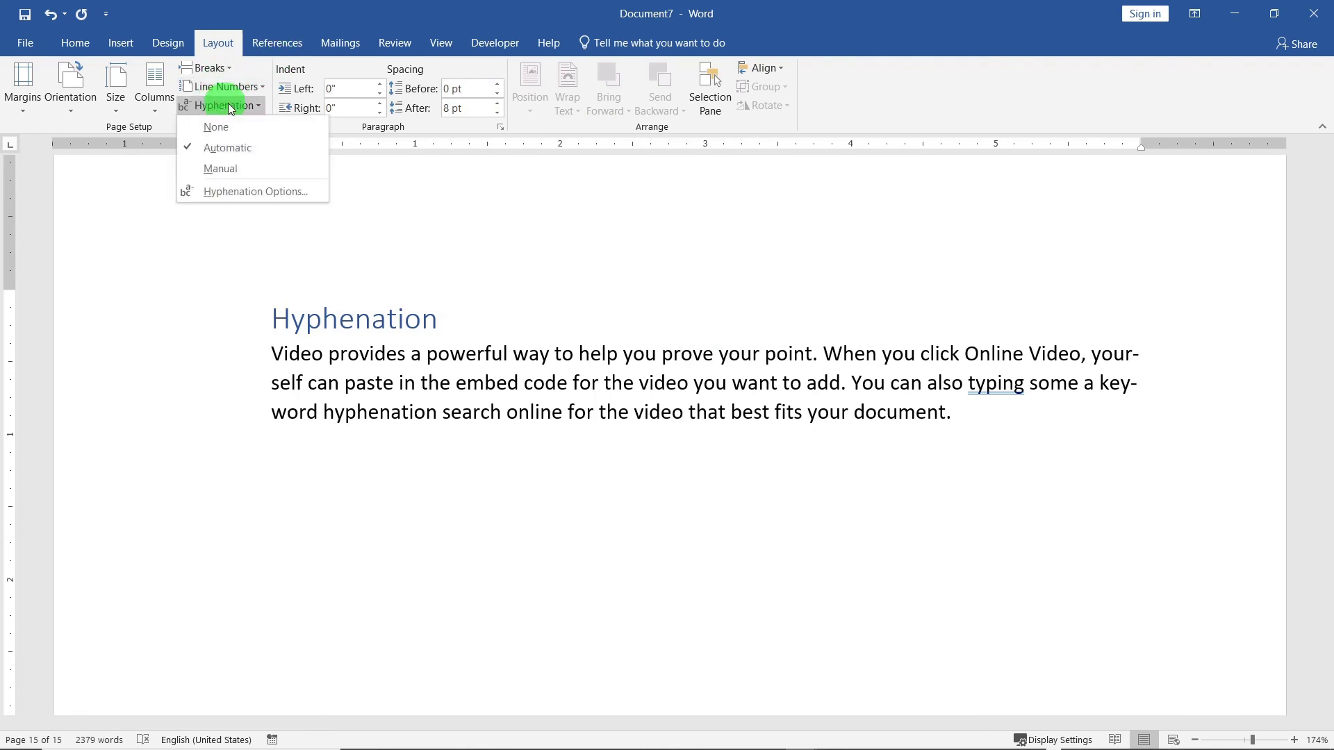
pyautogui.click(249, 126)
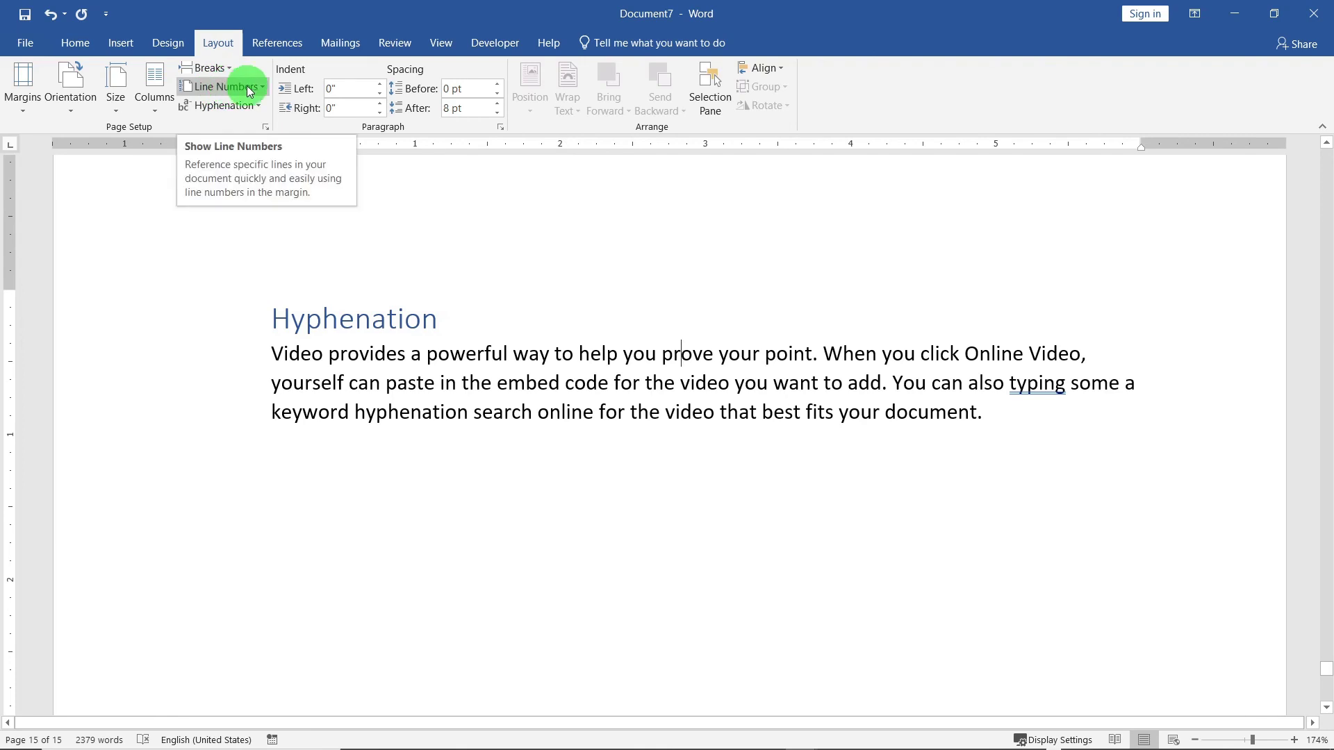
pyautogui.click(222, 105)
pyautogui.click(232, 167)
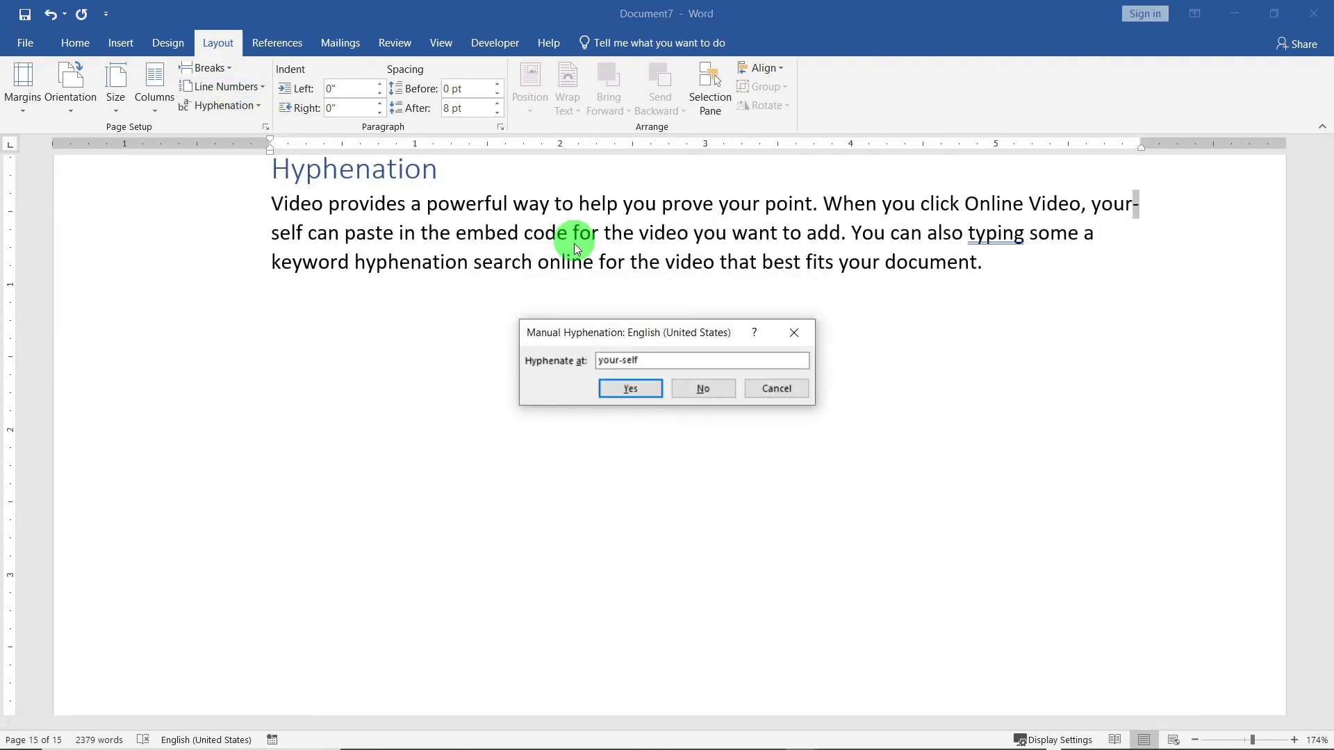
pyautogui.click(614, 390)
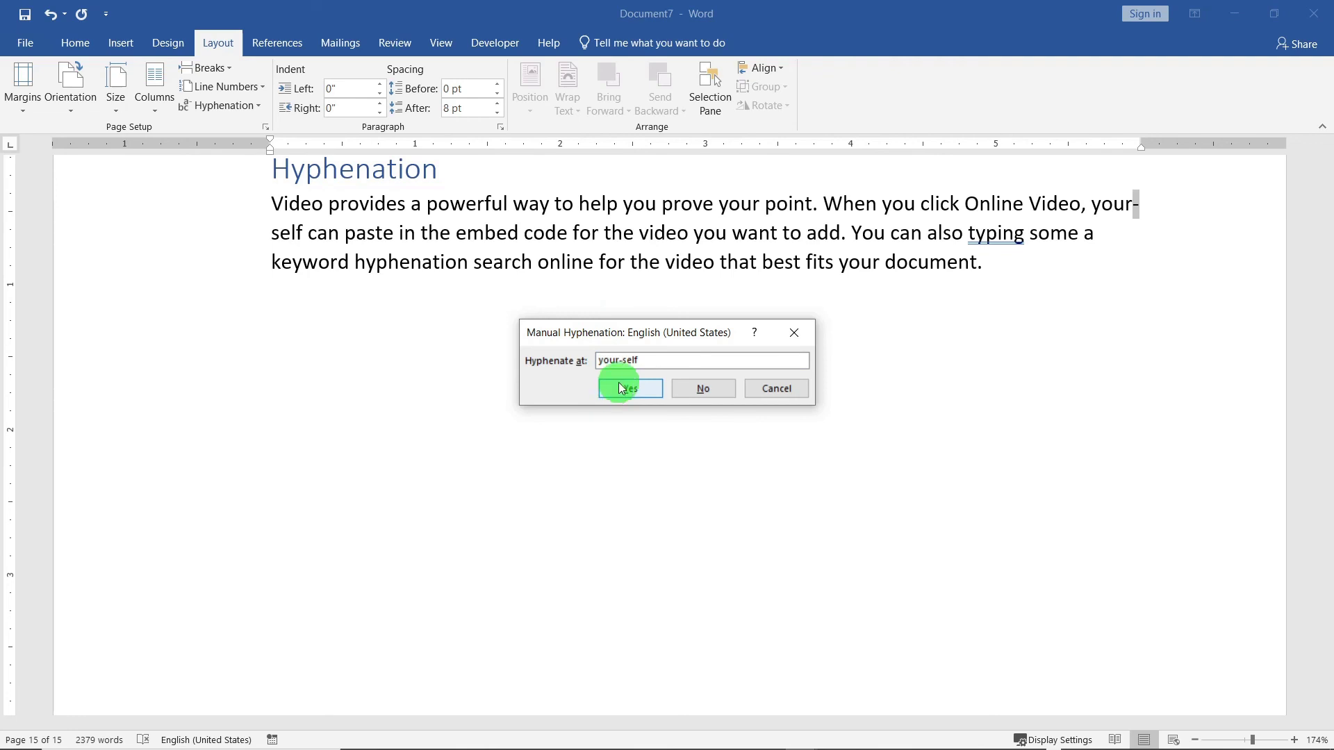
pyautogui.click(632, 389)
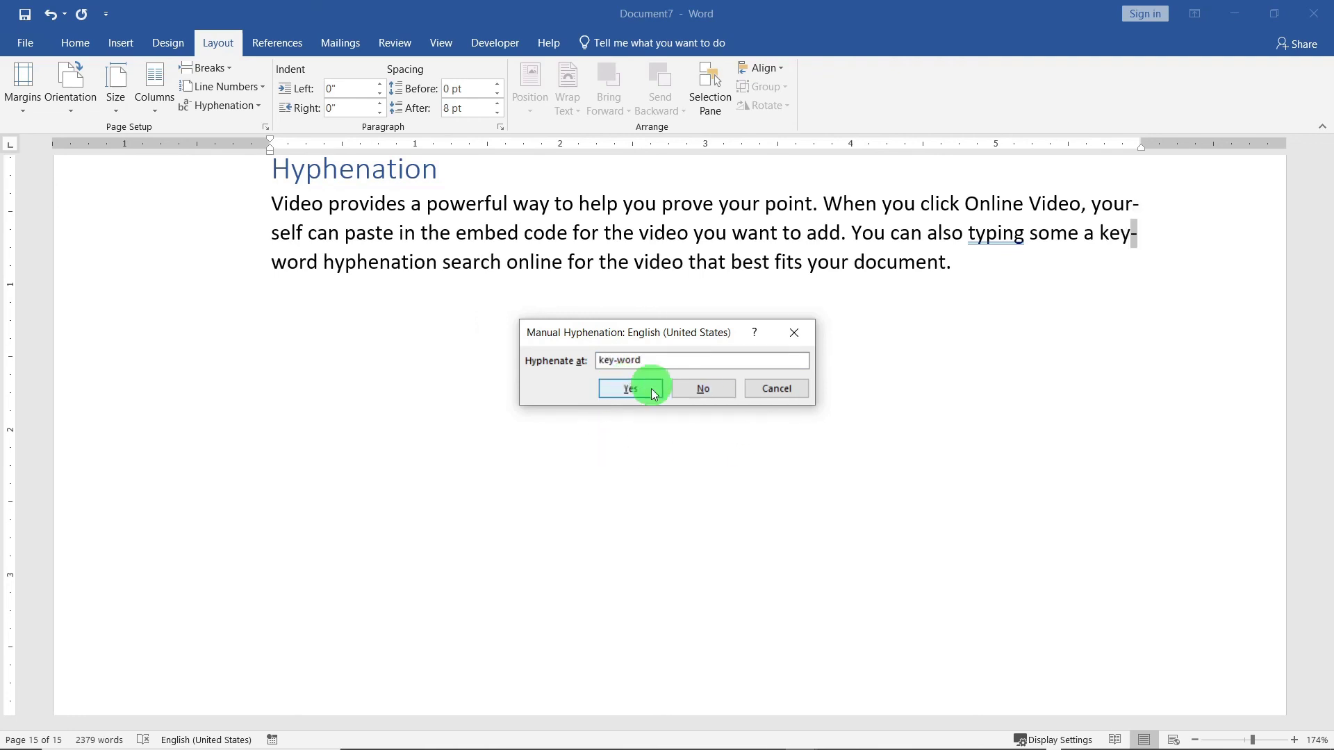
pyautogui.click(706, 393)
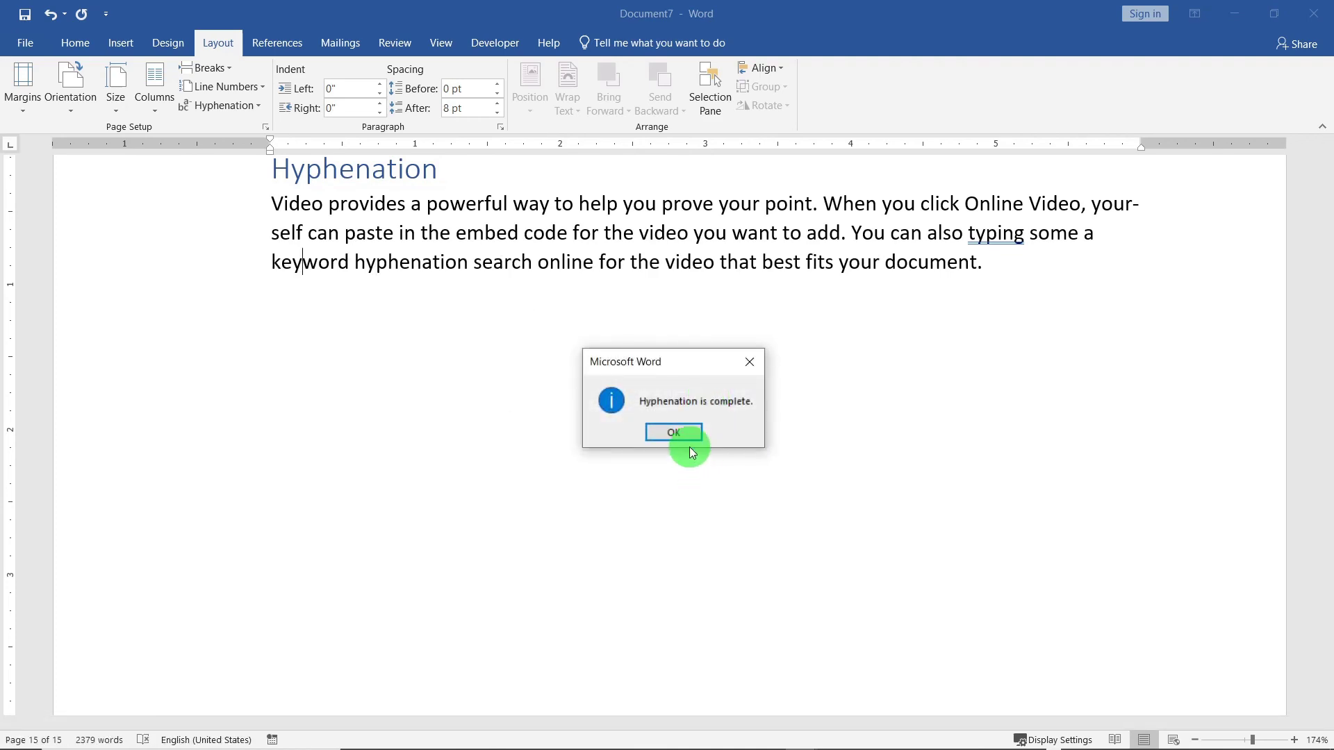